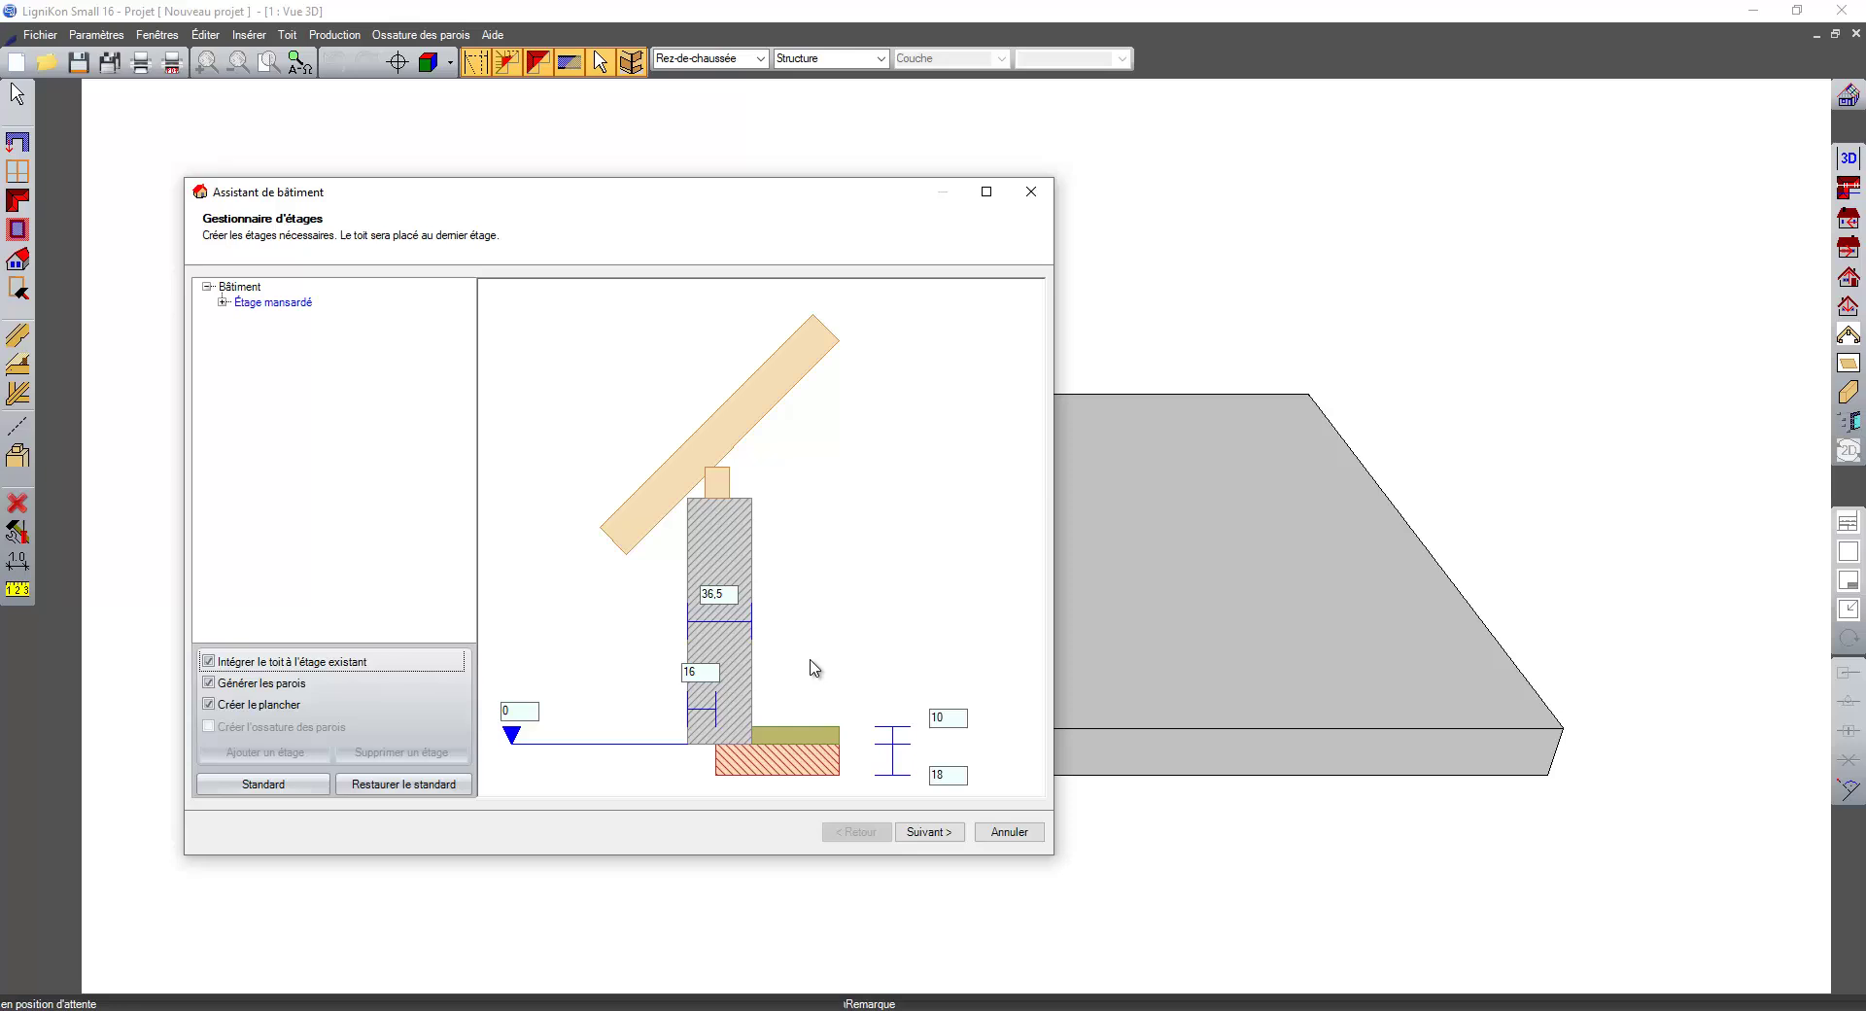
- Accept the attic storey, rectangular plan, two-slope roof, 1000 by 800 cm dimensions and layout without interior walls in the building assistant
click(949, 833)
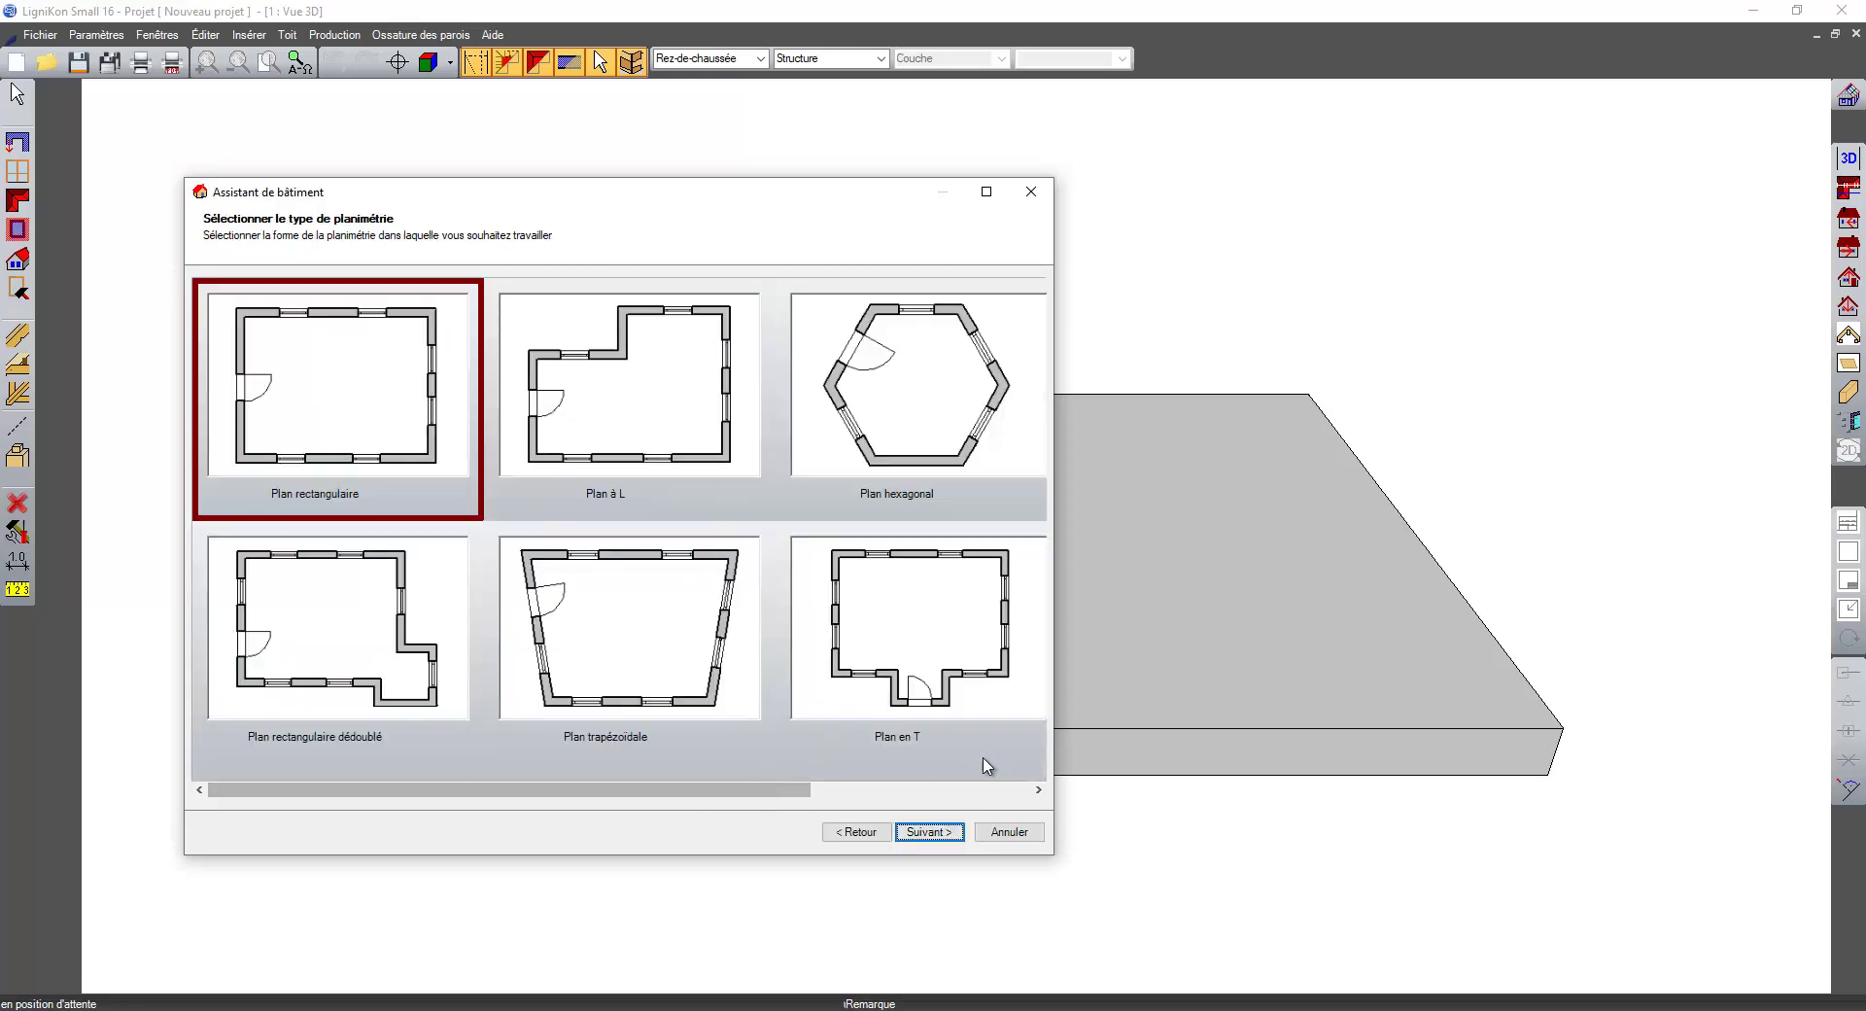
click(928, 833)
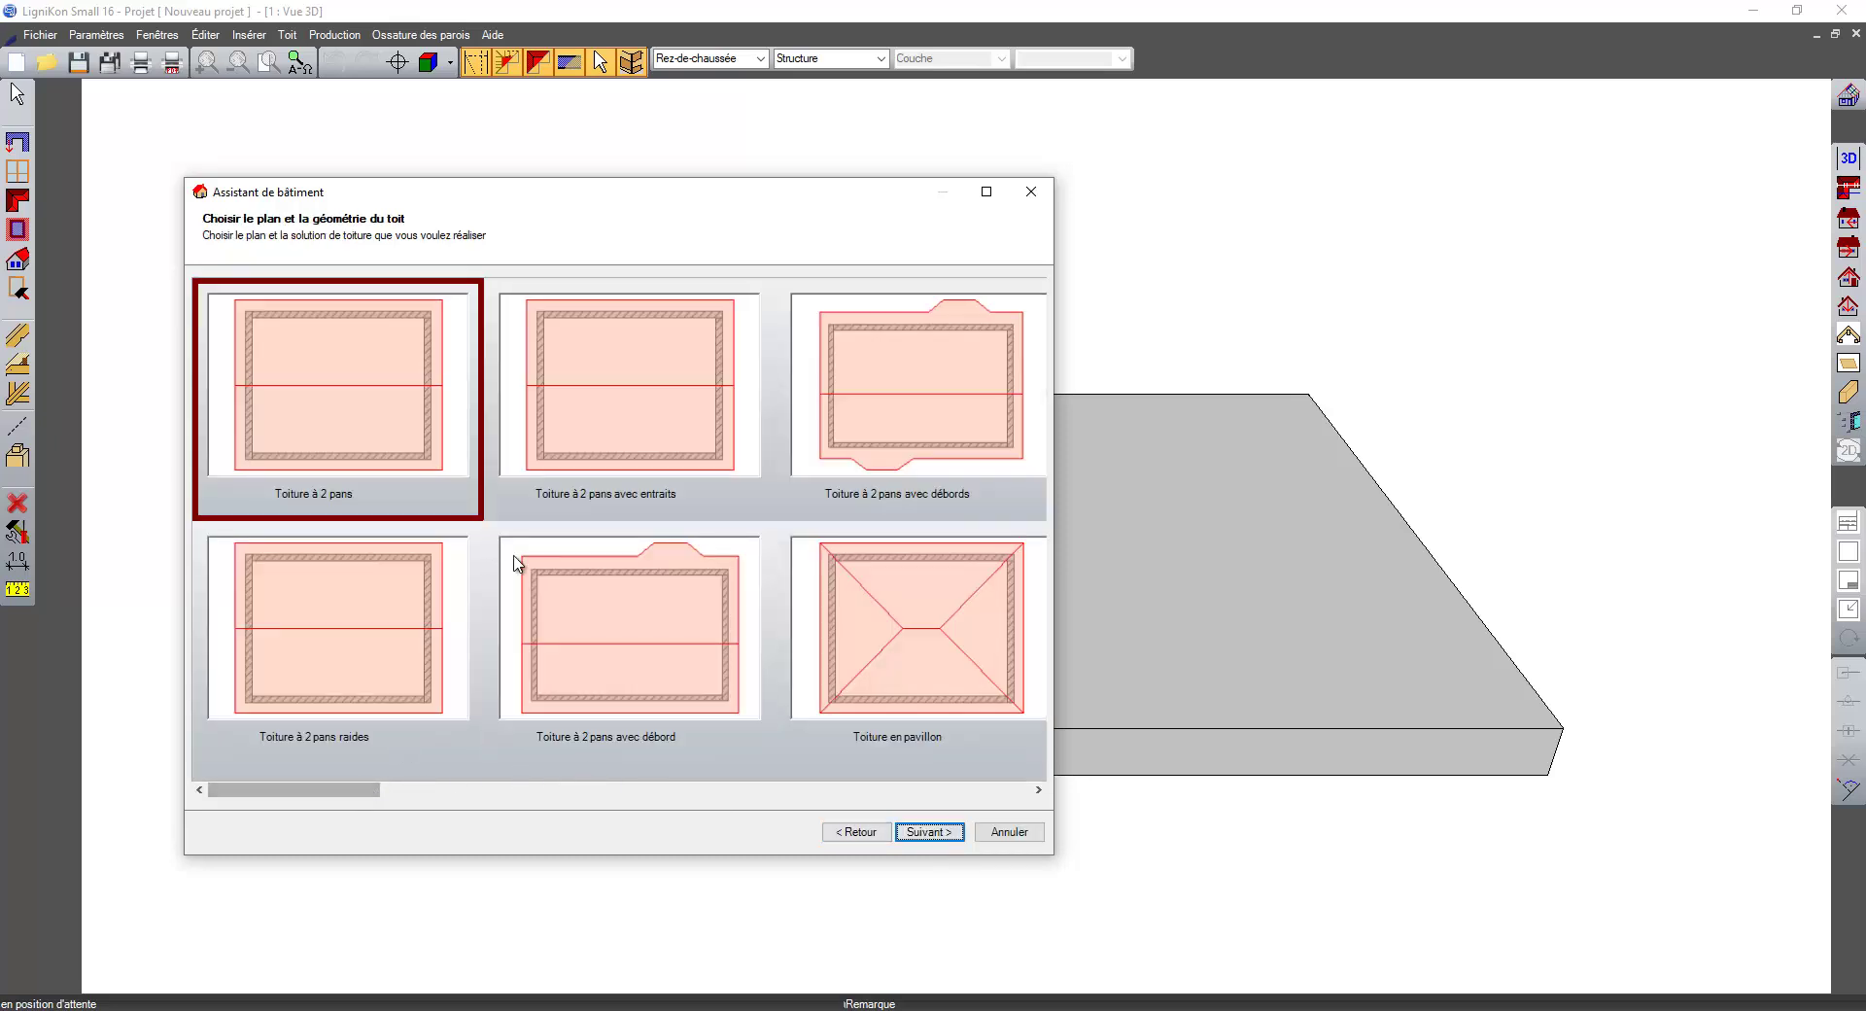
click(935, 842)
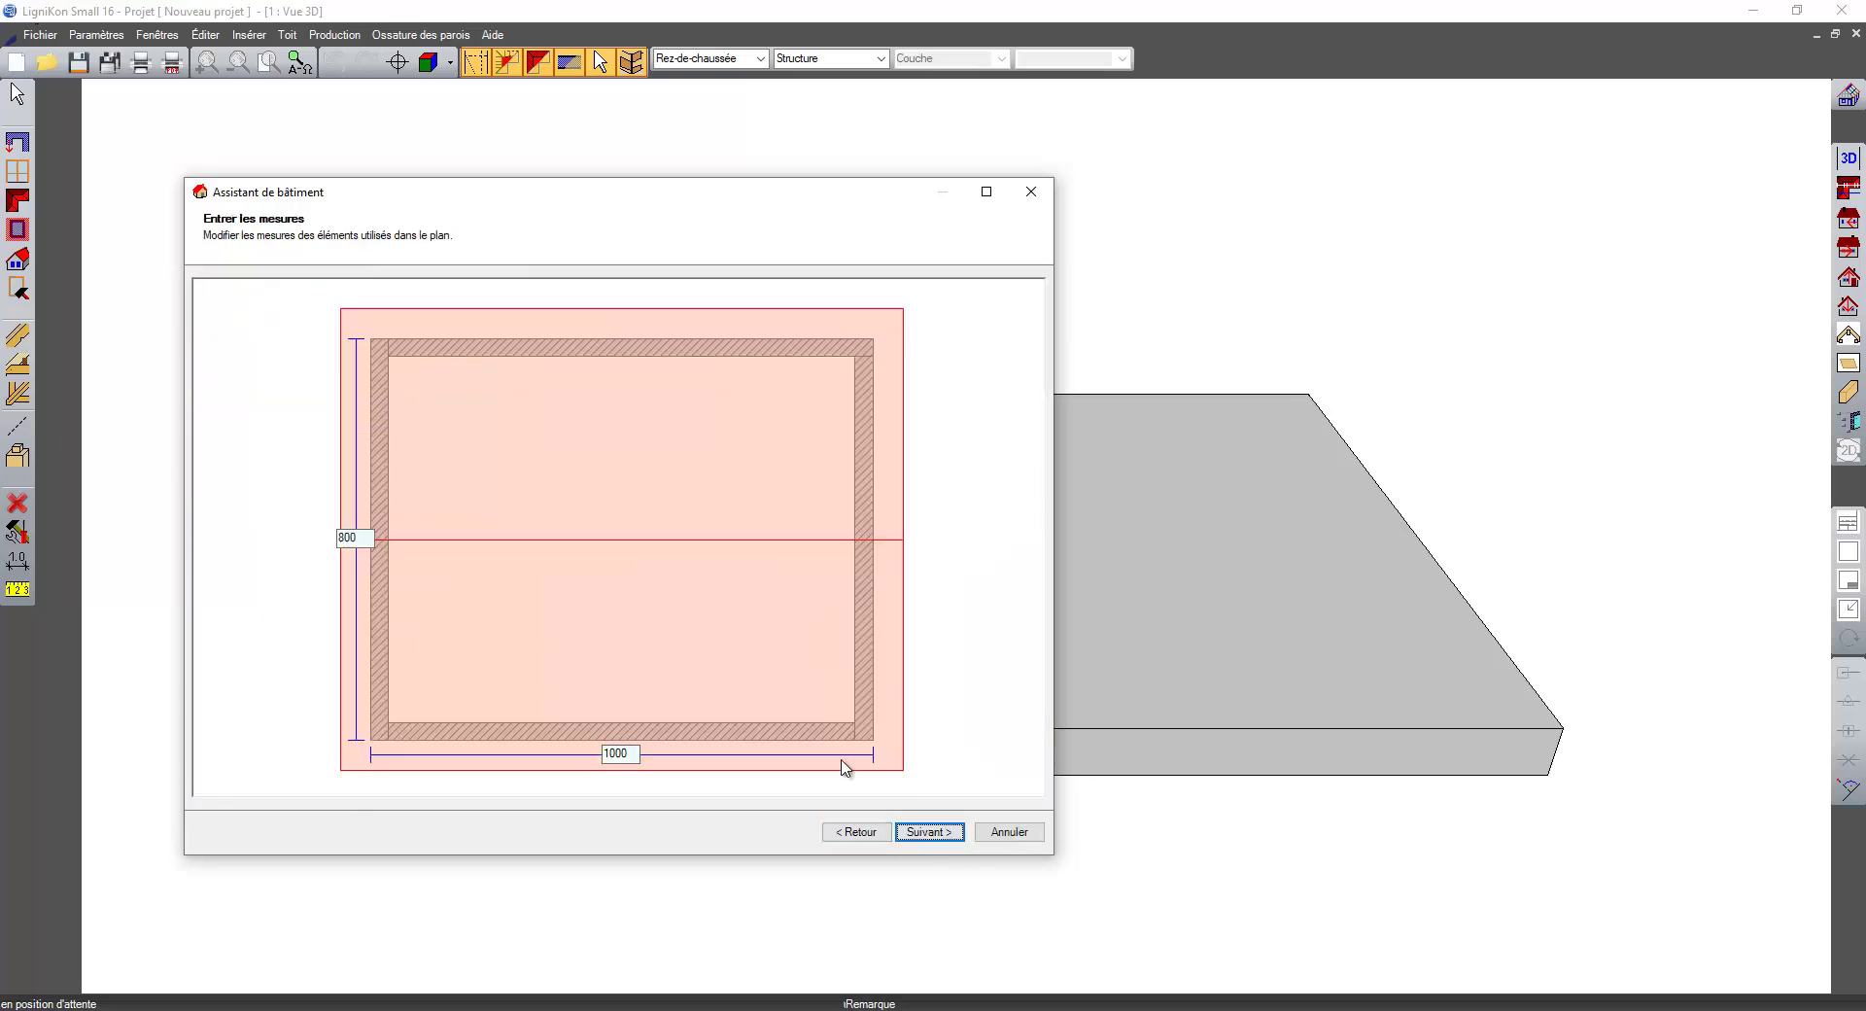
click(925, 834)
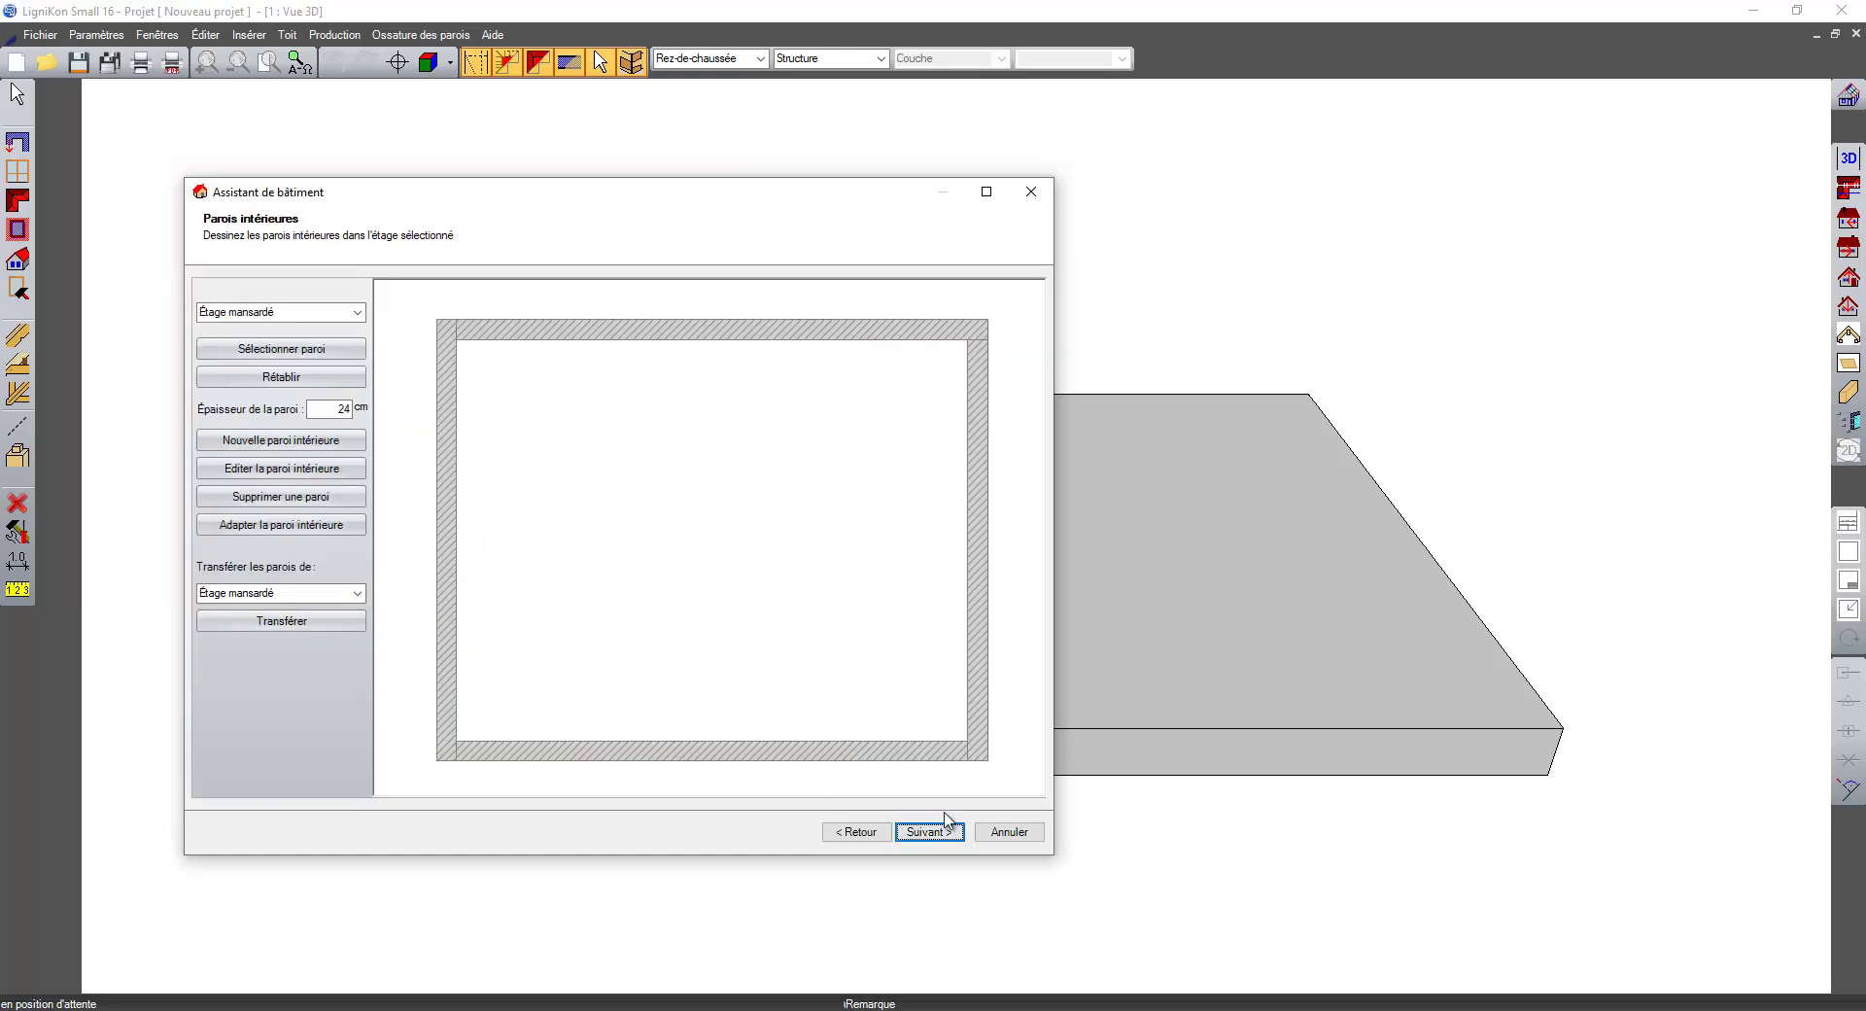
click(940, 833)
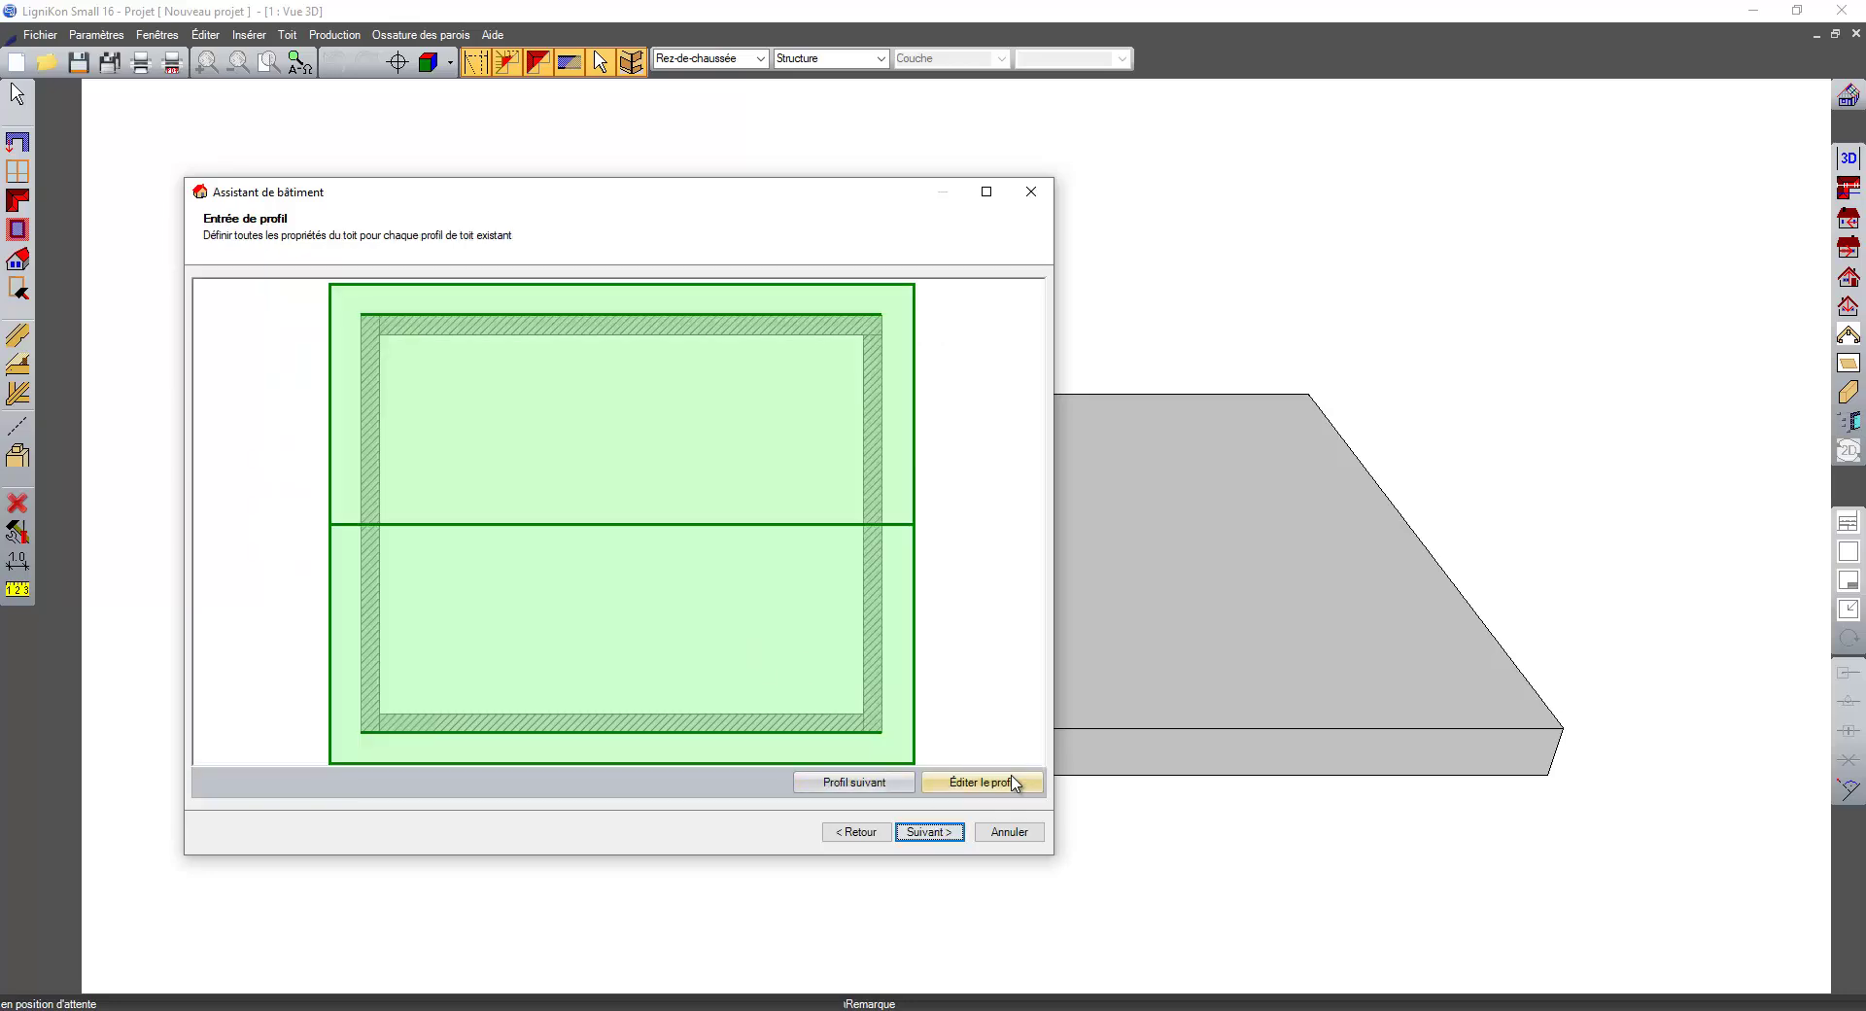
- Edit the main roof profile, setting the left slope's inclination to 35° and transferring it to the right side
click(1011, 783)
drag(636, 156, 1215, 155)
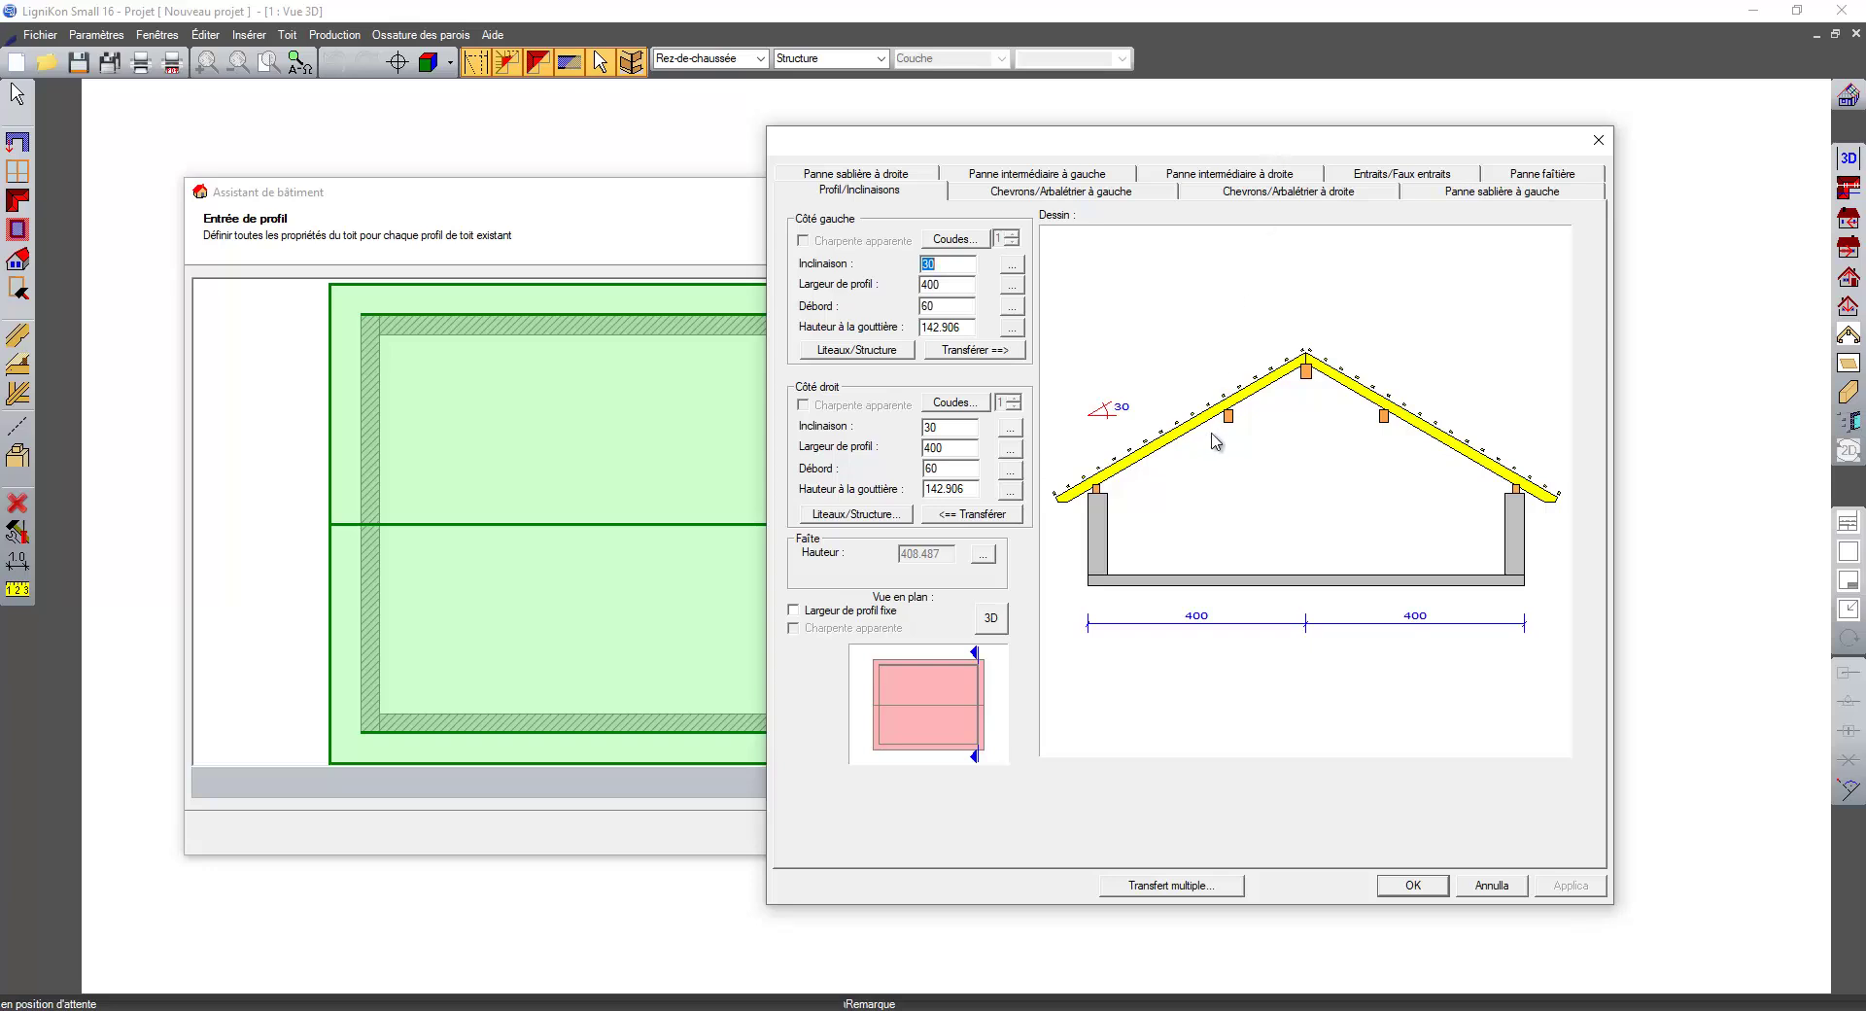
text(35)
key(Return)
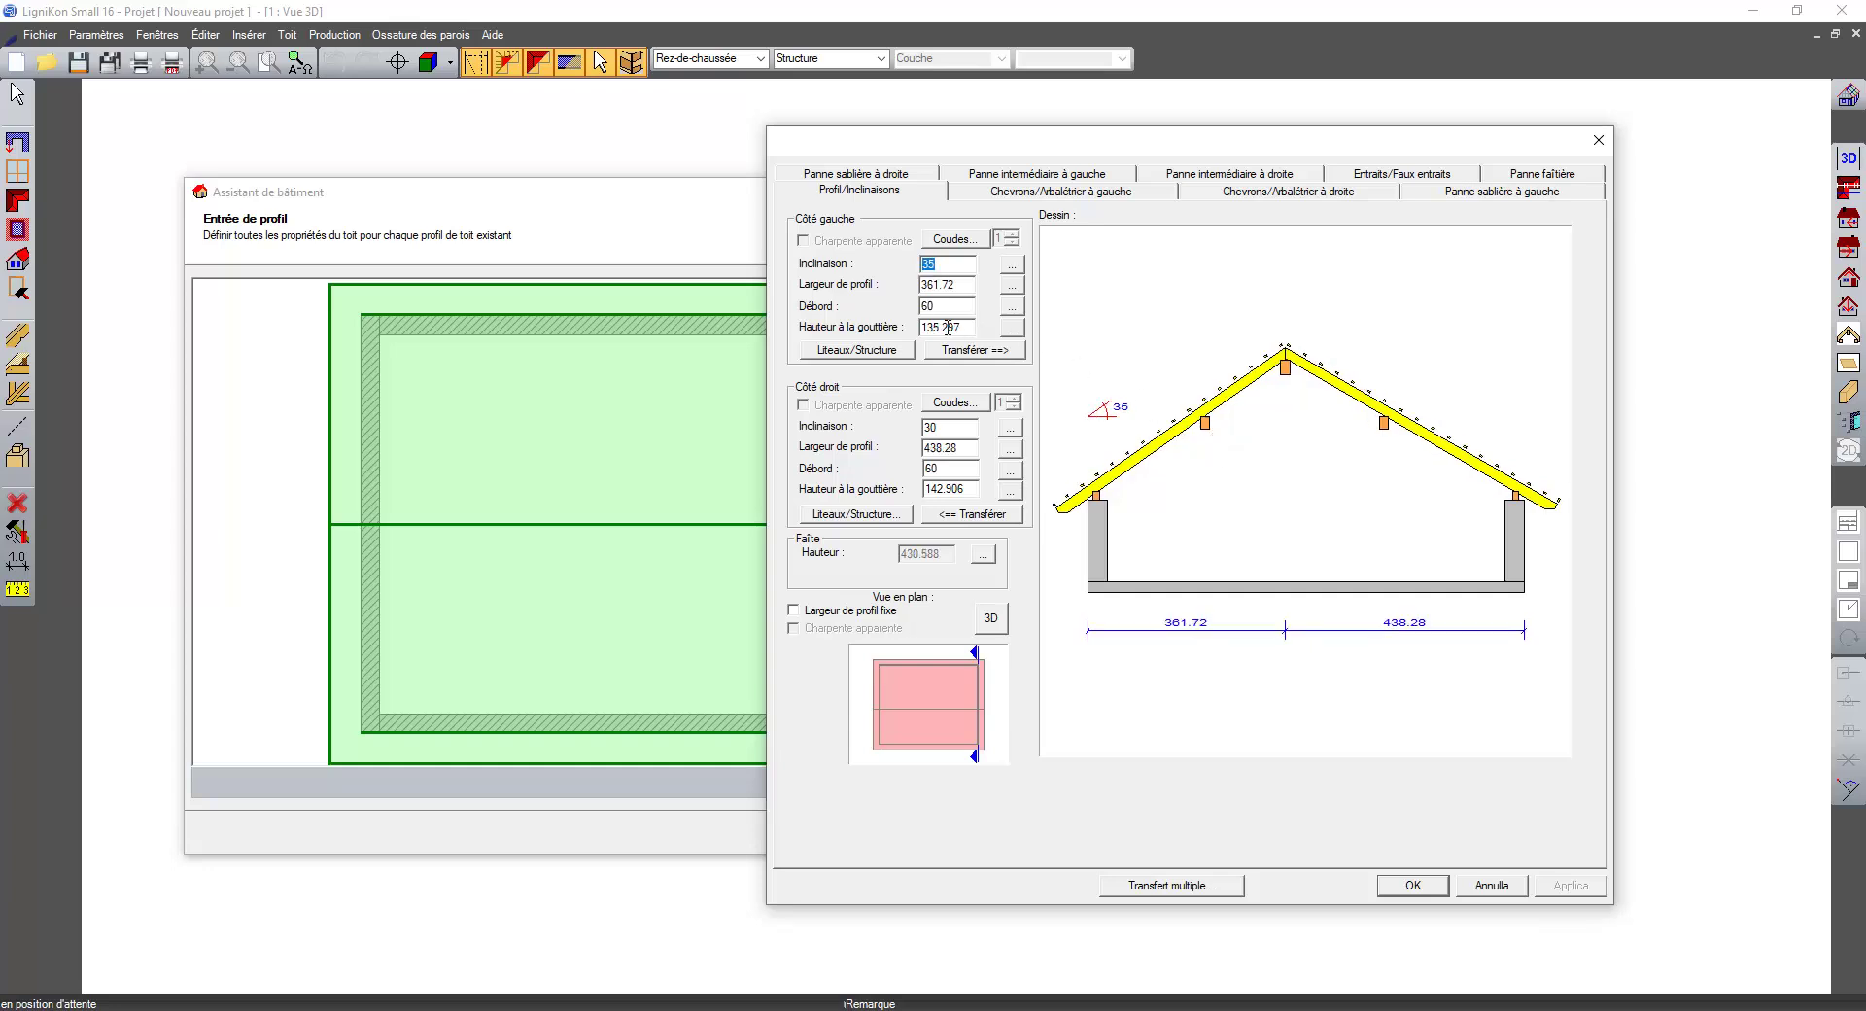
click(980, 352)
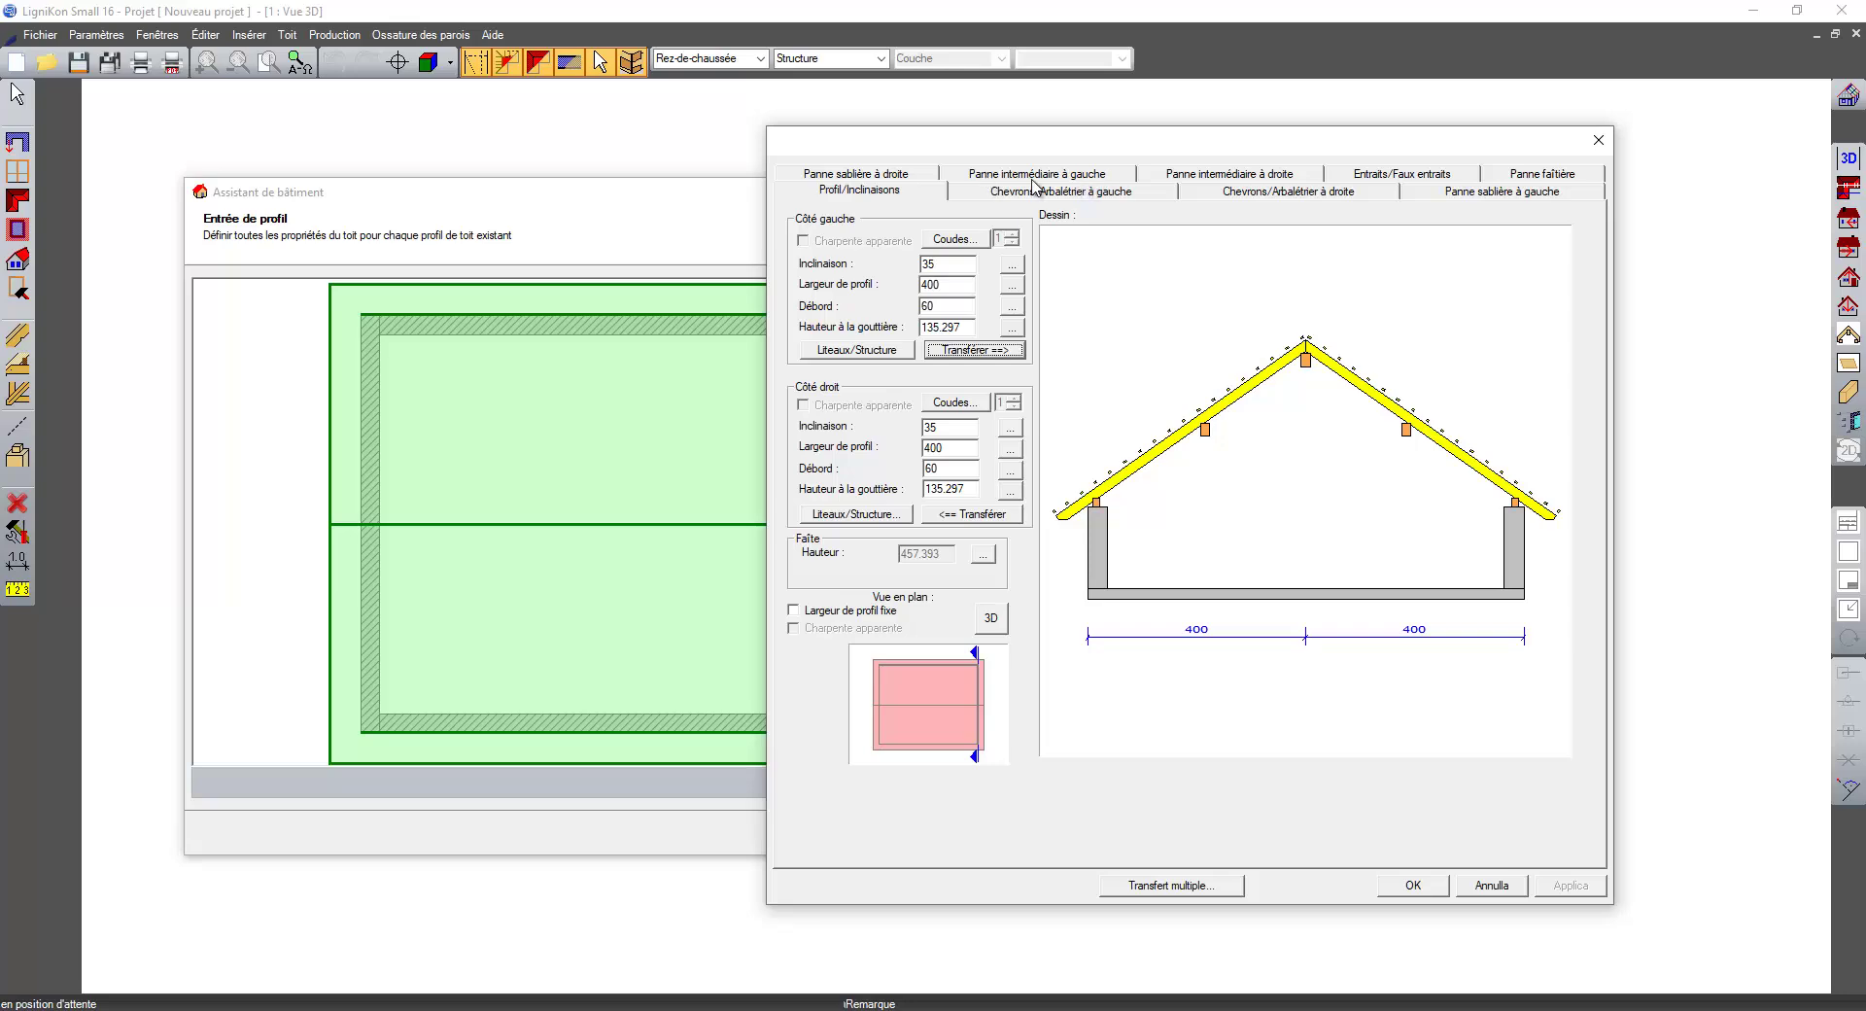
- Set the right wall plate's width to 16 and its thickness to 22
click(894, 177)
double_click(950, 454)
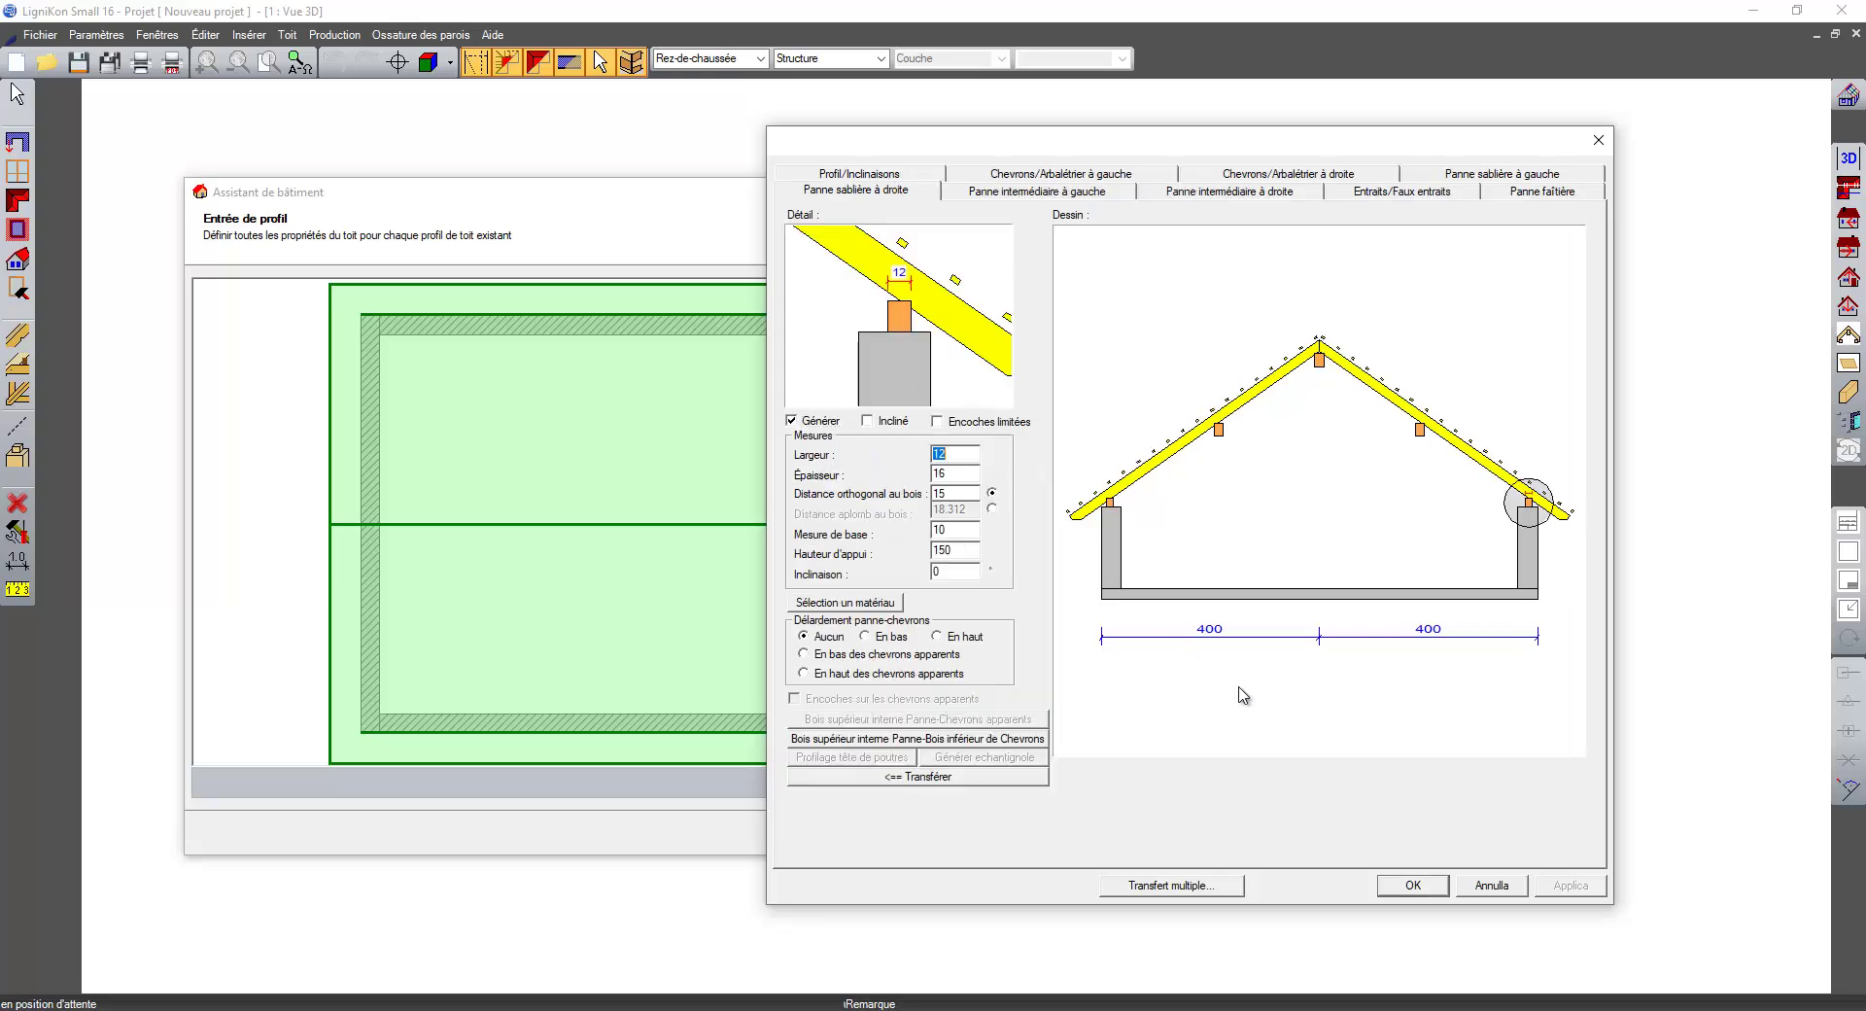
text(16)
key(Tab)
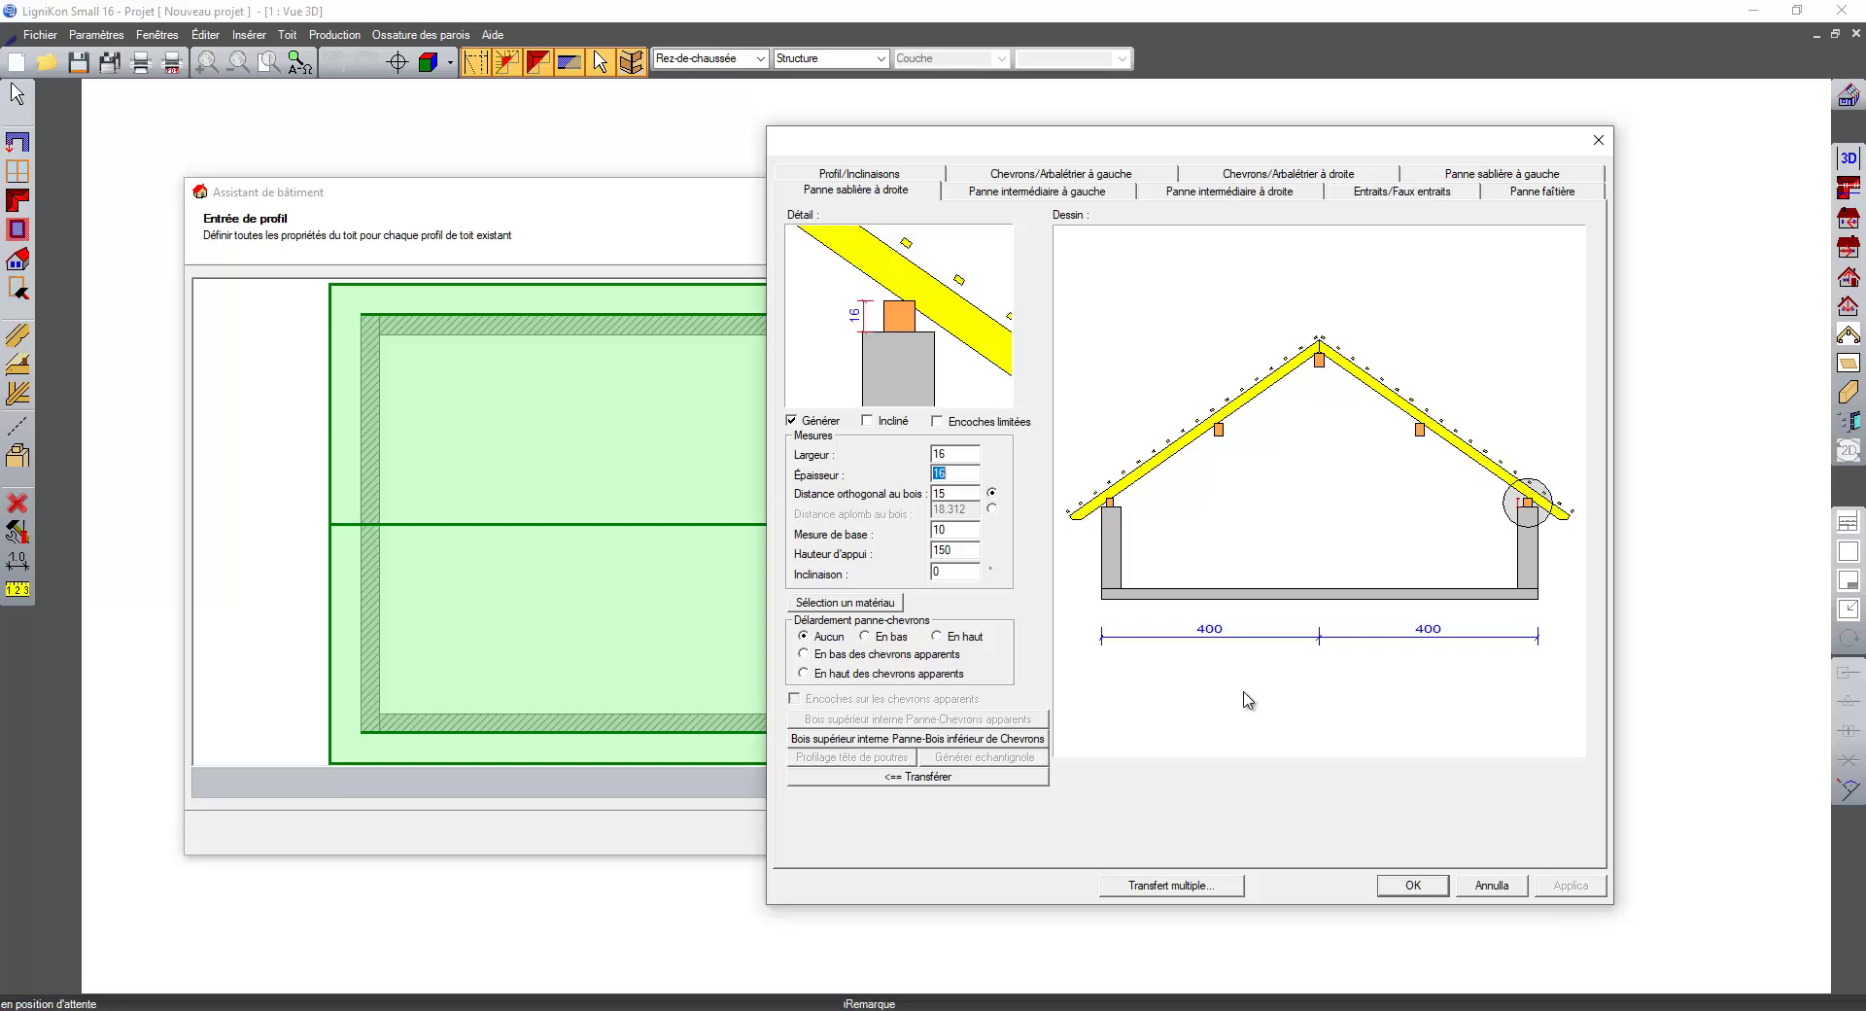
text(22)
key(Return)
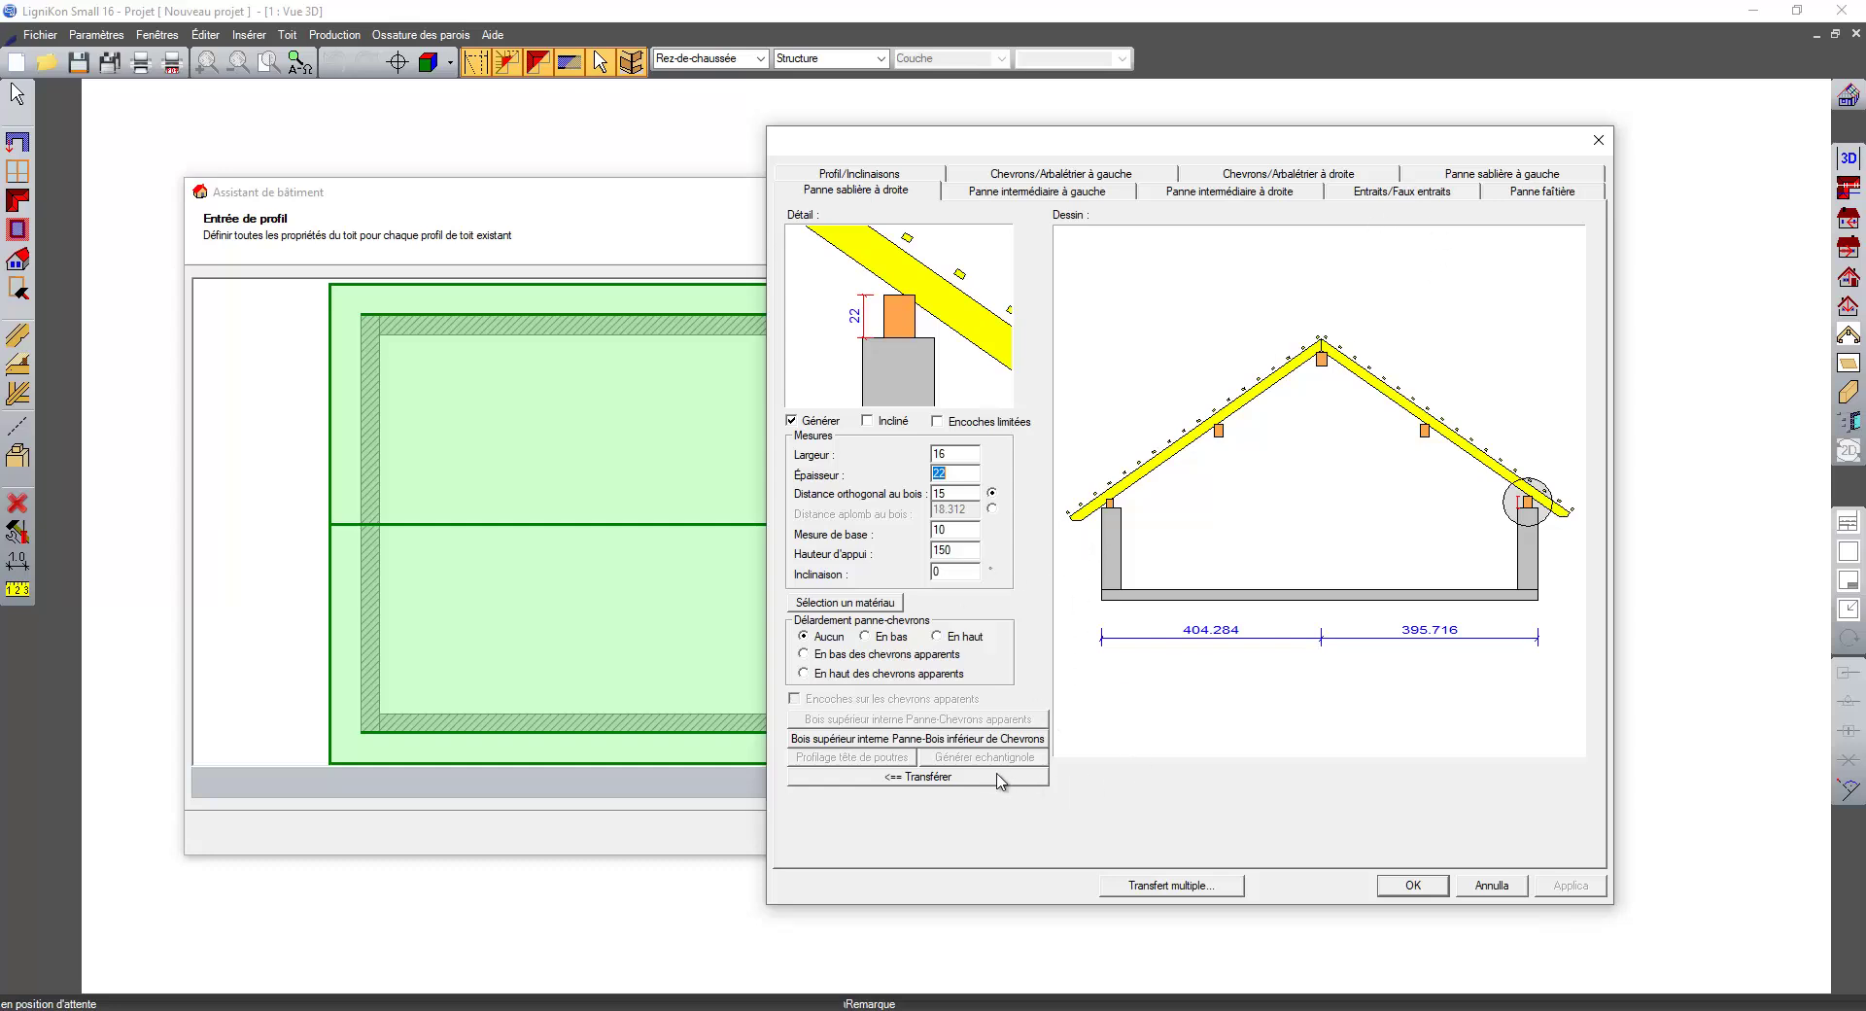
- Set the right wall plate's support height to 200, transfer its settings to the left plate and accept the profile
drag(958, 551, 652, 548)
click(941, 783)
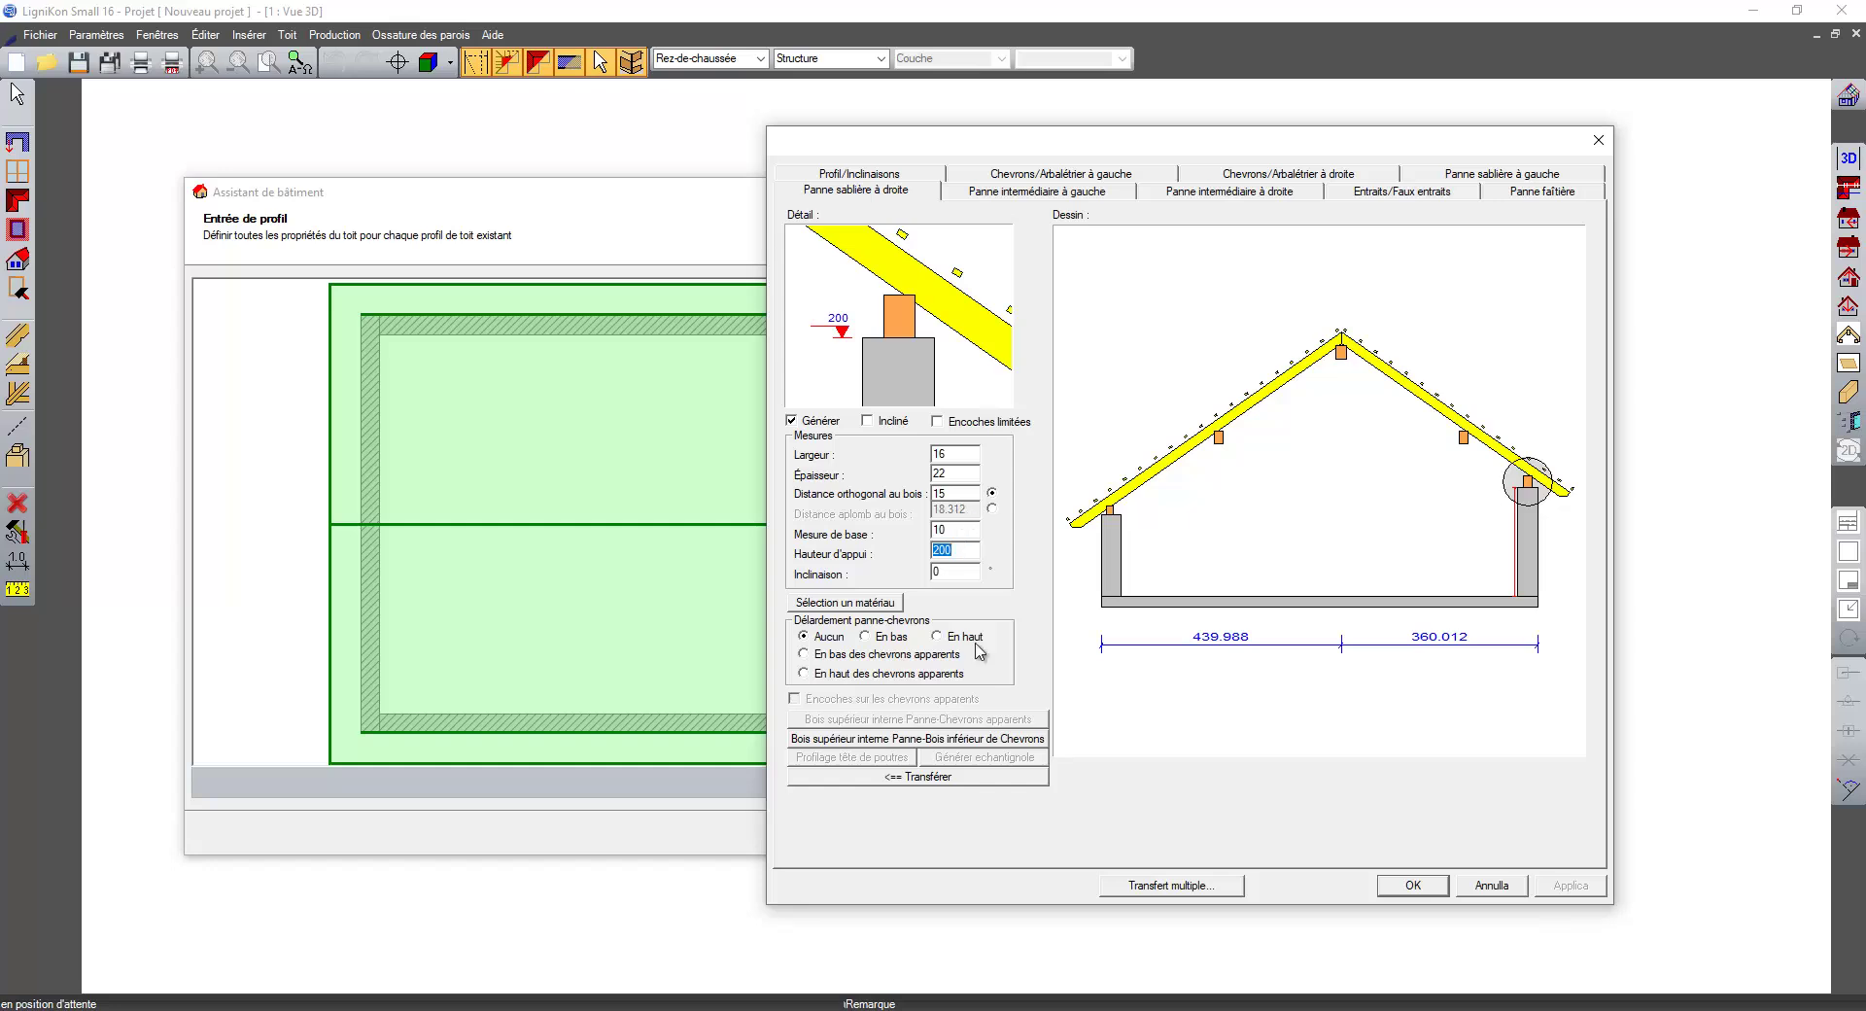
click(968, 778)
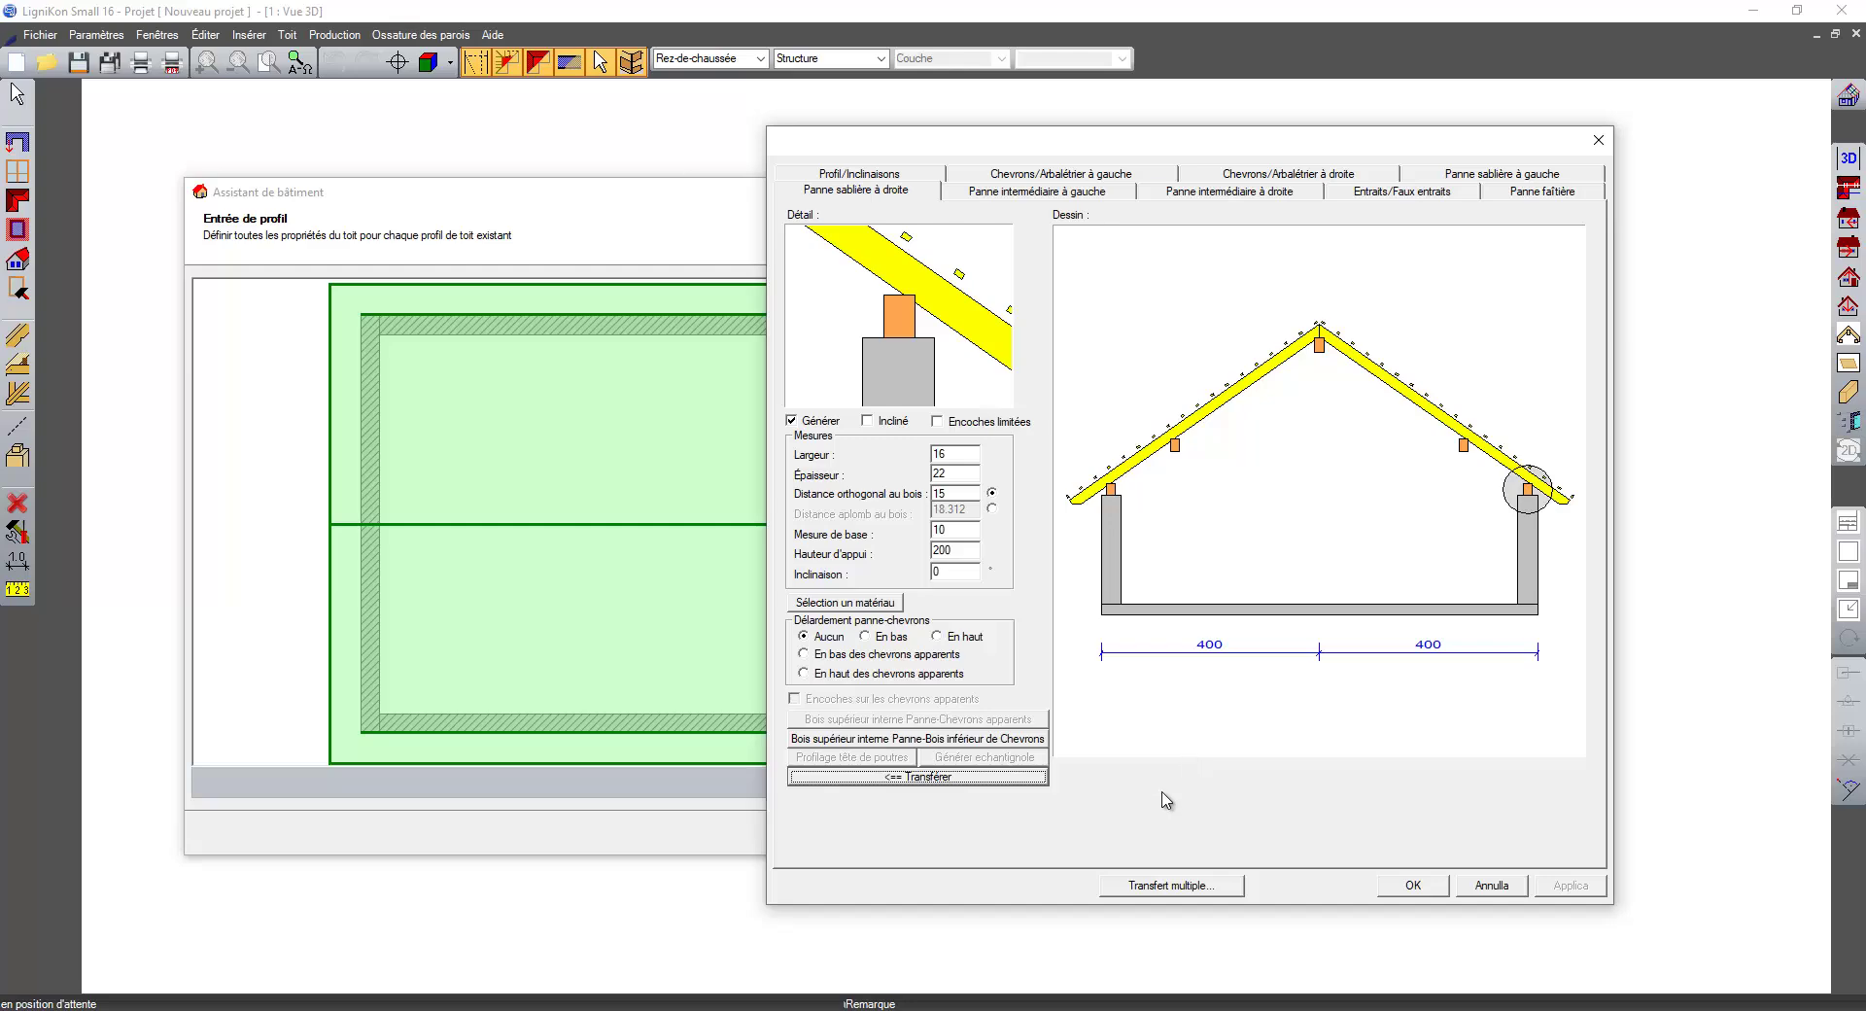
click(1413, 885)
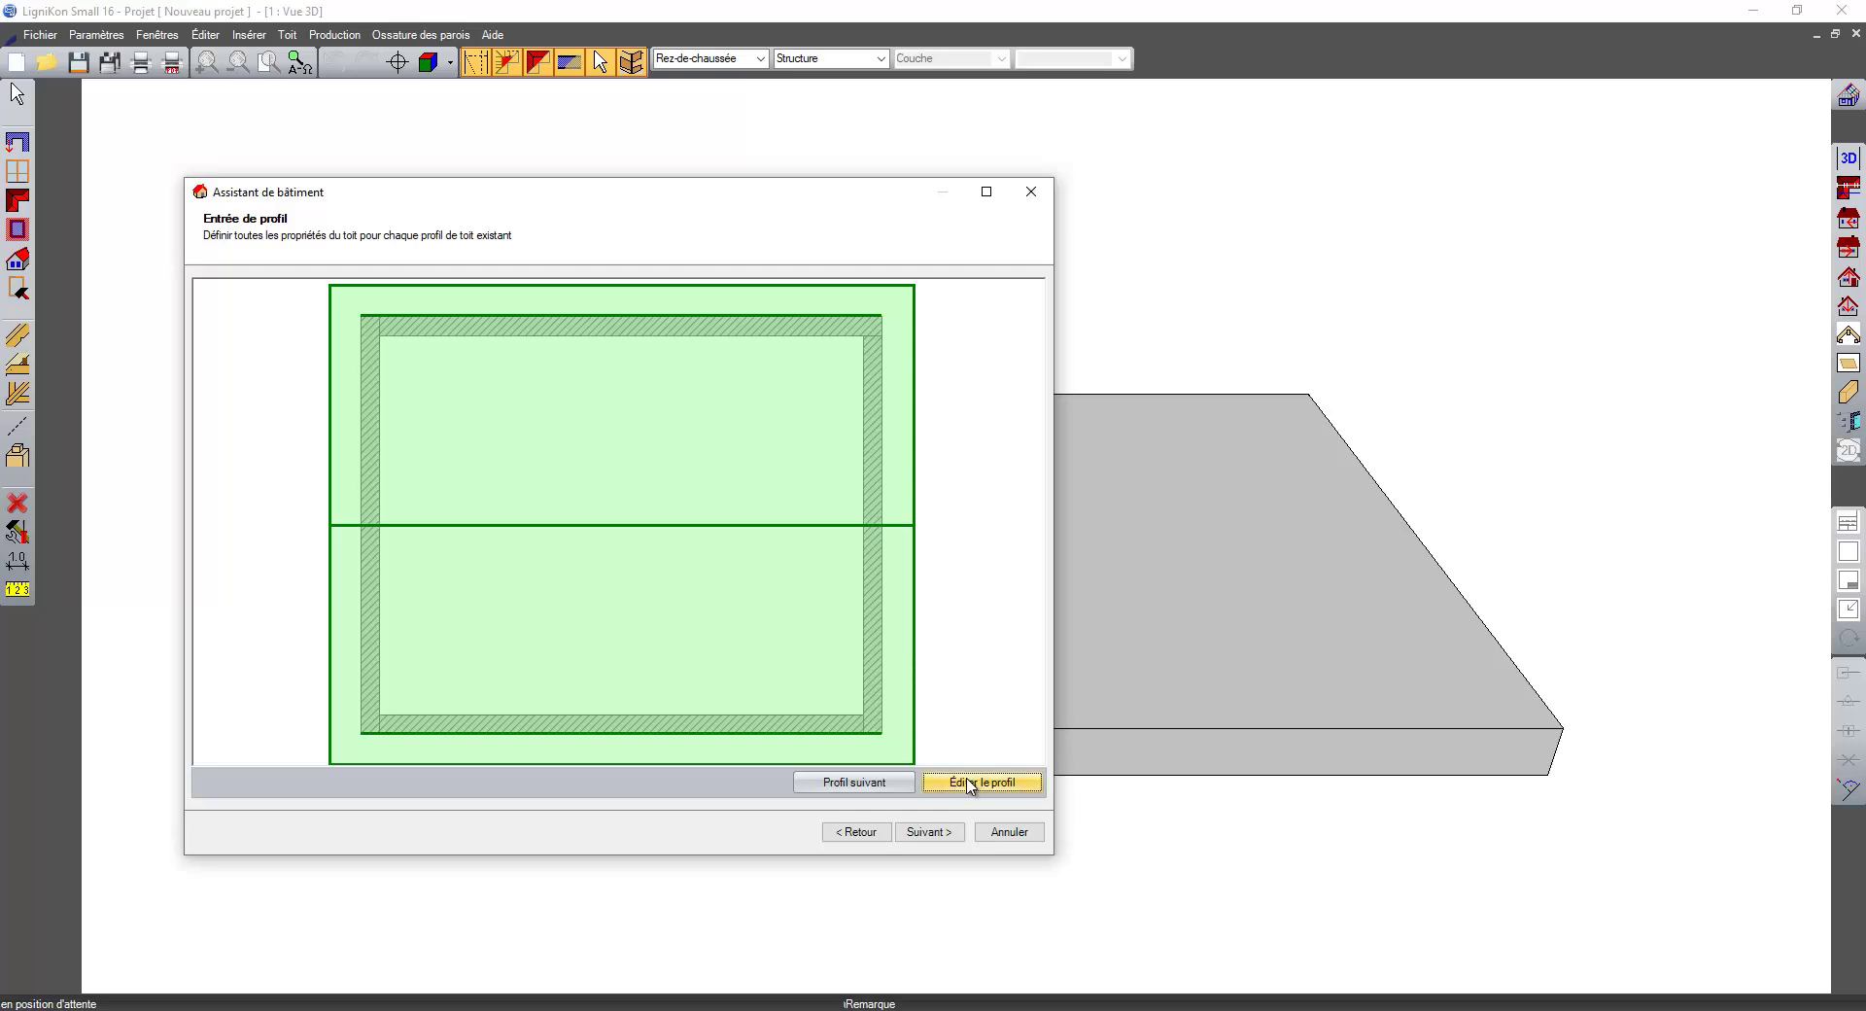
- Decline the autosave reminder permanently and select the left gable's profile
click(894, 783)
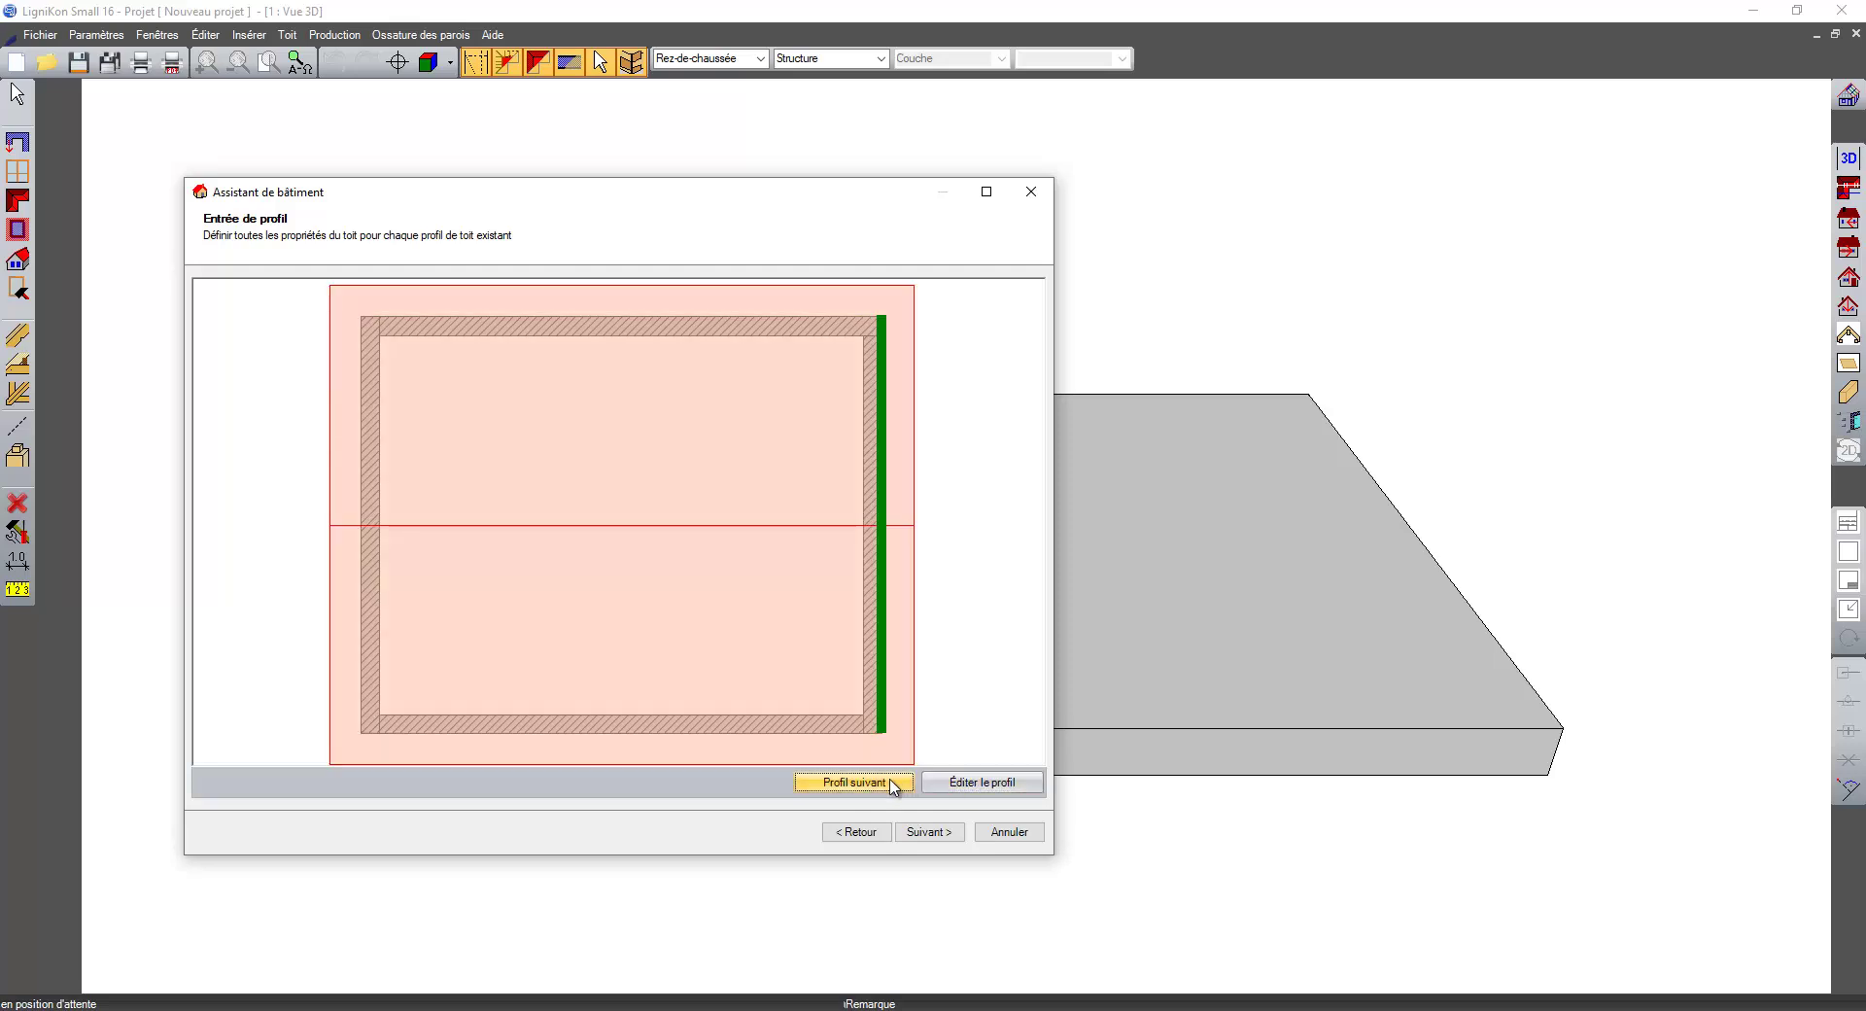
click(321, 331)
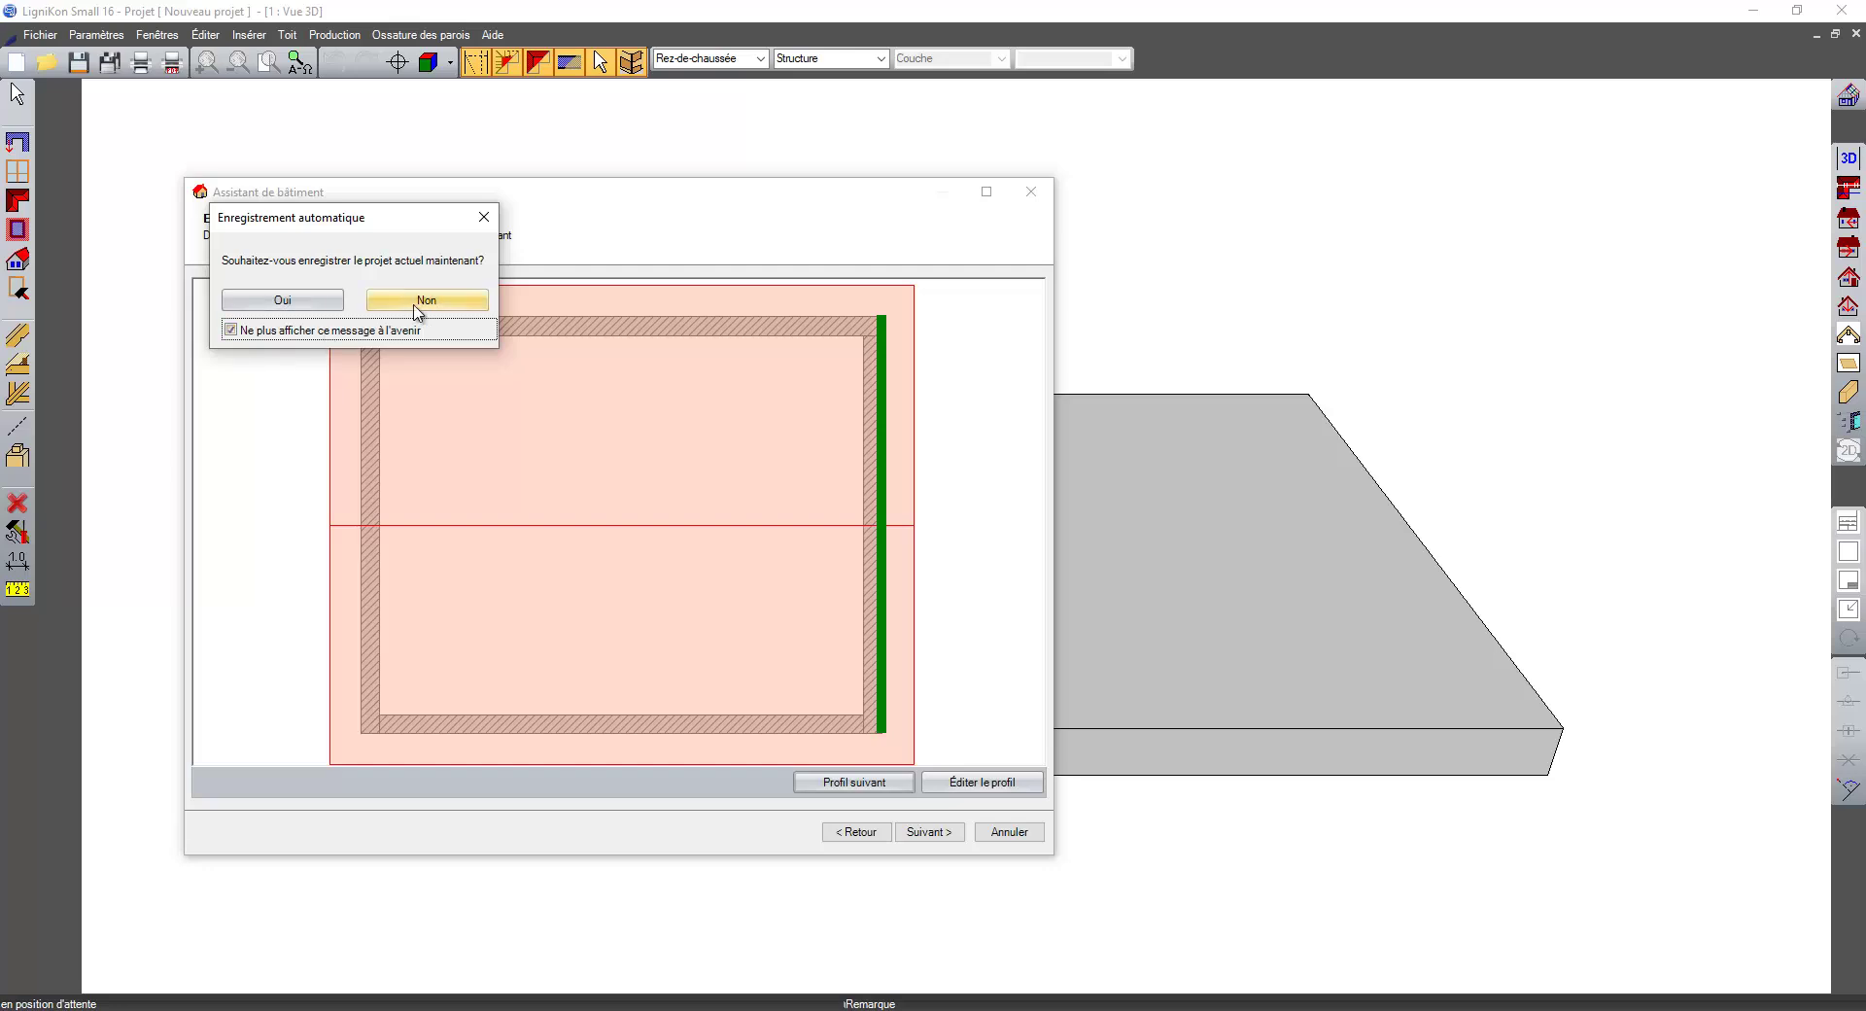
click(421, 301)
click(896, 783)
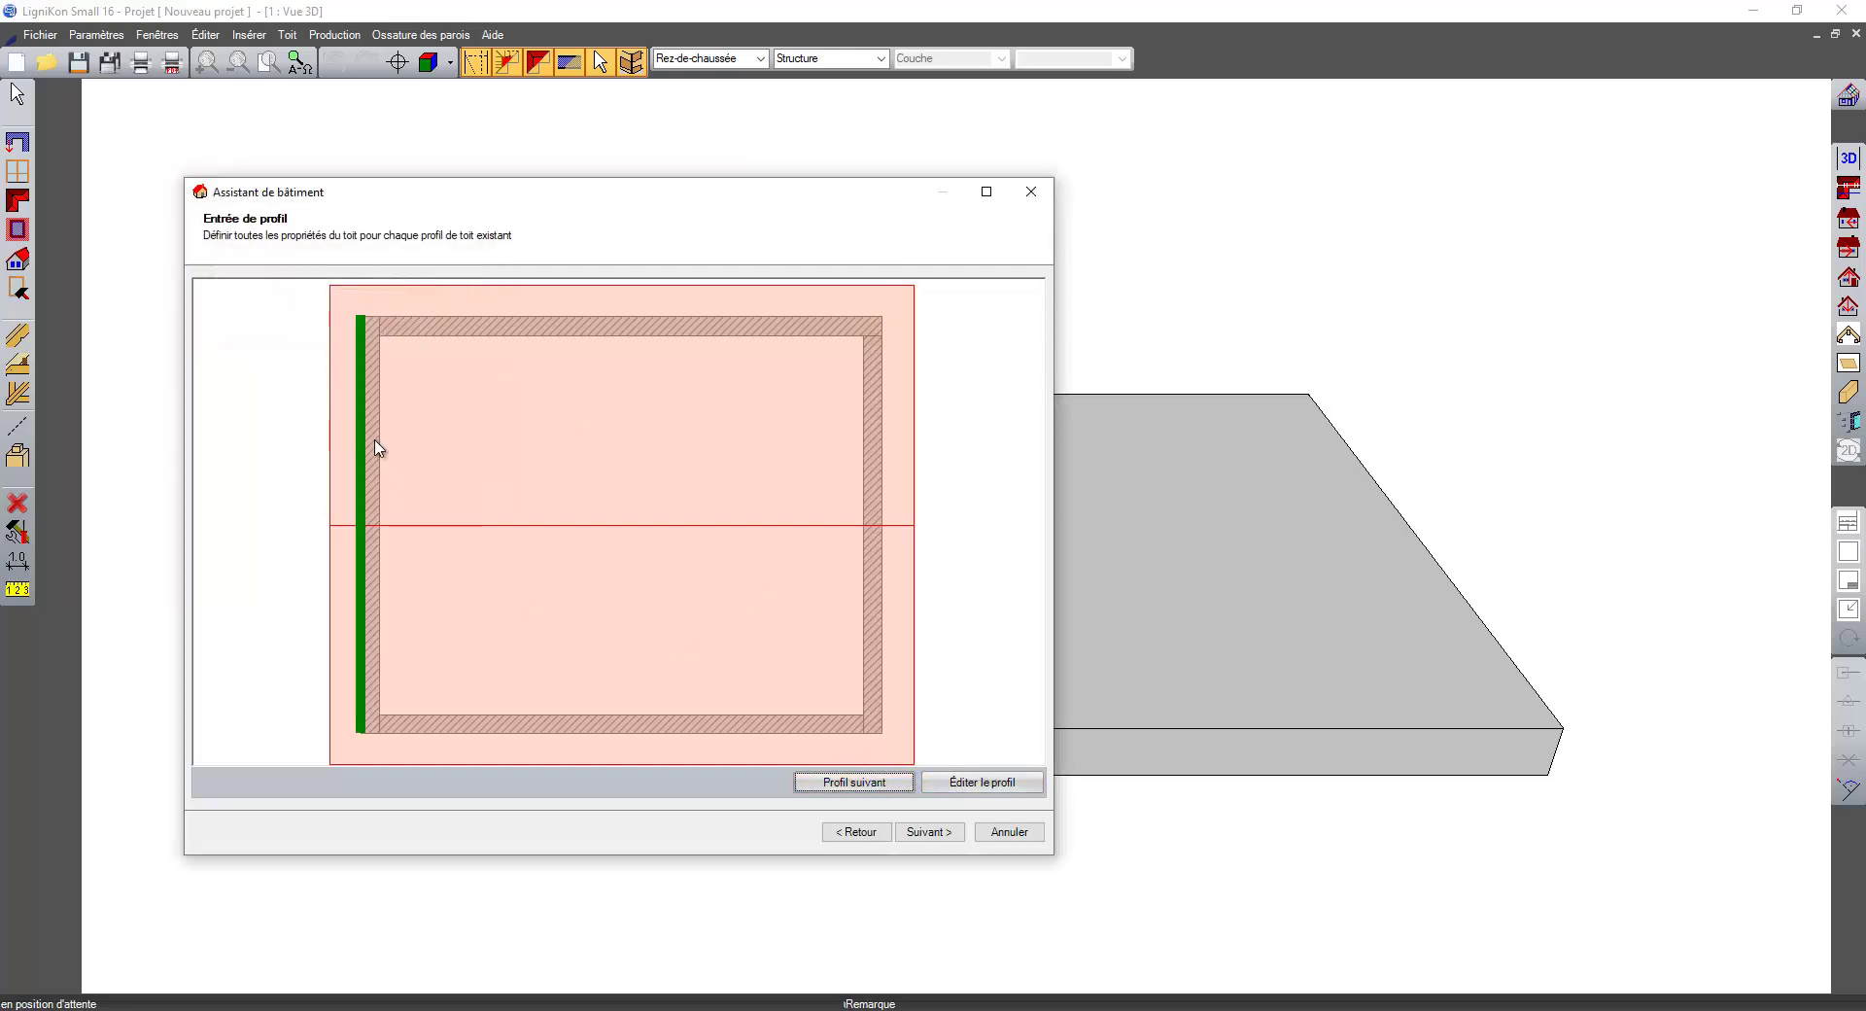
- Give the left gable a triangular overhang with a ridge overhang of 100
click(1025, 780)
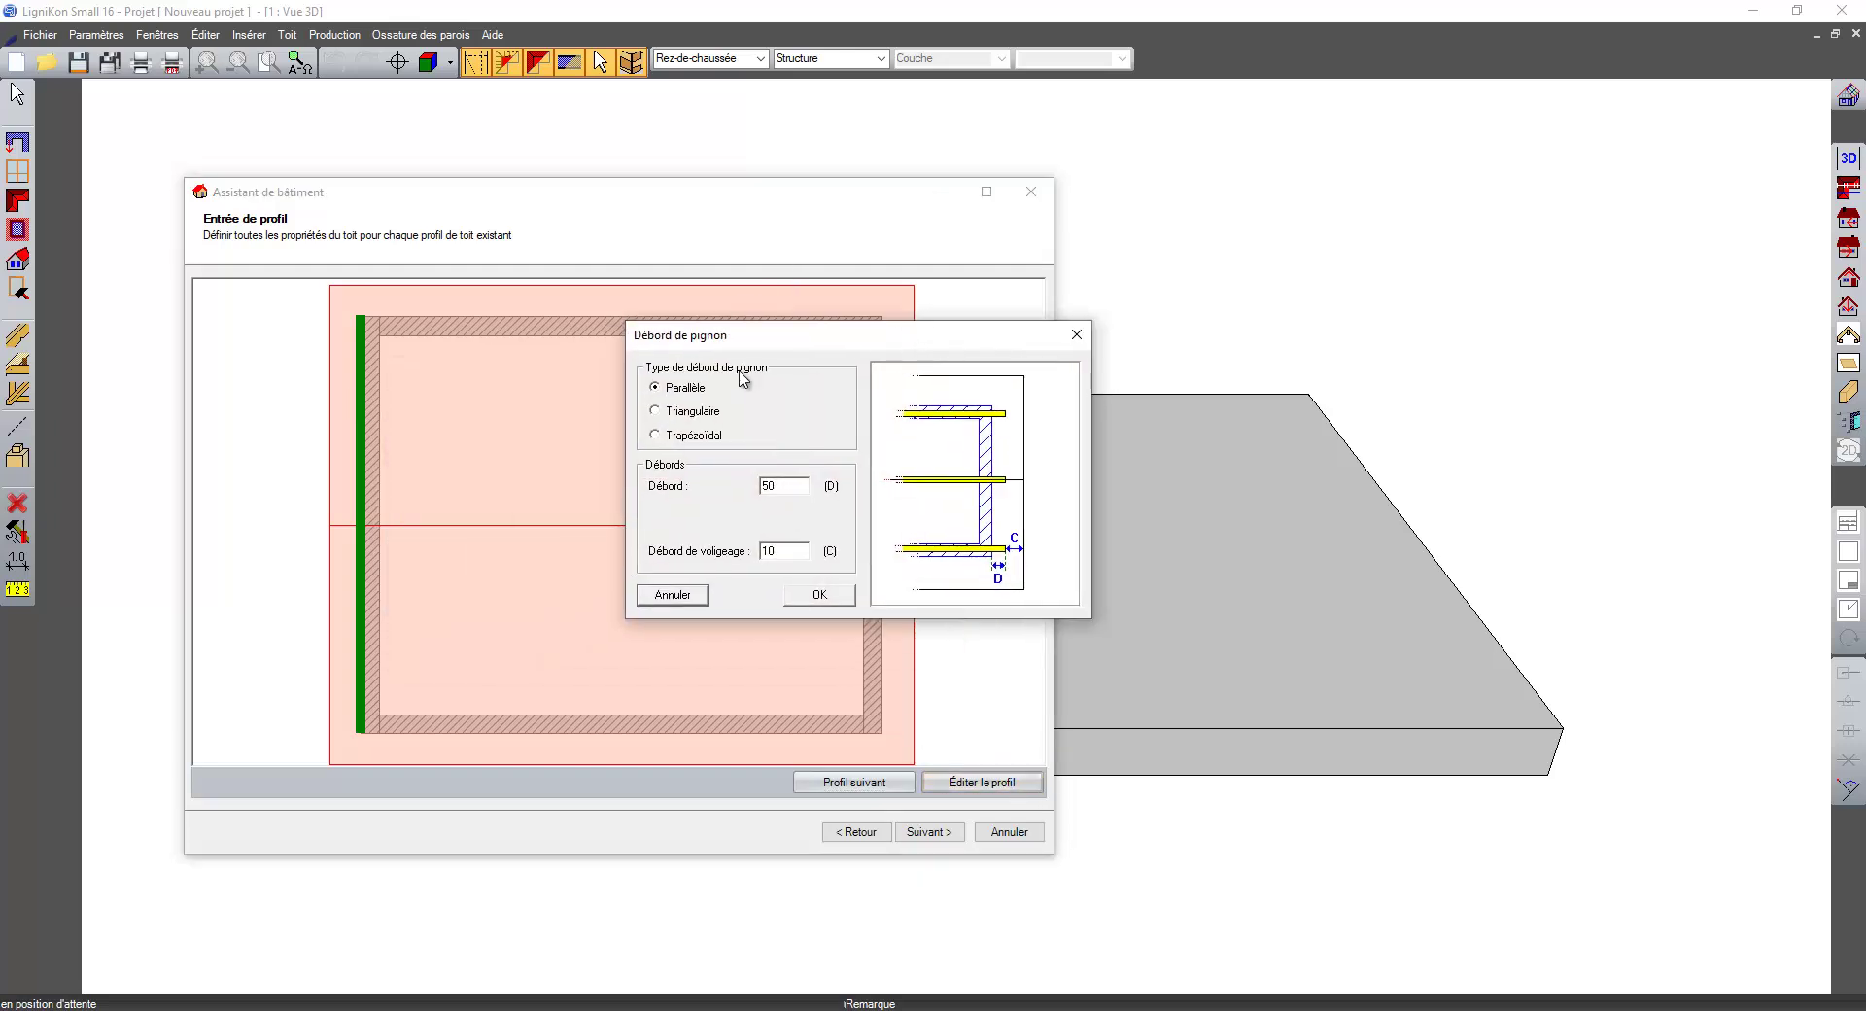
click(676, 415)
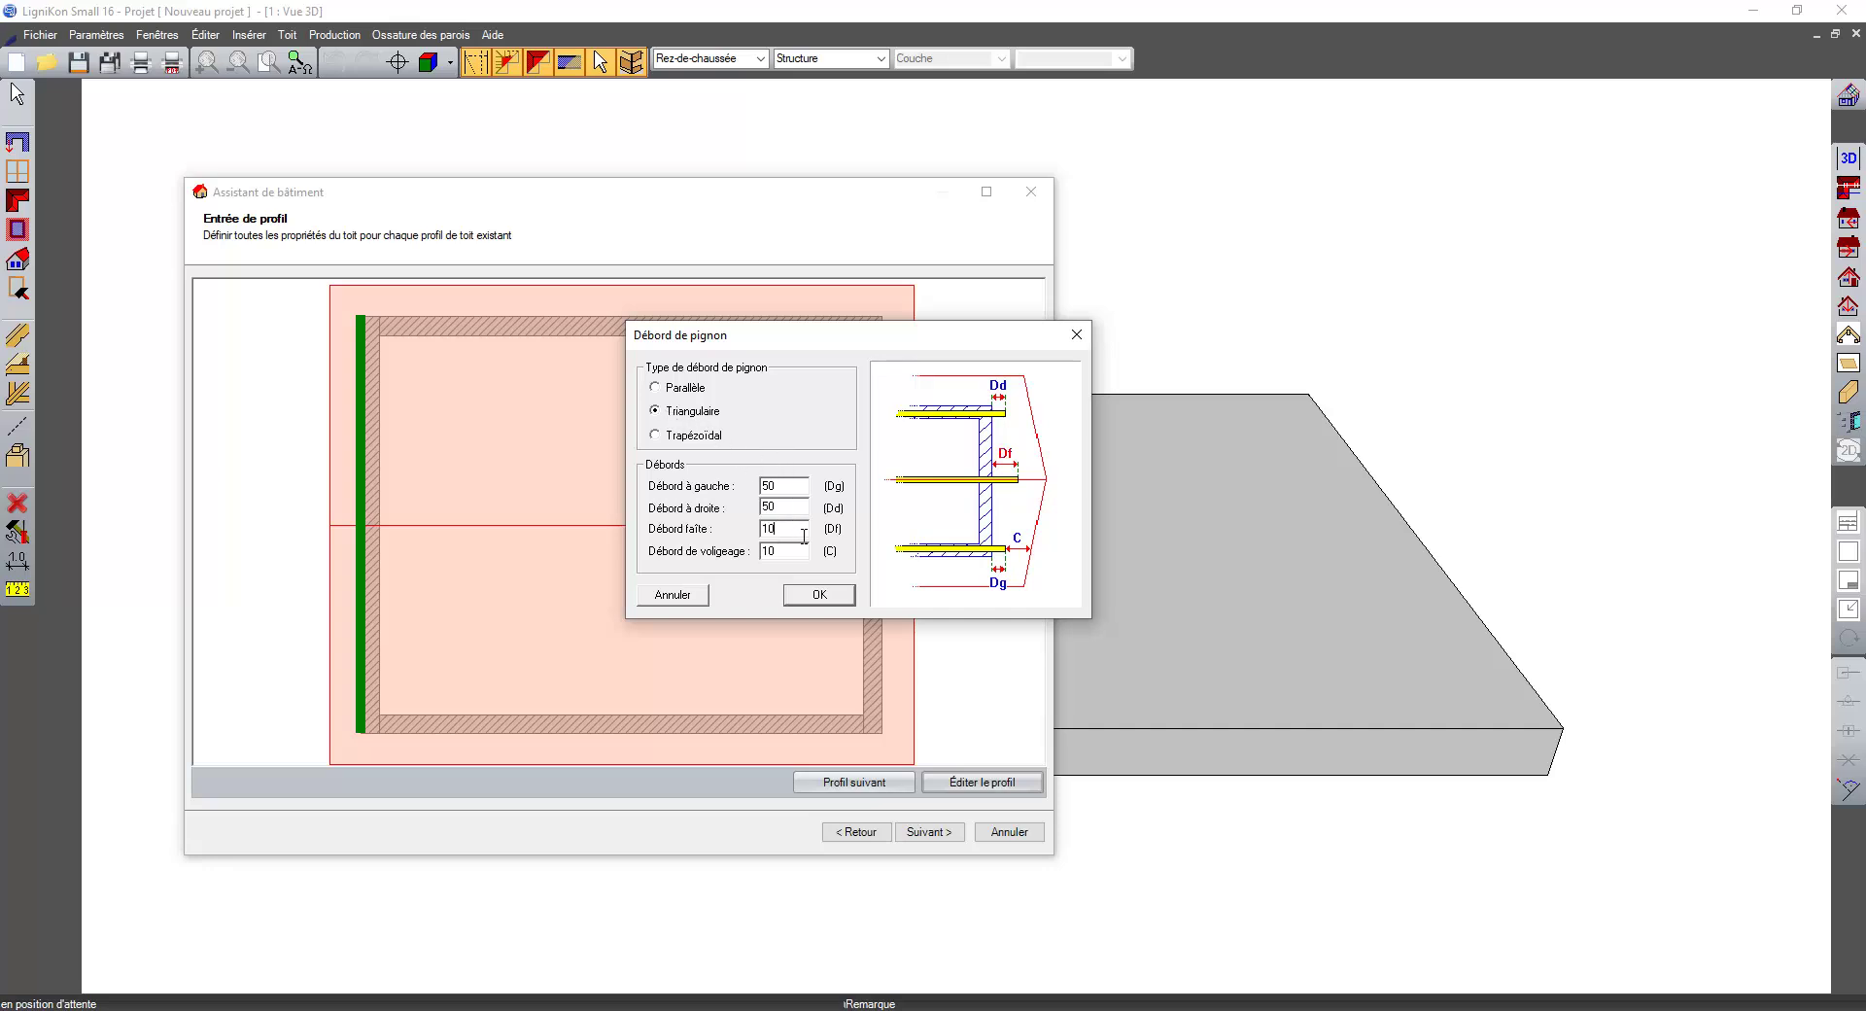
text(0)
double_click(799, 531)
click(819, 593)
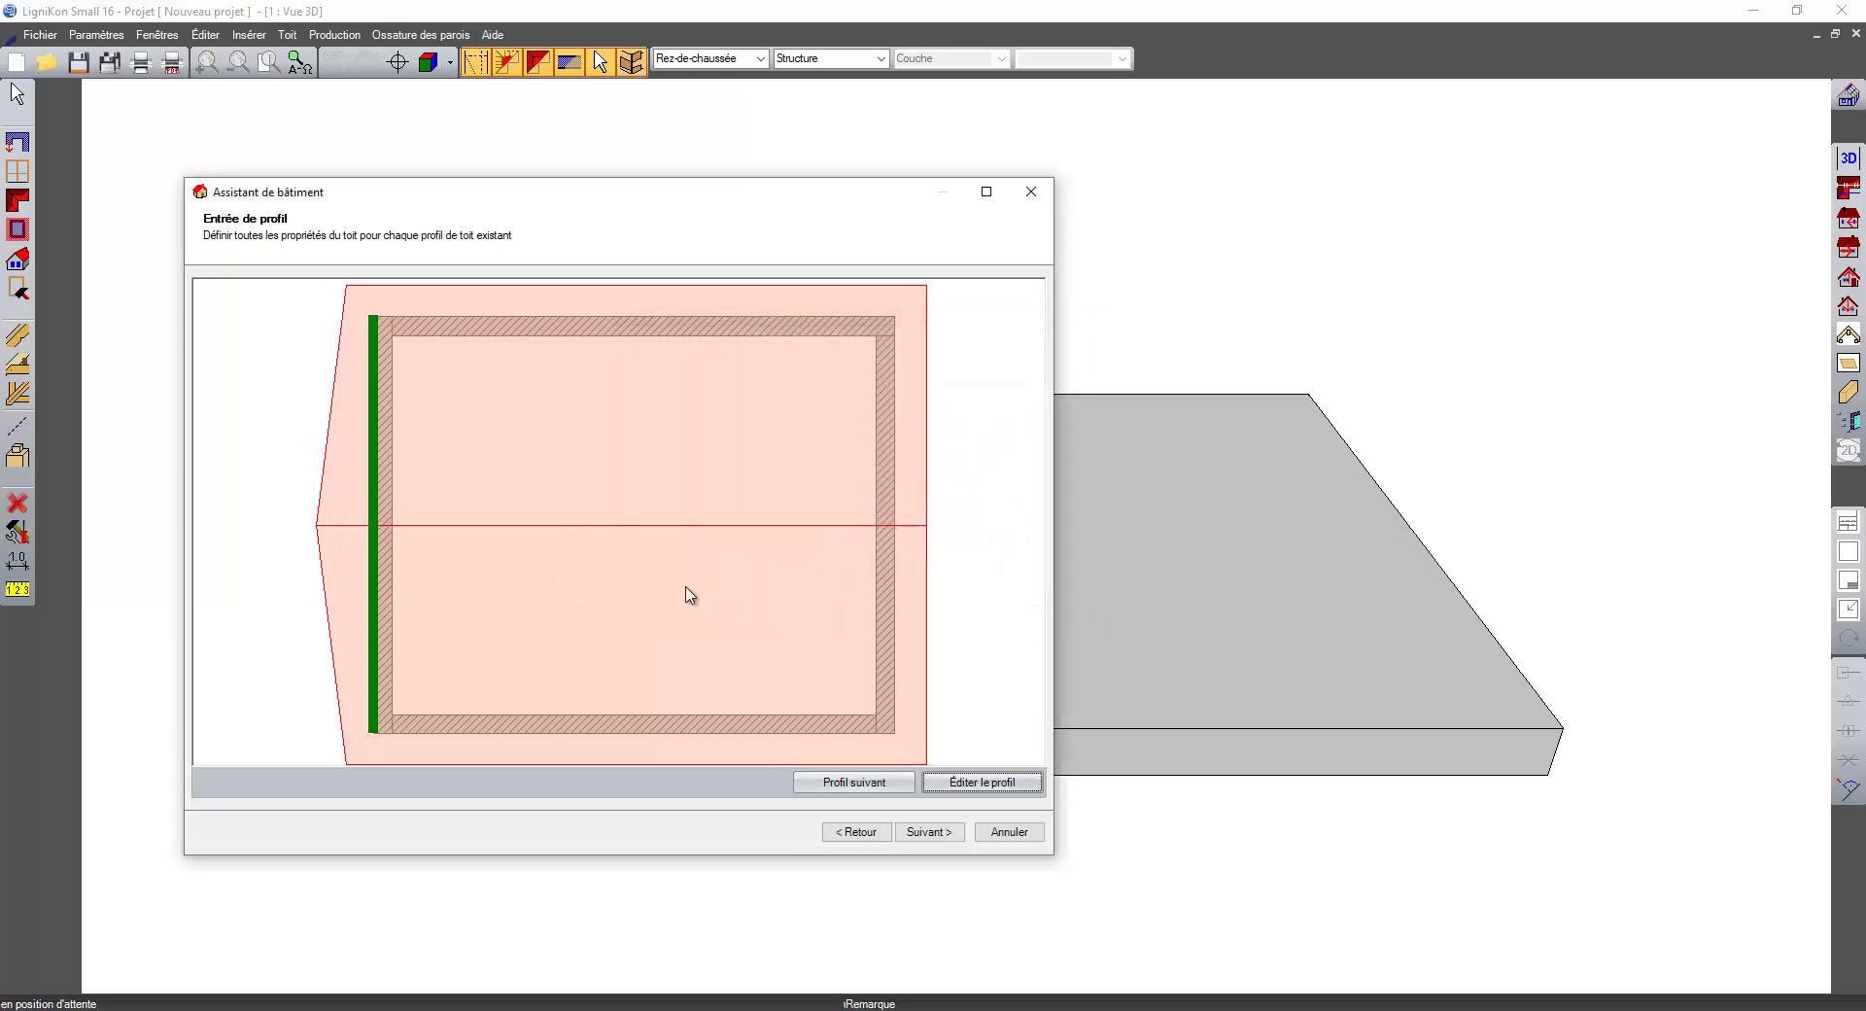
- Finish the assistant with automatic rafters and insert the building at the slab's front-left corner with the default offsets and no rotation
click(929, 832)
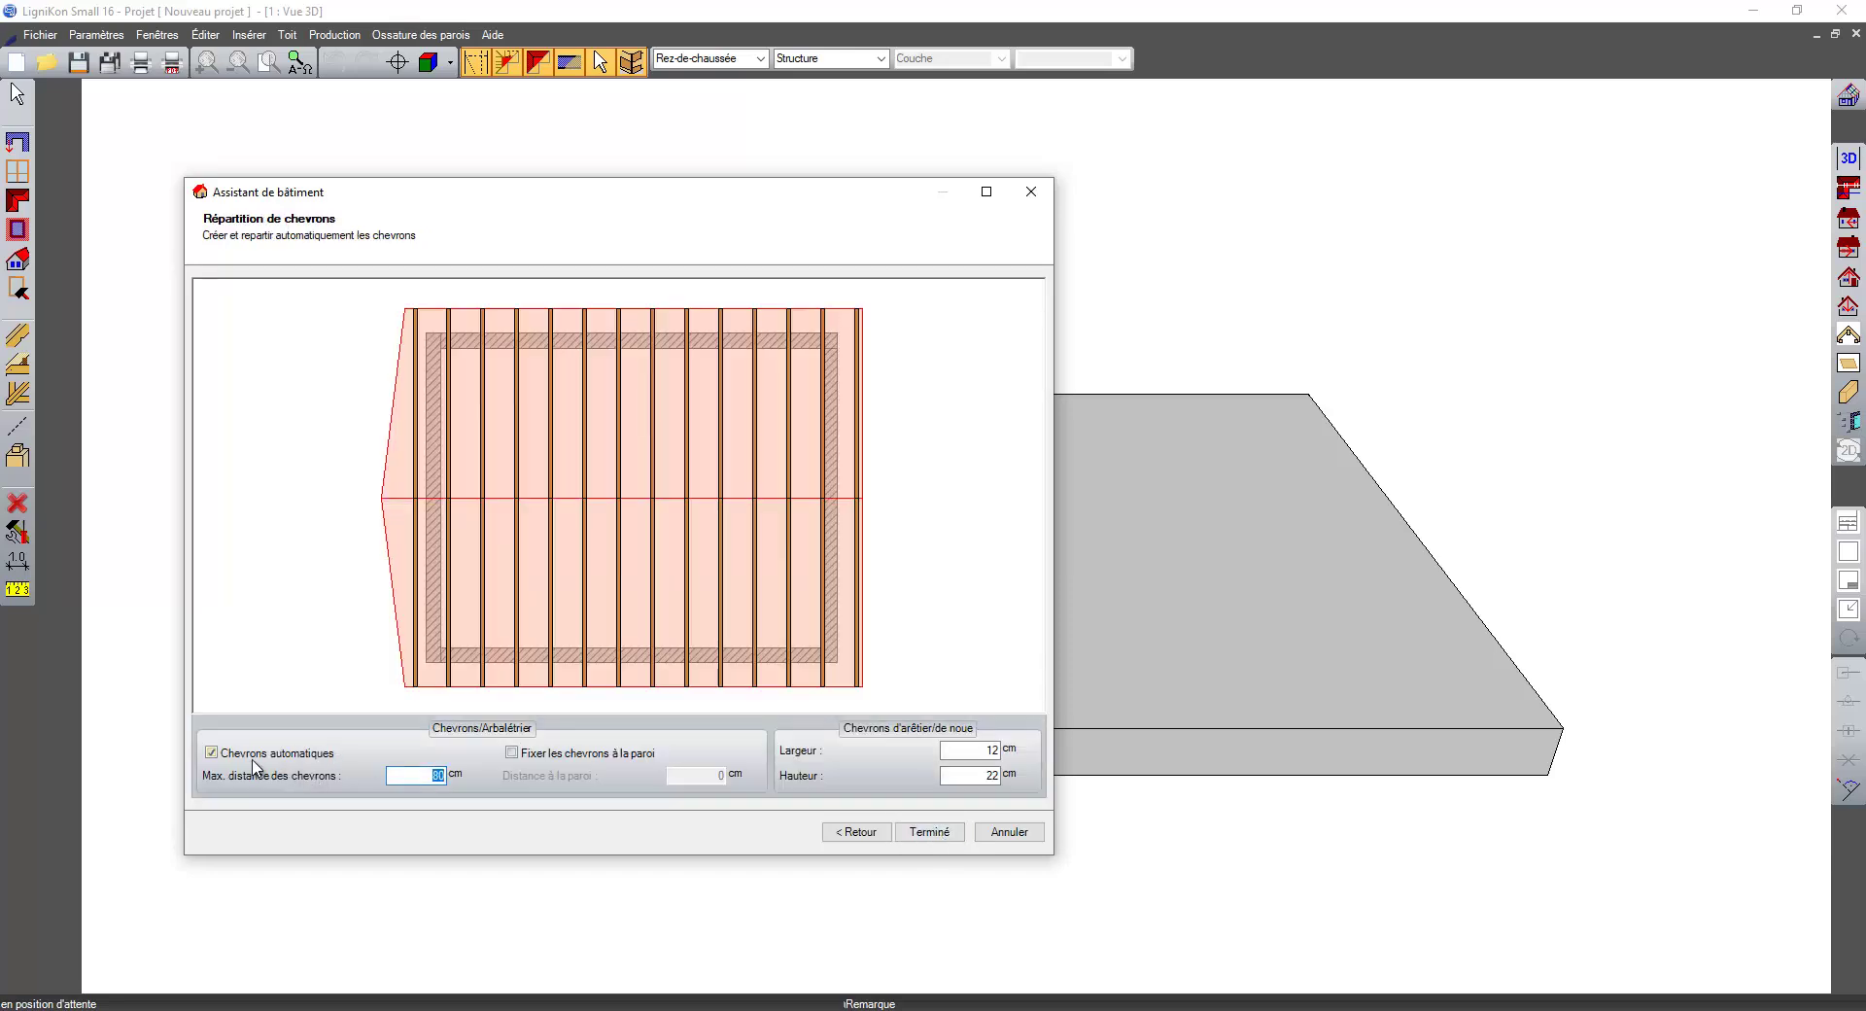
click(929, 832)
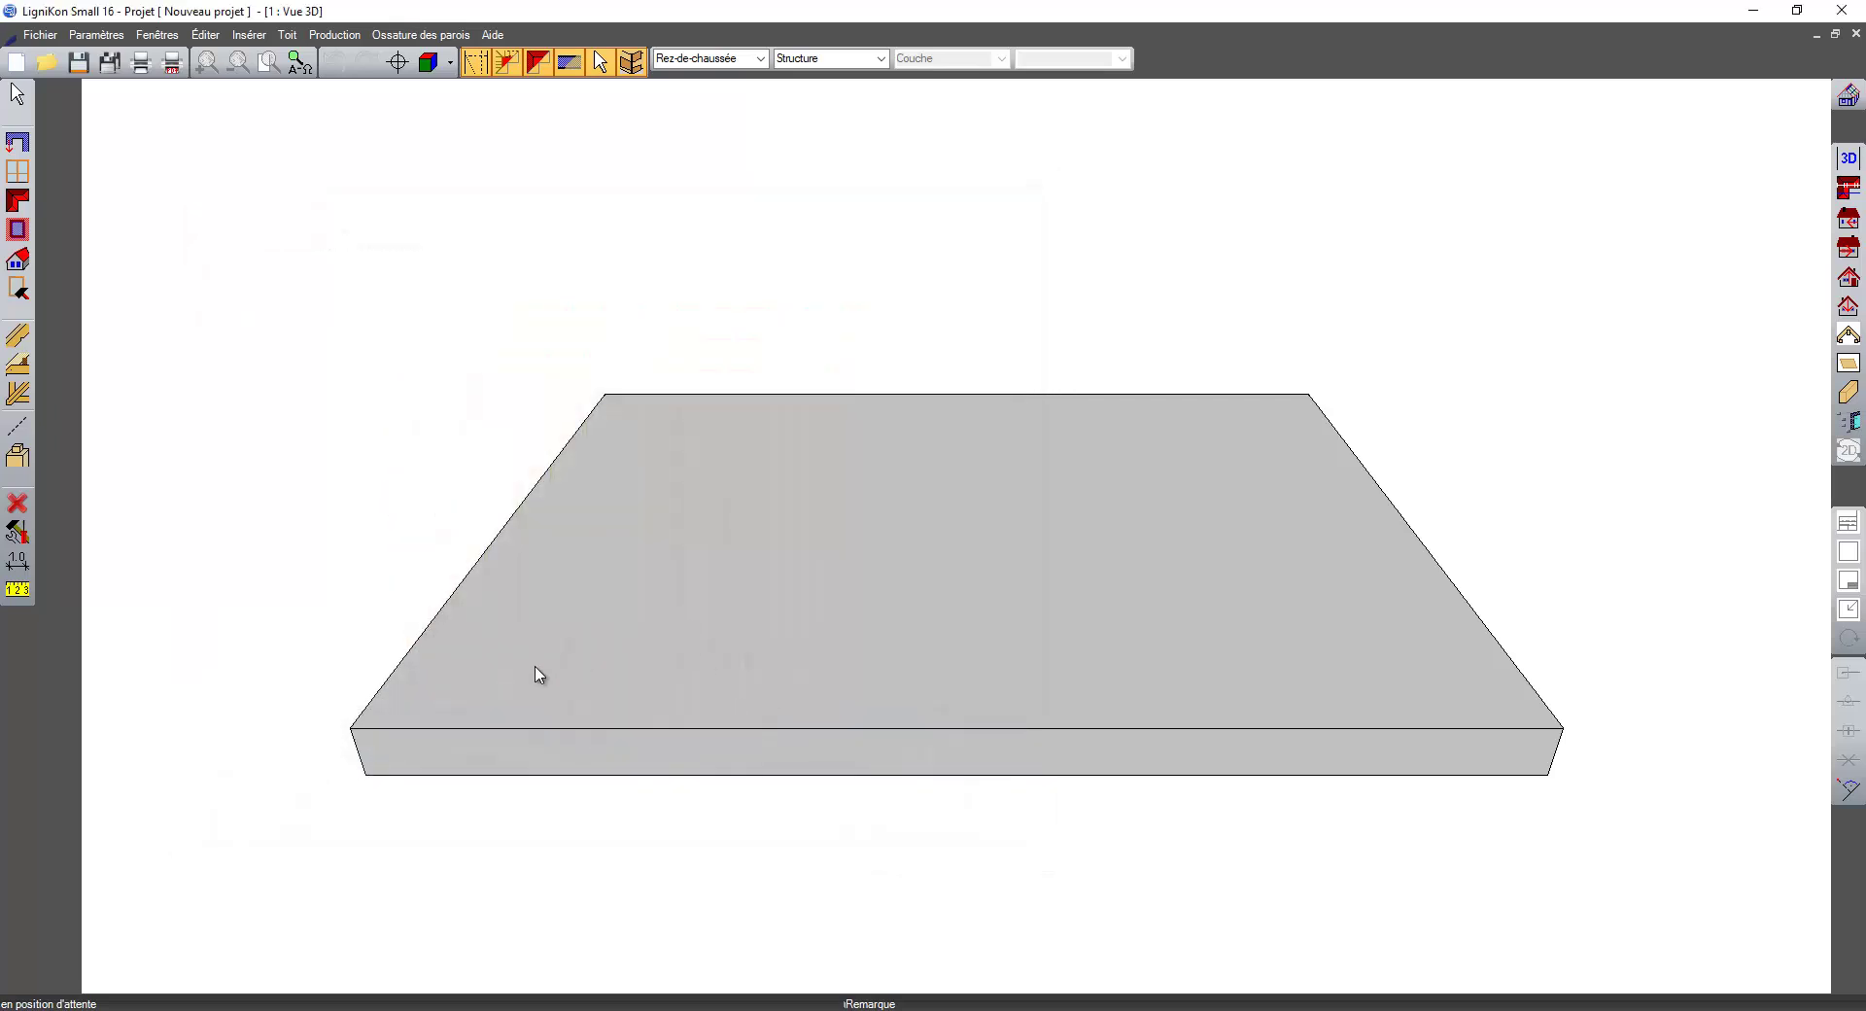
click(371, 728)
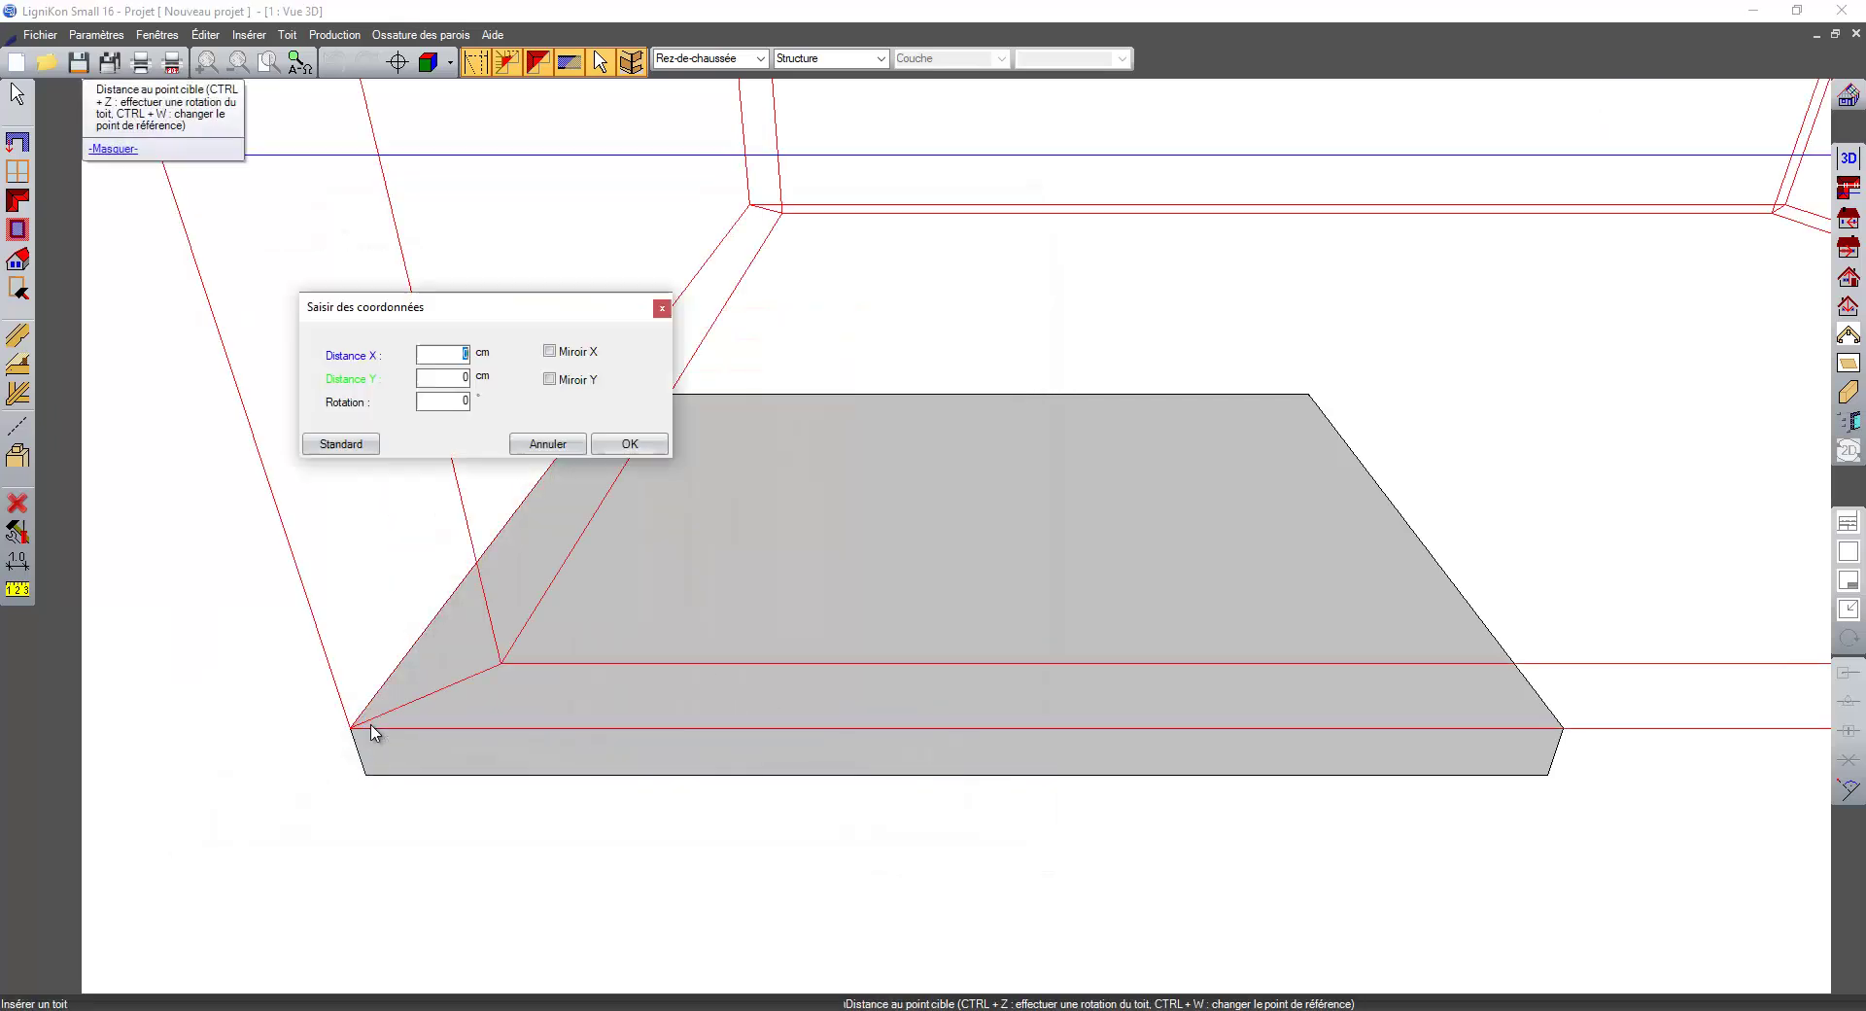
click(633, 445)
click(300, 62)
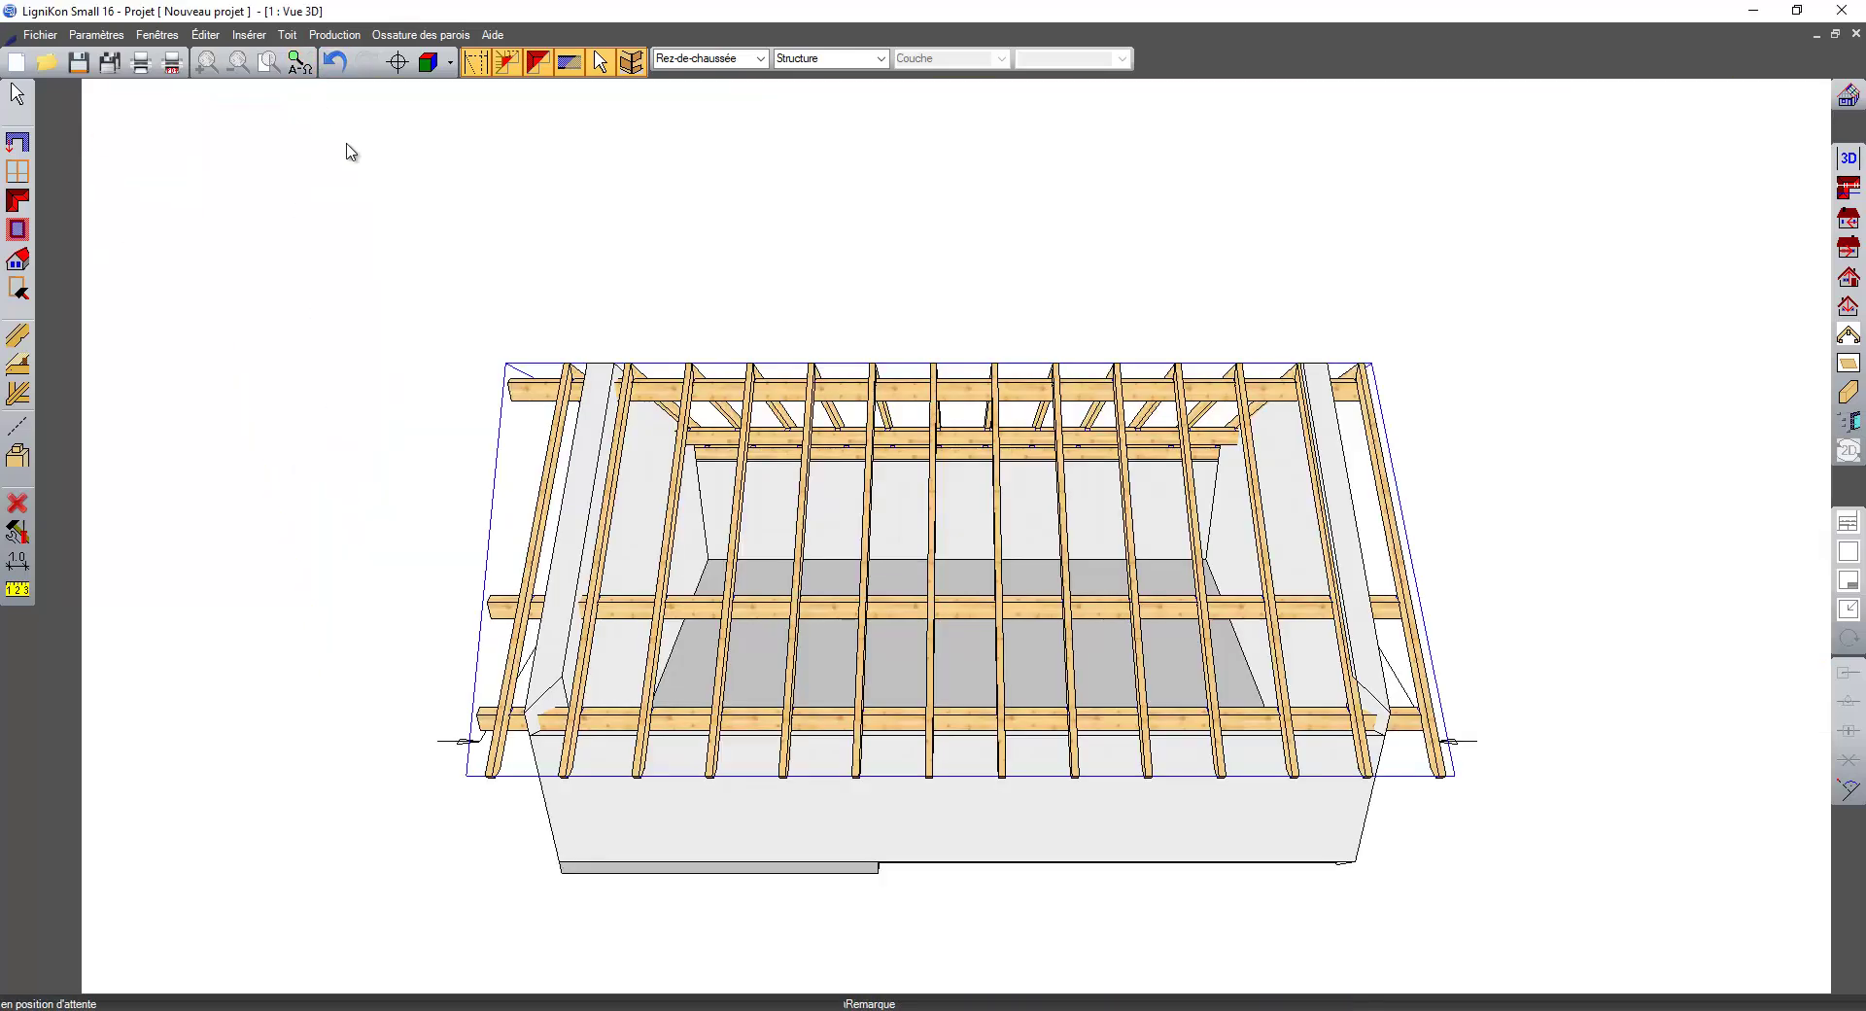
- Add a 10 by 20 cm oblique rafter along the front slope's slanted gable edge, from eave corner to ridge tip, plumb with upper-surface chamfer
middle_drag(719, 301, 702, 537)
scroll(736, 466, up, 2)
scroll(725, 488, down, 2)
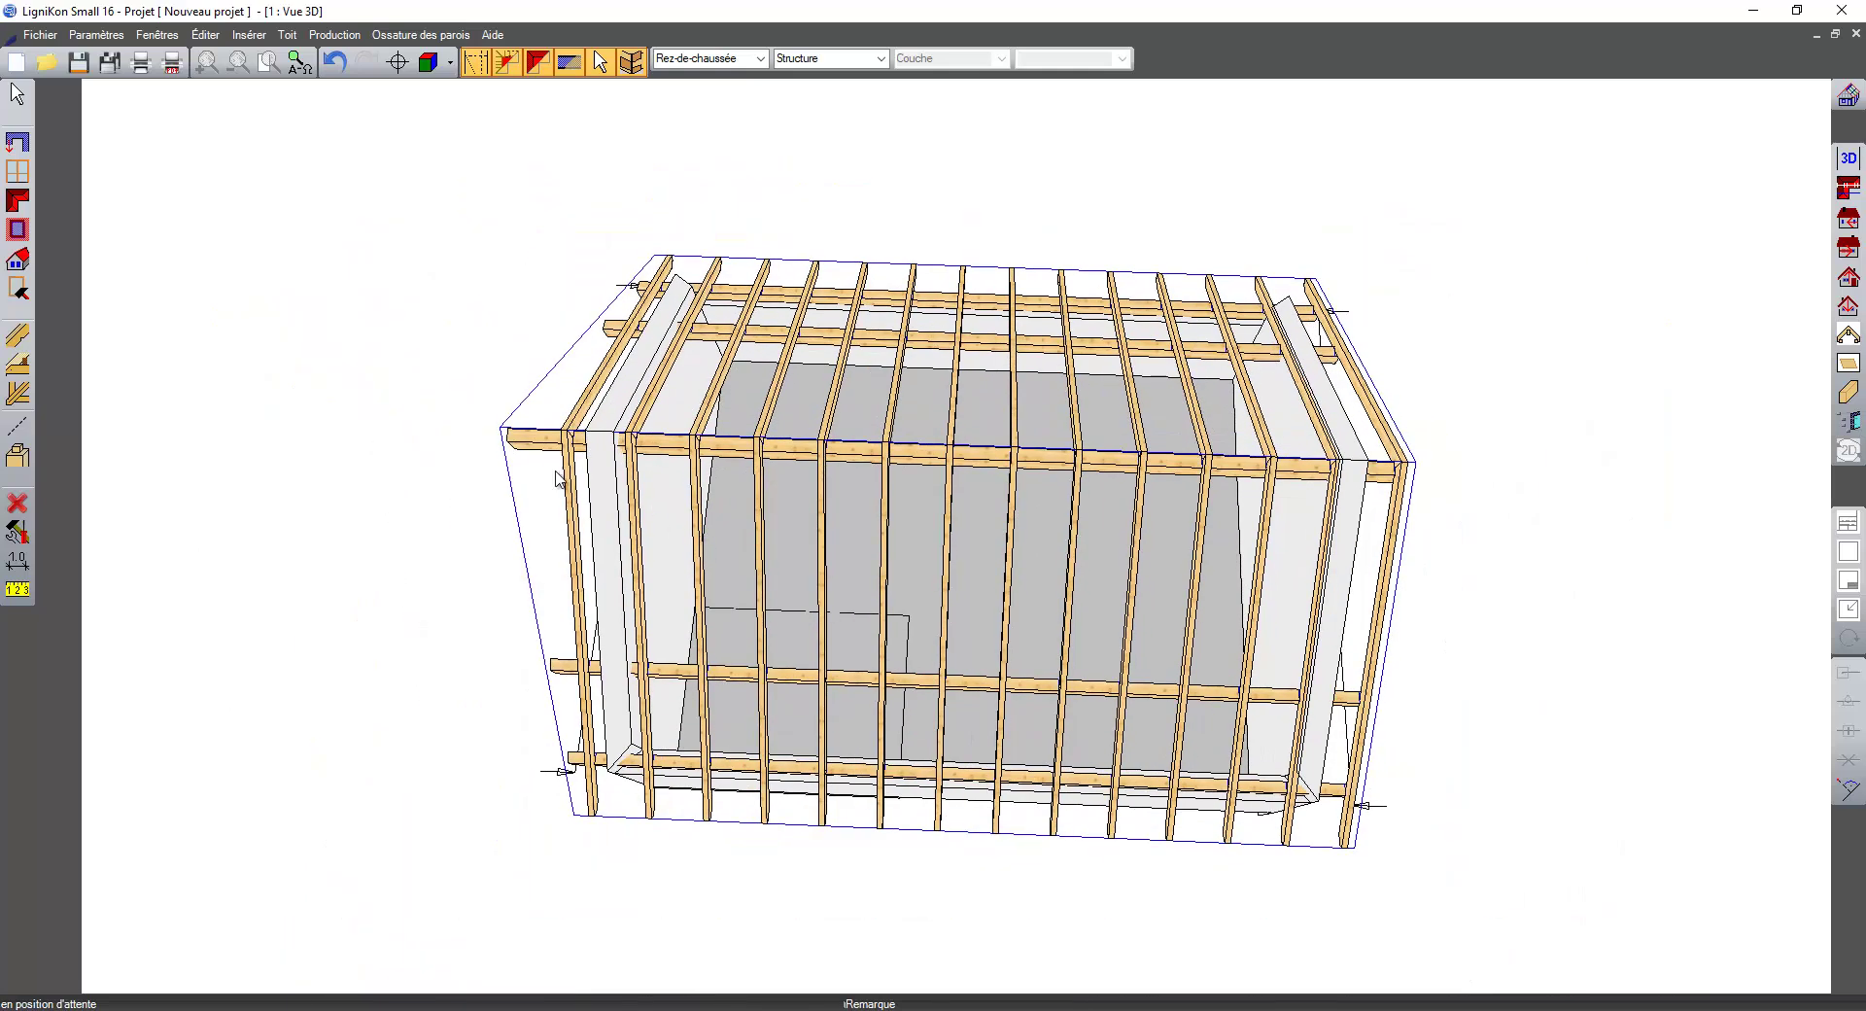
click(19, 395)
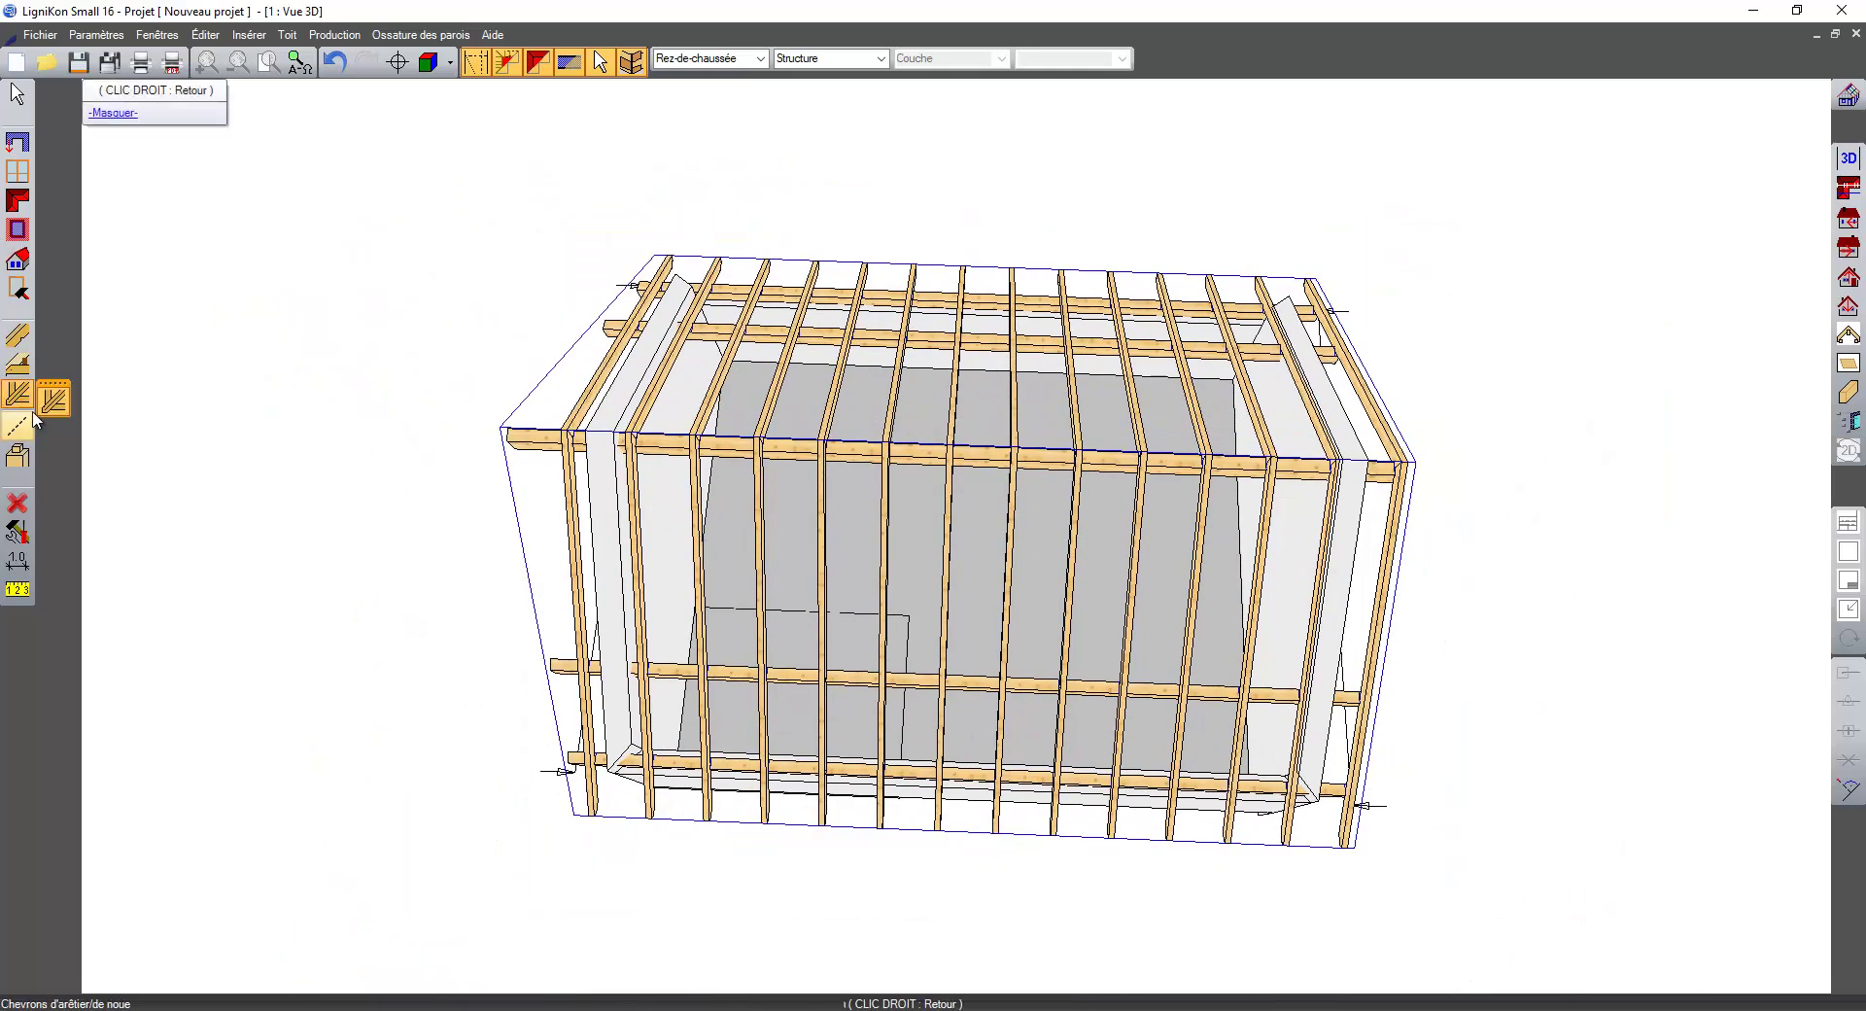
click(18, 335)
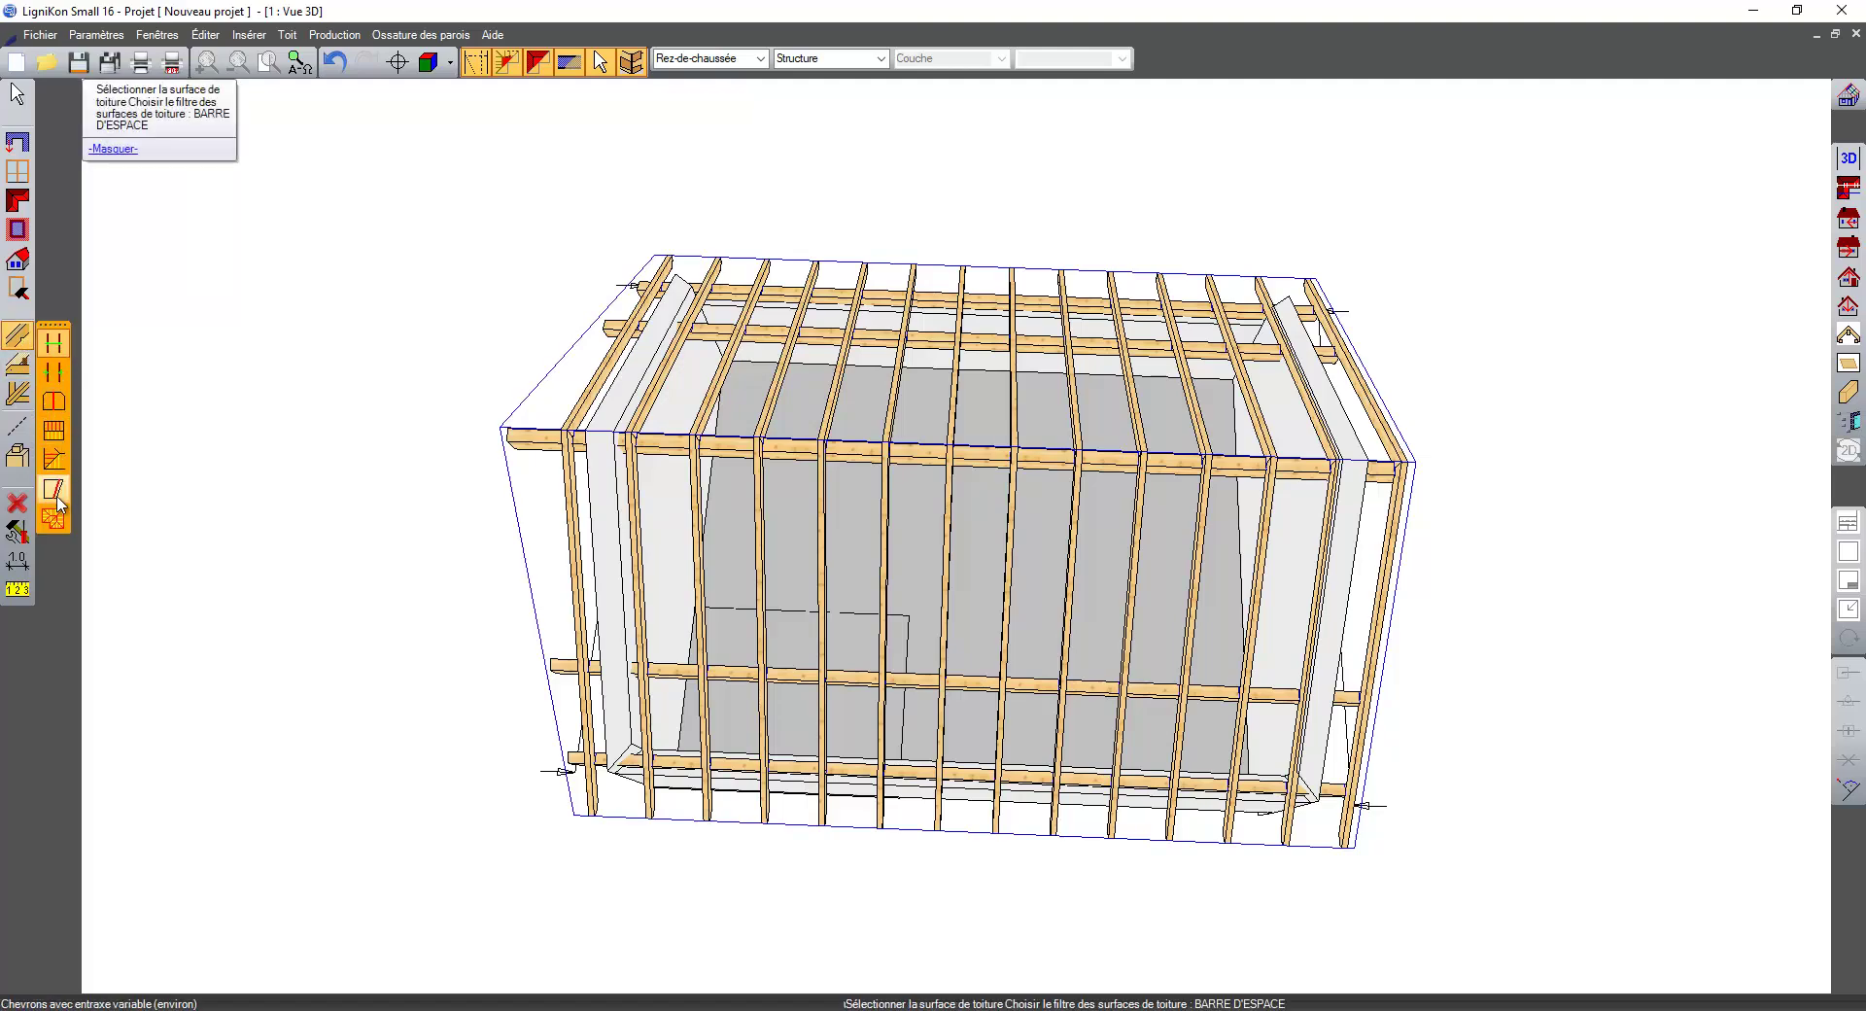
click(55, 498)
click(598, 764)
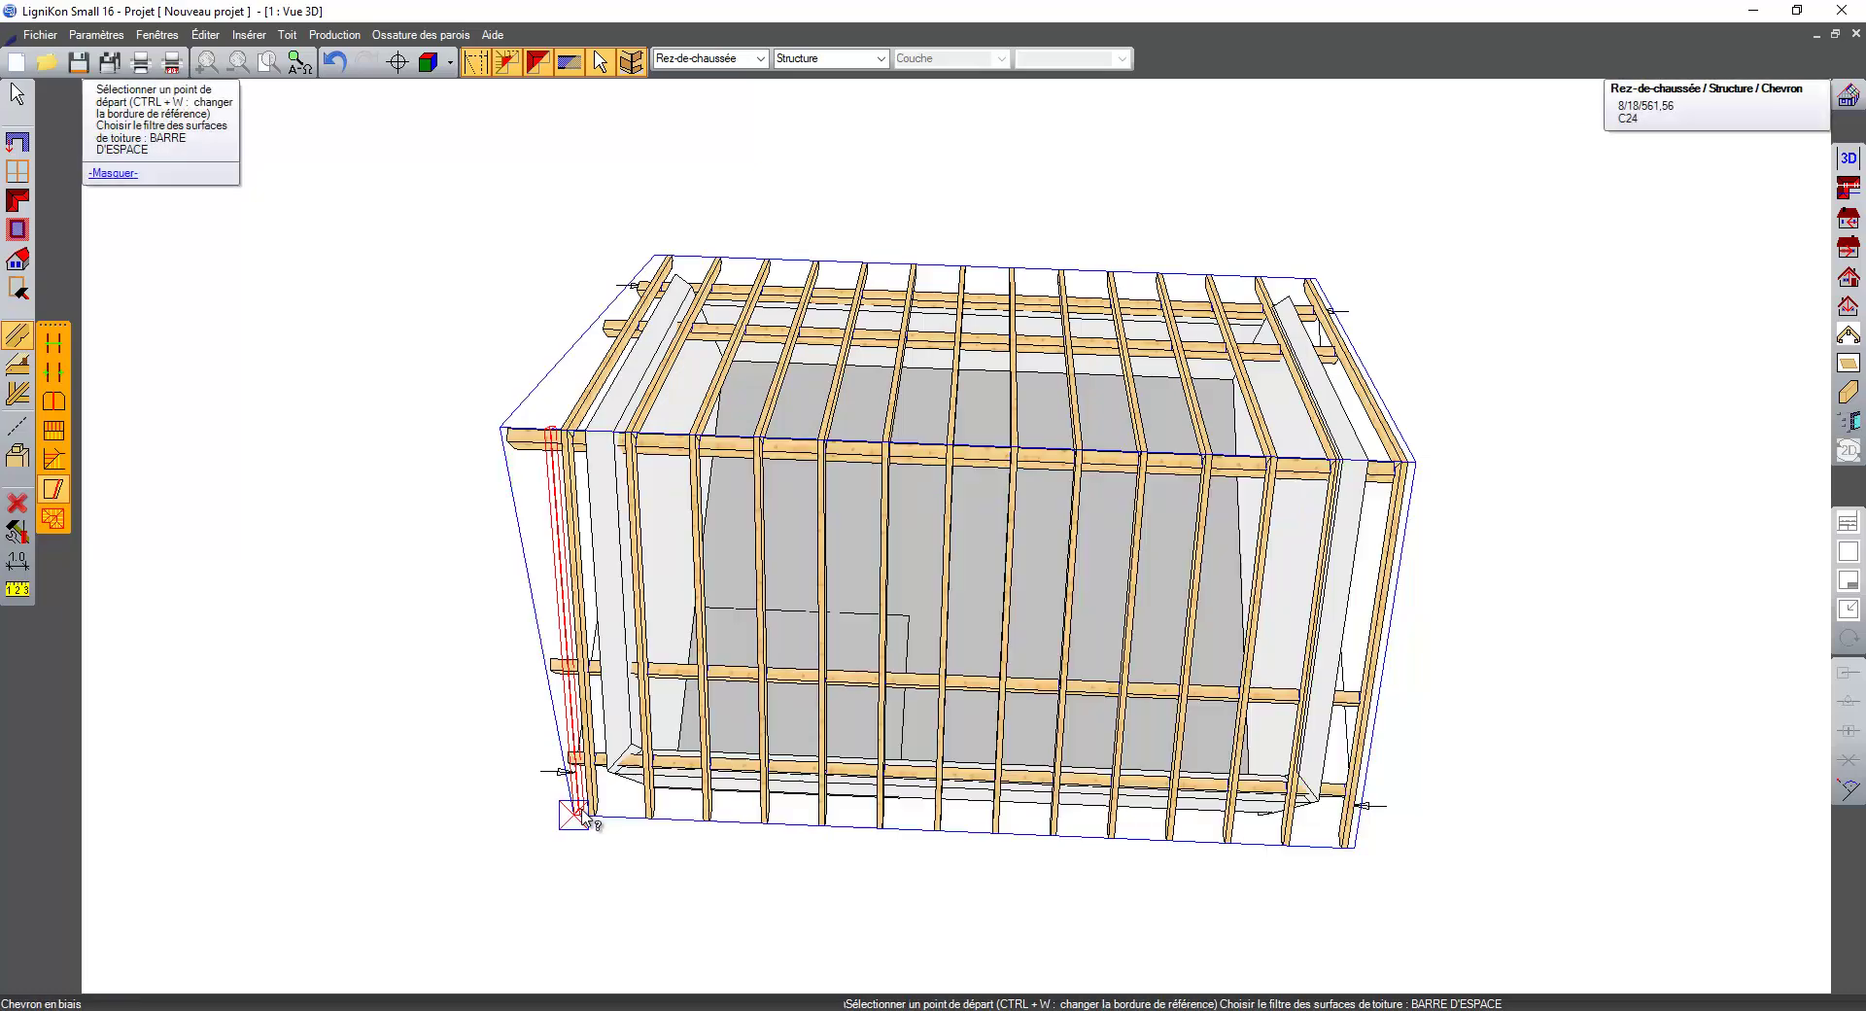
click(576, 814)
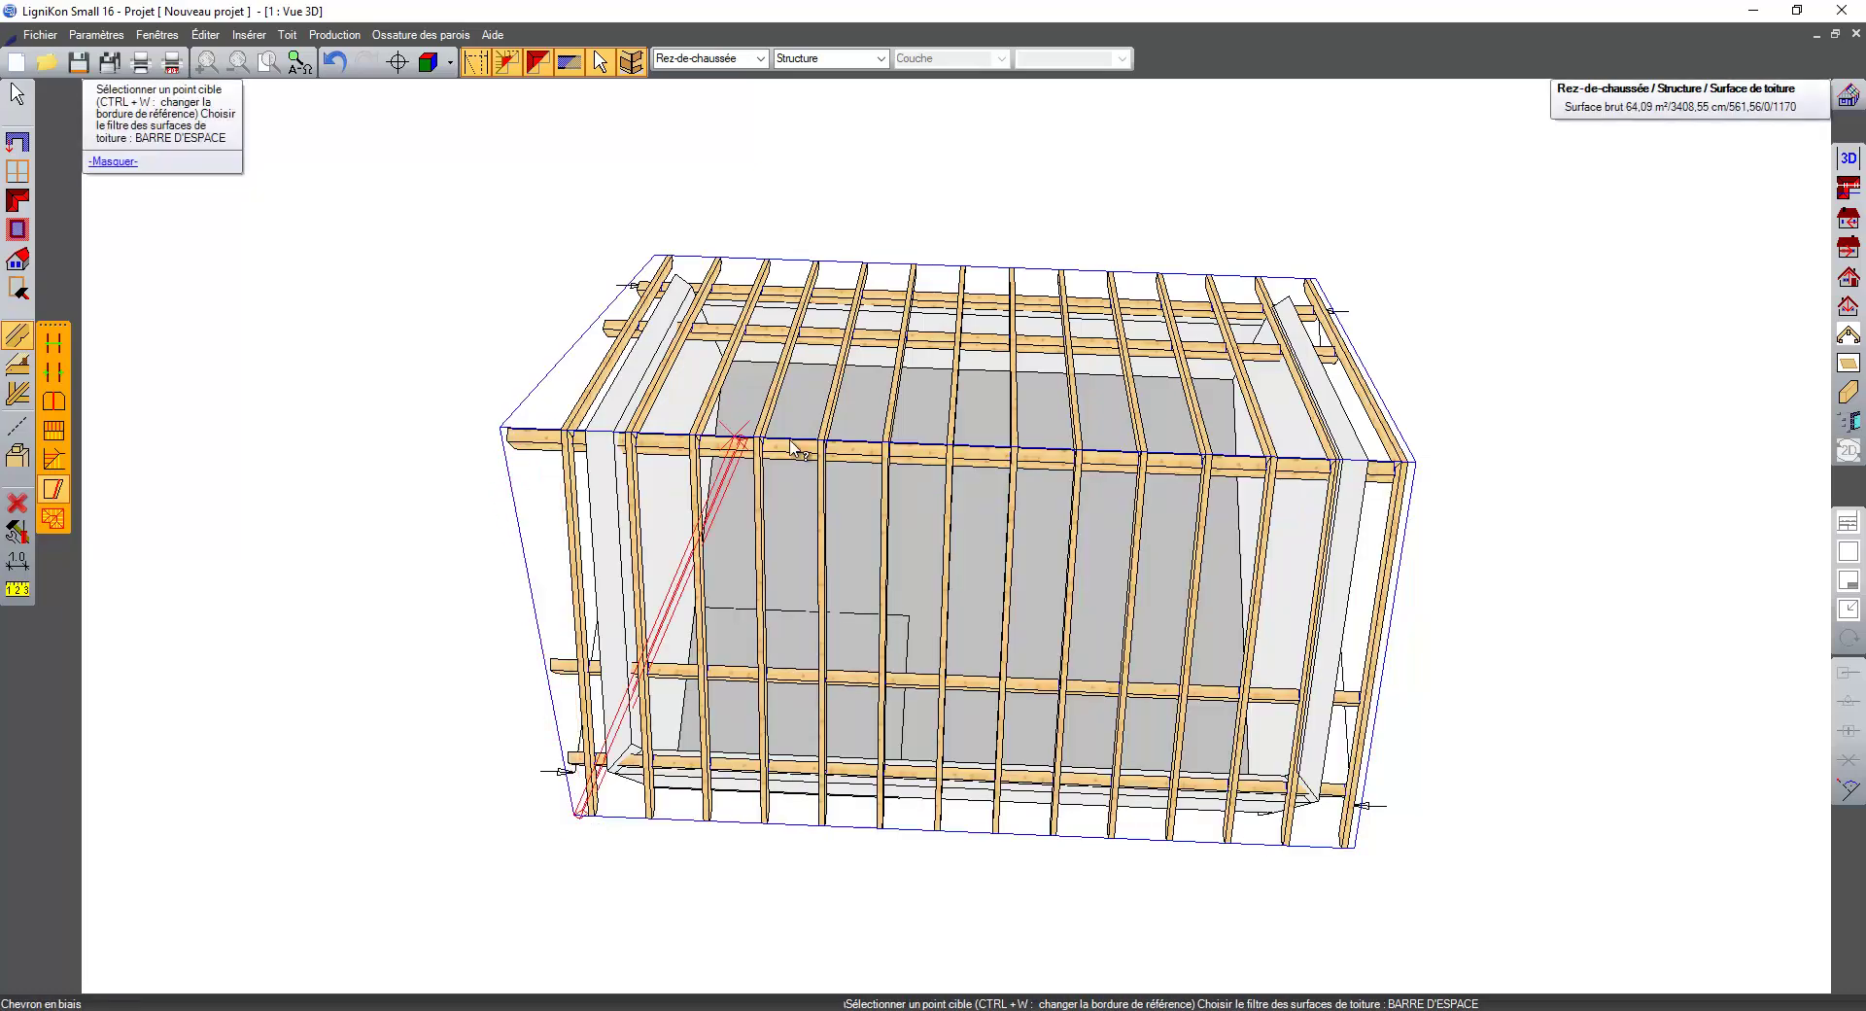
middle_drag(505, 440, 1118, 95)
middle_drag(747, 573, 303, 808)
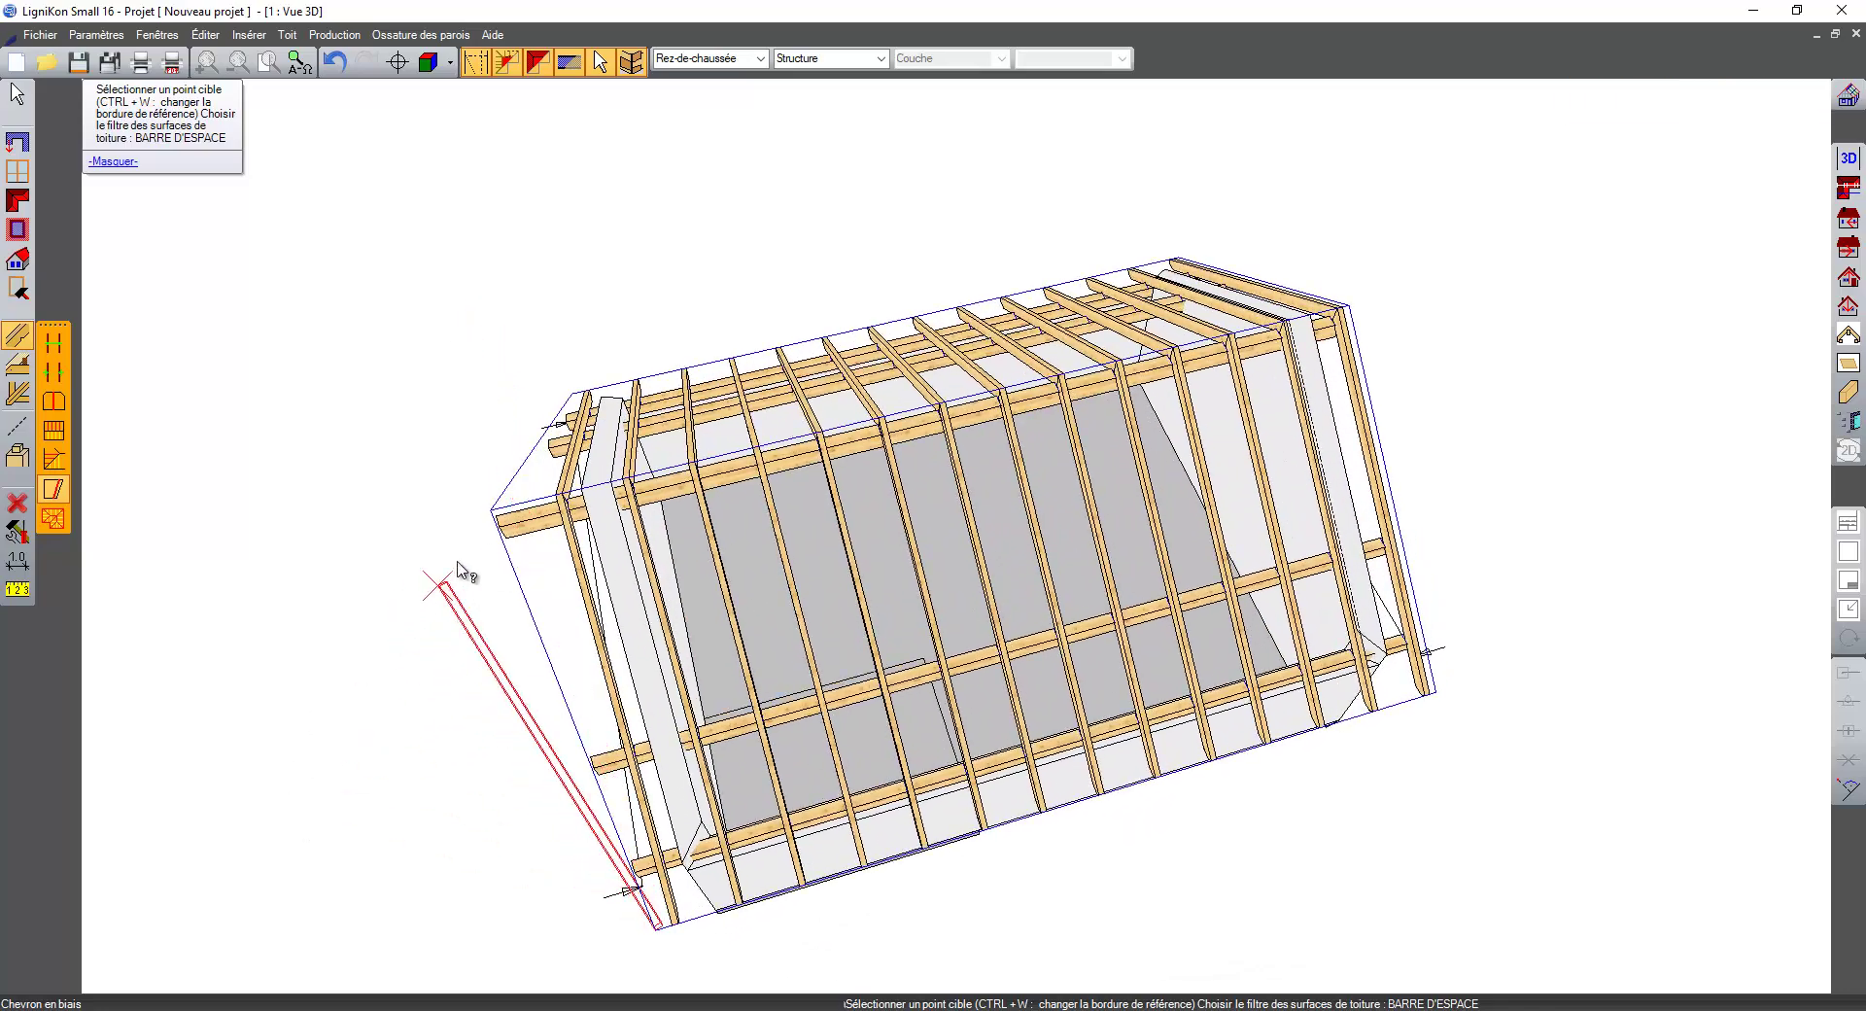
click(498, 511)
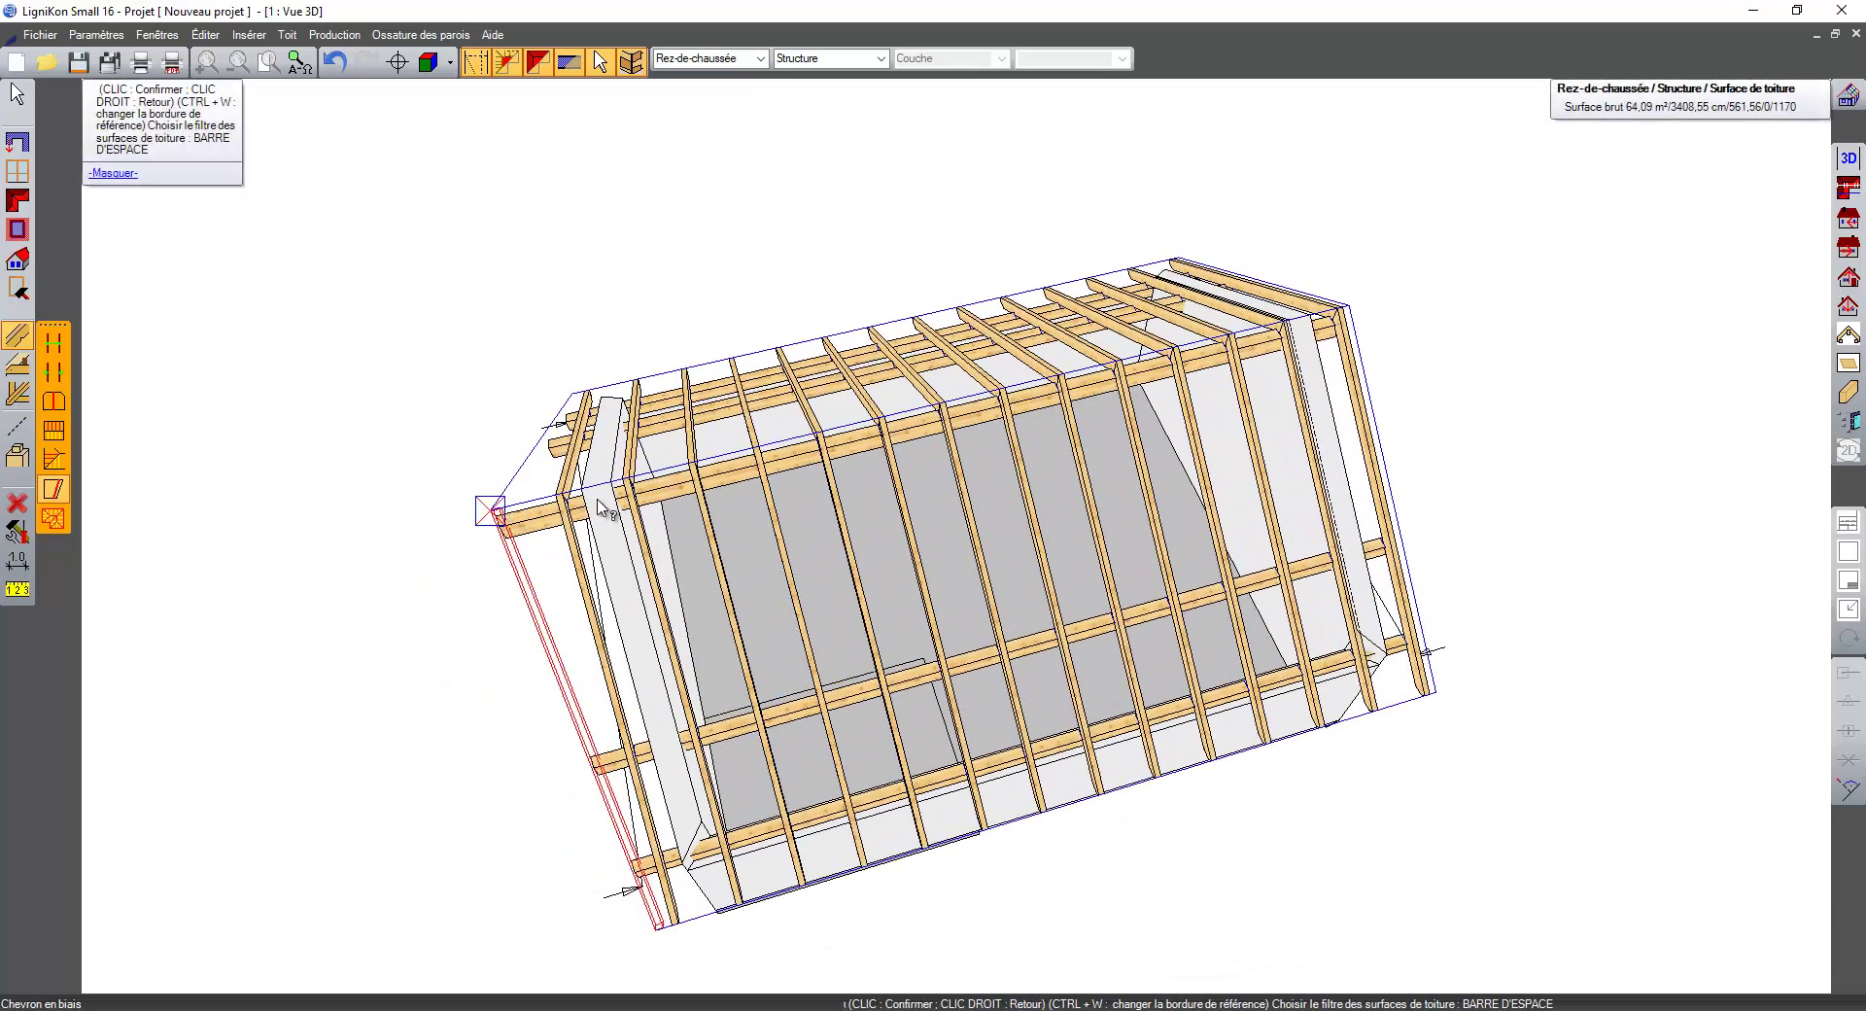
click(546, 525)
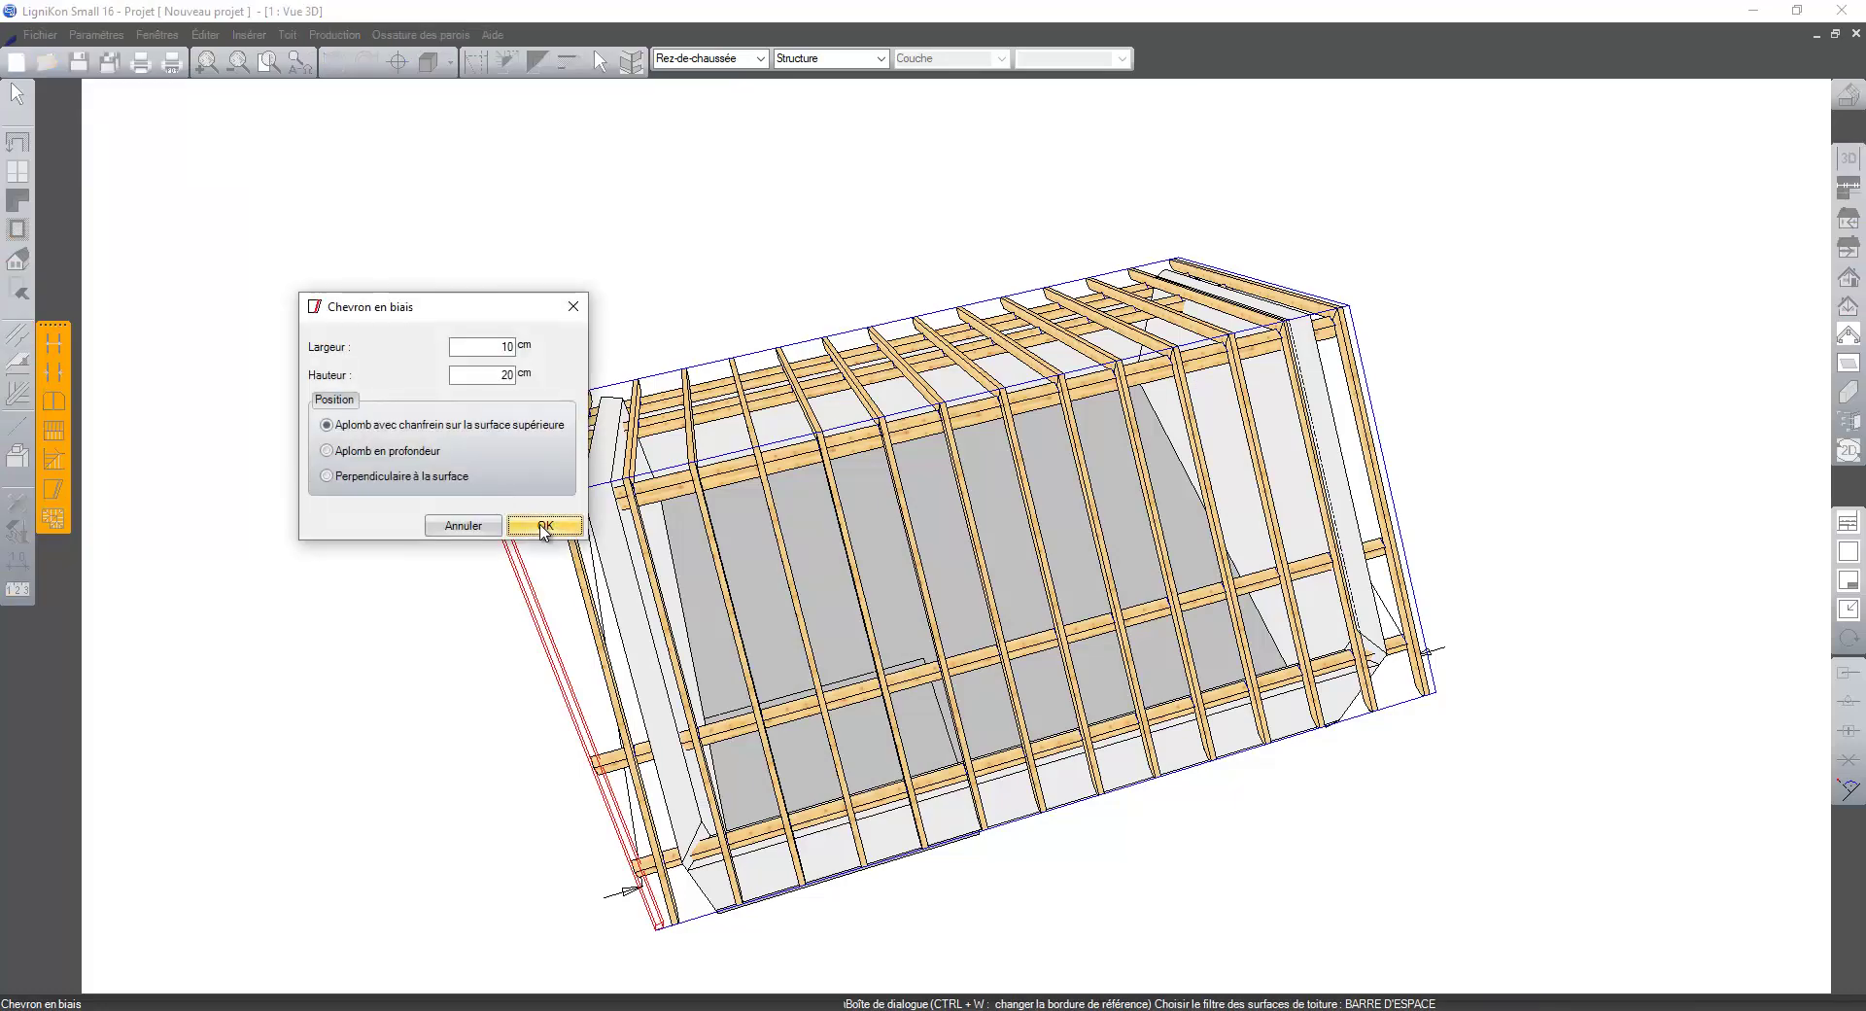
click(544, 524)
- Add a 10 by 20 cm oblique rafter along the opposite slope's slanted gable edge, from eave corner to ridge tip, plumb with upper-surface chamfer
middle_drag(549, 525, 1283, 439)
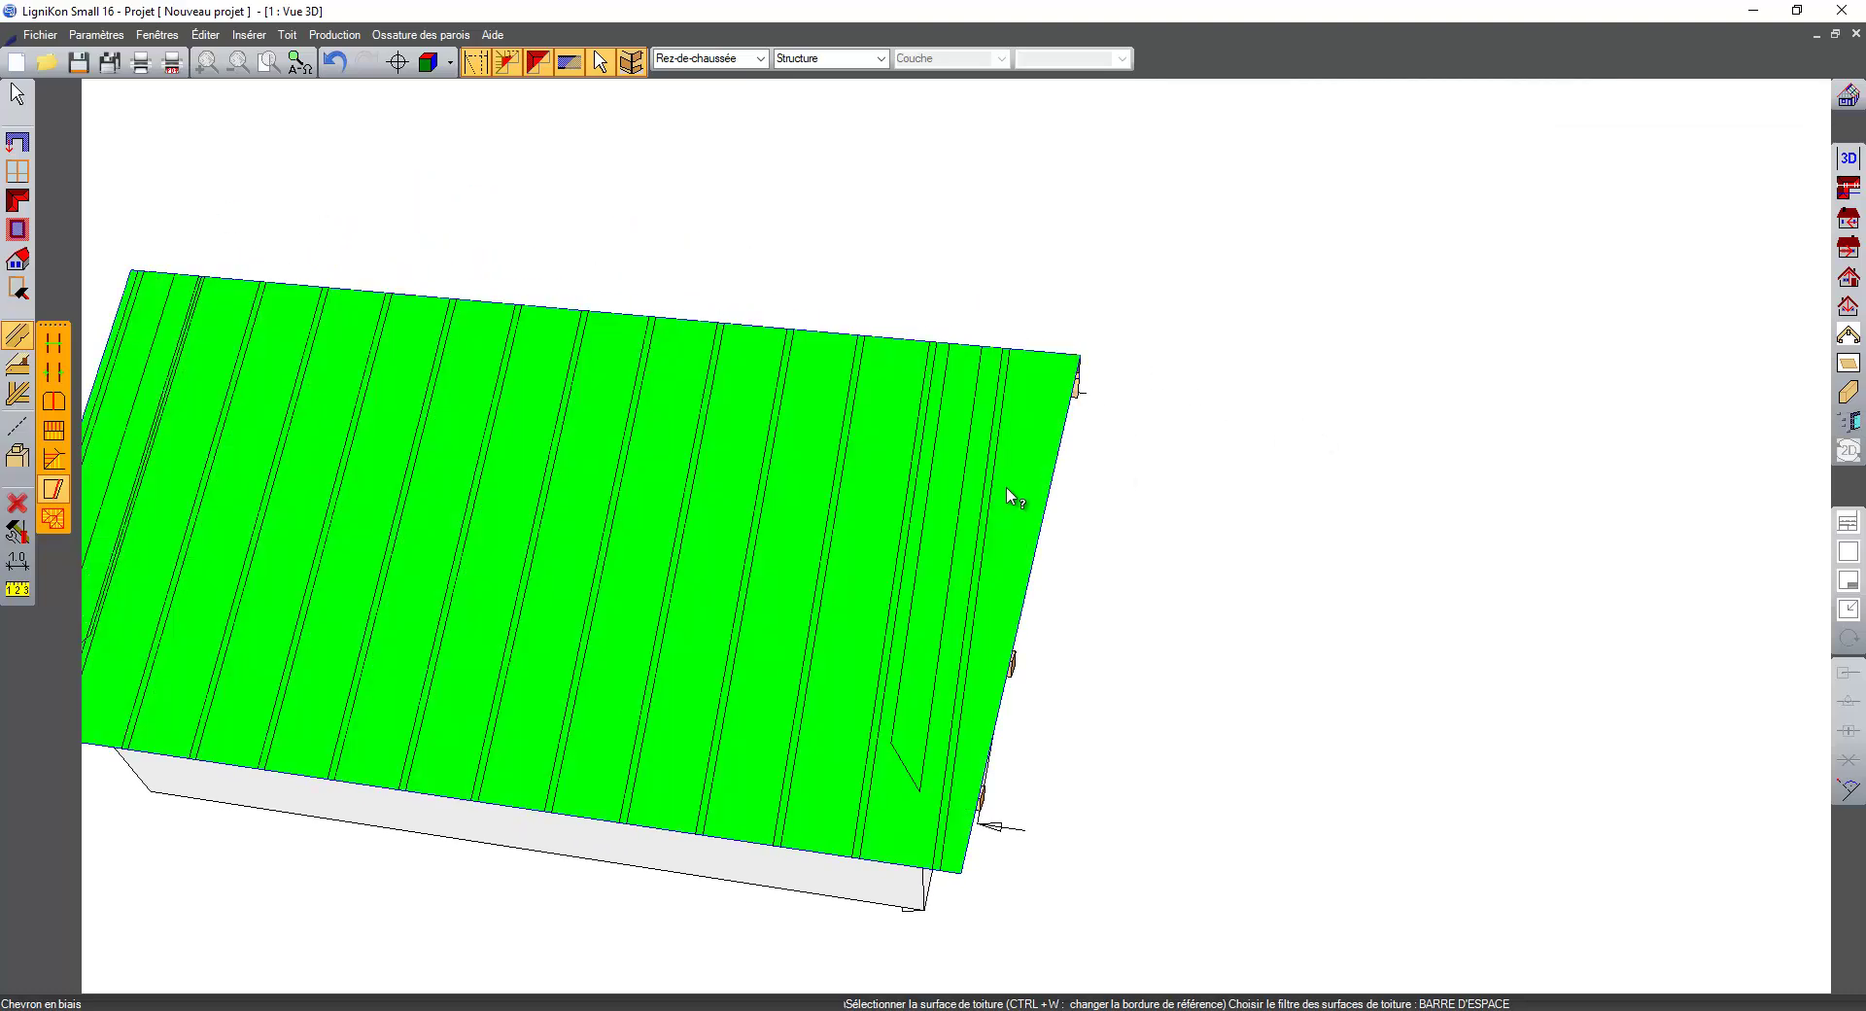
click(1009, 496)
click(961, 872)
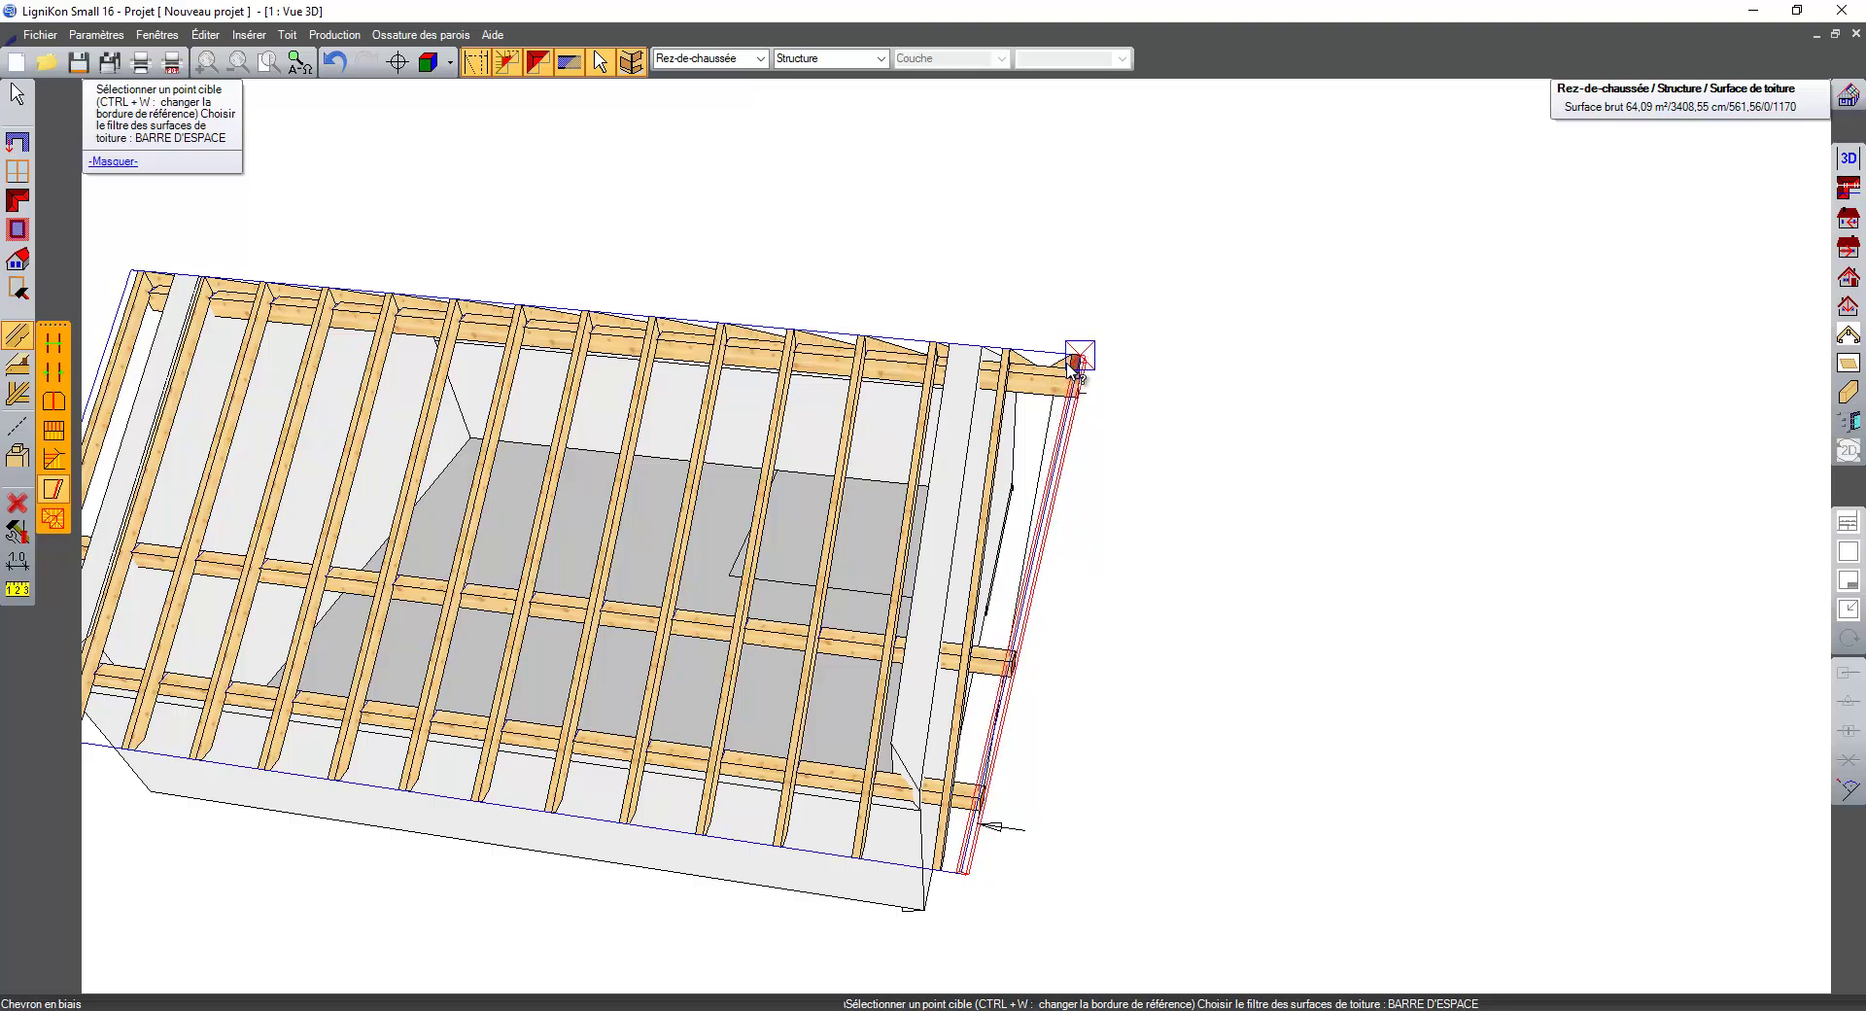
click(1074, 373)
click(1075, 373)
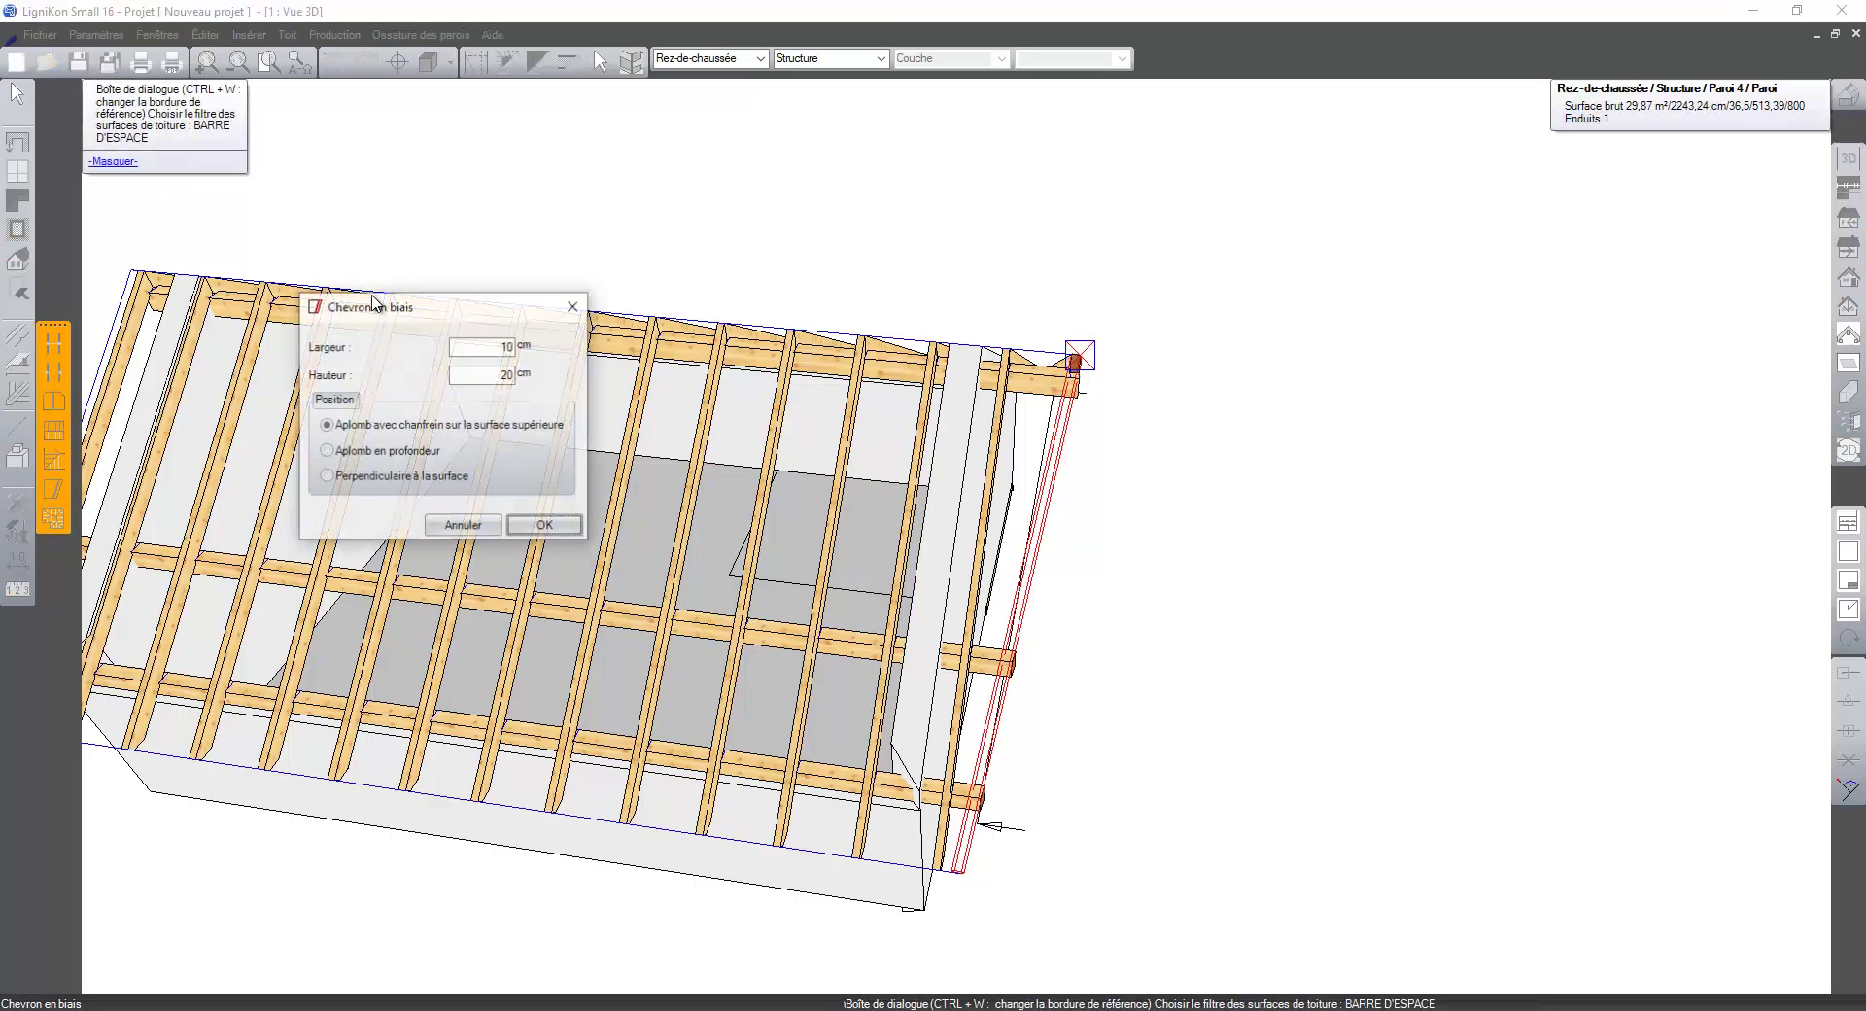
click(541, 522)
middle_drag(931, 414, 195, 528)
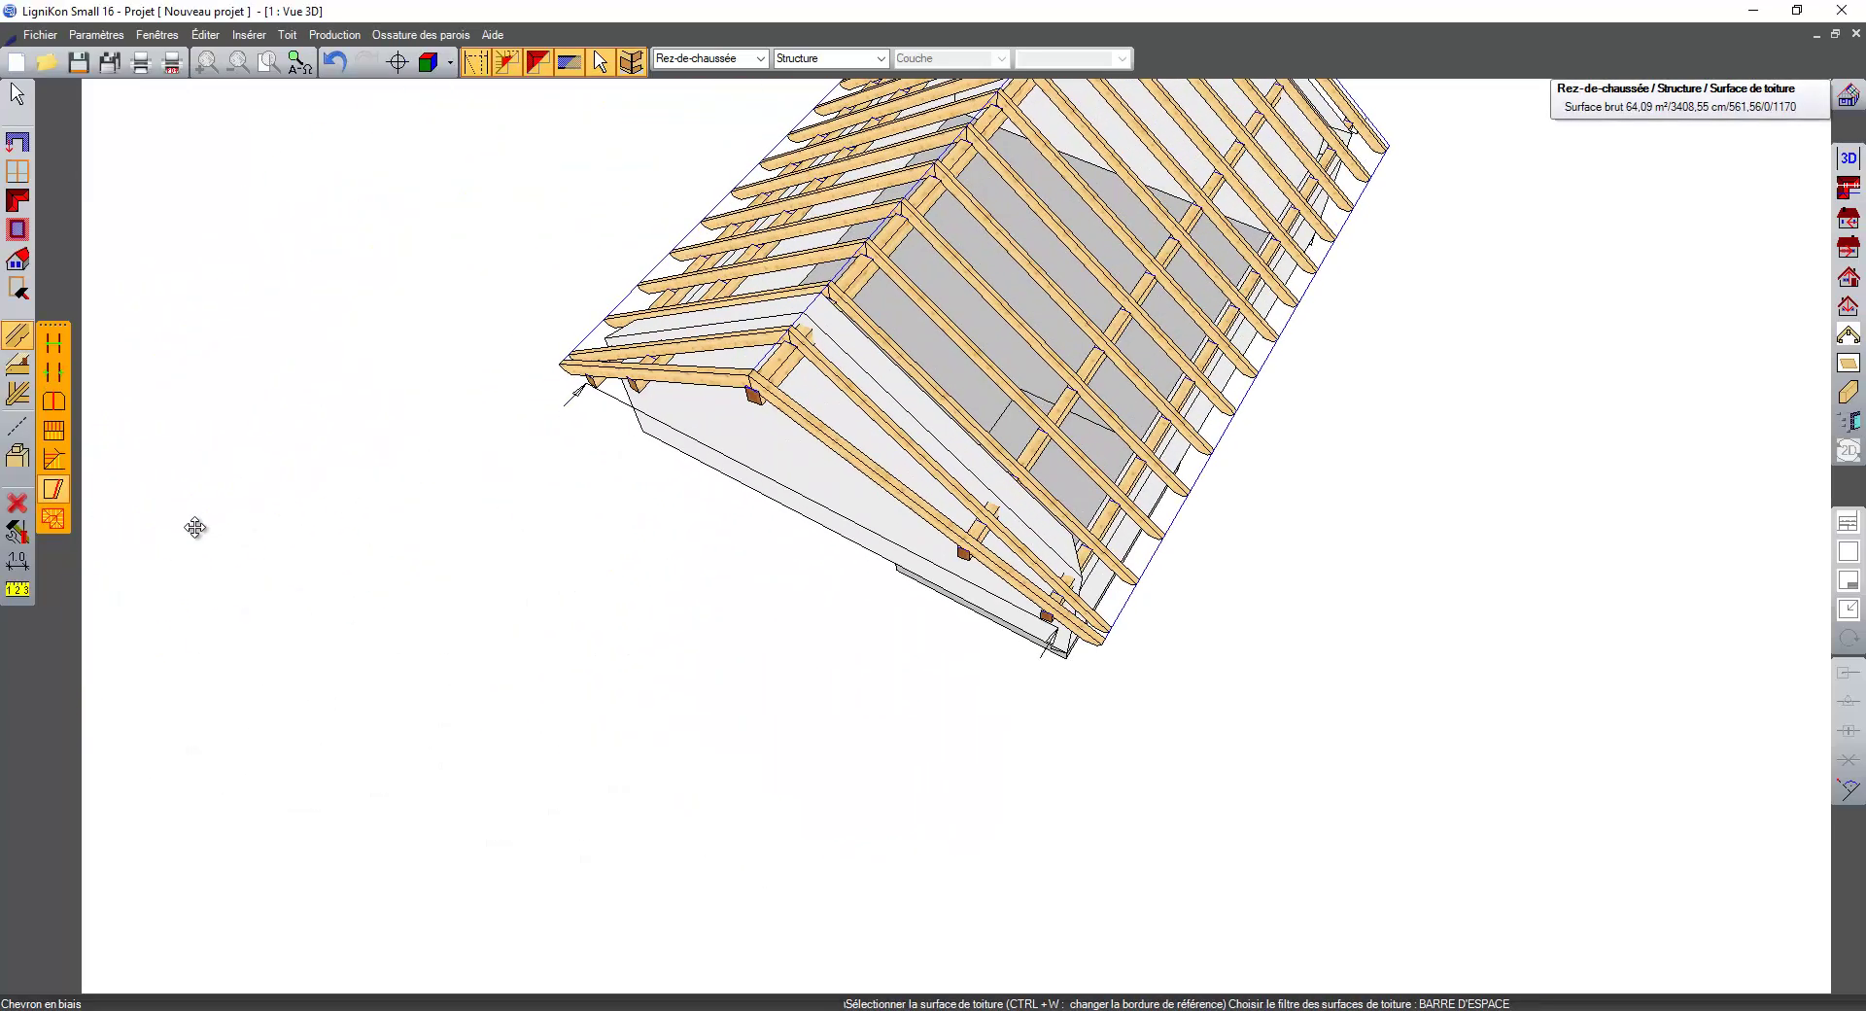
right_click(860, 499)
- Lay out a two-slope dormer (jacobine) near the middle of the roof slope's eave, spanning two rafter bays, about 173 cm wide
scroll(860, 499, up, 5)
middle_drag(798, 485, 754, 251)
scroll(778, 620, down, 3)
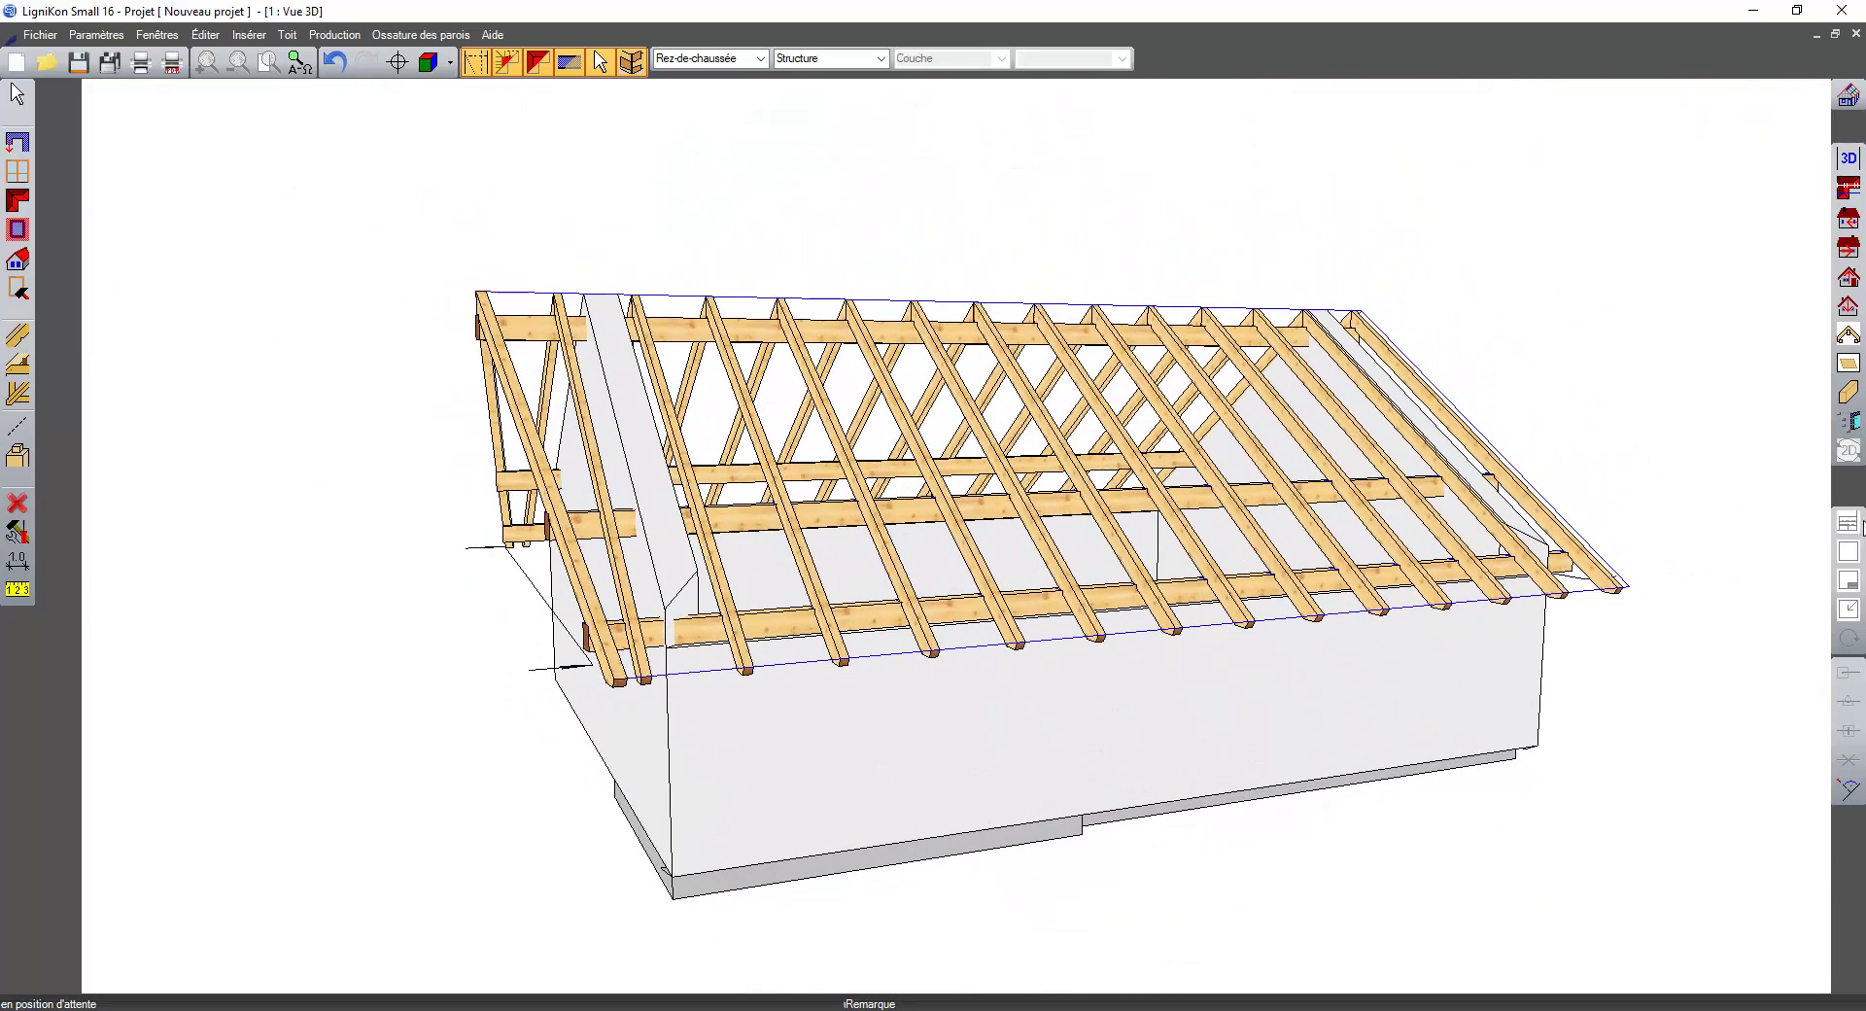
middle_drag(1380, 500, 146, 516)
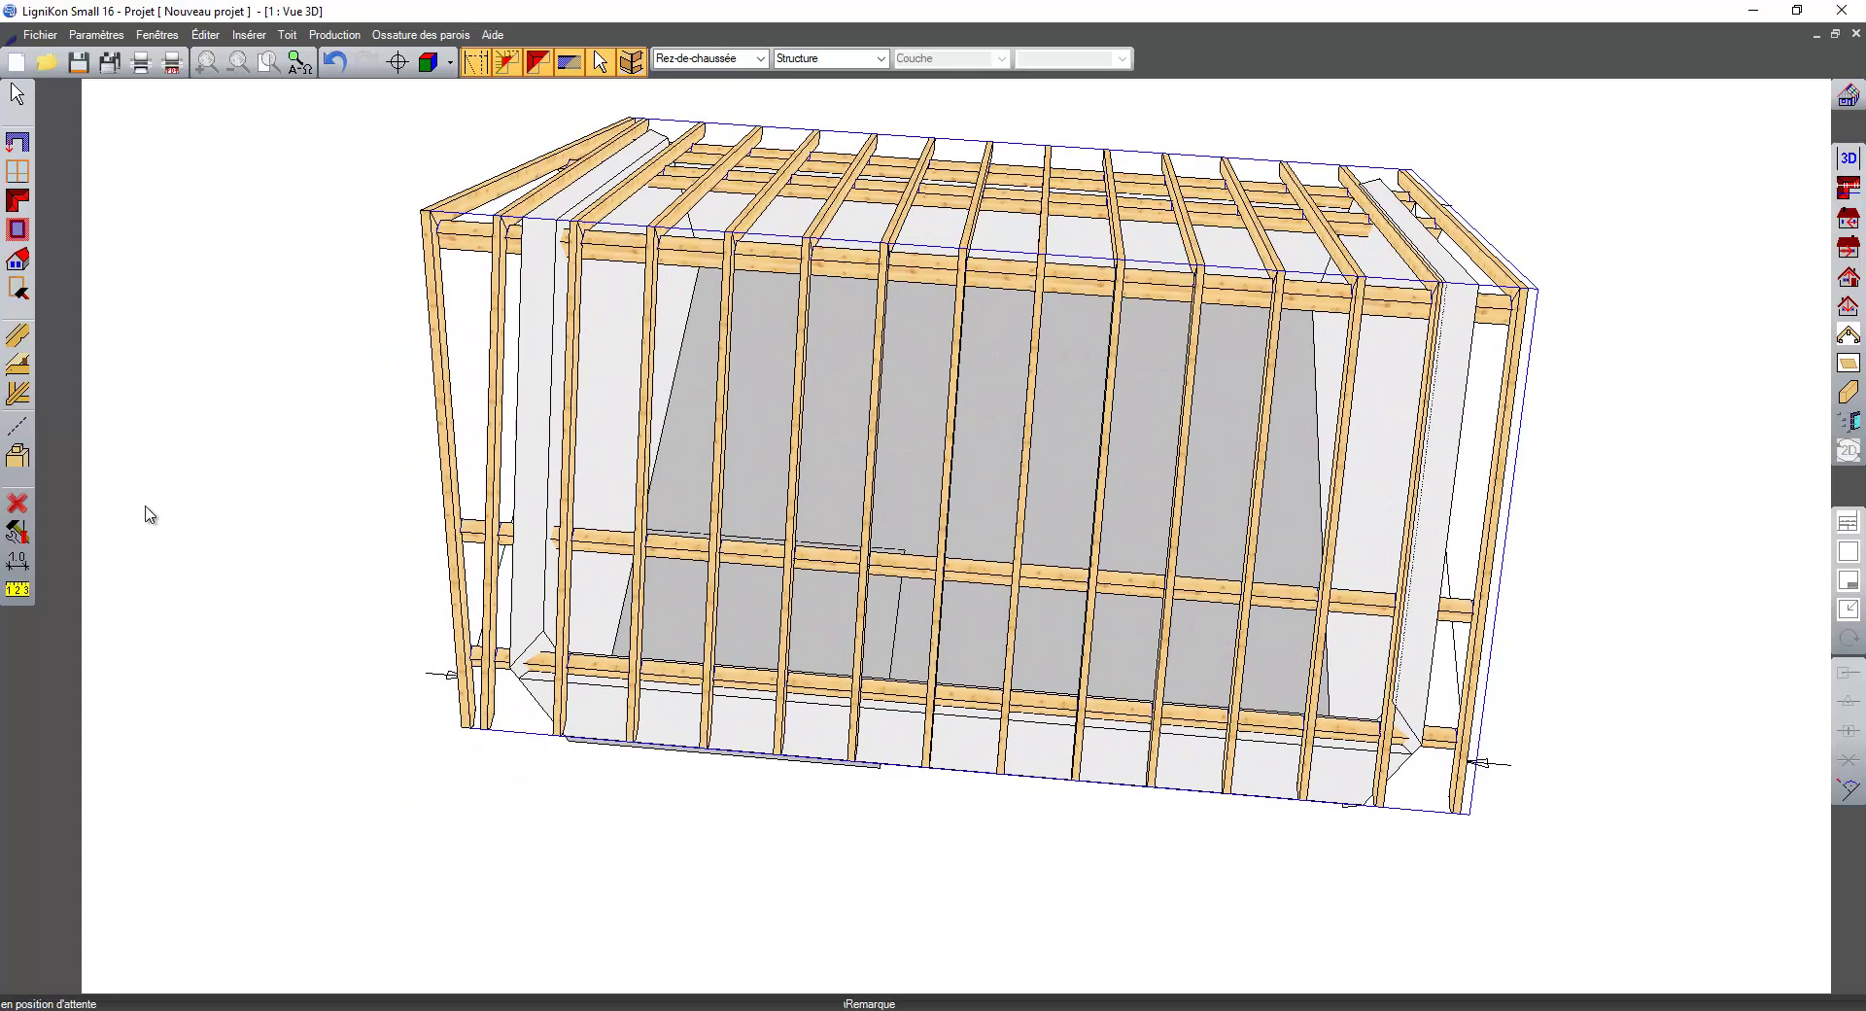
click(29, 257)
click(53, 268)
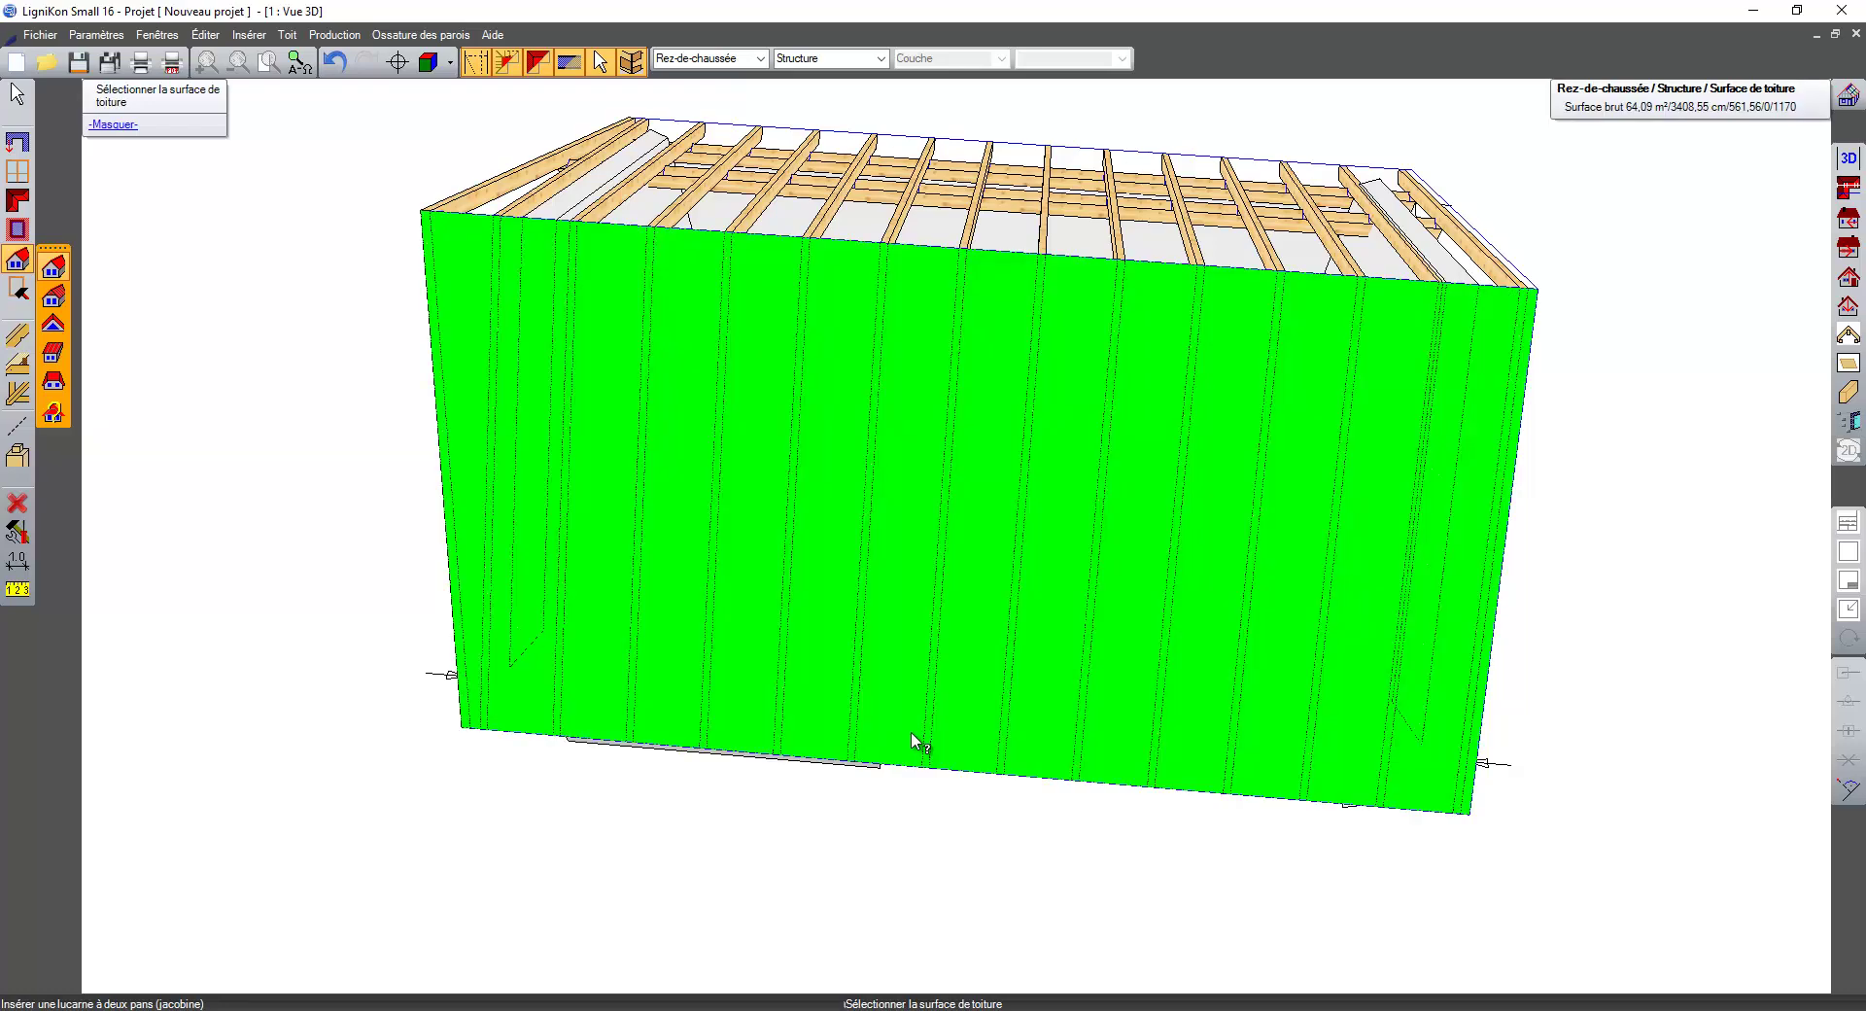
click(953, 637)
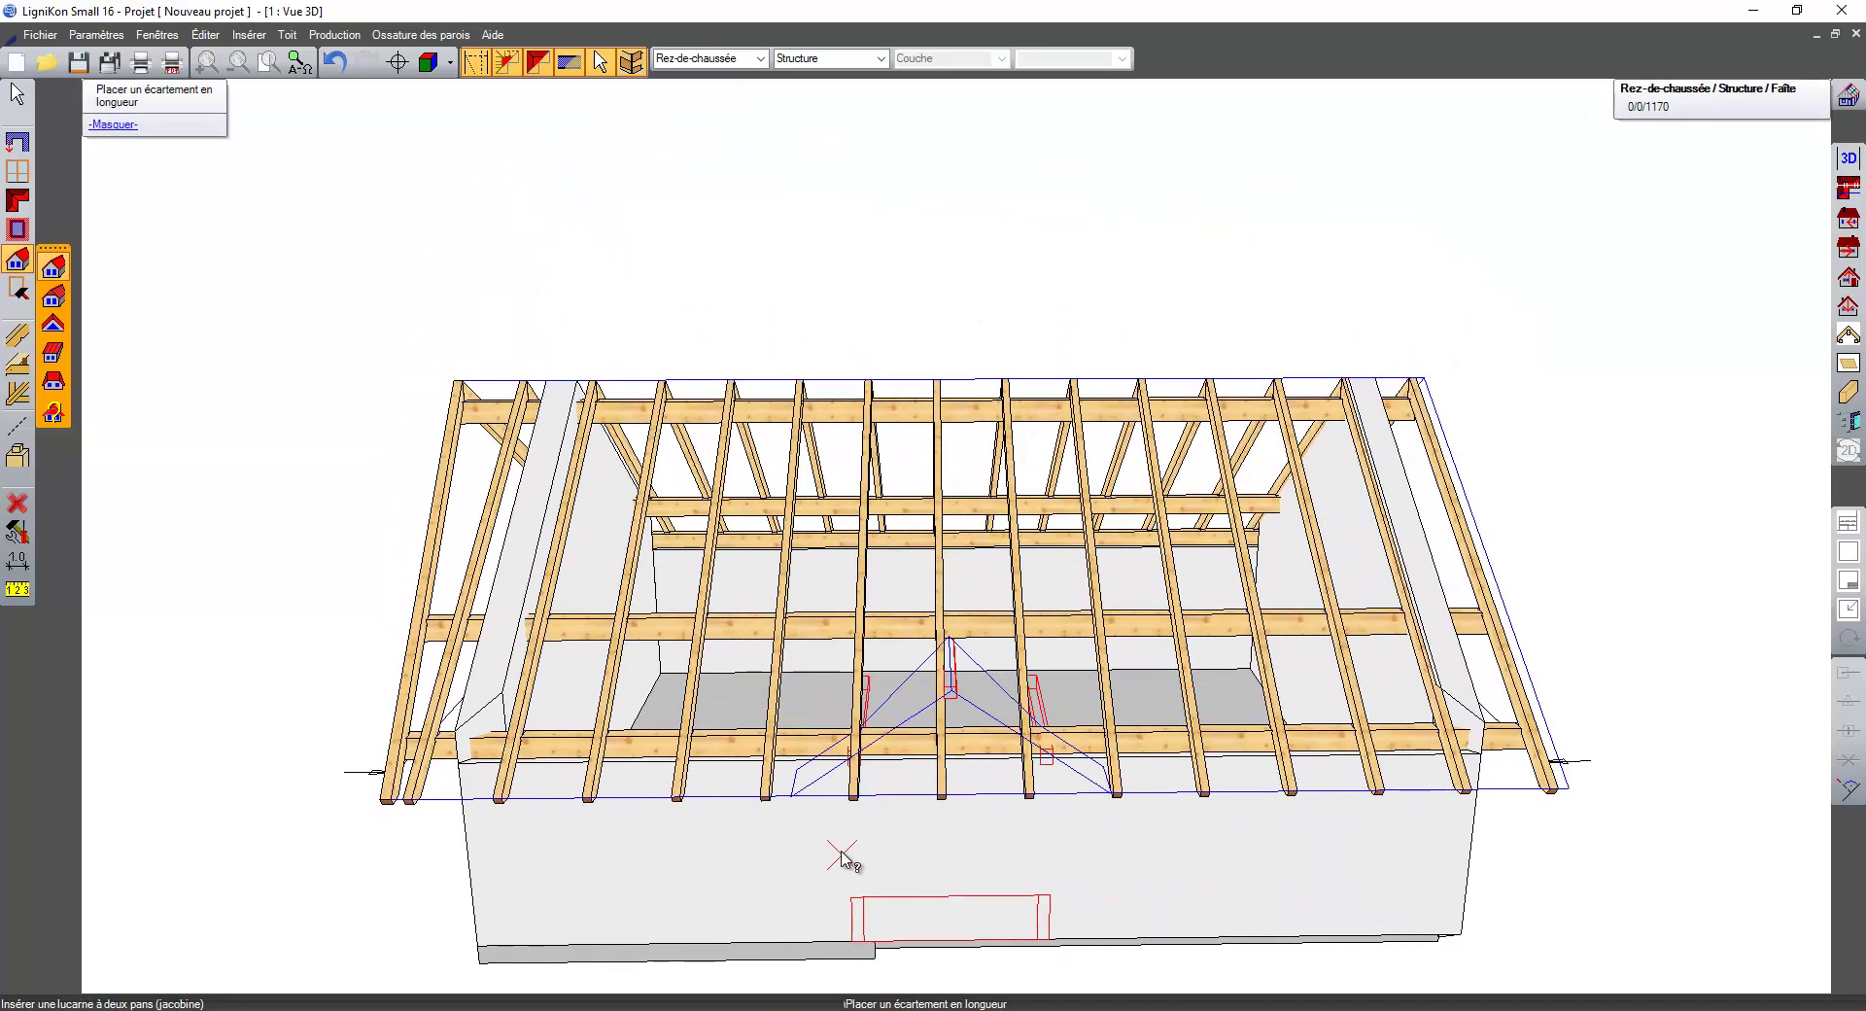
click(849, 792)
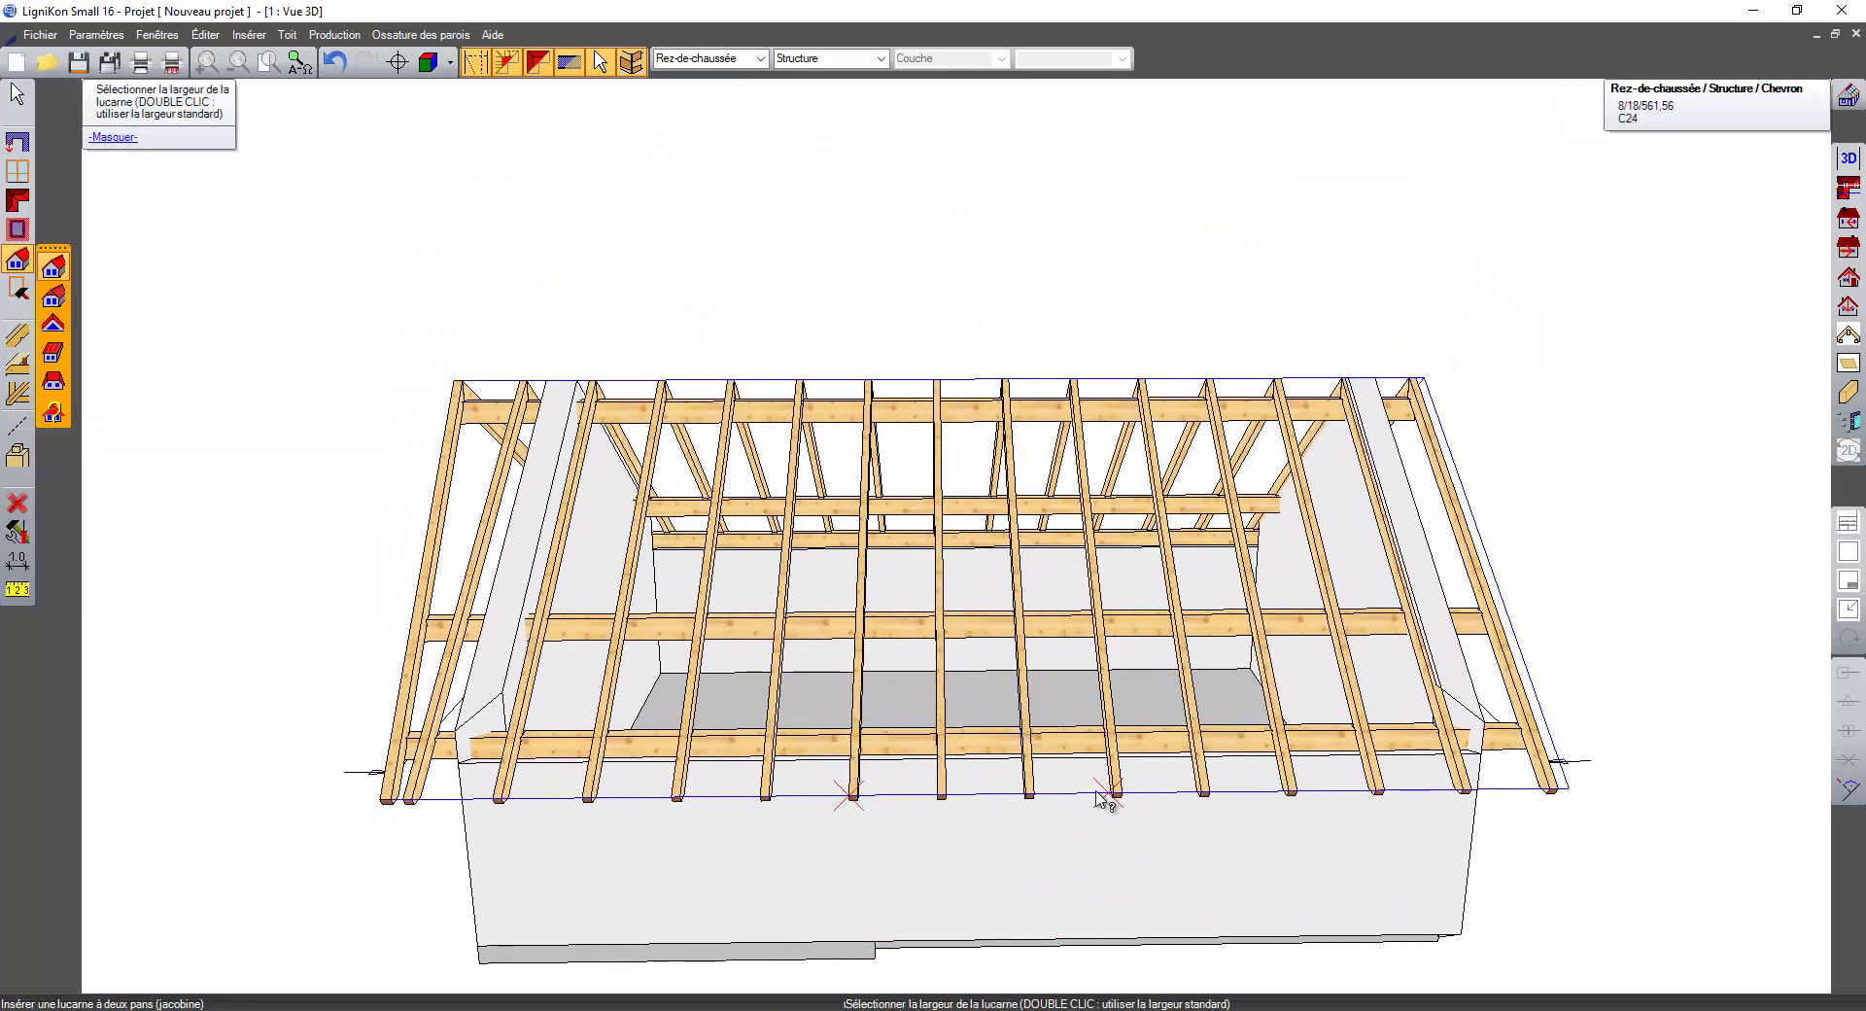
click(1033, 792)
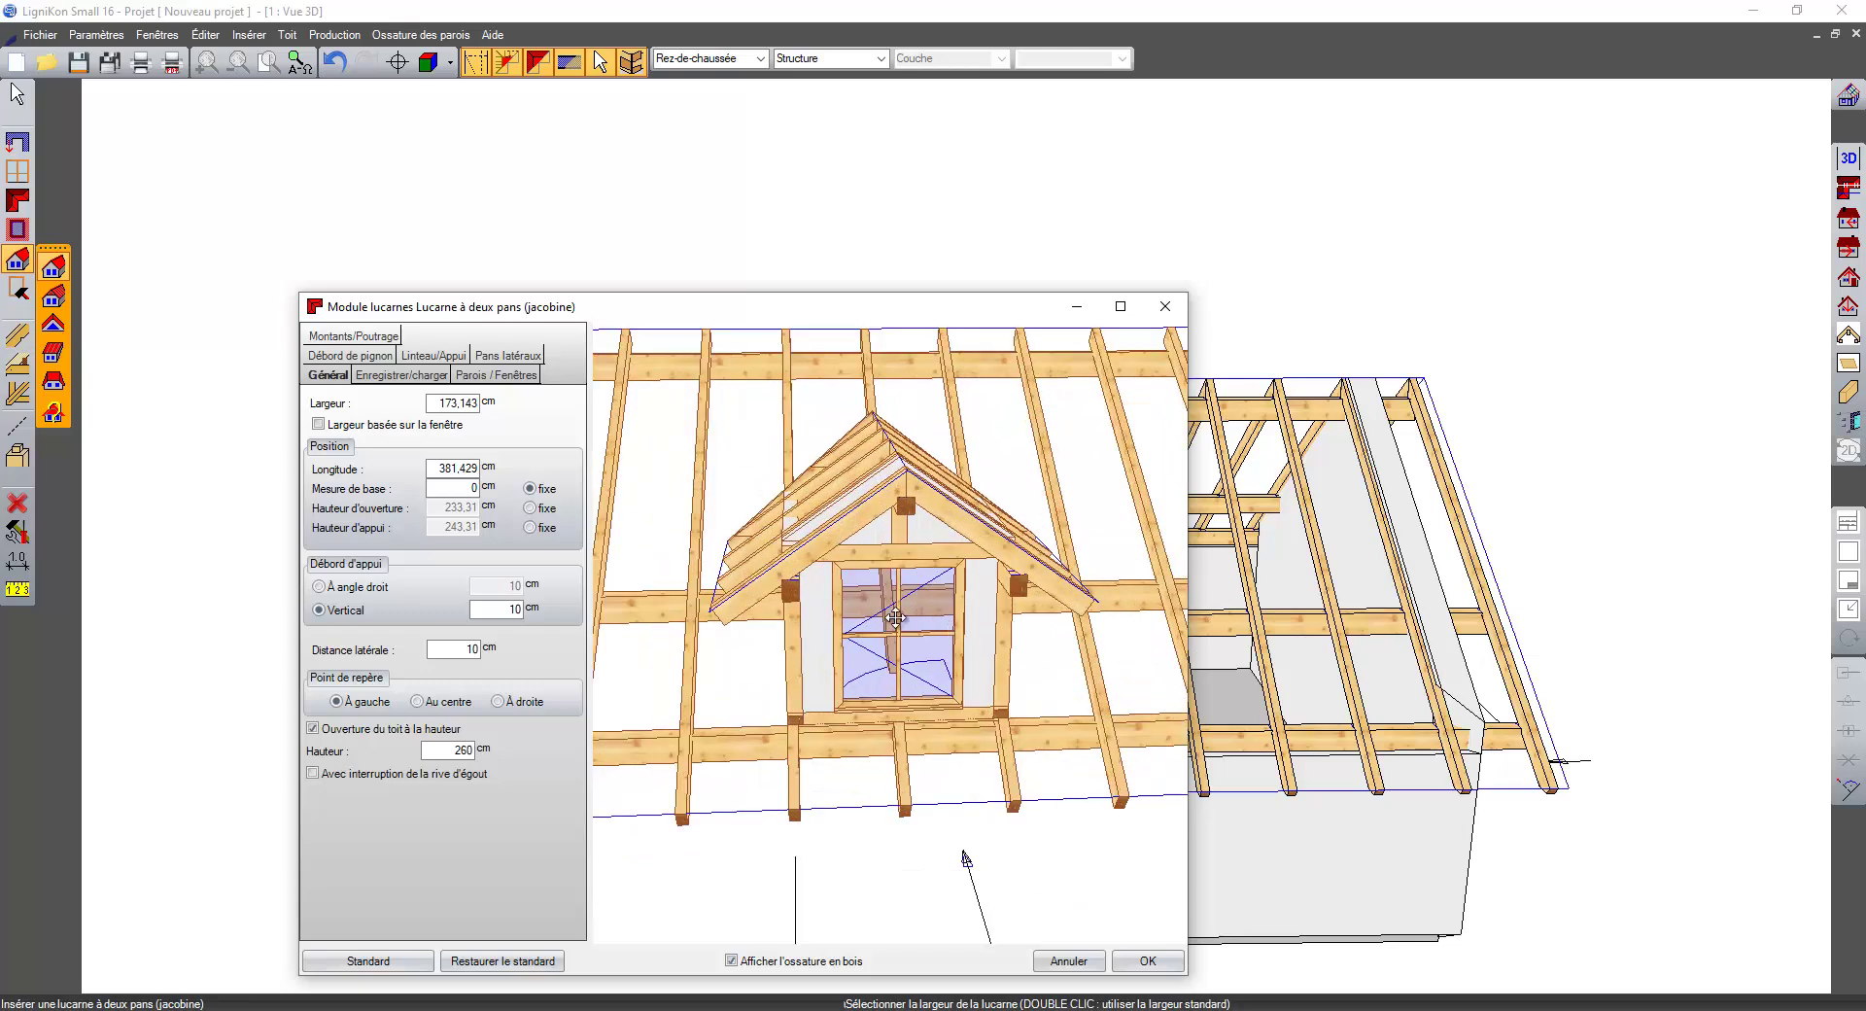
- Edit the profile of the dormer's side slopes and set the left side's pitch to 30°
drag(842, 313, 859, 222)
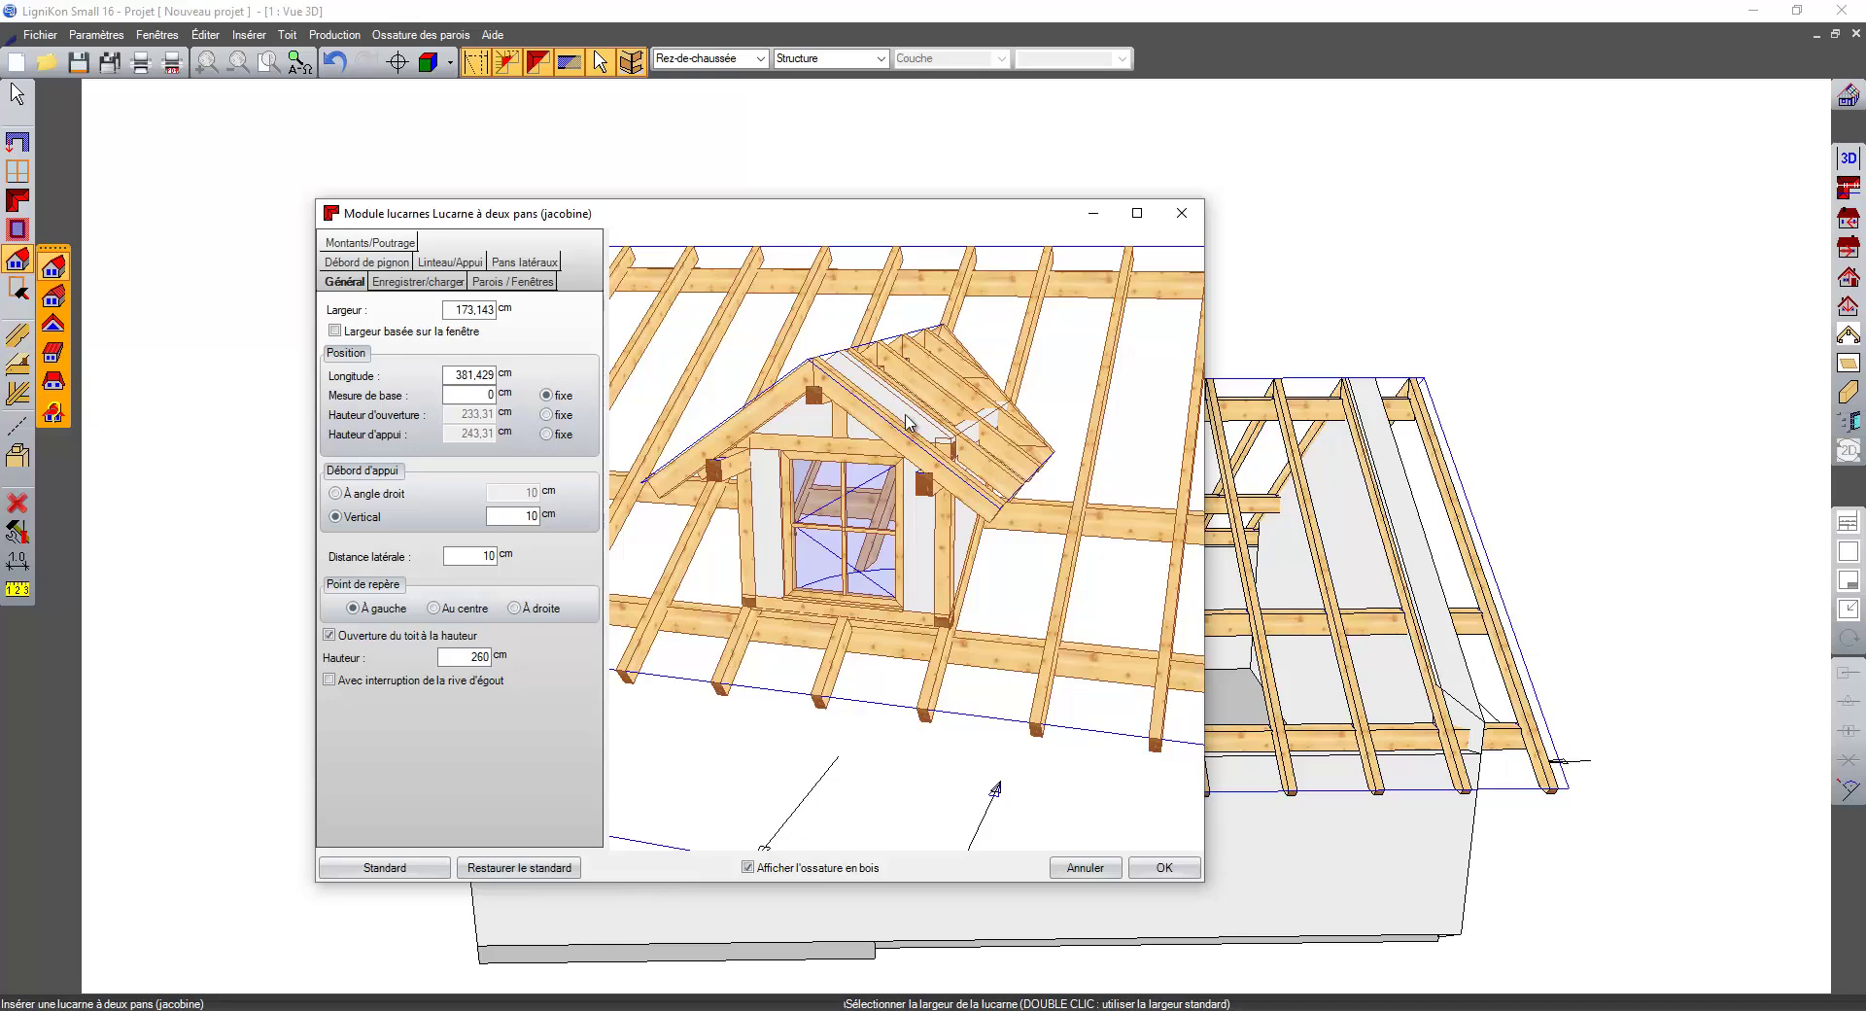
middle_drag(930, 431, 872, 426)
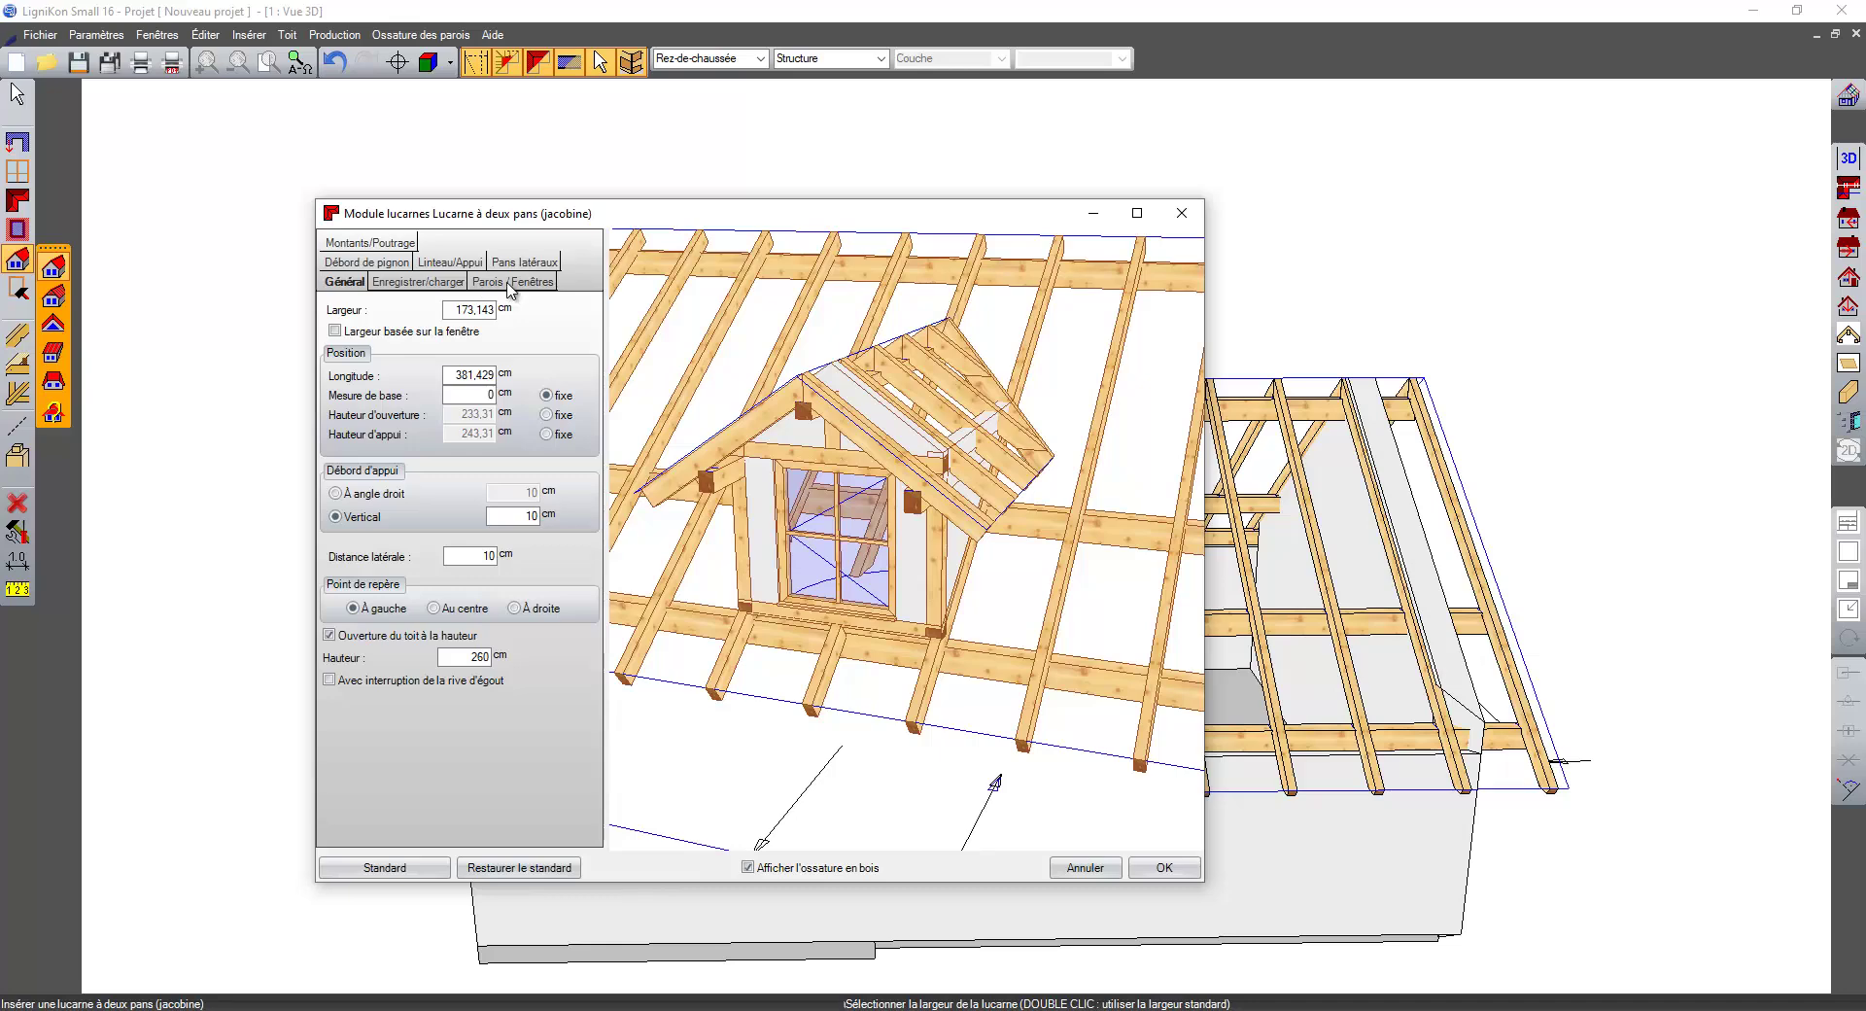
click(512, 282)
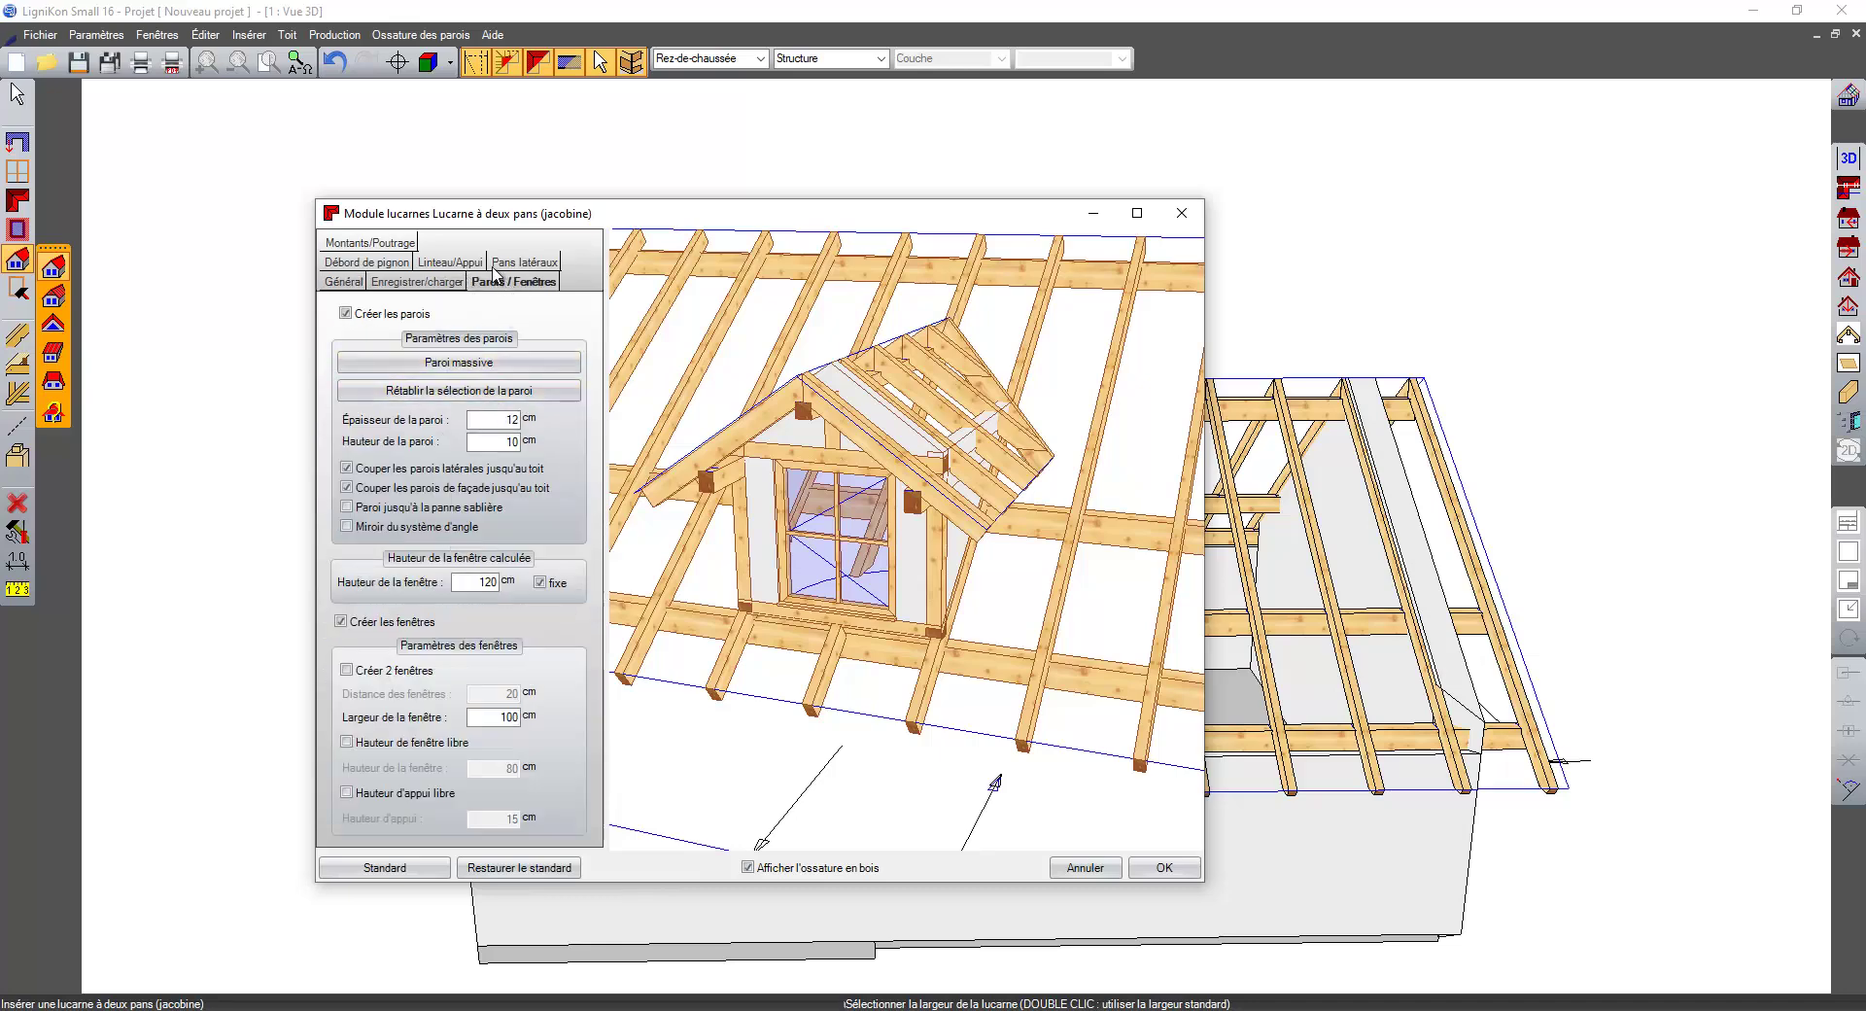
click(495, 269)
click(476, 321)
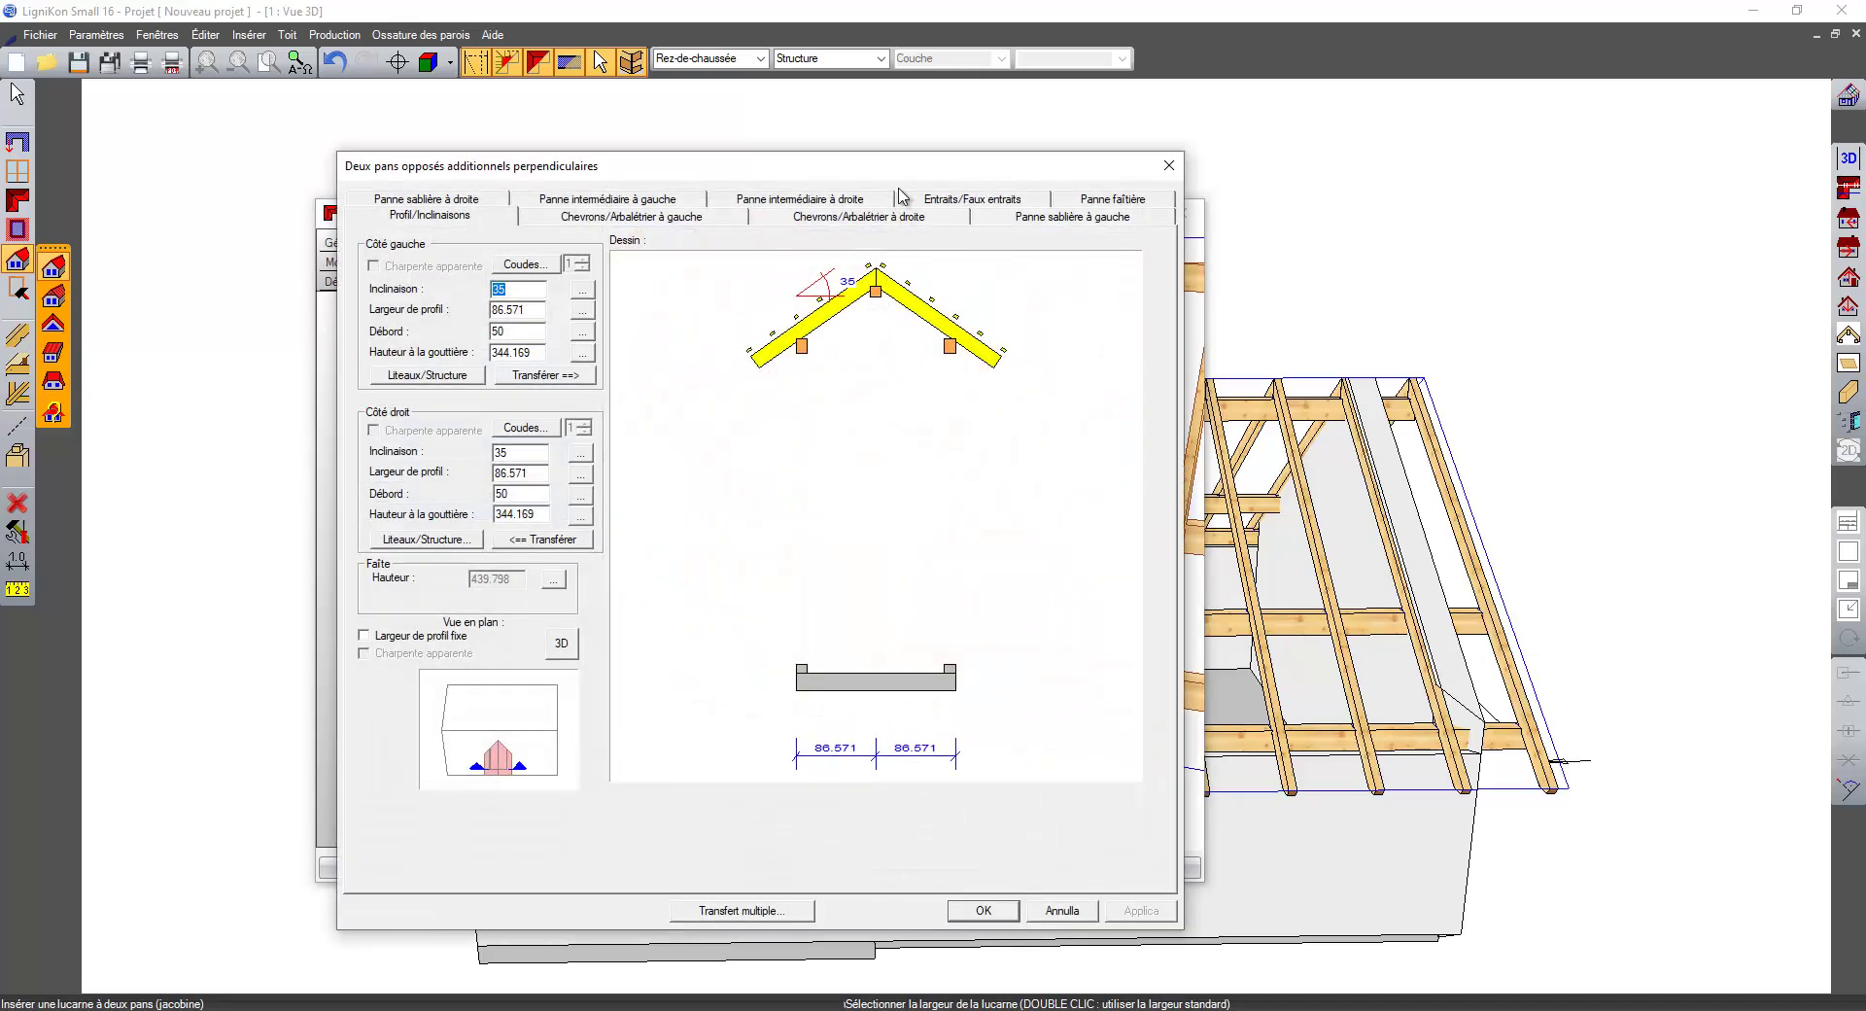
drag(900, 178, 1619, 175)
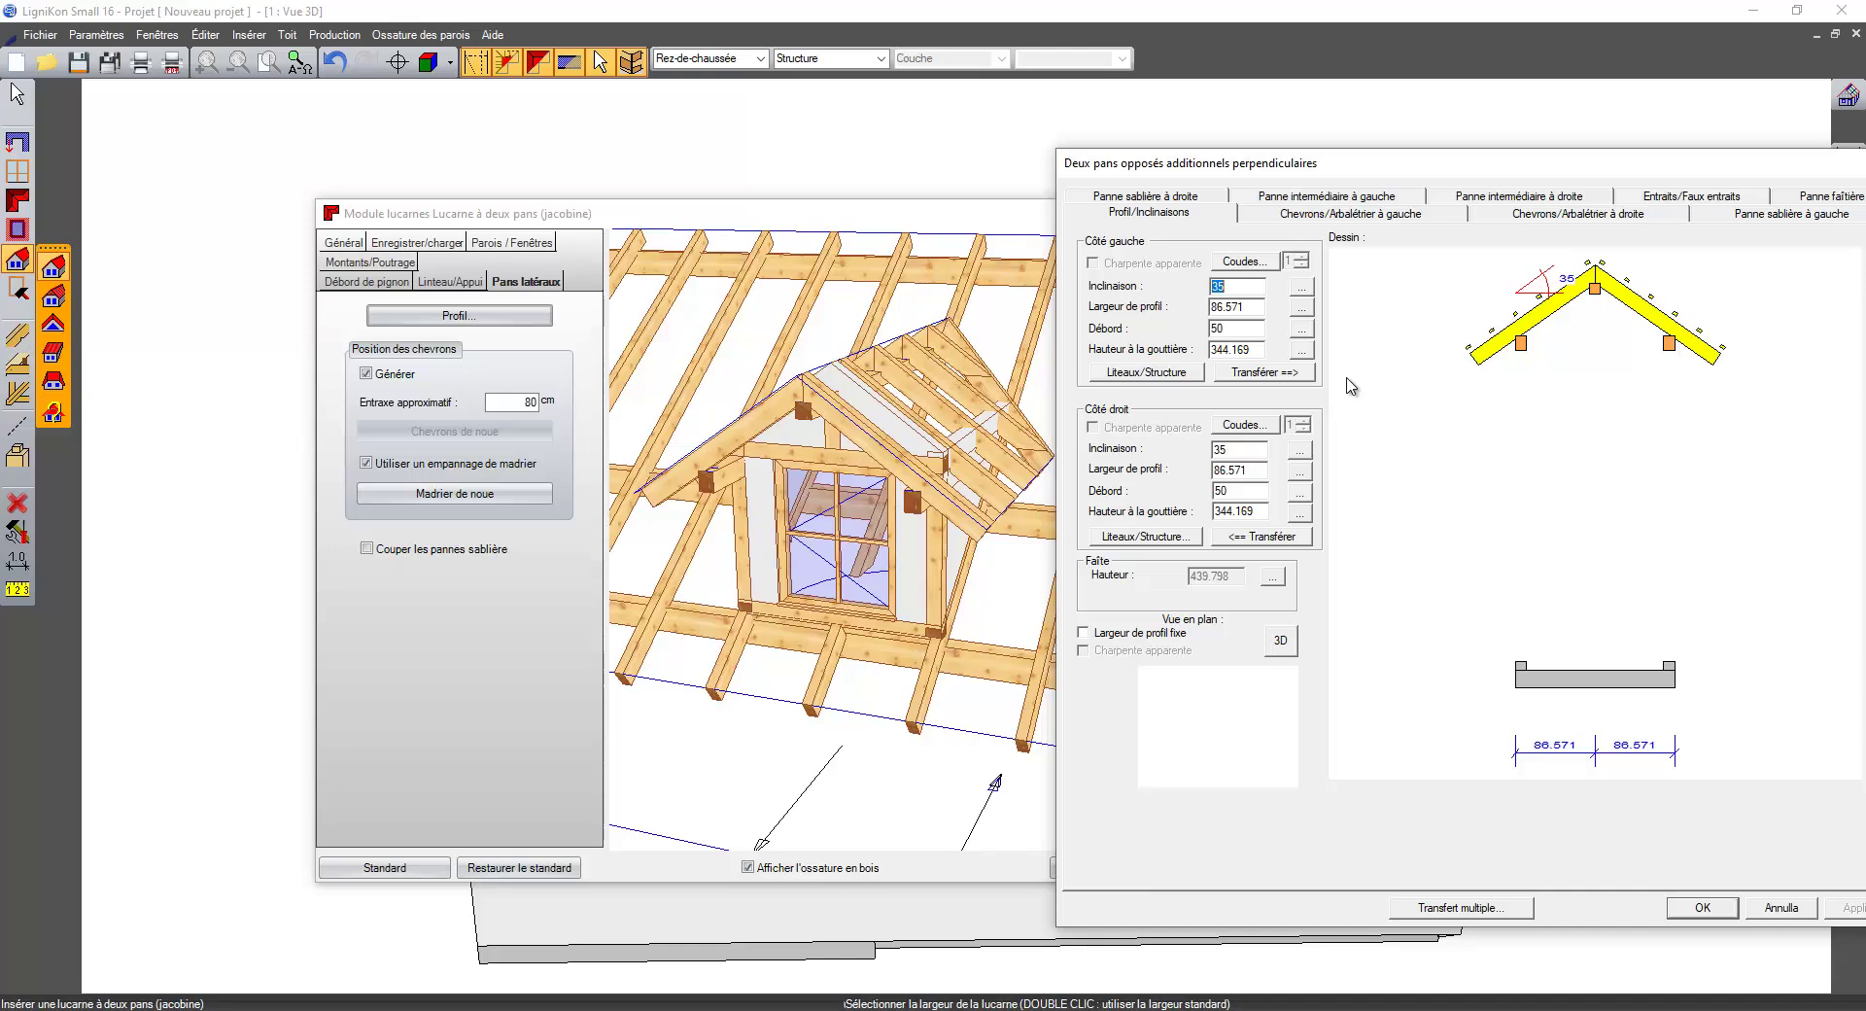
key(Return)
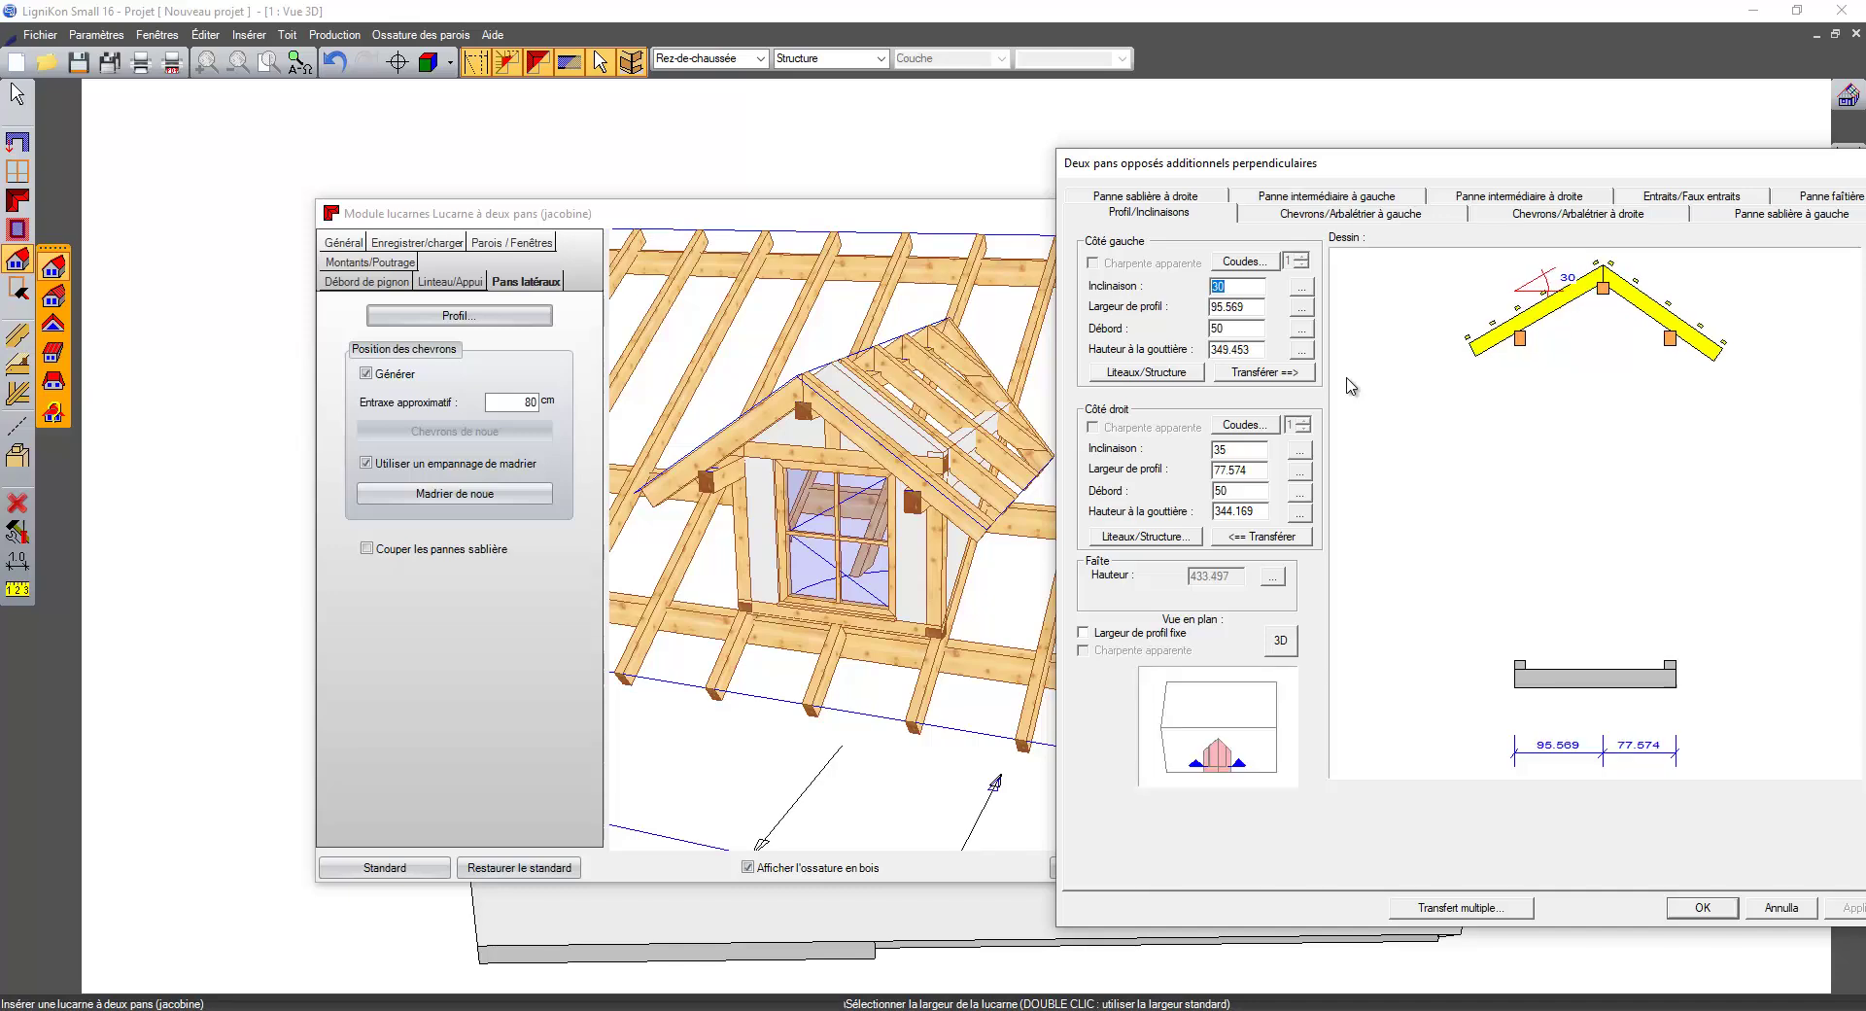
- Set the dormer's left gutter height to 300, copy the left side's values to the right side, and accept the profile
key(Tab)
key(Tab)
key(Tab)
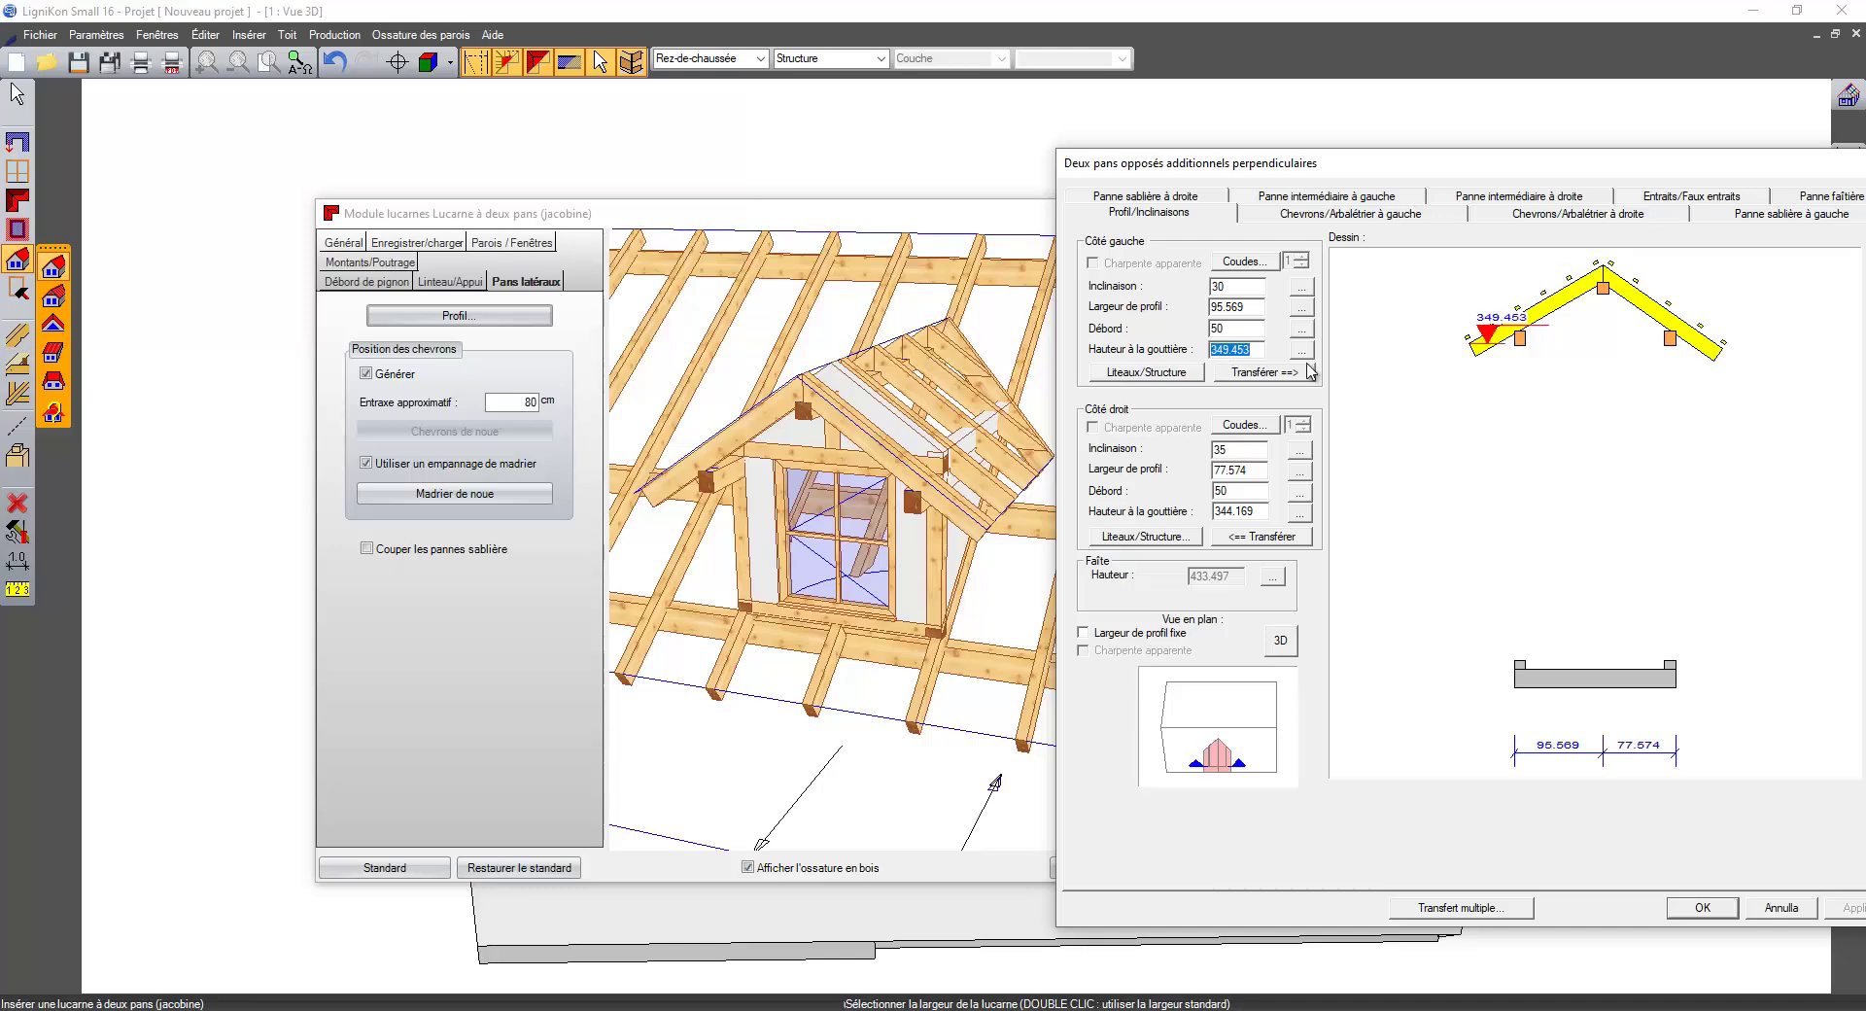
text(300)
key(Return)
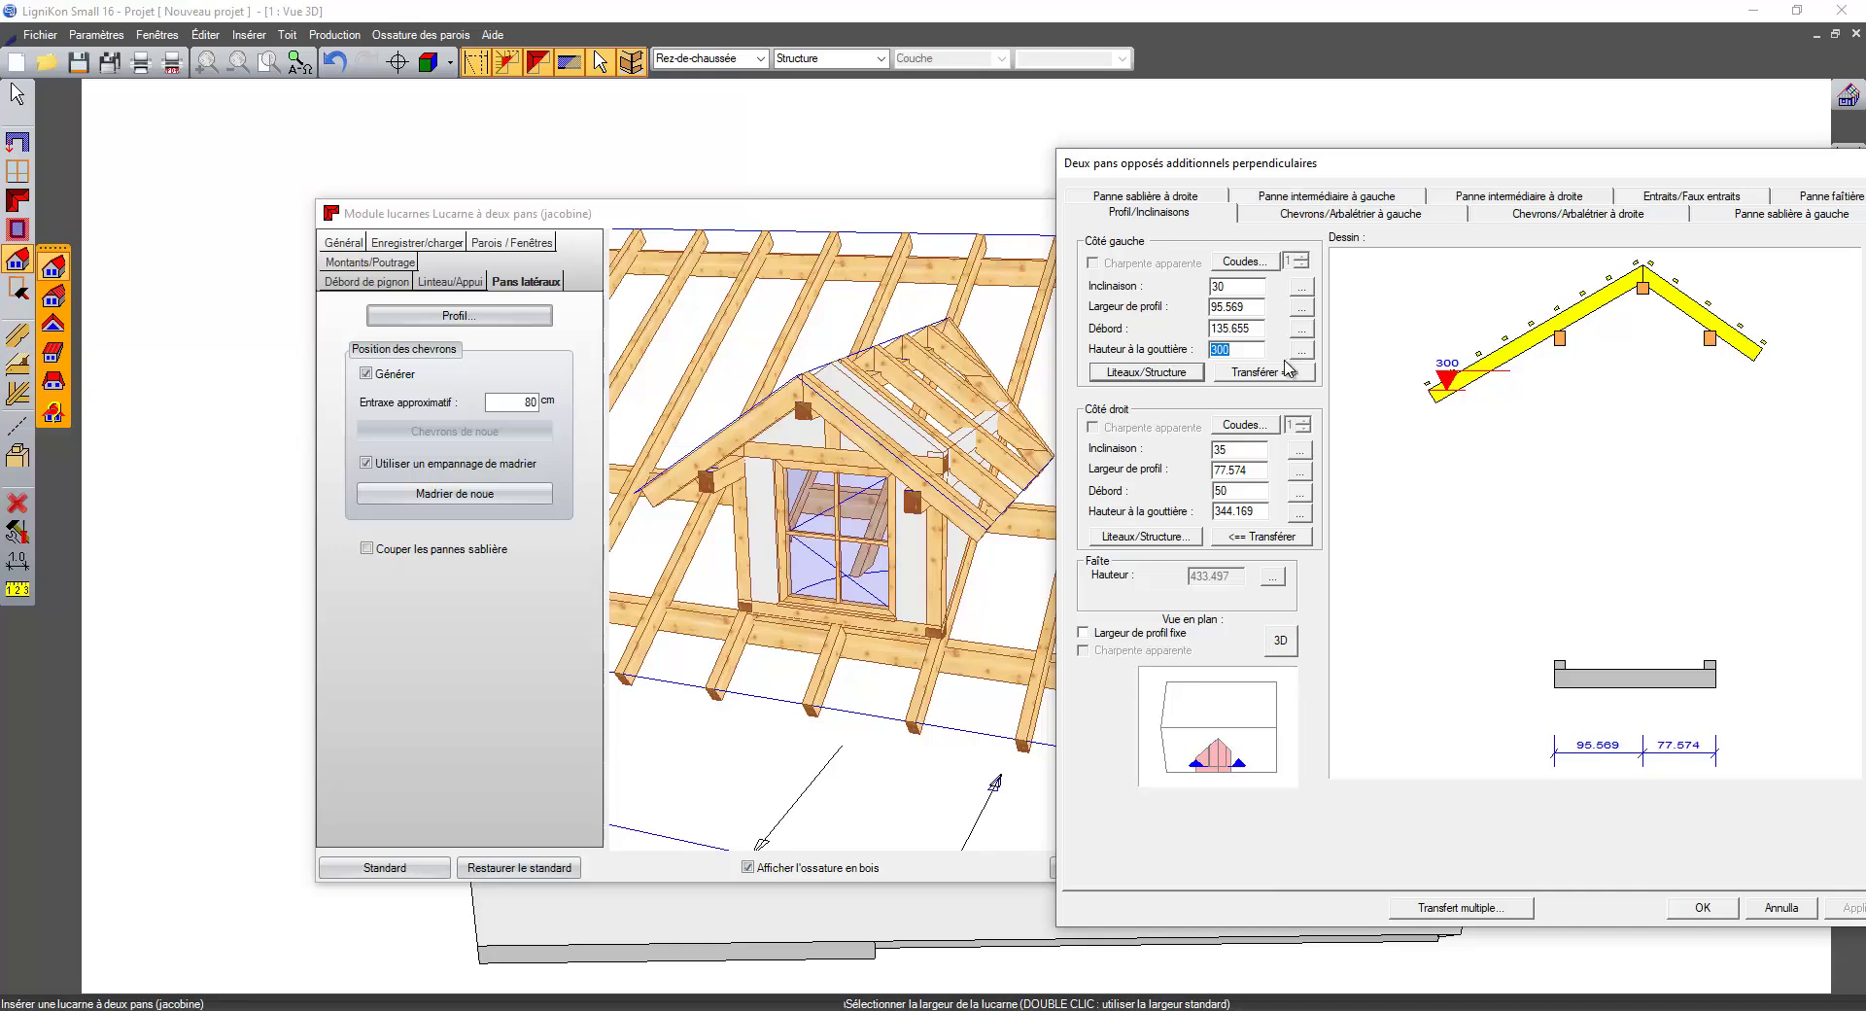
click(1261, 376)
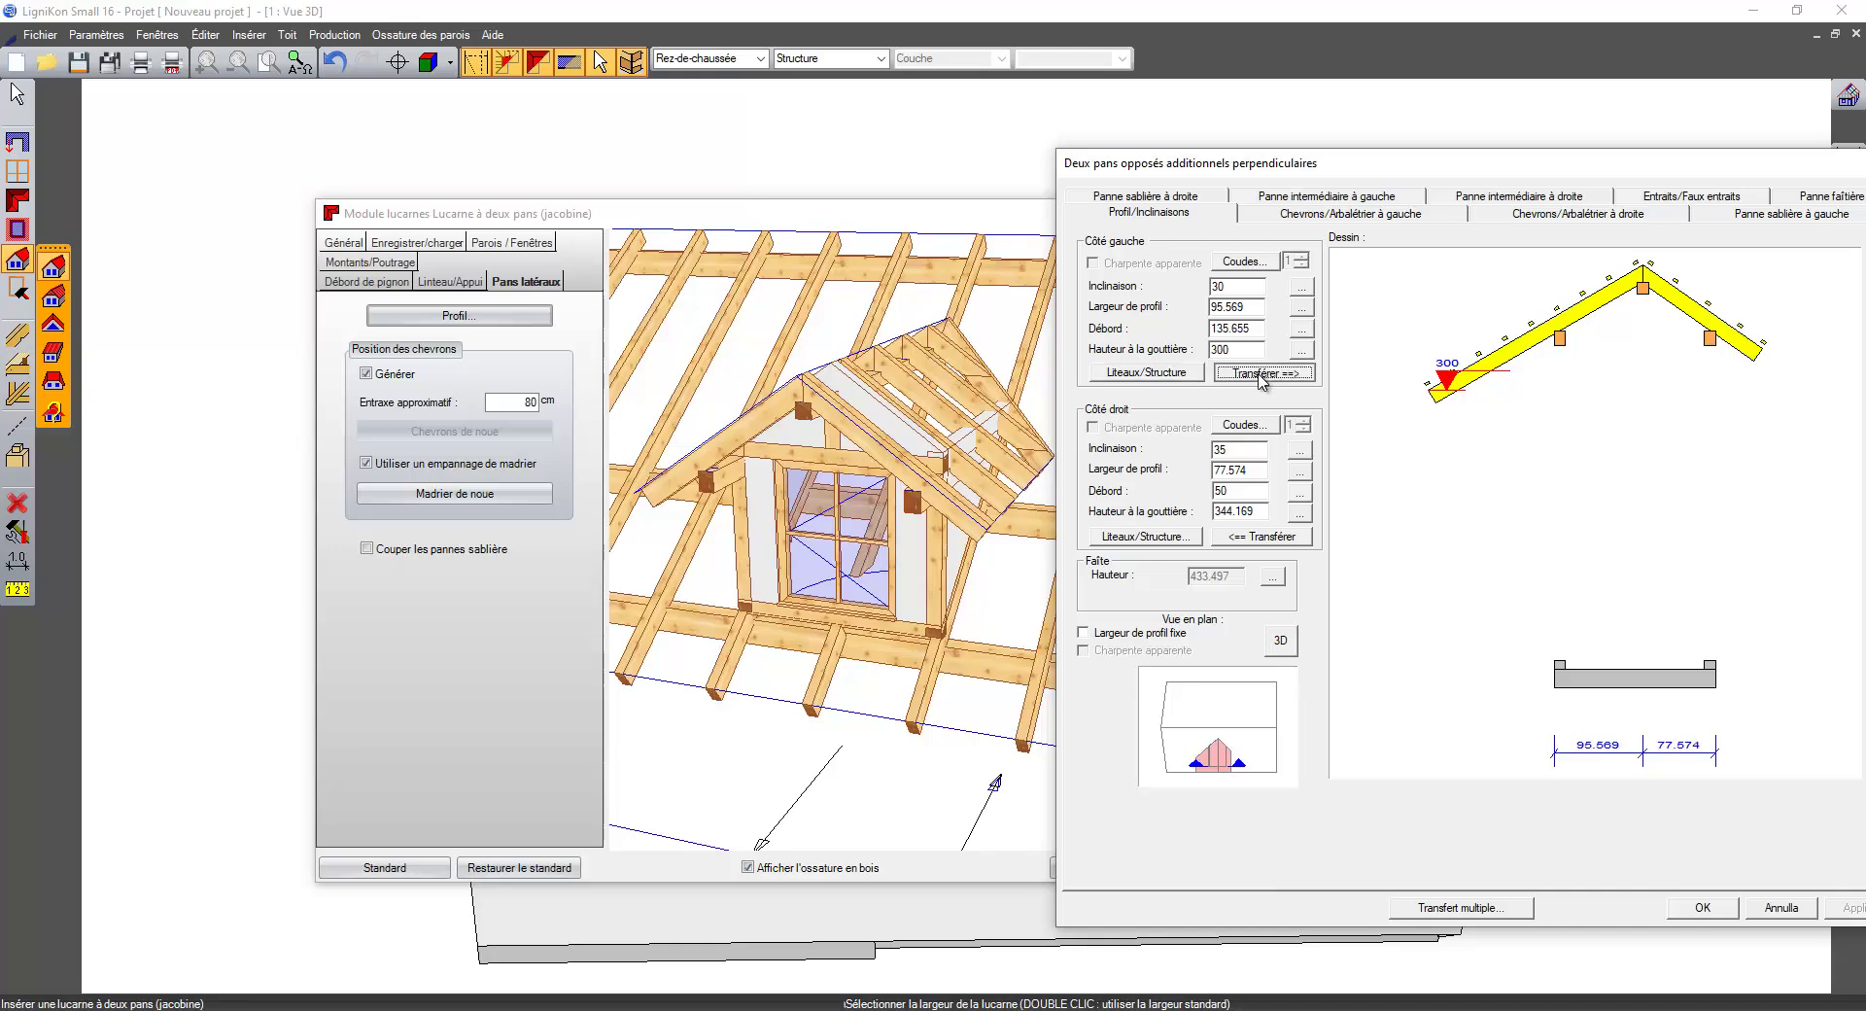
double_click(1226, 286)
double_click(1226, 349)
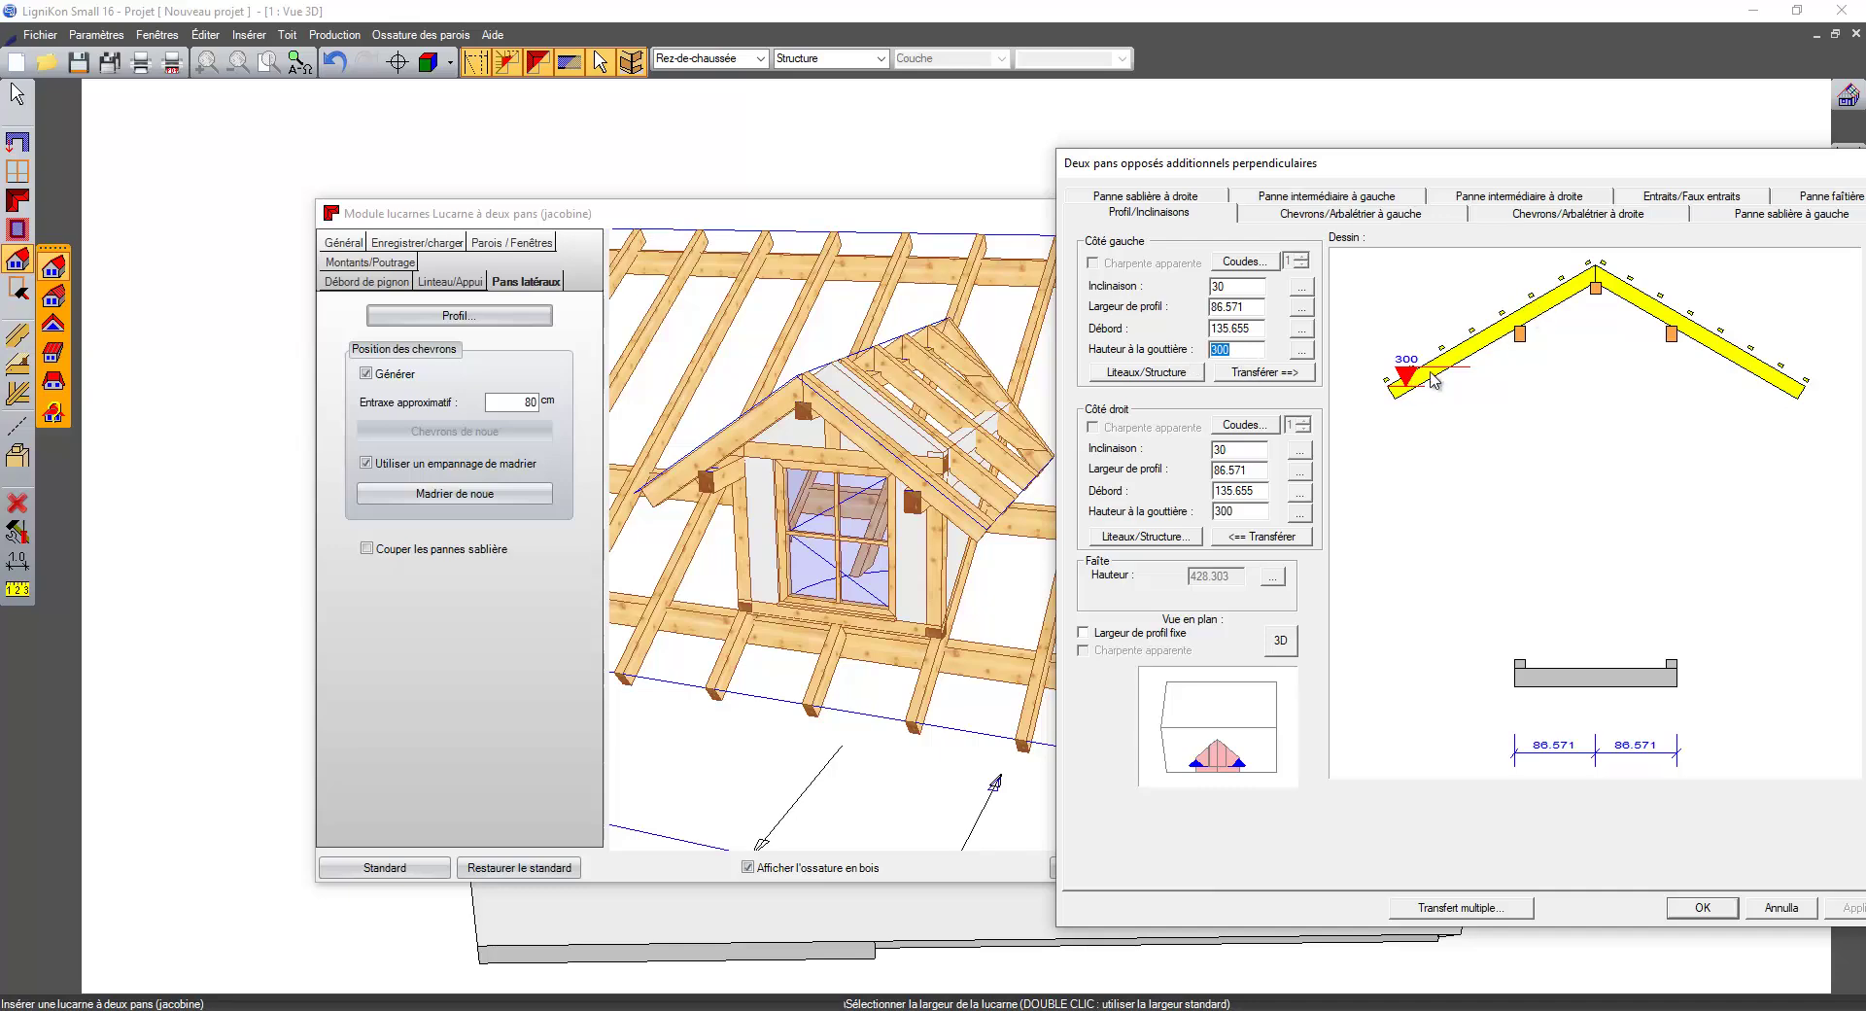
click(1720, 904)
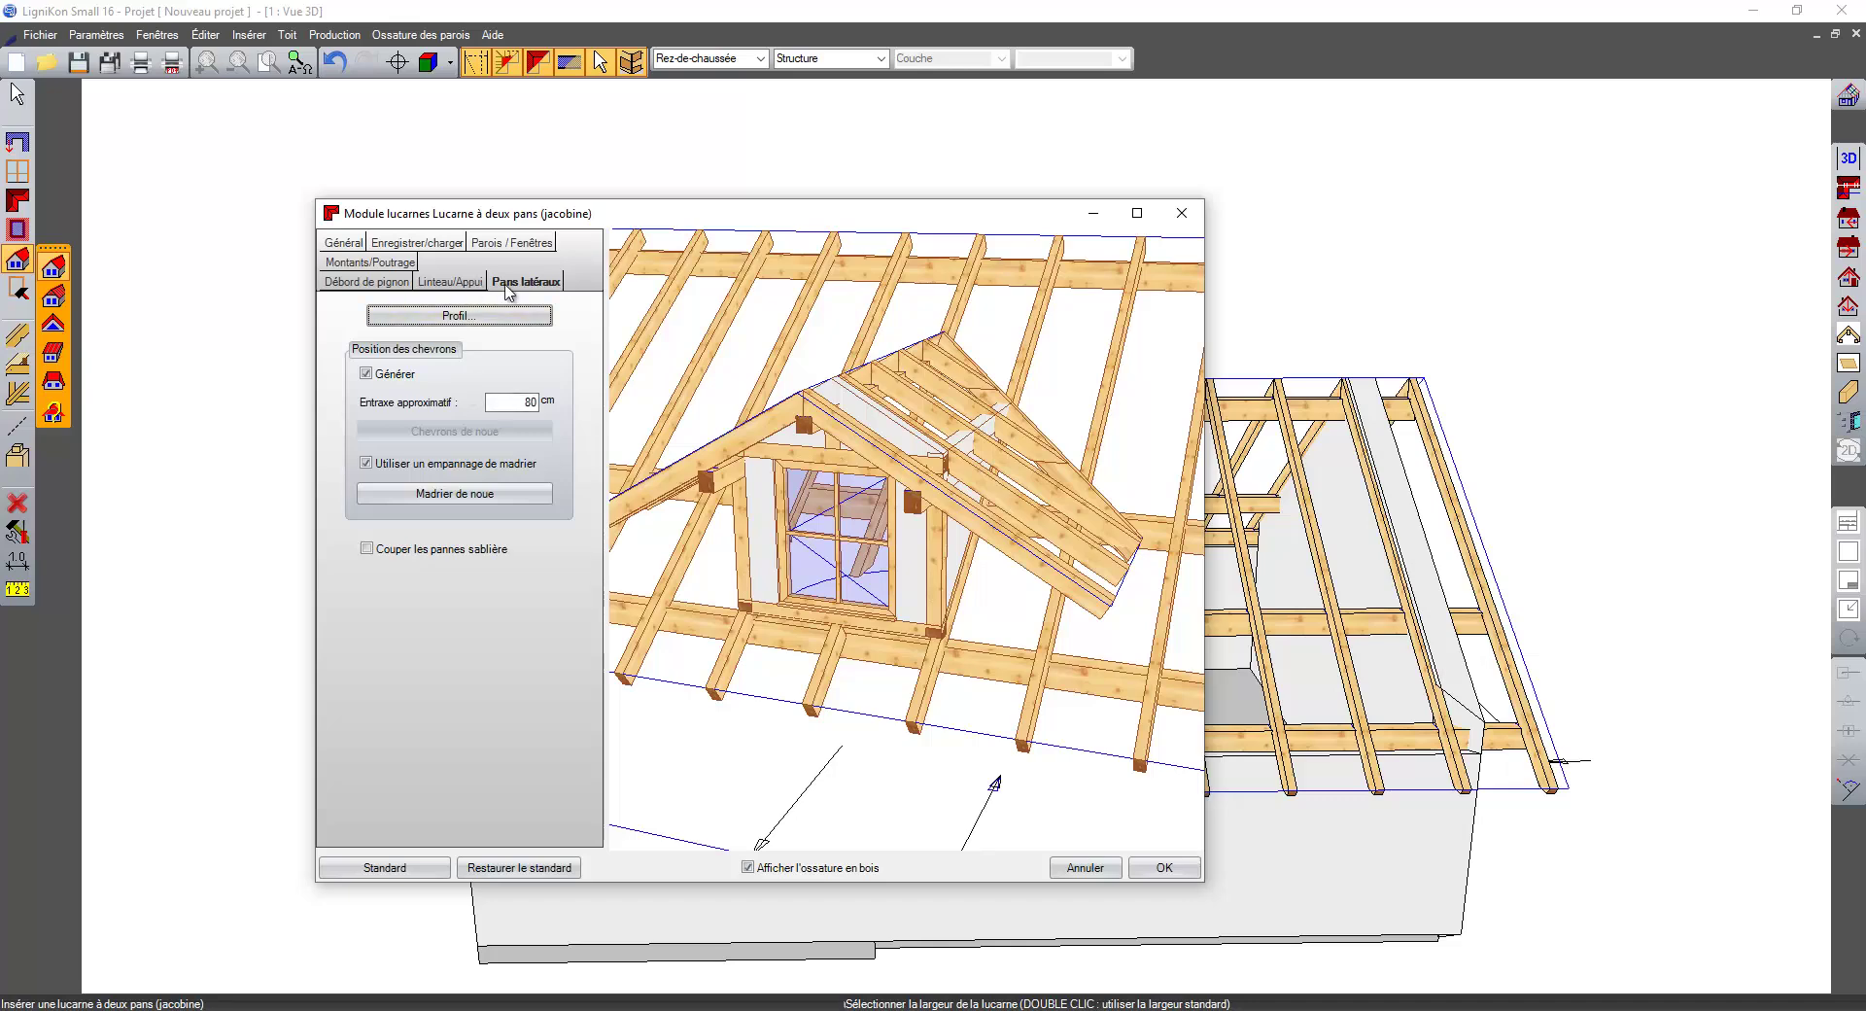
- Release the fixed window height in the dormer's wall and window settings
click(515, 243)
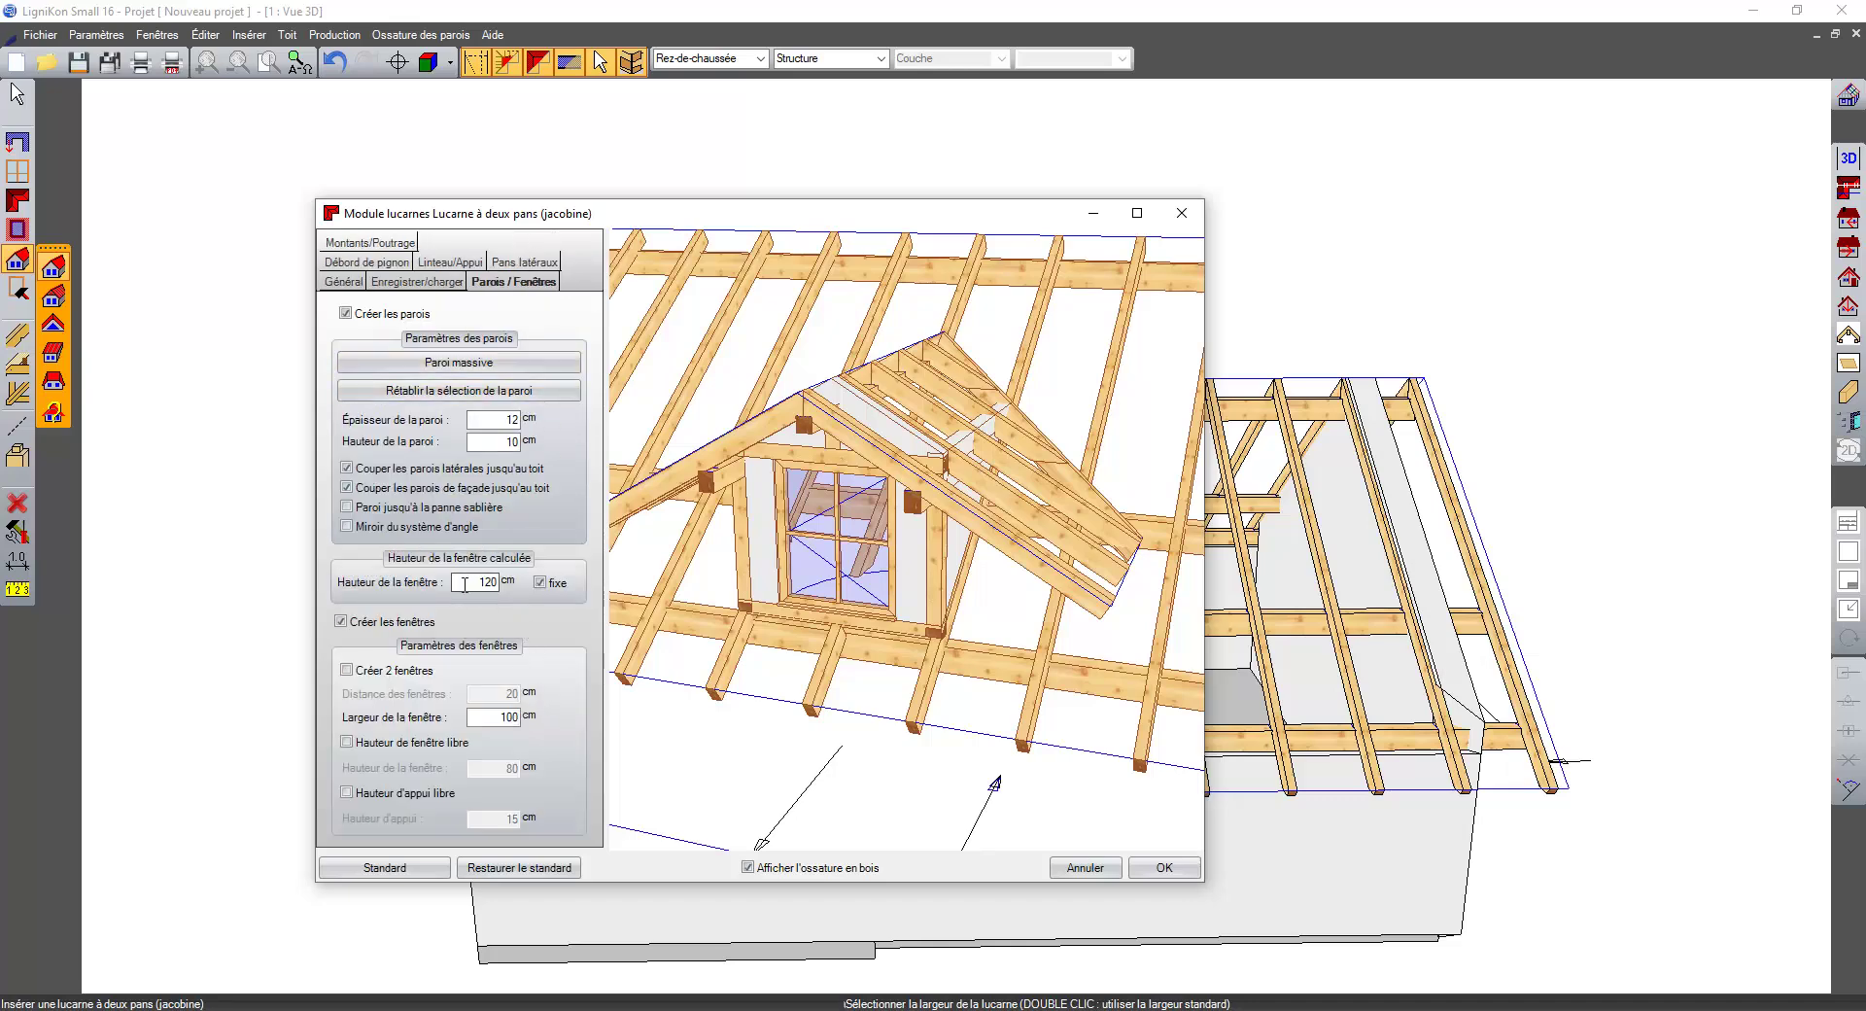
drag(497, 583, 418, 586)
drag(798, 461, 815, 502)
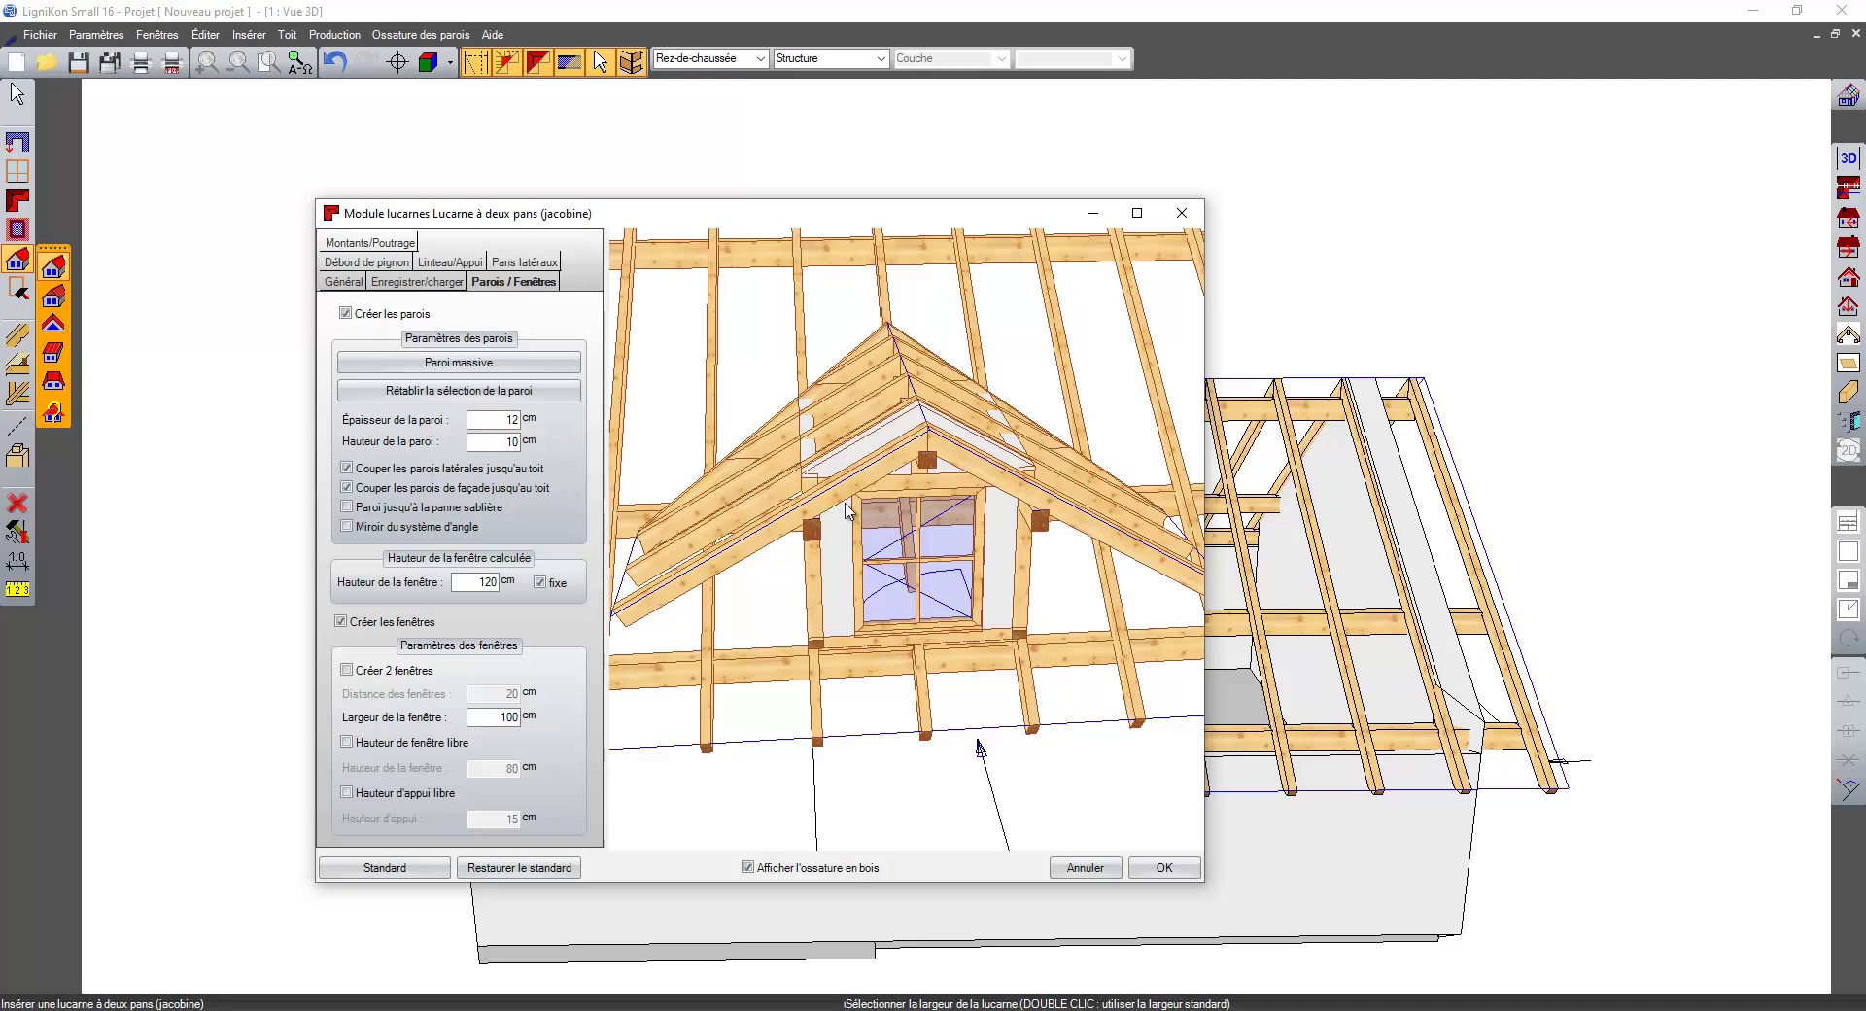
click(544, 584)
- Reopen the dormer's side-slope profile, set the left overhang to 50, and copy it to the right side
click(517, 267)
click(470, 317)
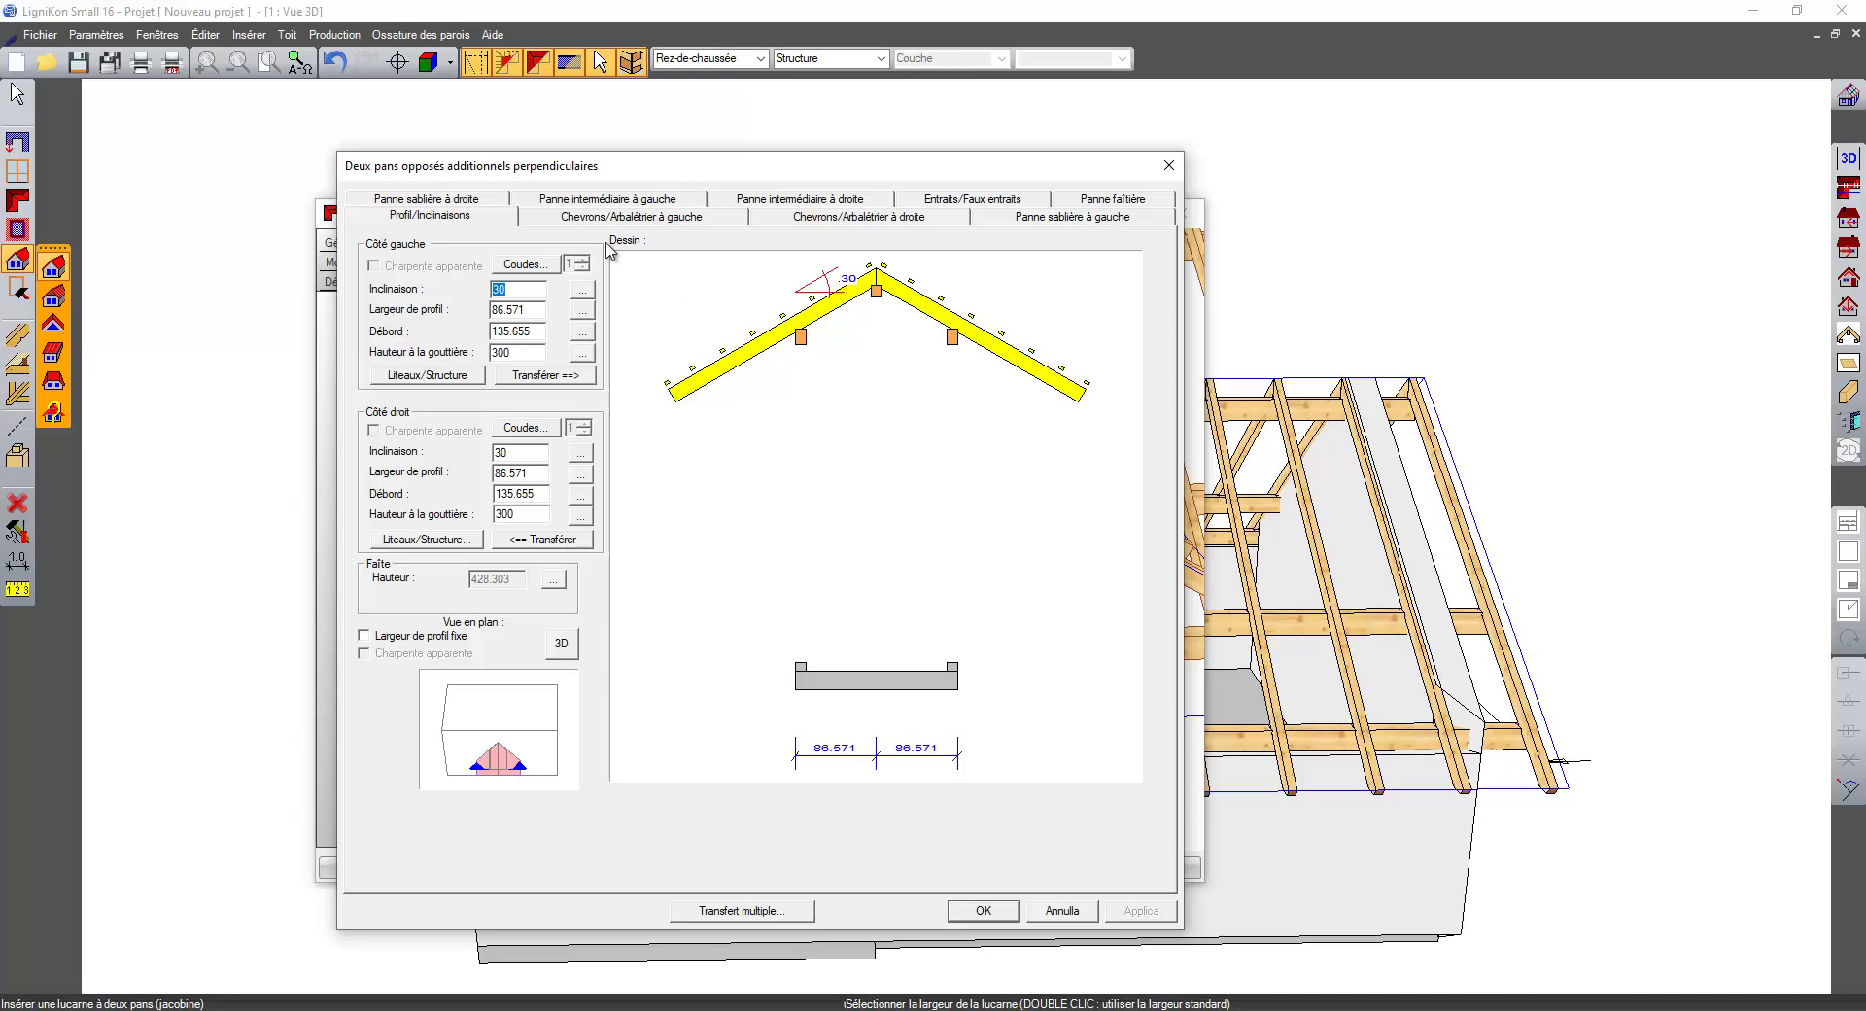
click(527, 333)
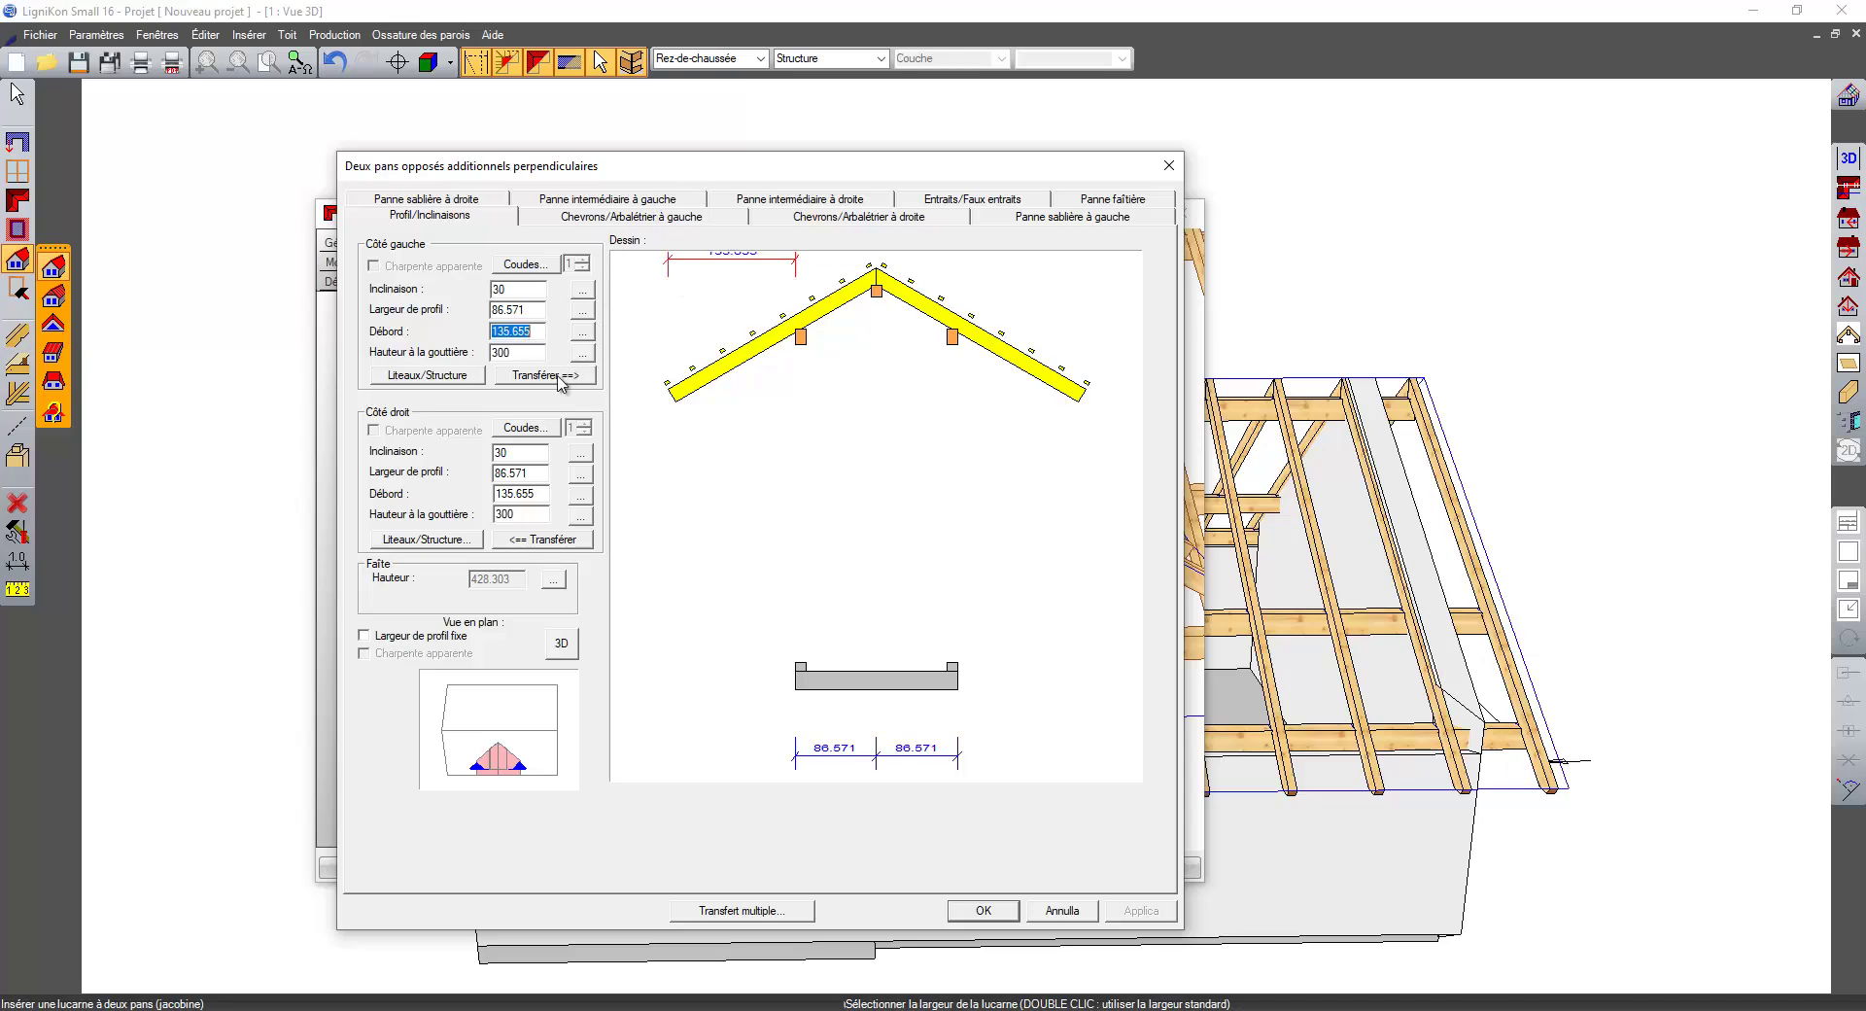
text(50)
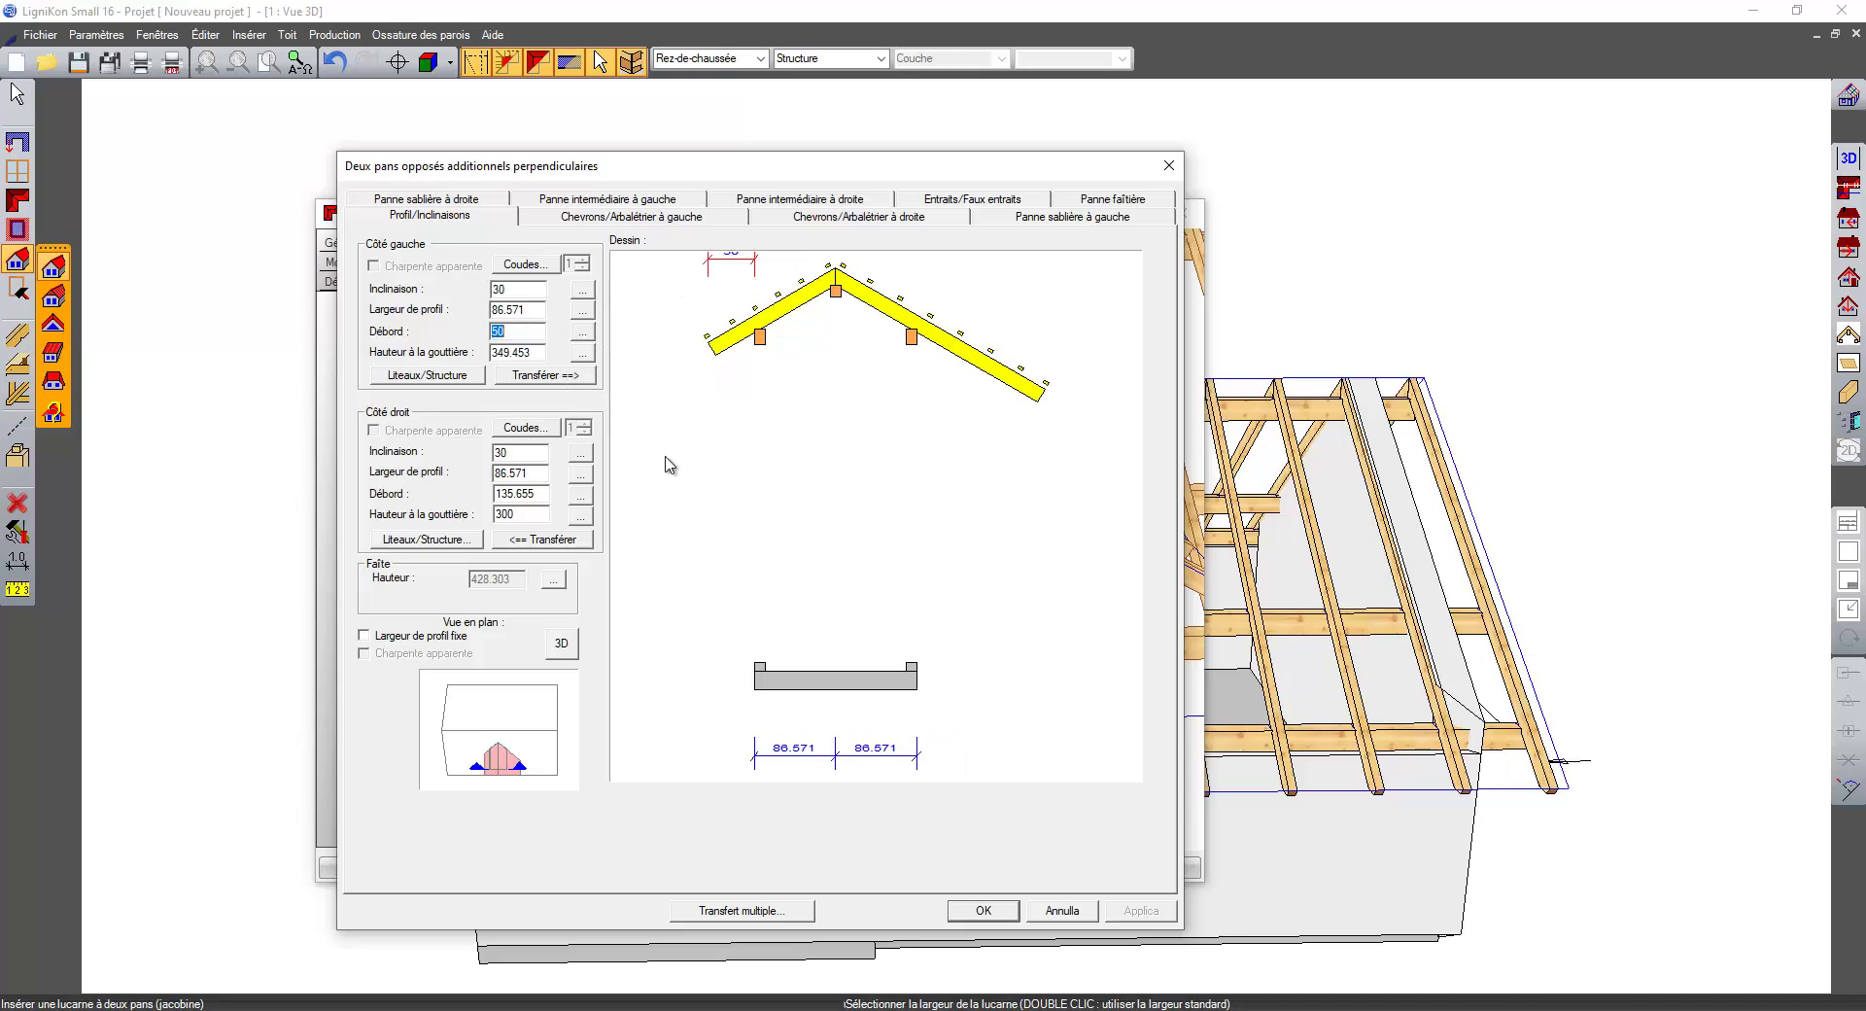
click(561, 380)
- Set the left gutter height to 300 with the 50 overhang kept, match the right side, and accept the dormer profile
click(500, 355)
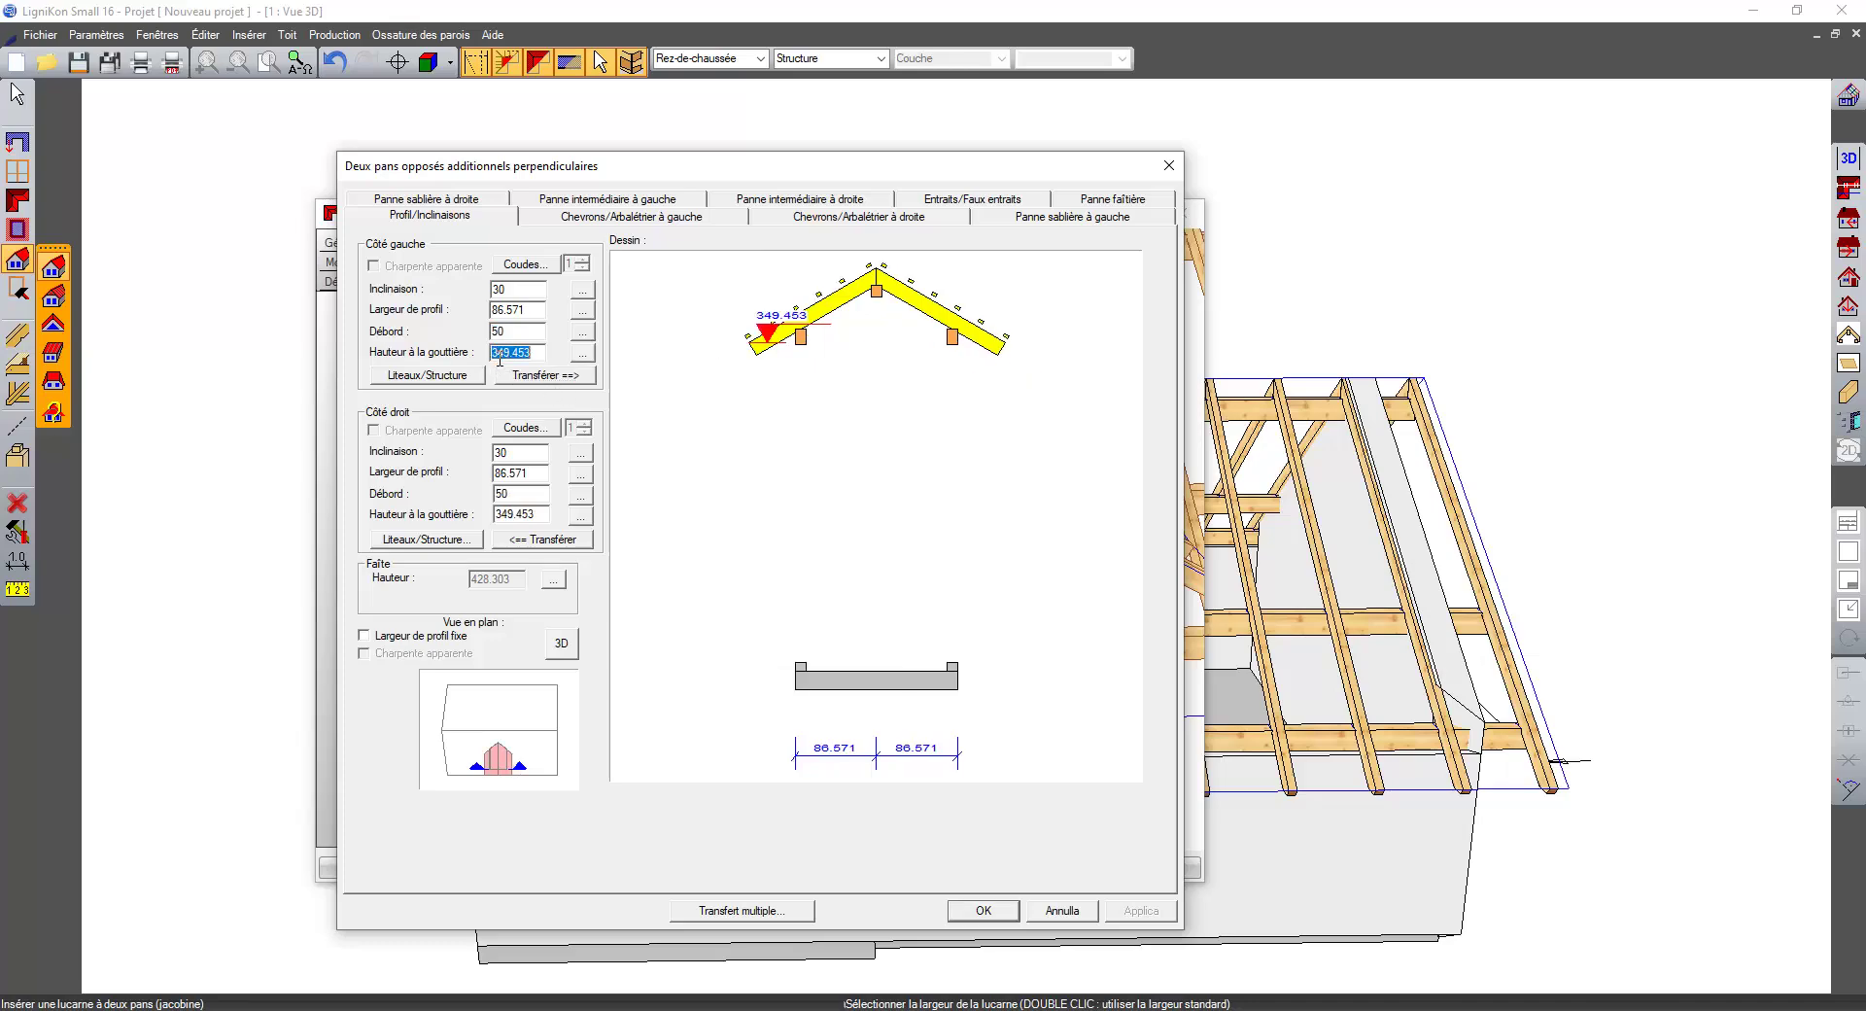
text(300)
drag(892, 182, 1450, 201)
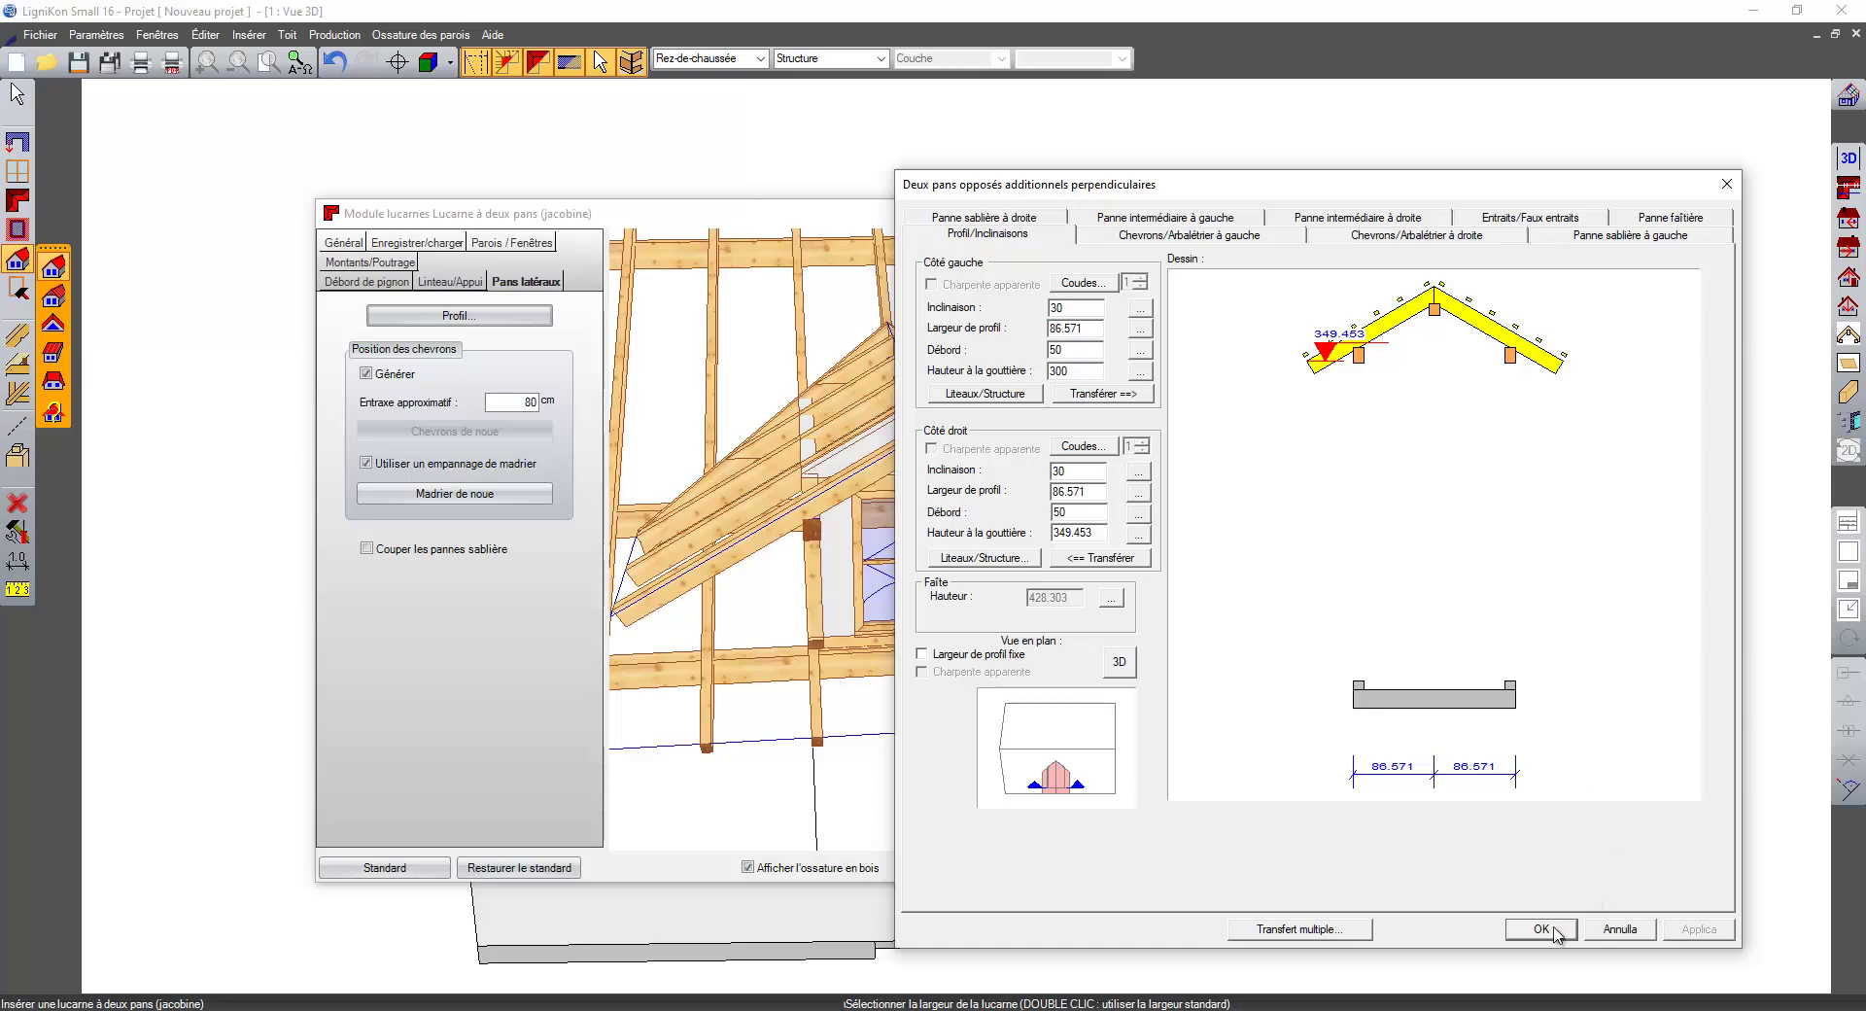
click(1128, 394)
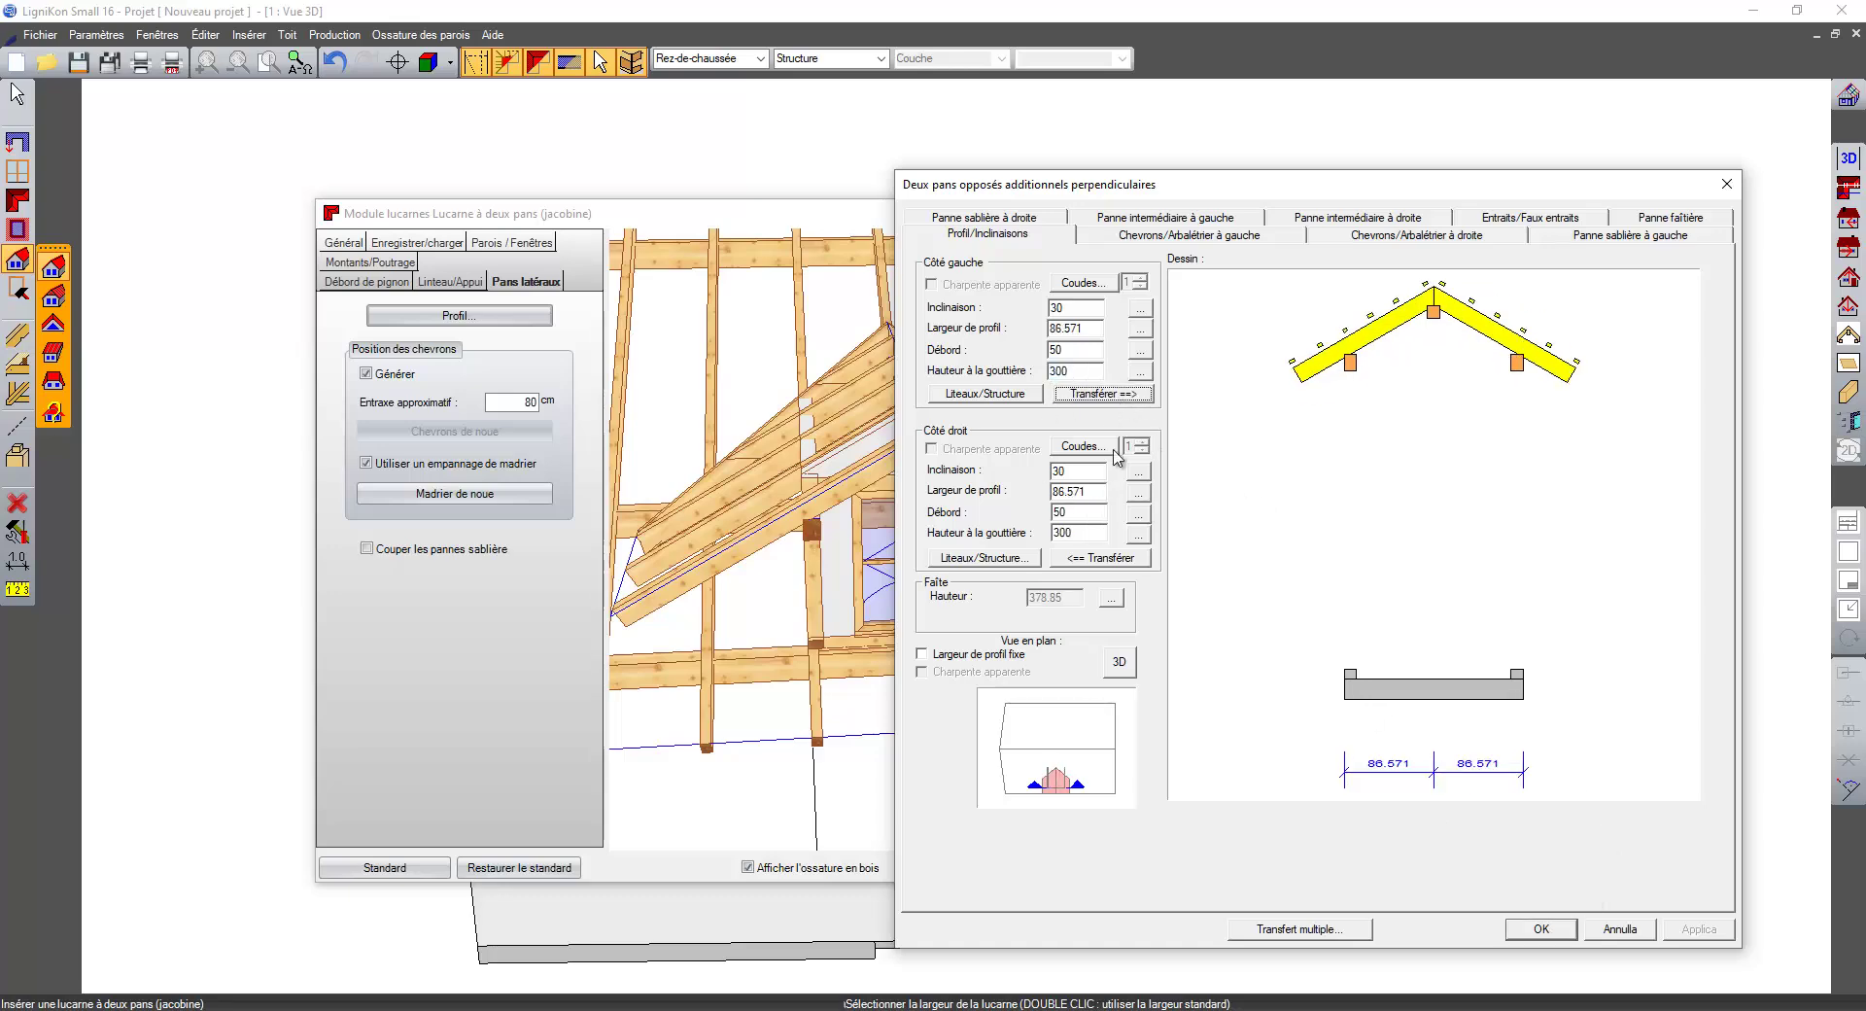
click(1541, 928)
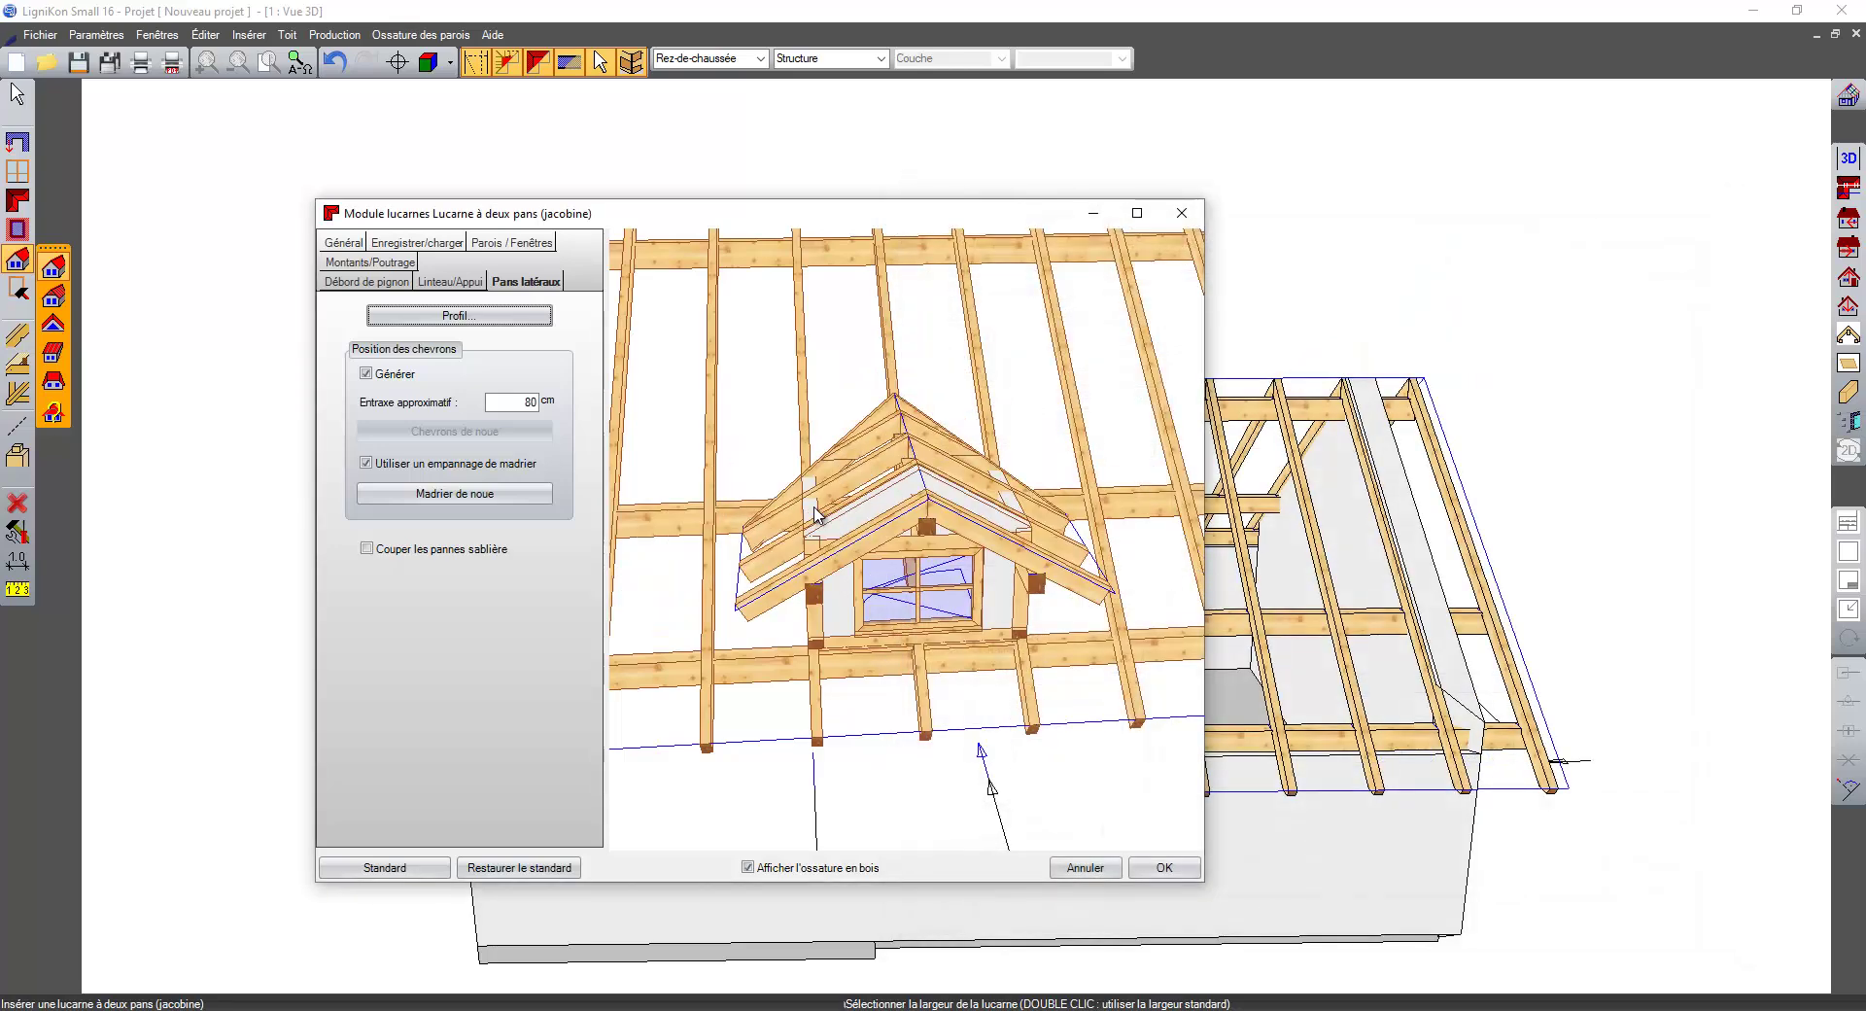
- Examine the dormer preview from several angles, checking its window height and side slopes
scroll(879, 500, up, 2)
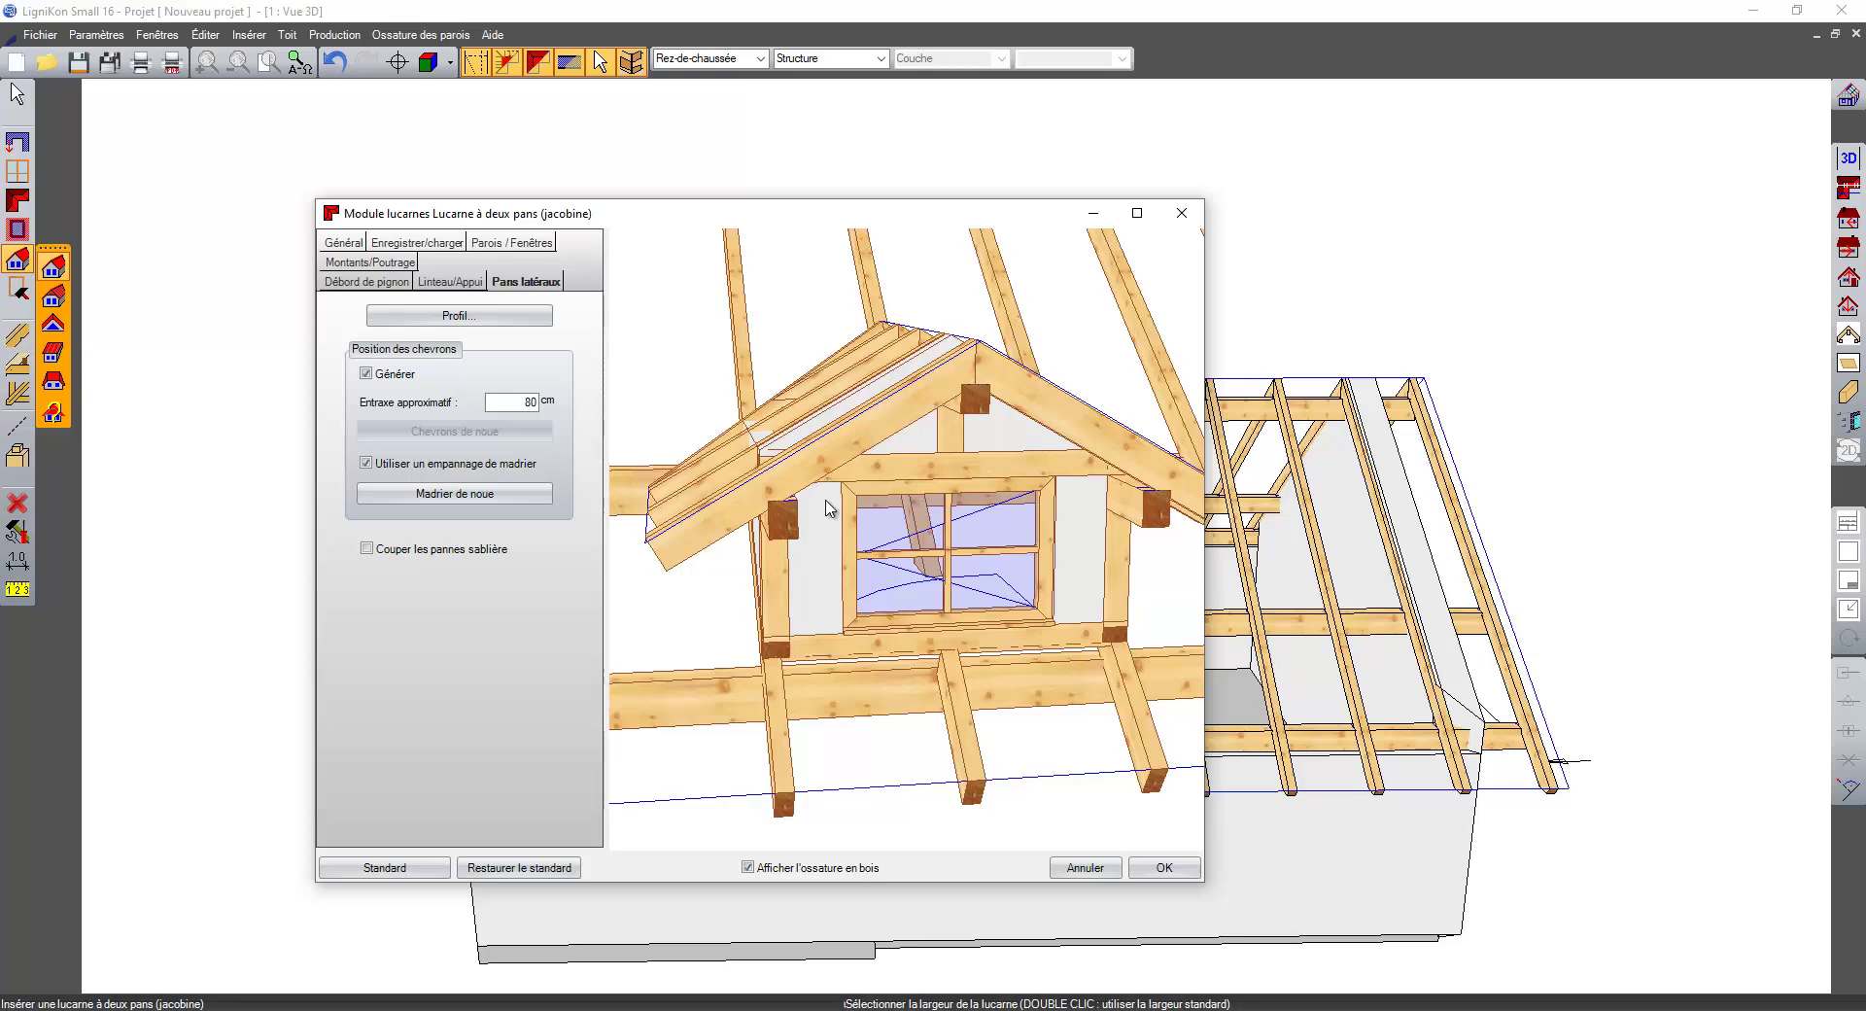
scroll(838, 544, down, 3)
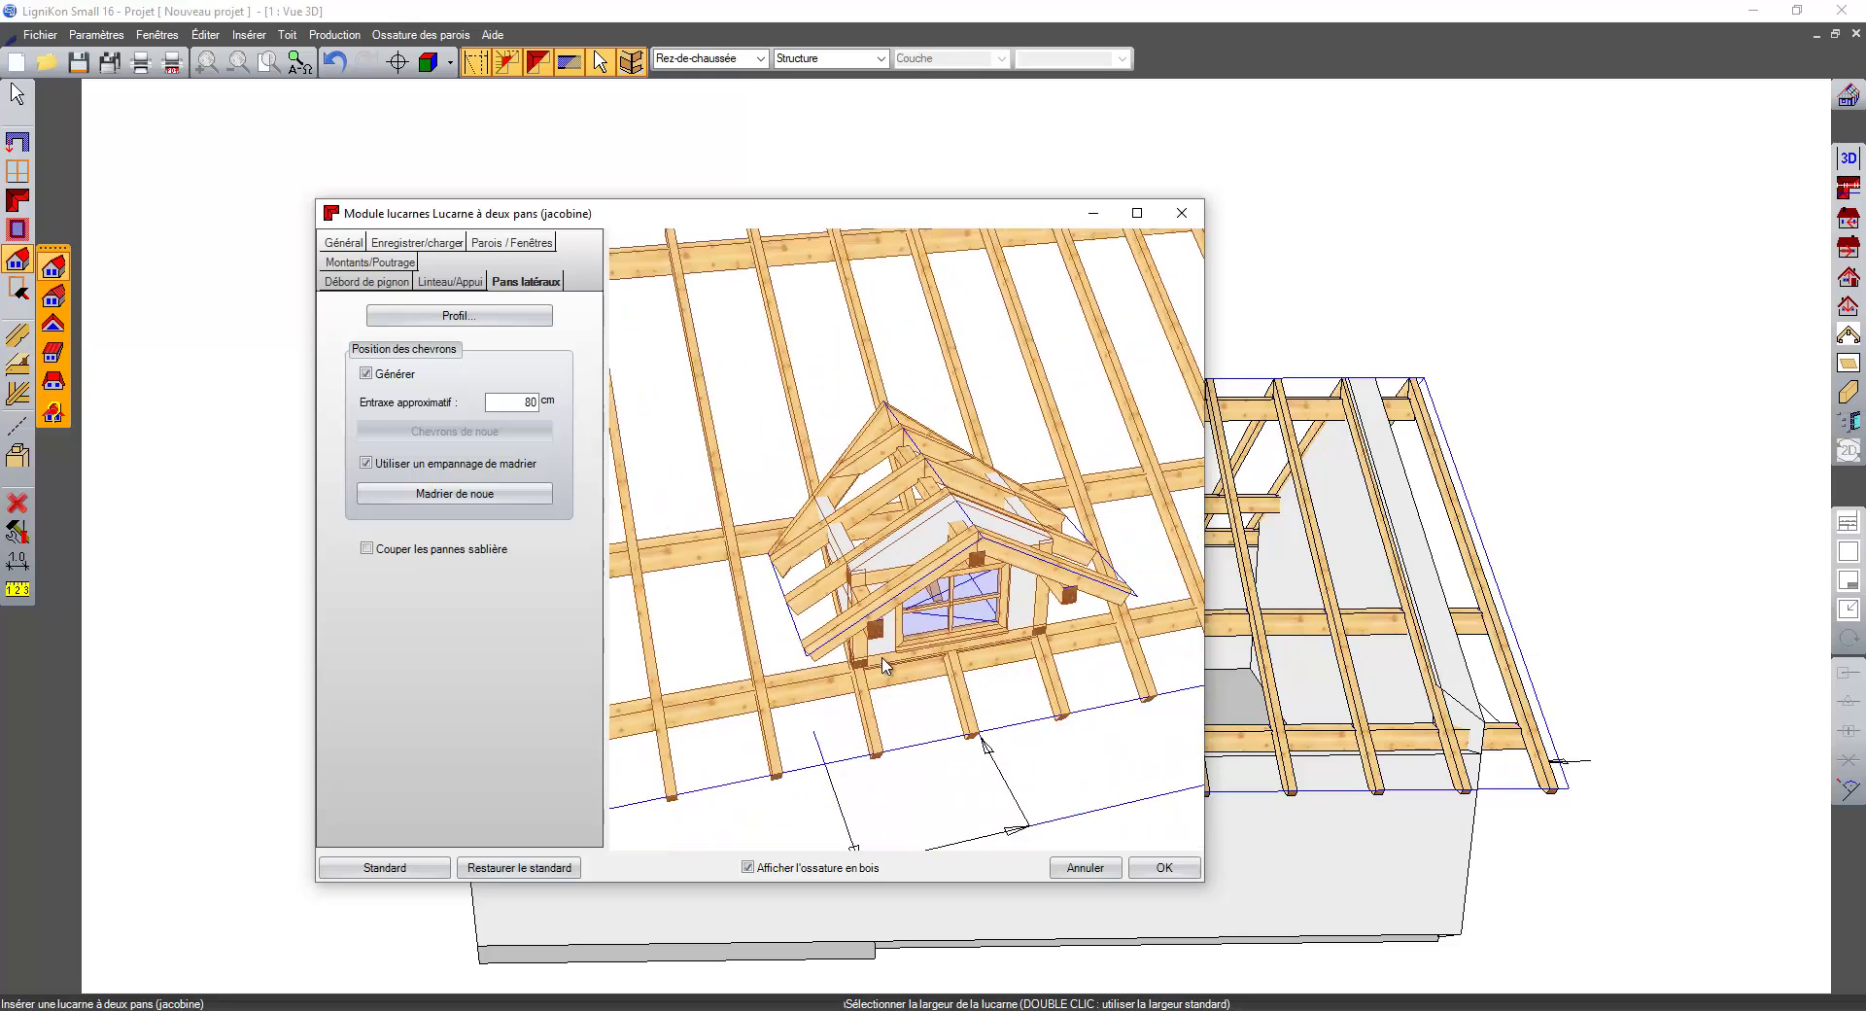
middle_drag(943, 551, 925, 508)
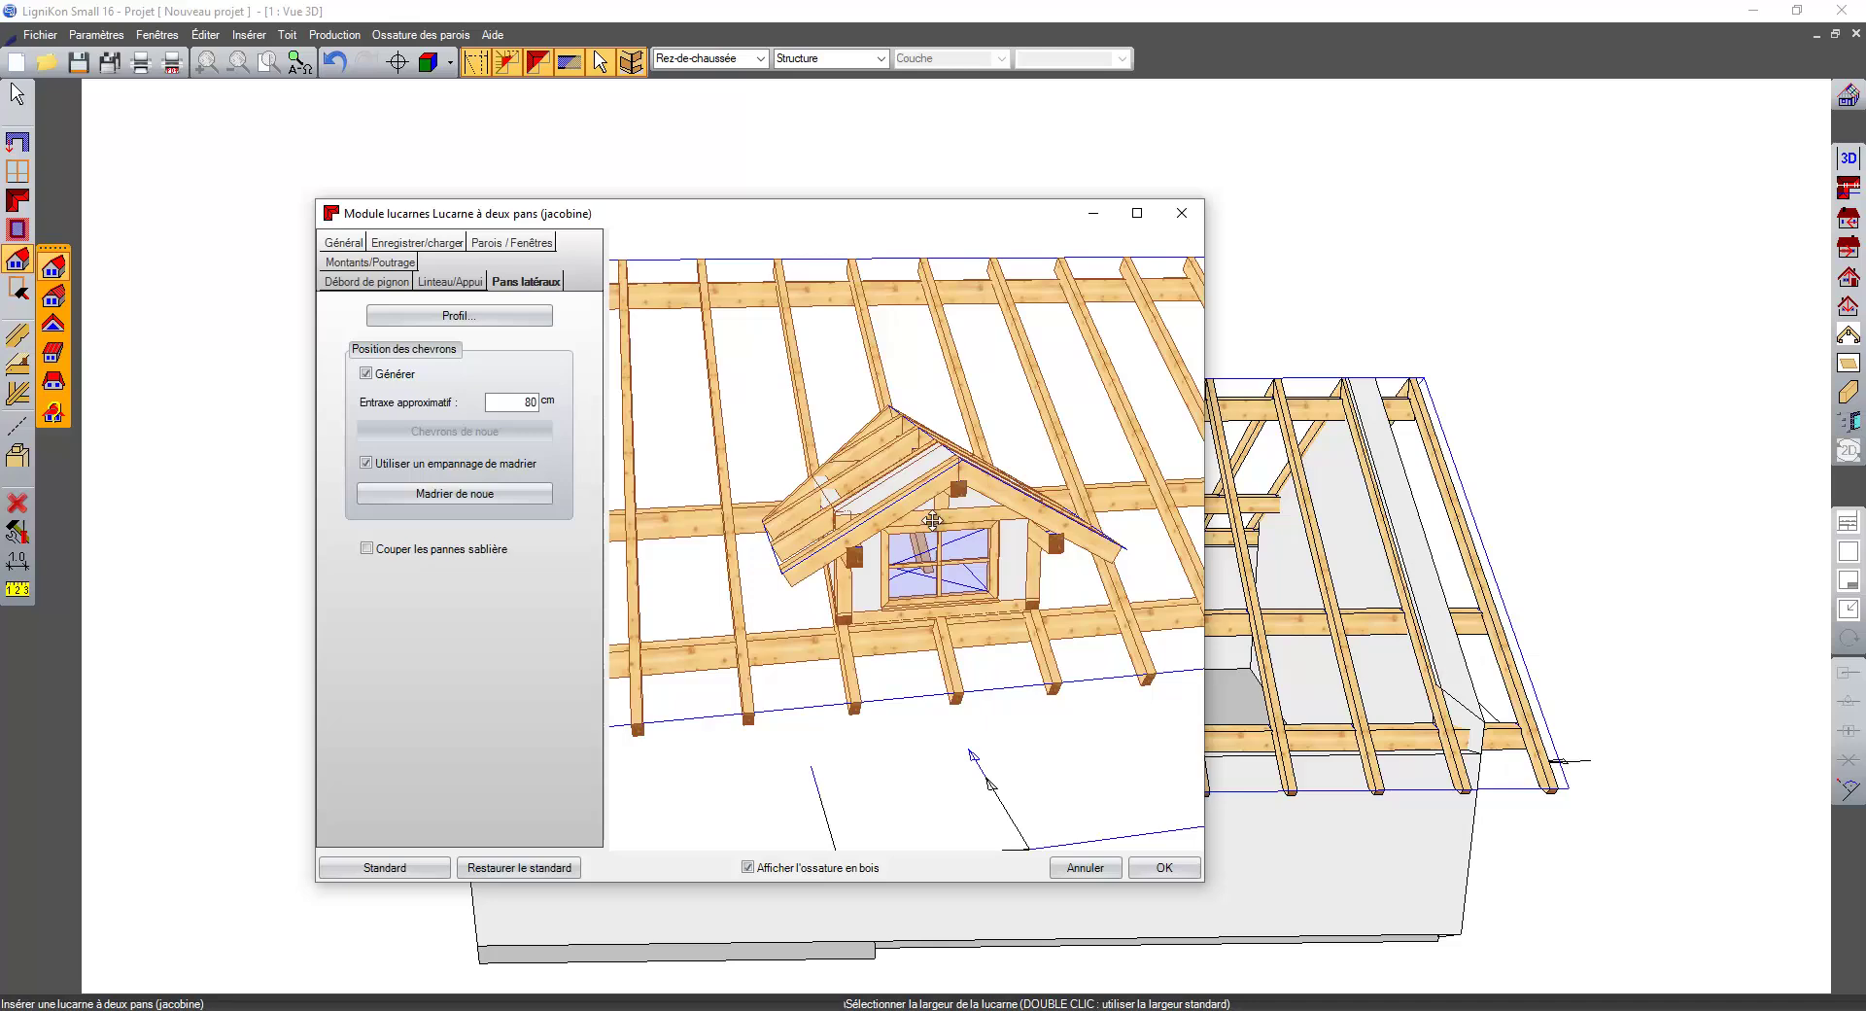
middle_drag(932, 521, 874, 528)
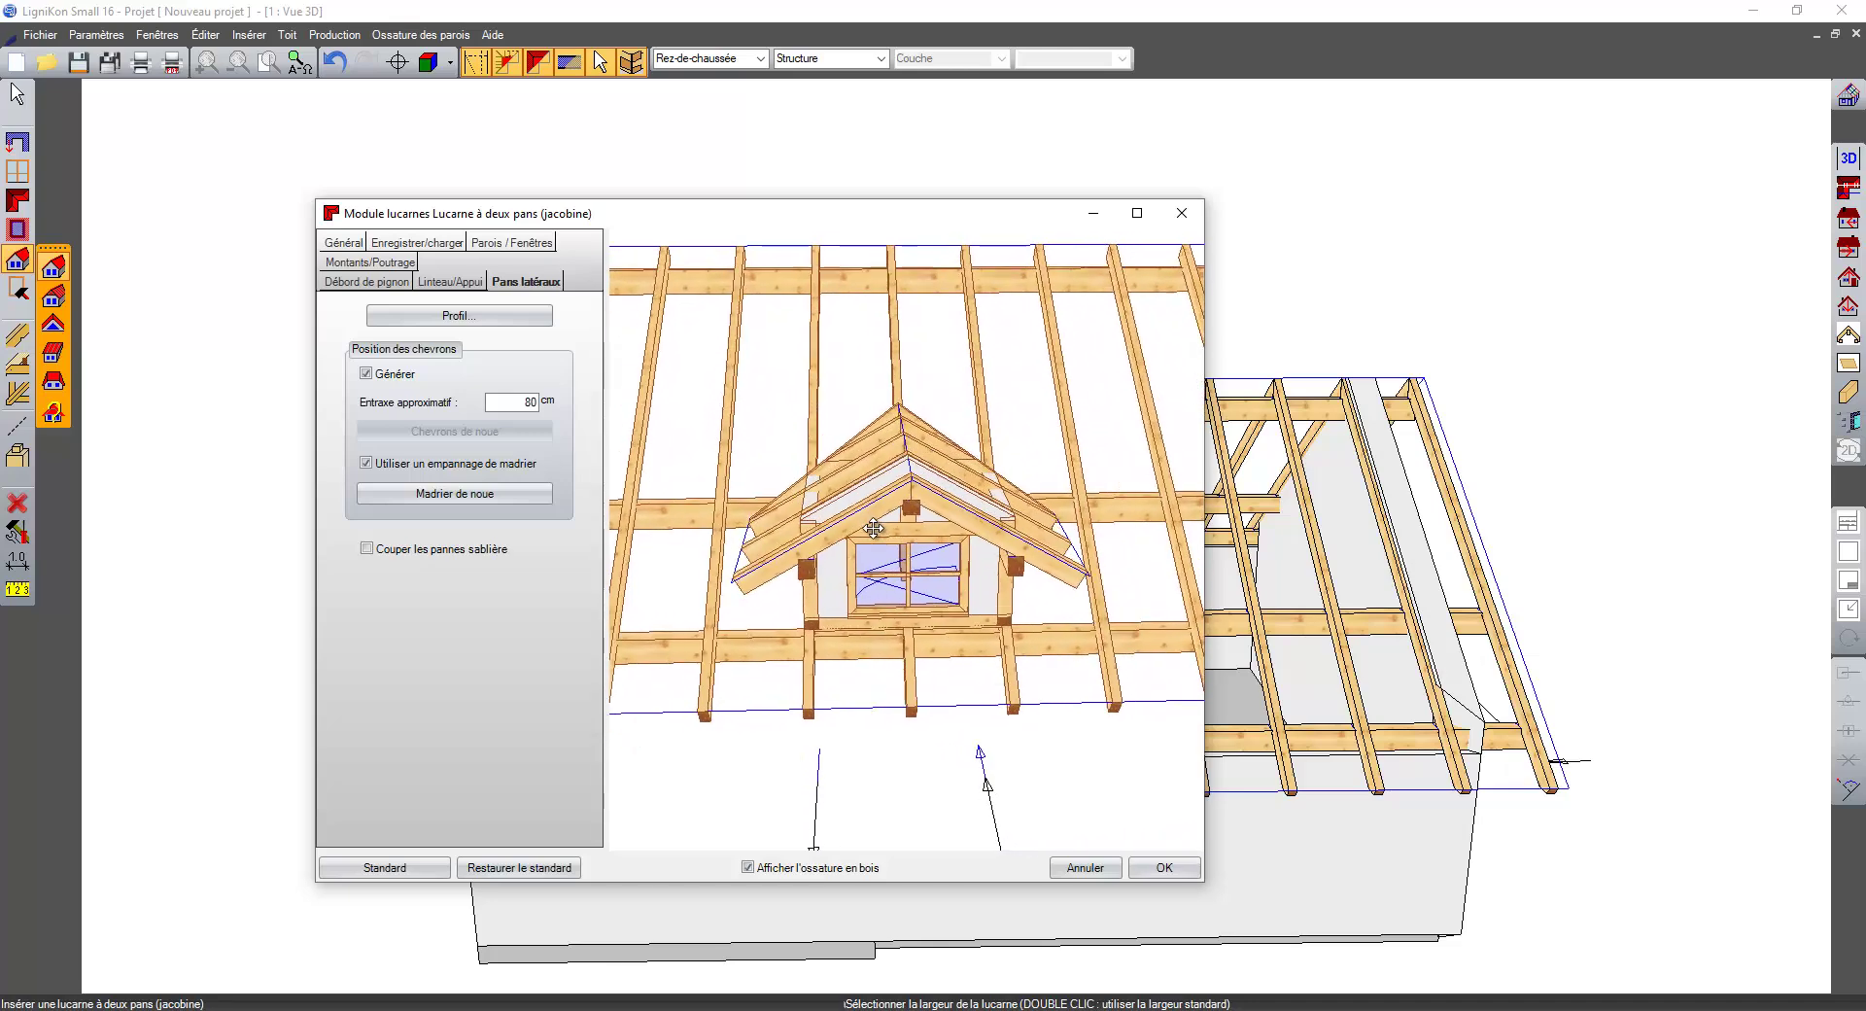
scroll(875, 529, up, 2)
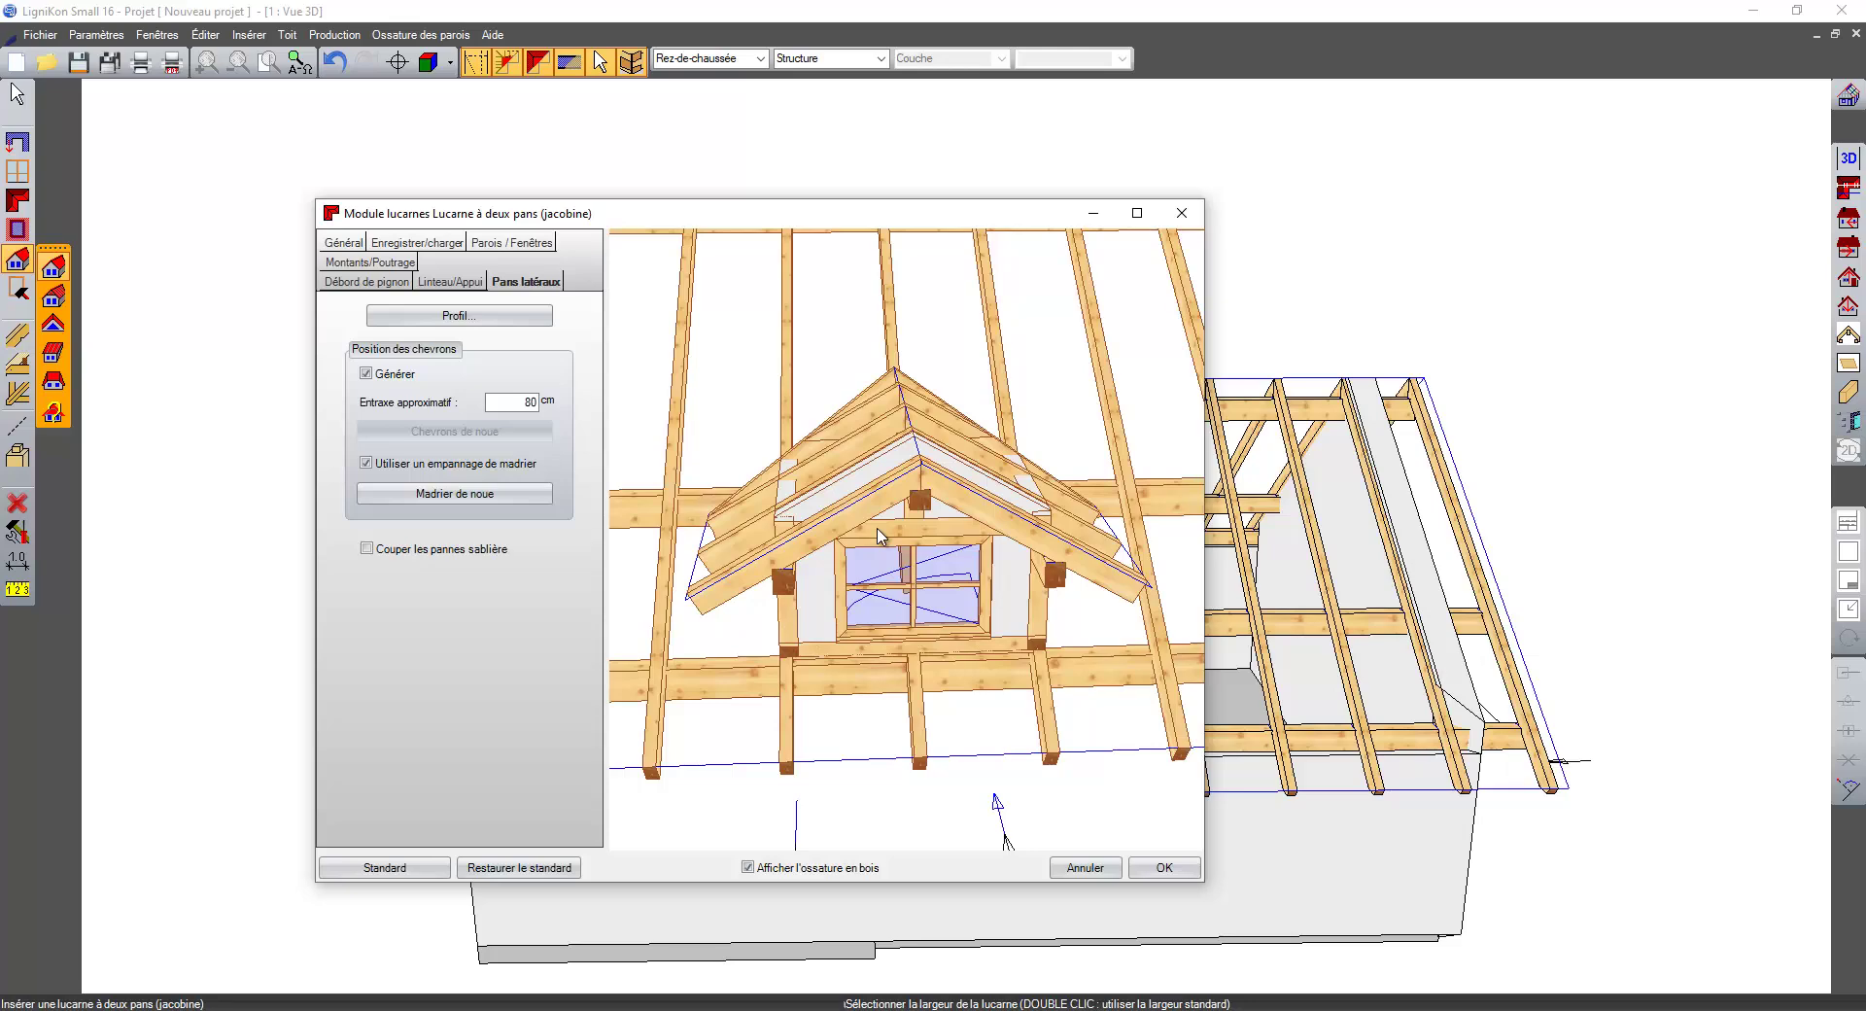
- Accept the two-slope dormer settings to insert the dormer into the roof slope, and end the dormer command
middle_drag(877, 533, 938, 533)
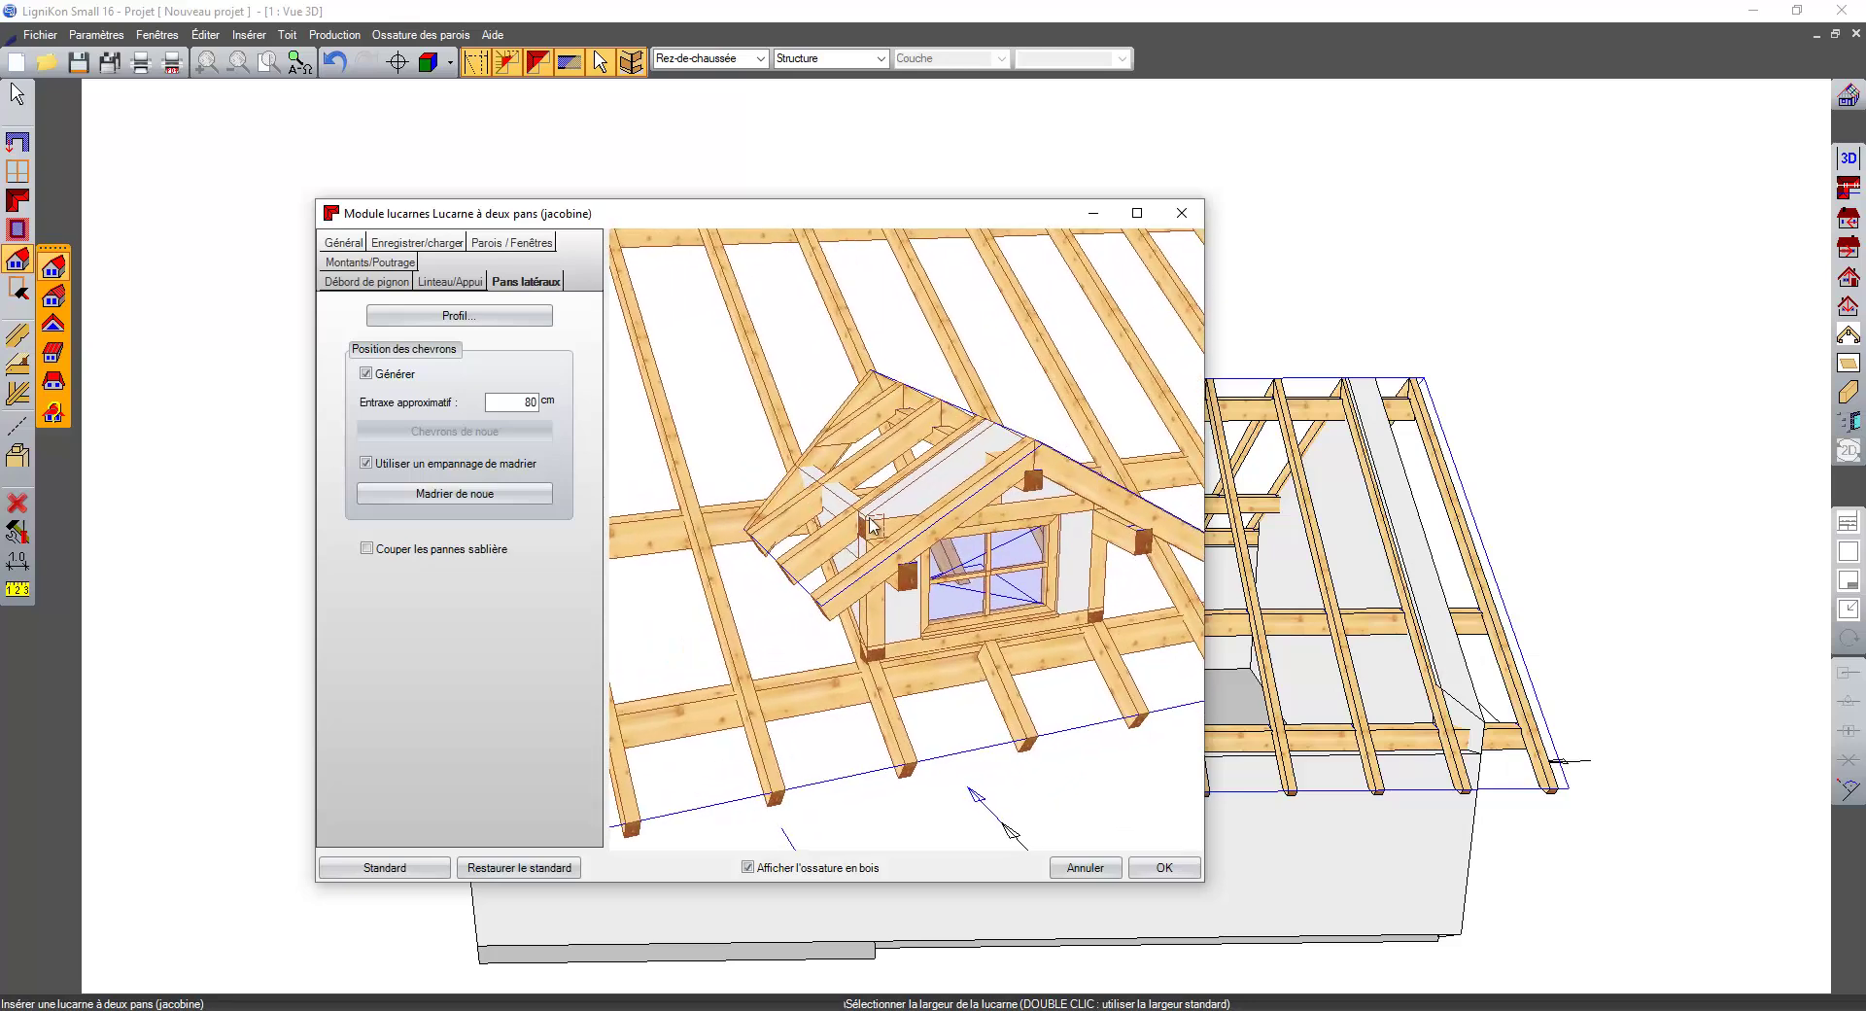
click(510, 243)
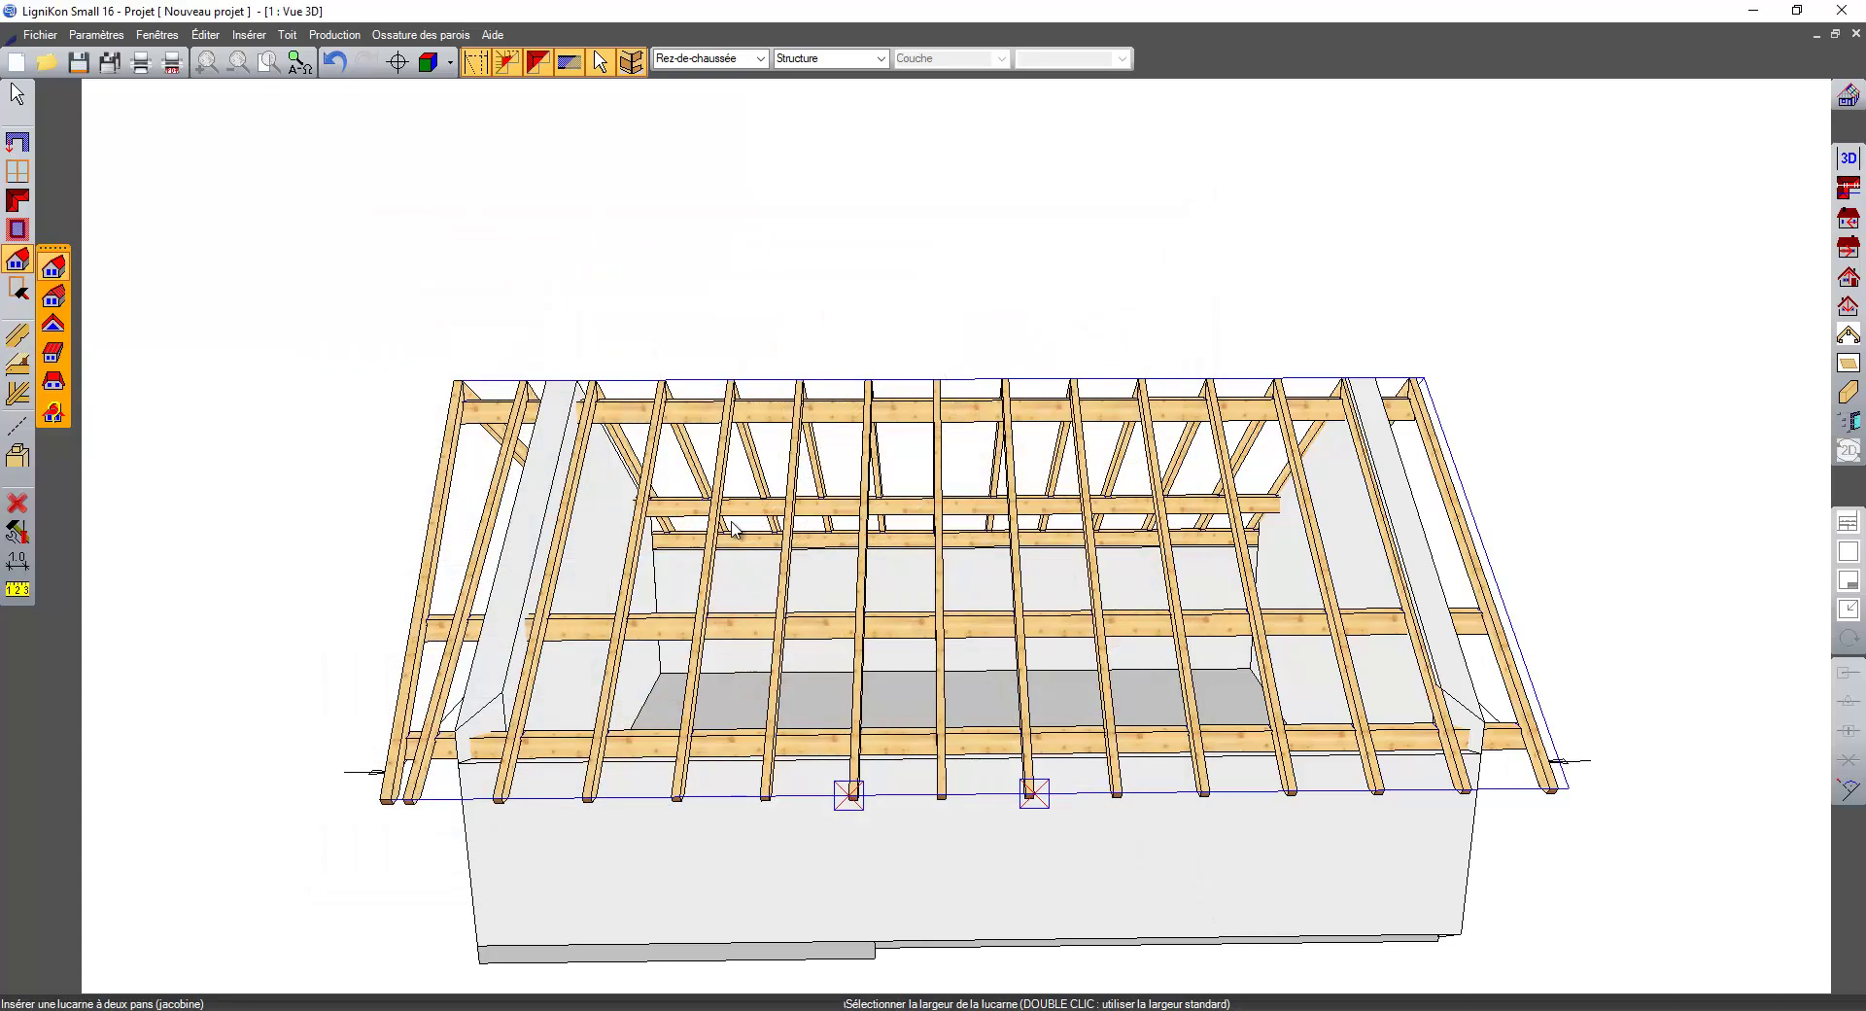
click(1163, 867)
middle_drag(1332, 496, 941, 618)
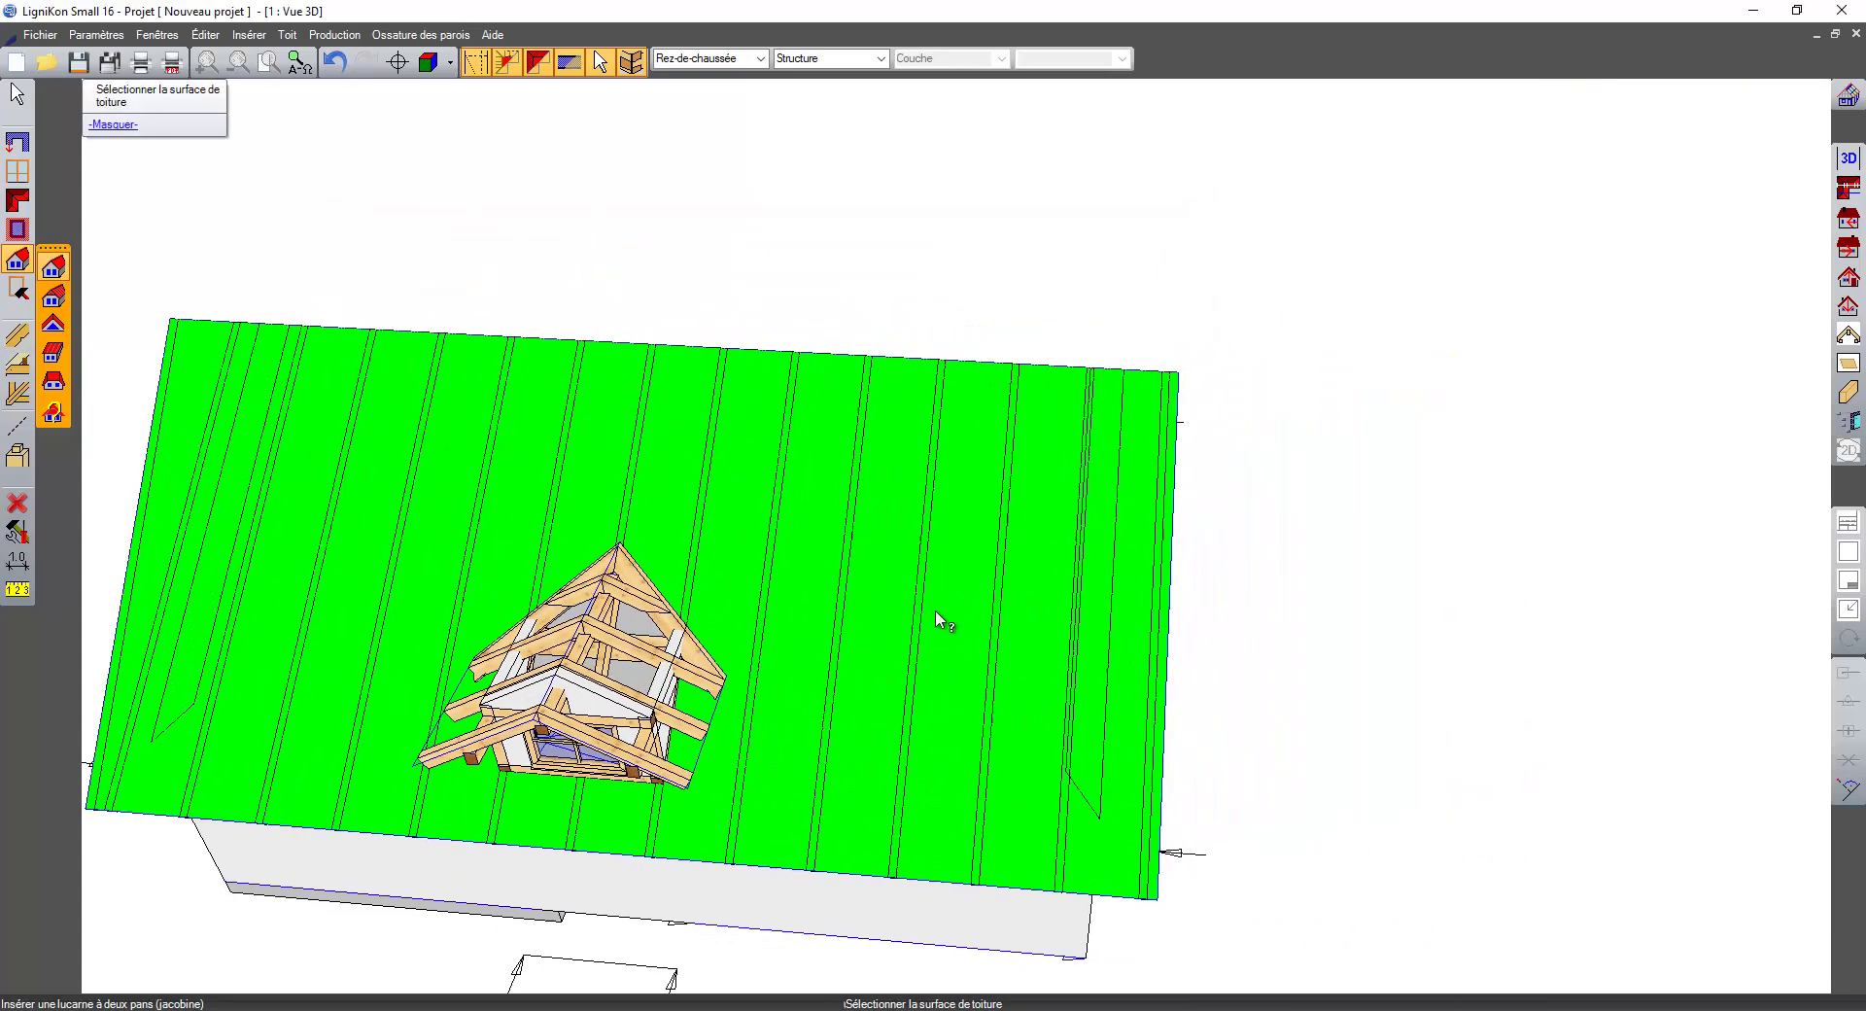
key(Escape)
- Generate the carpenters' list (Liste des charpentiers) for the Rez-de-chaussée structure with materials C24 and NH II
middle_drag(1281, 458, 966, 521)
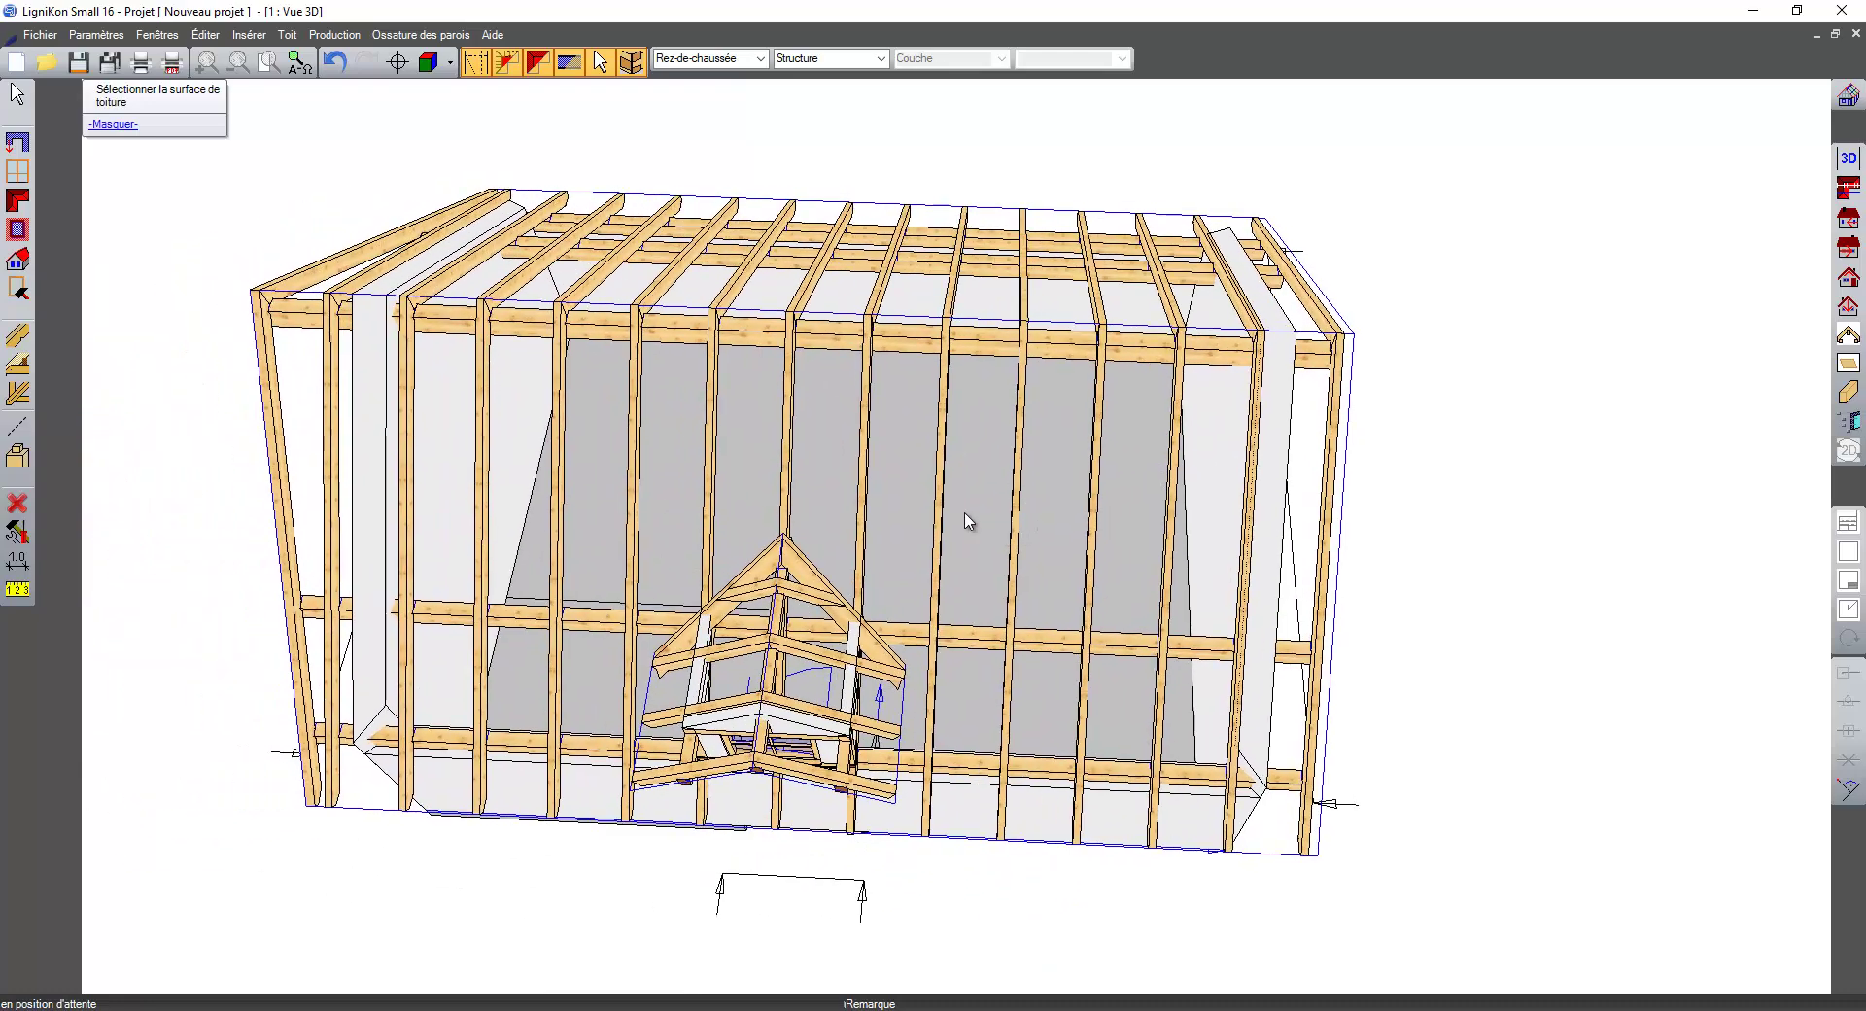
scroll(819, 511, up, 2)
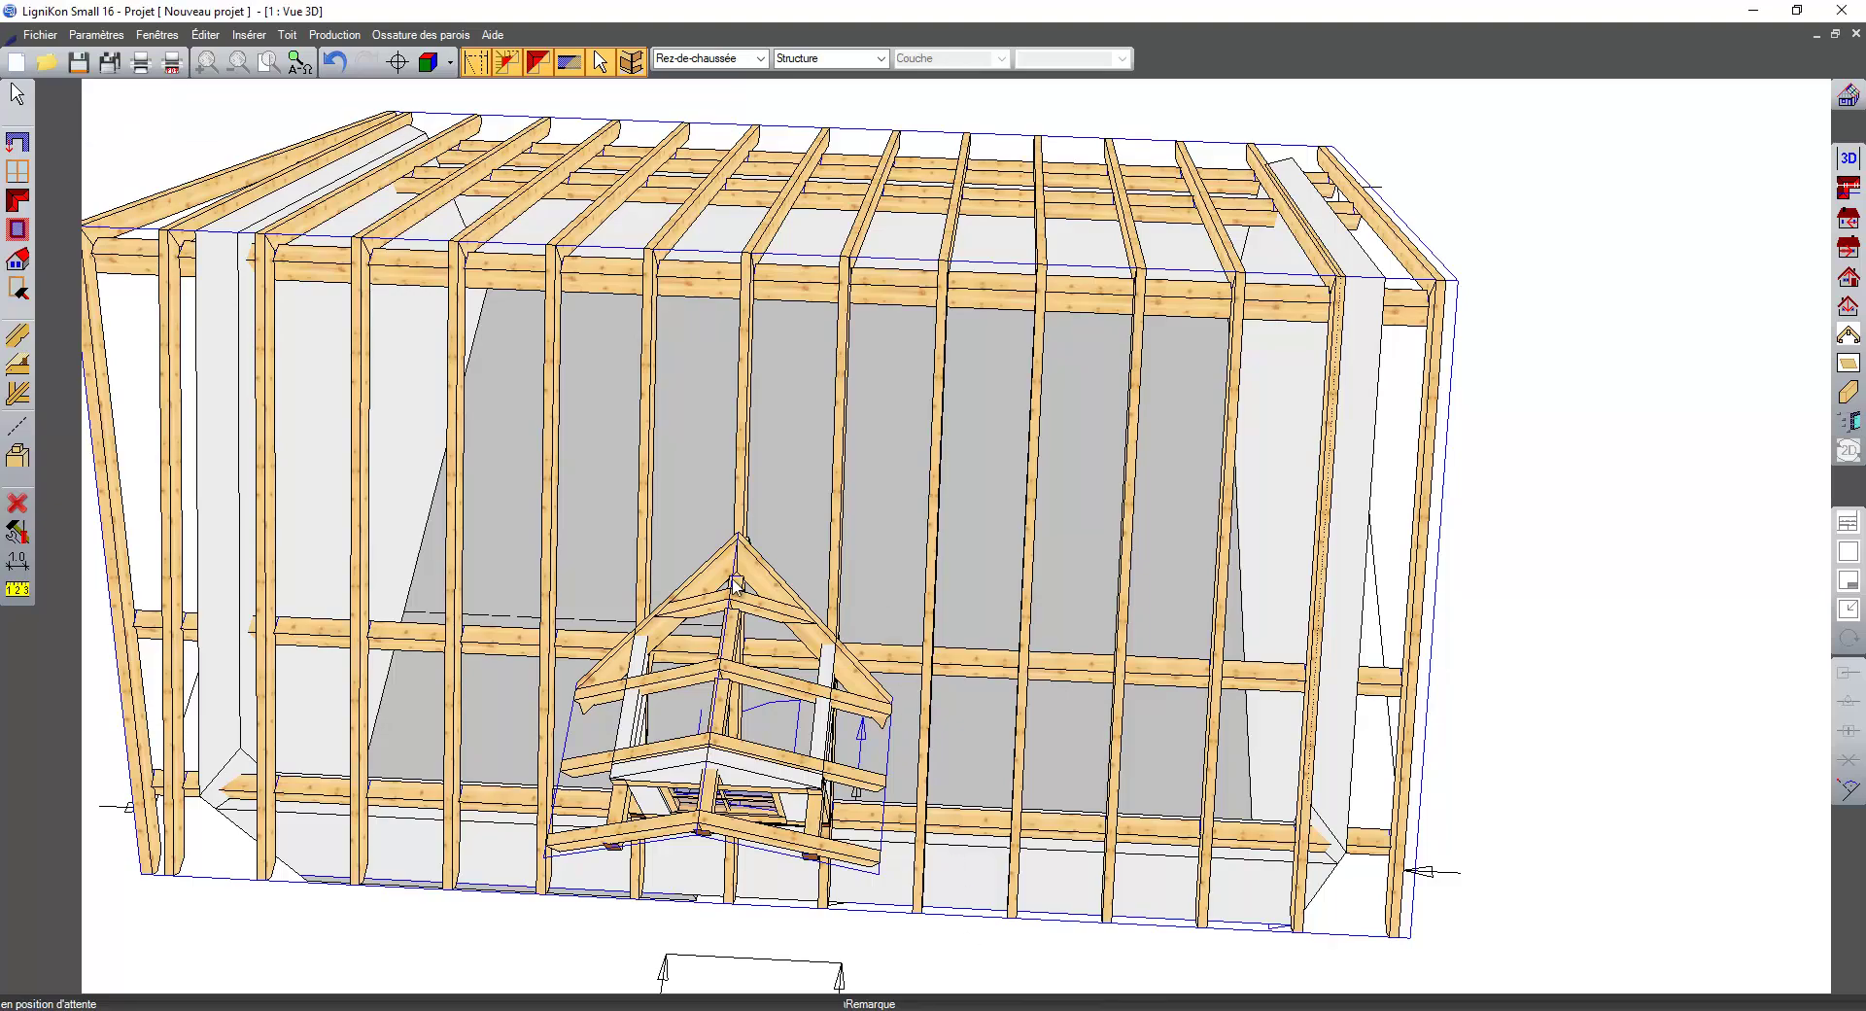
middle_drag(1013, 444, 1179, 383)
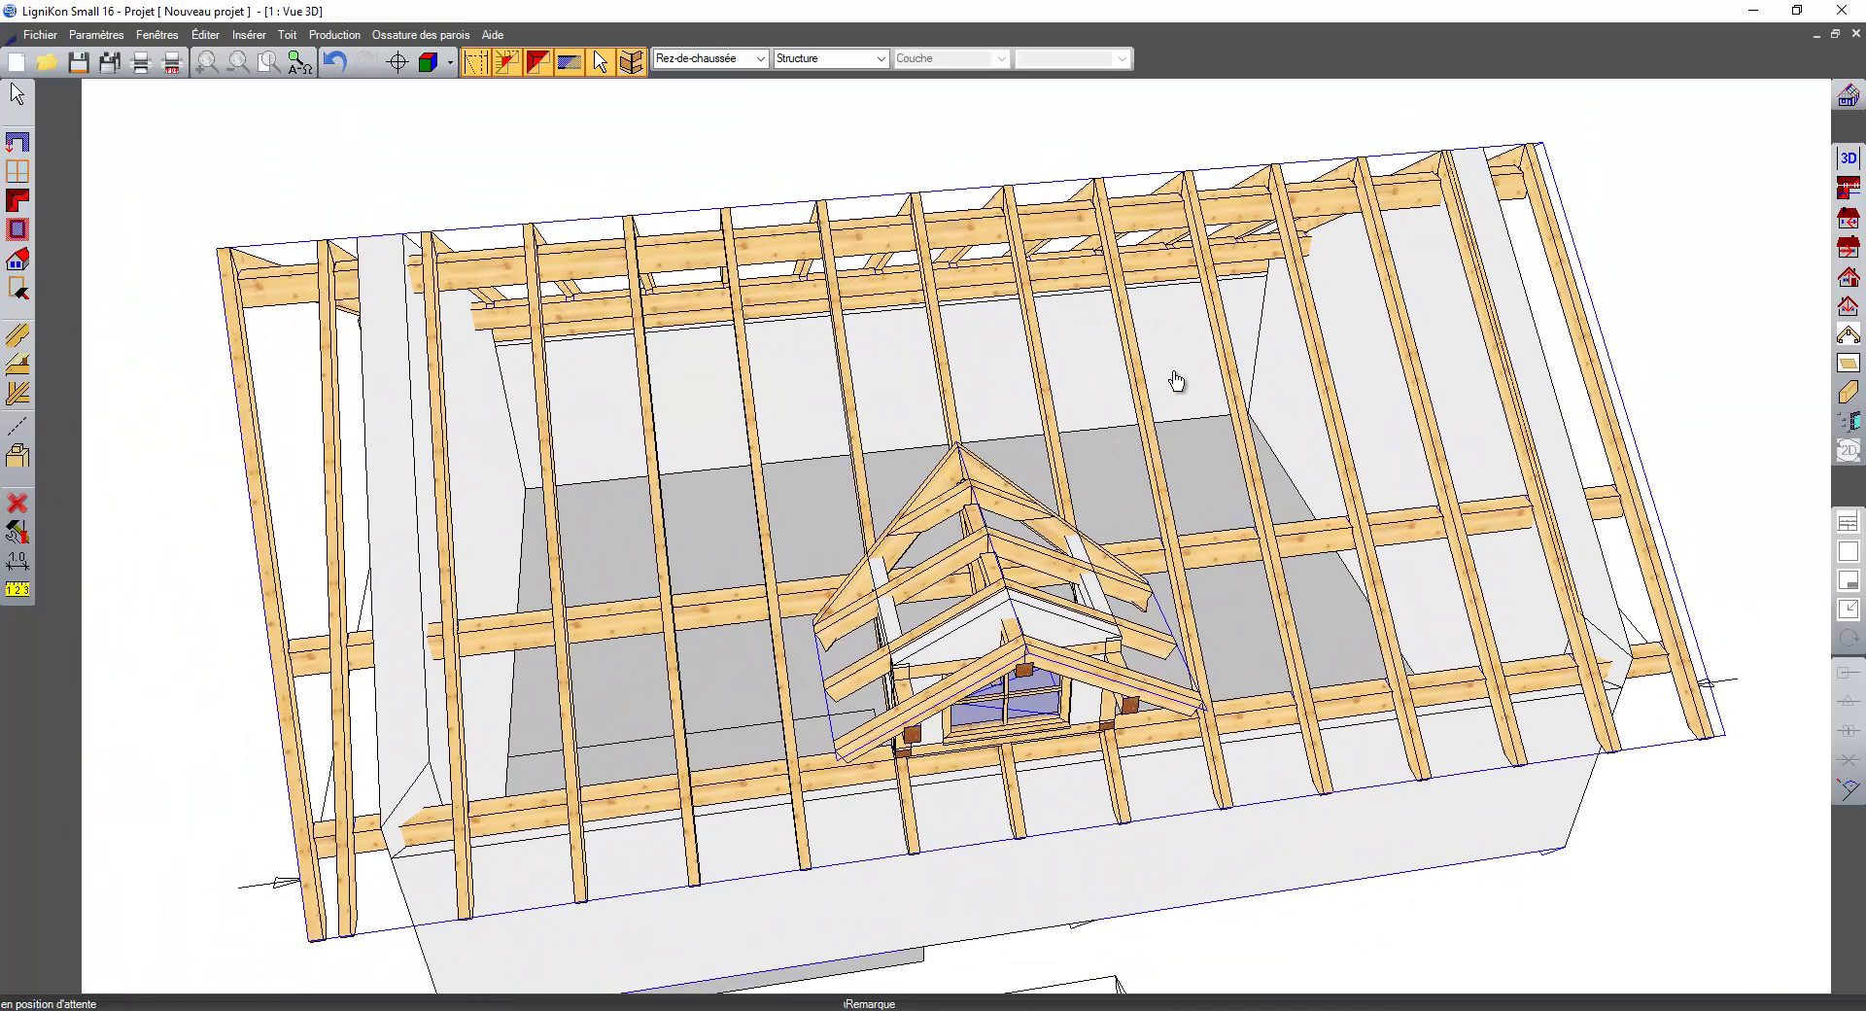
scroll(1144, 379, down, 2)
middle_drag(952, 457, 931, 399)
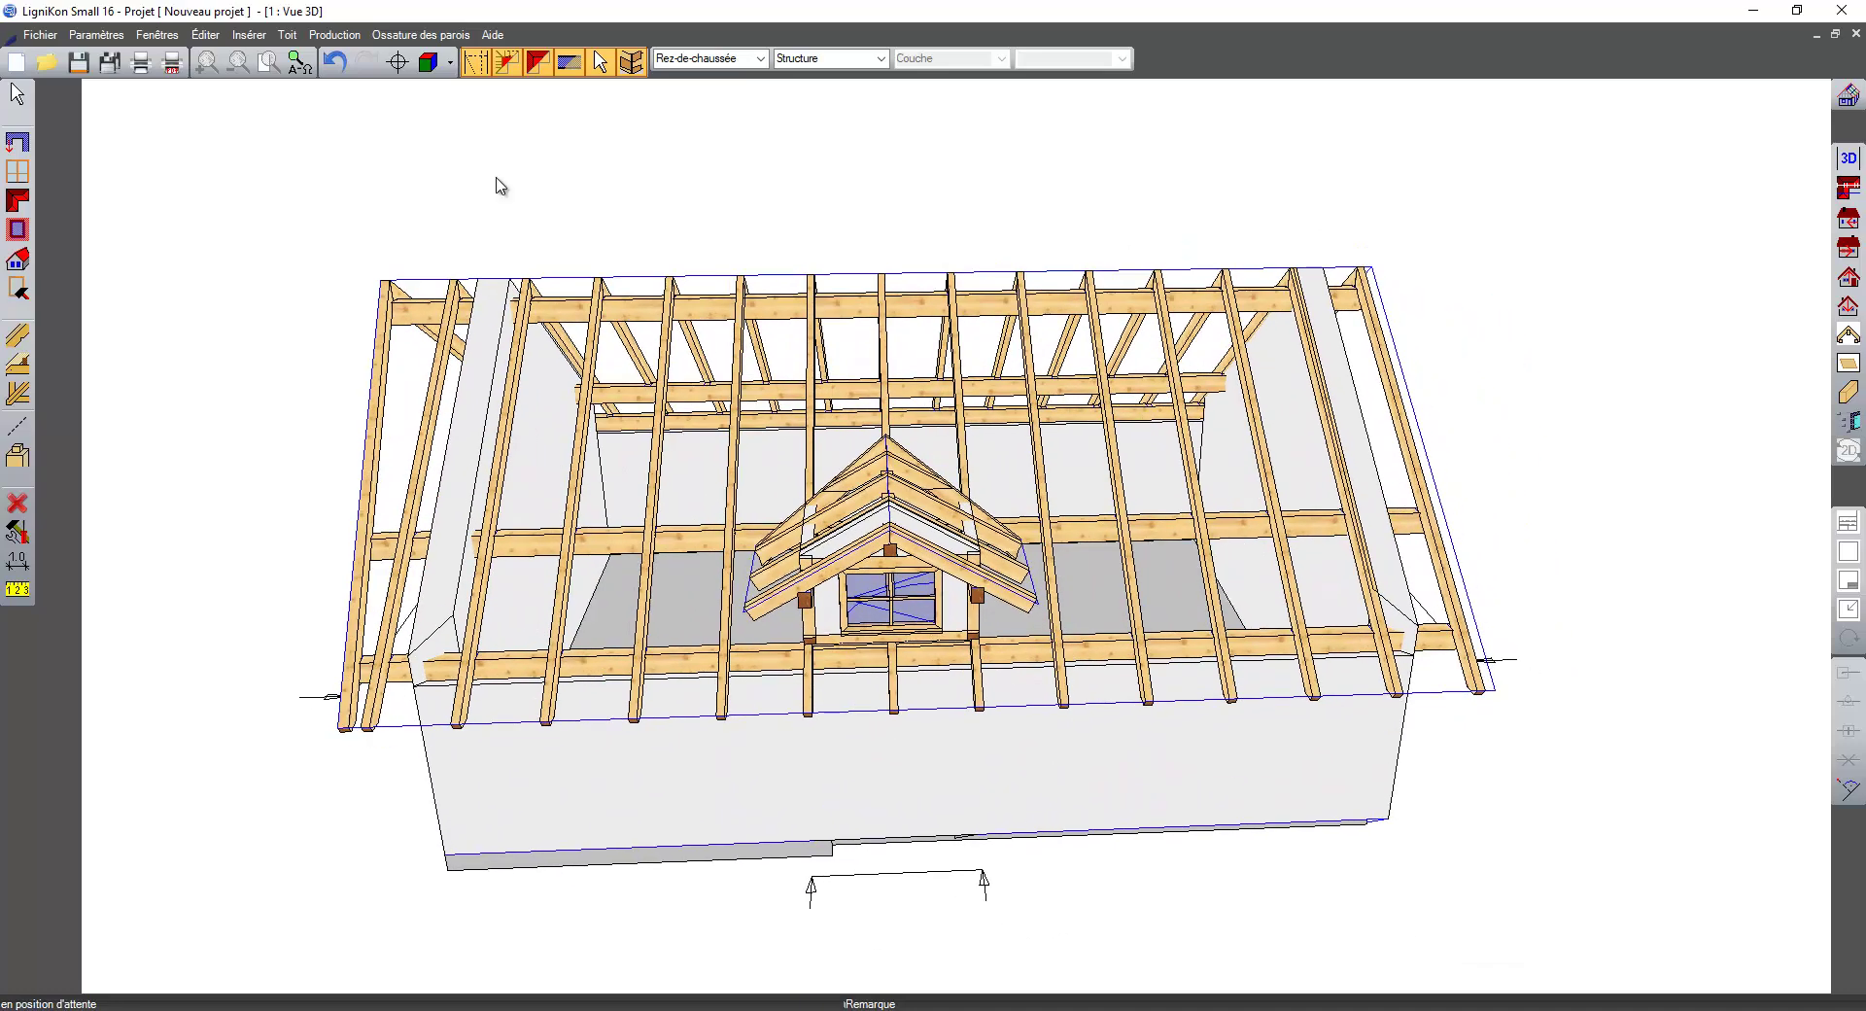
click(334, 36)
mouse_move(355, 78)
click(428, 118)
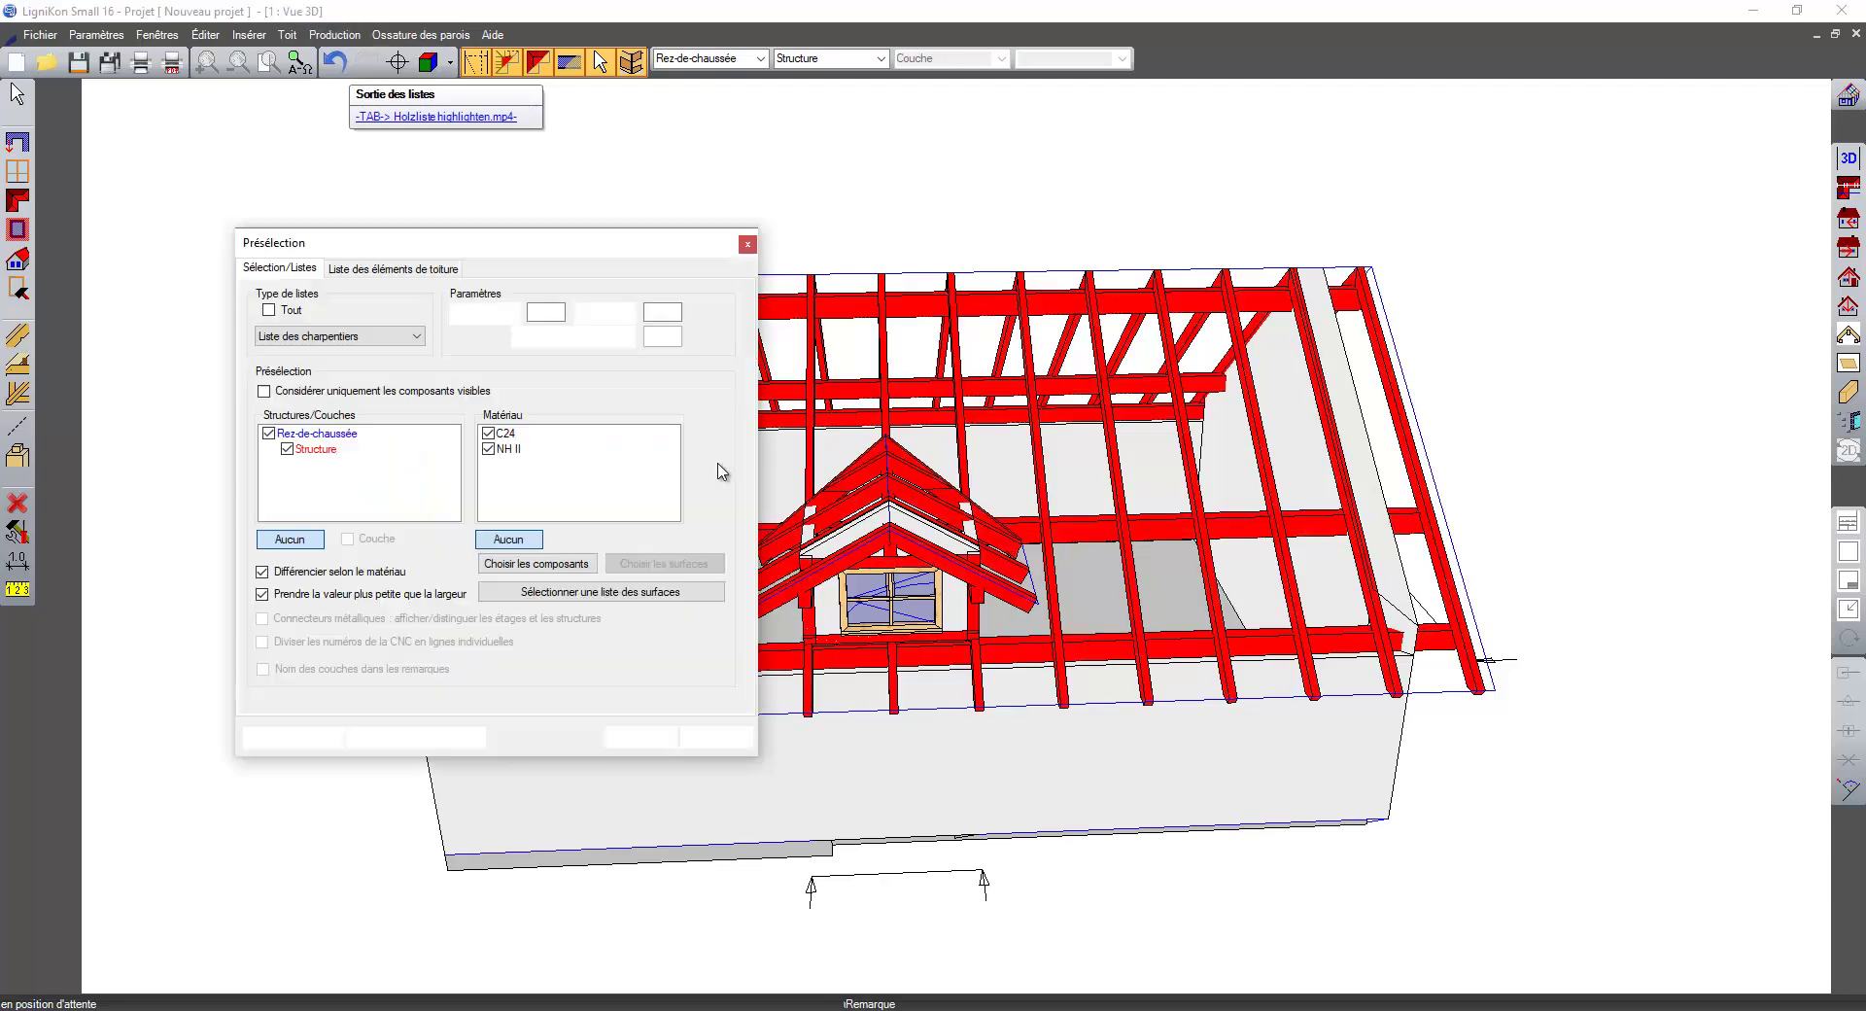
drag(461, 250, 321, 131)
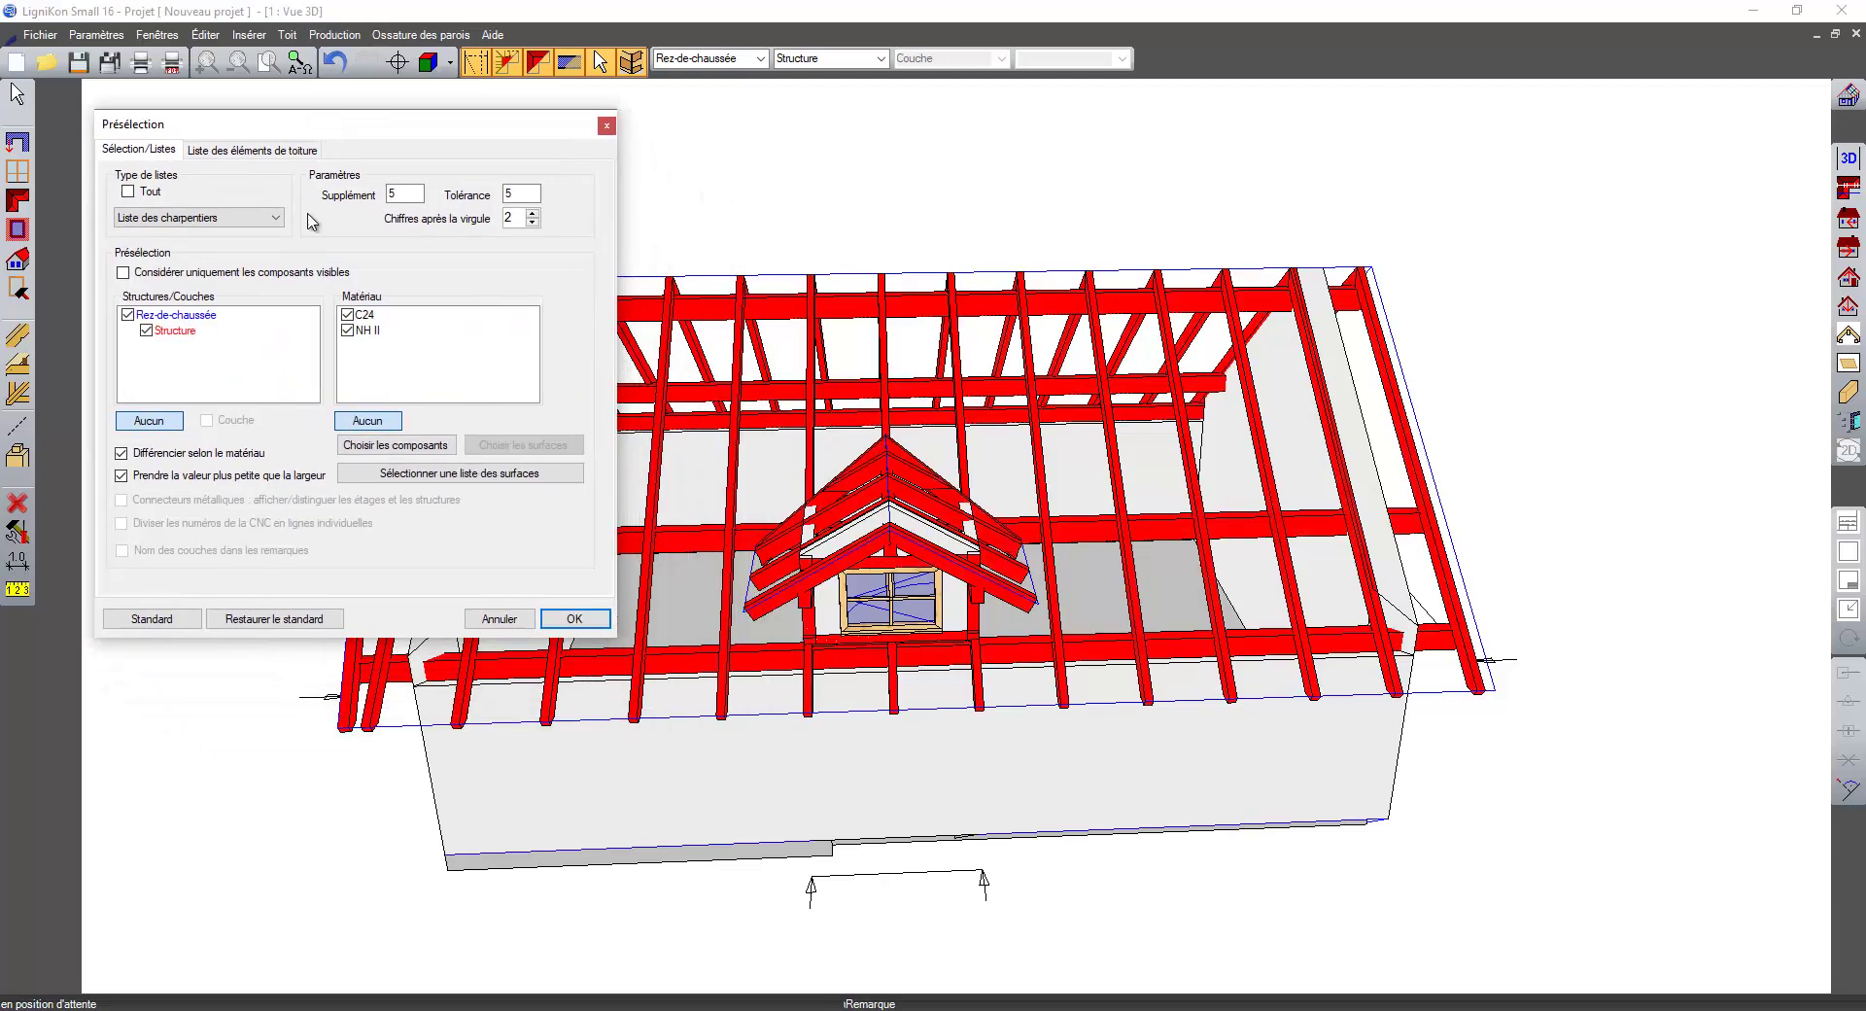
click(573, 618)
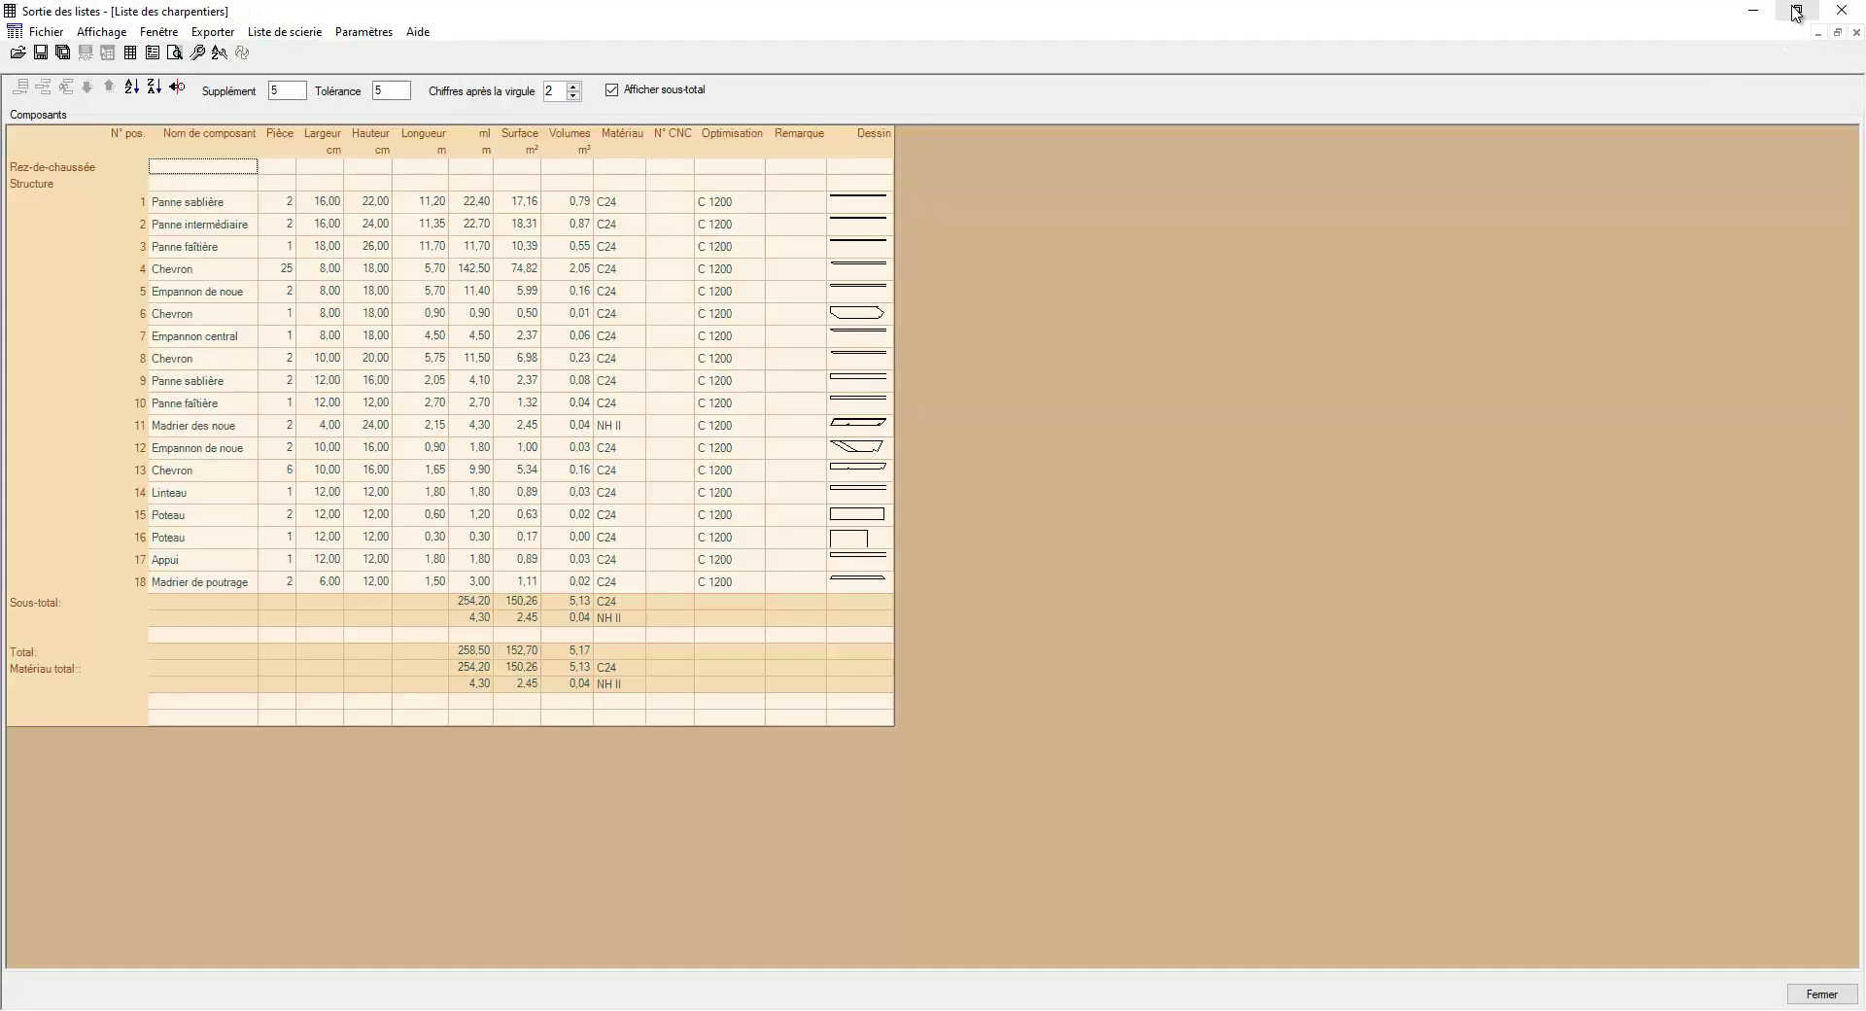
- Resize the list window beside the 3D model and highlight component rows 2 to 5 and 8 to 12 to locate them
click(1797, 10)
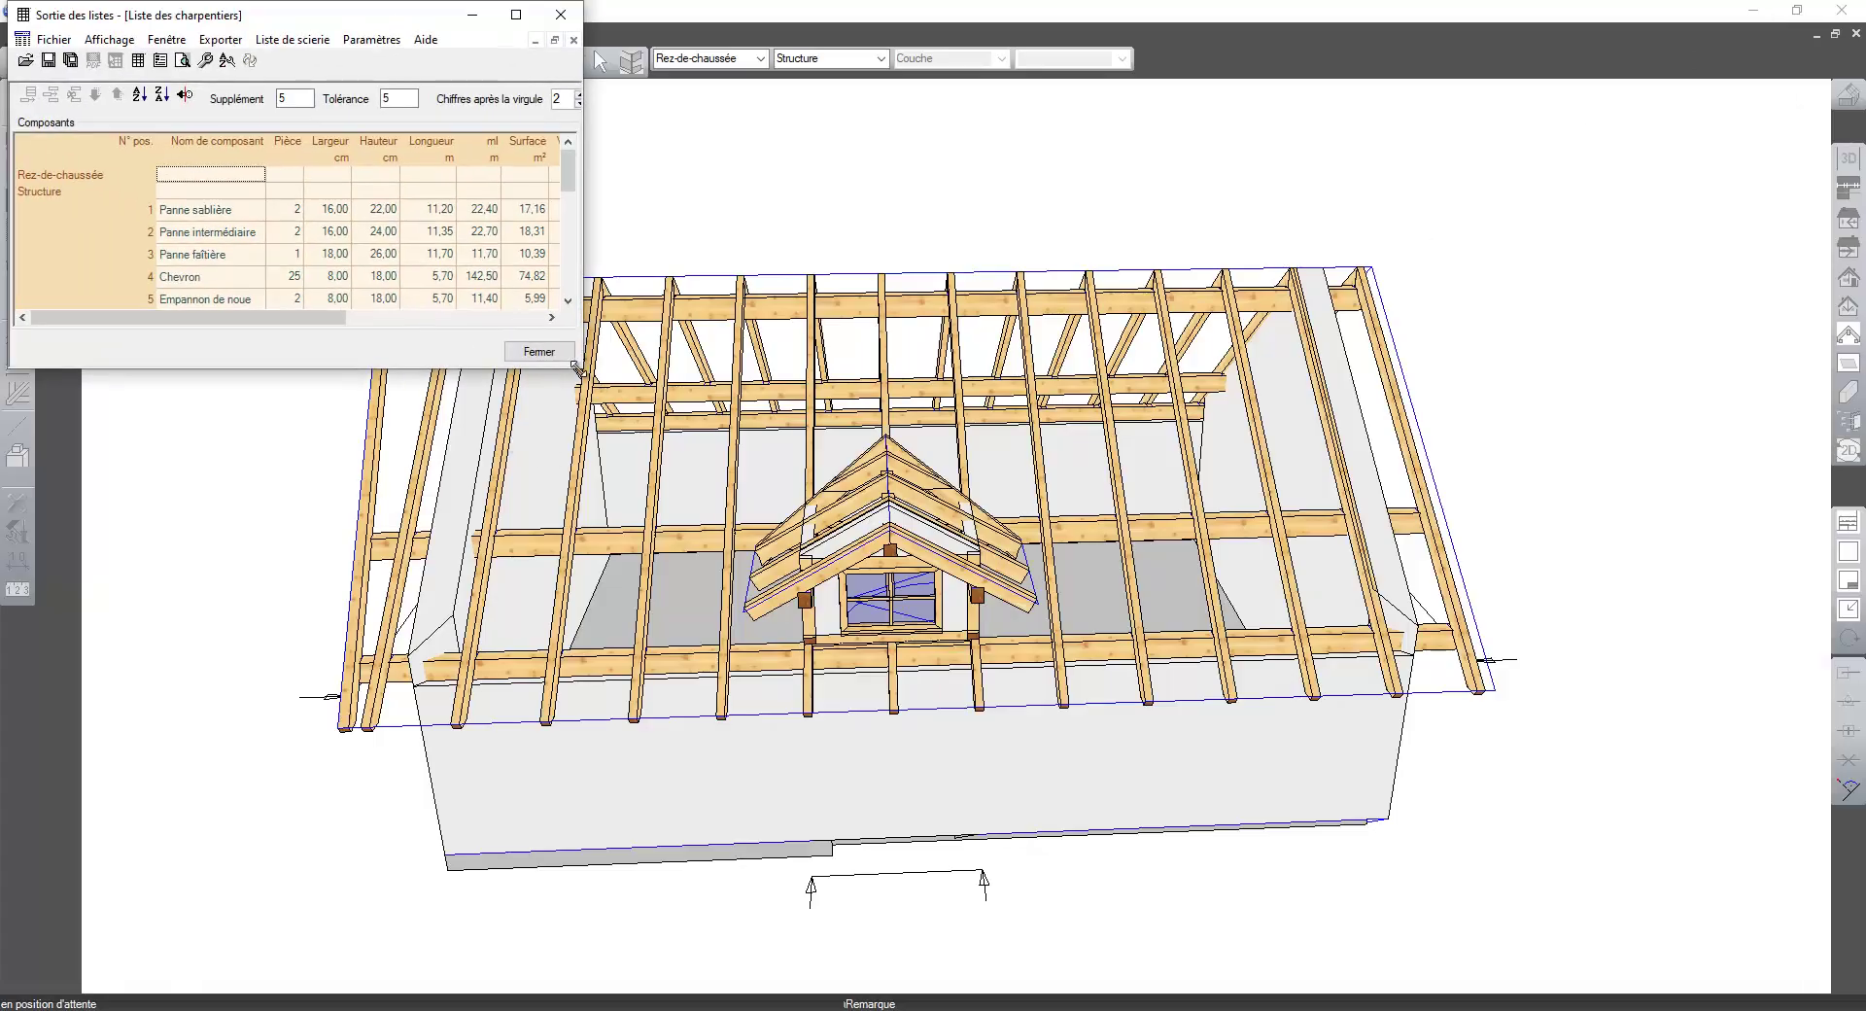
drag(576, 368, 848, 756)
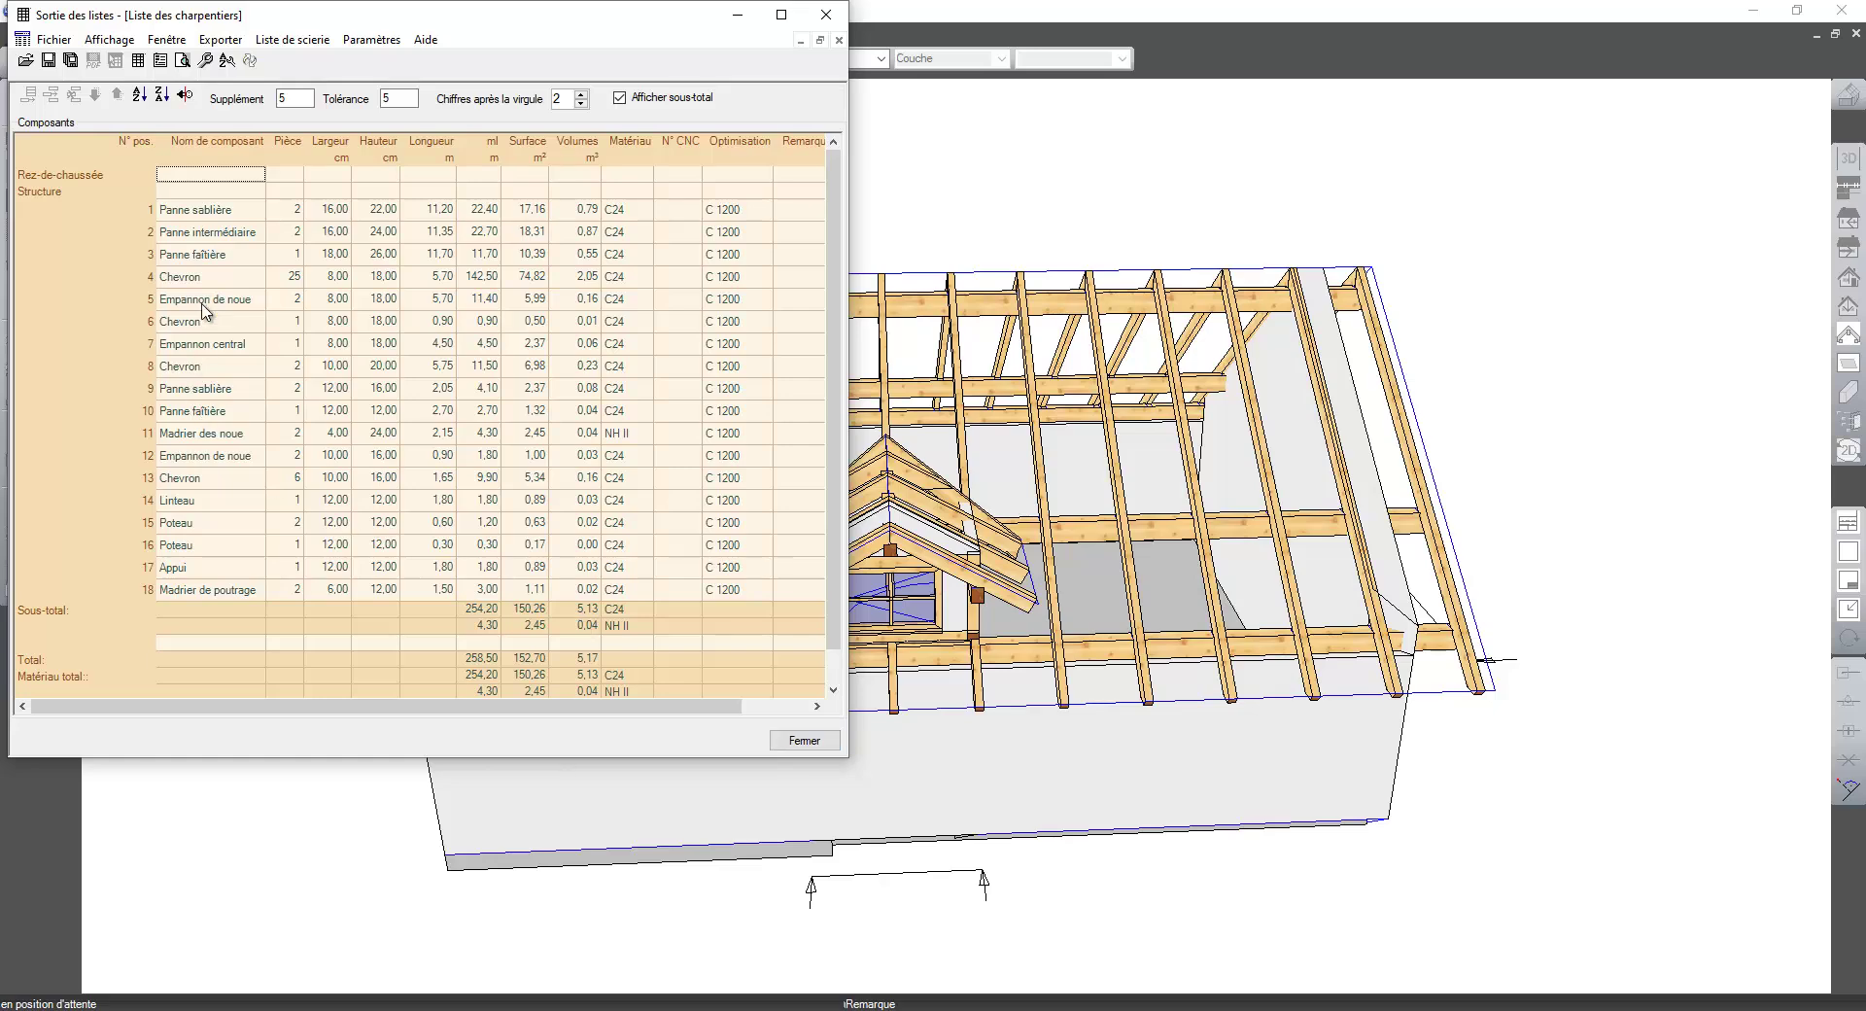
drag(204, 309, 228, 462)
drag(212, 254, 219, 300)
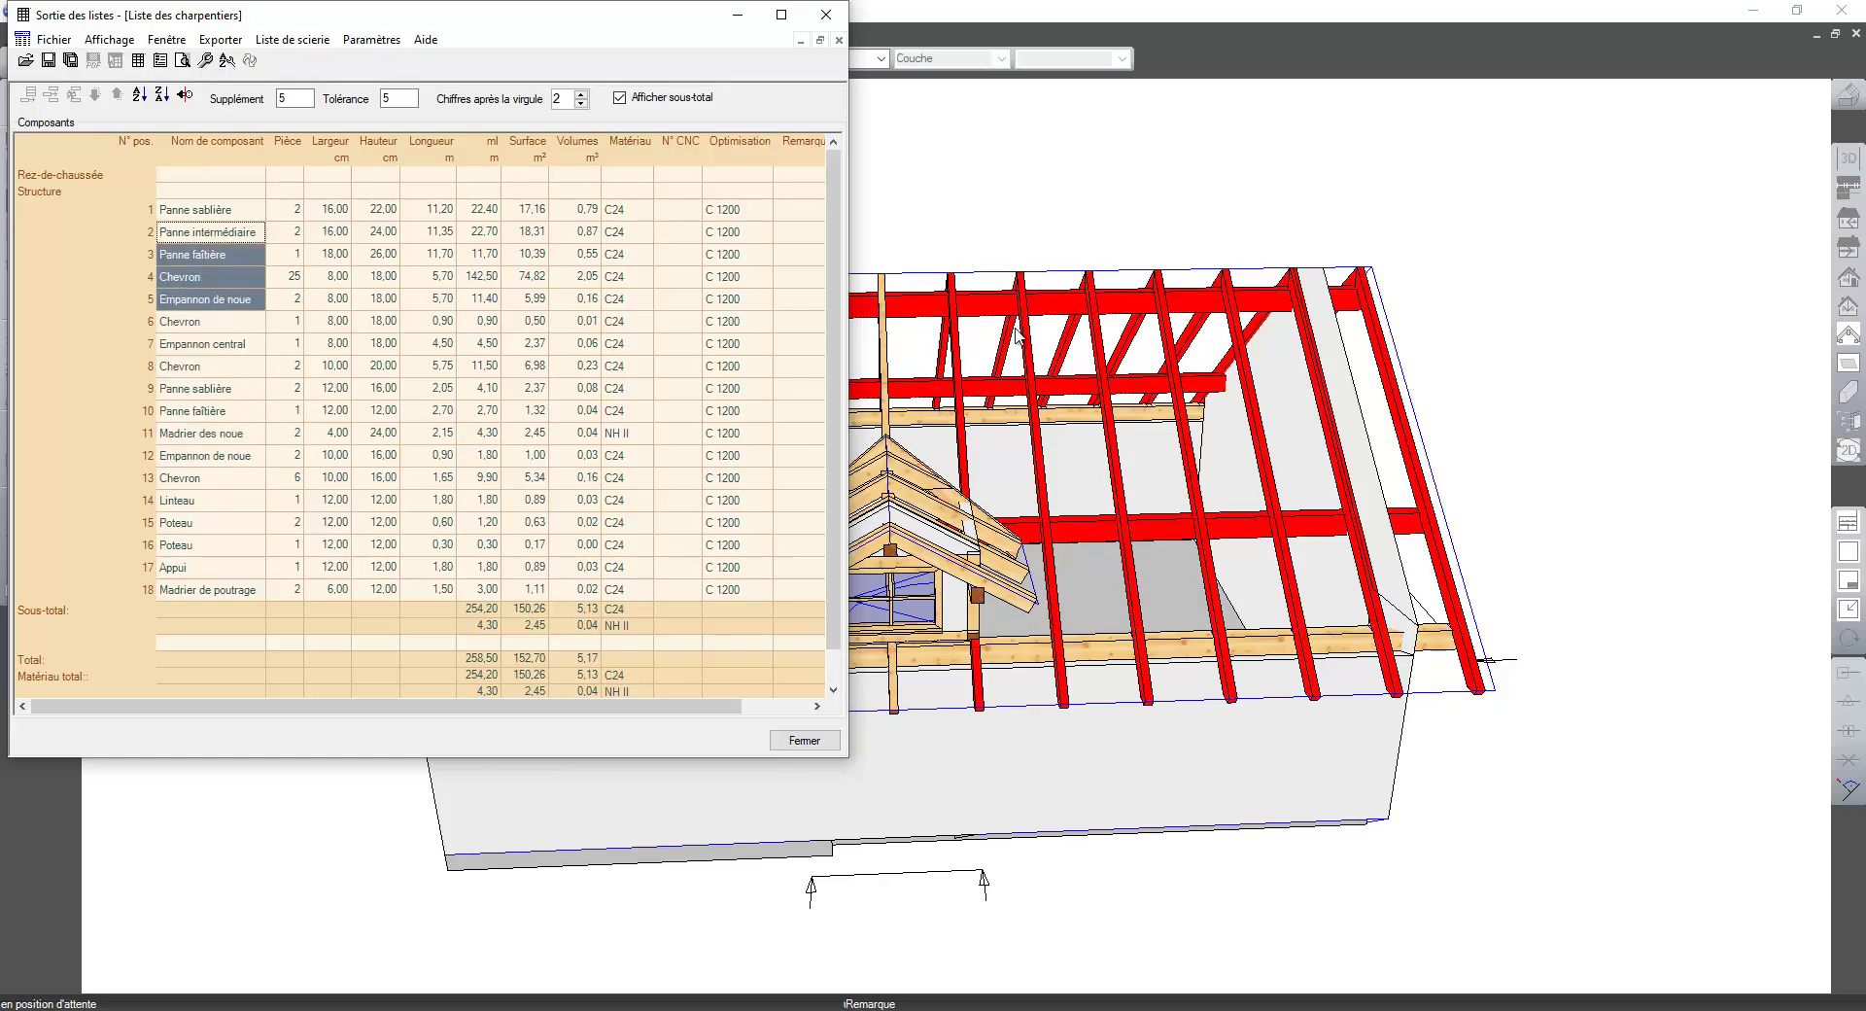
drag(219, 388, 222, 455)
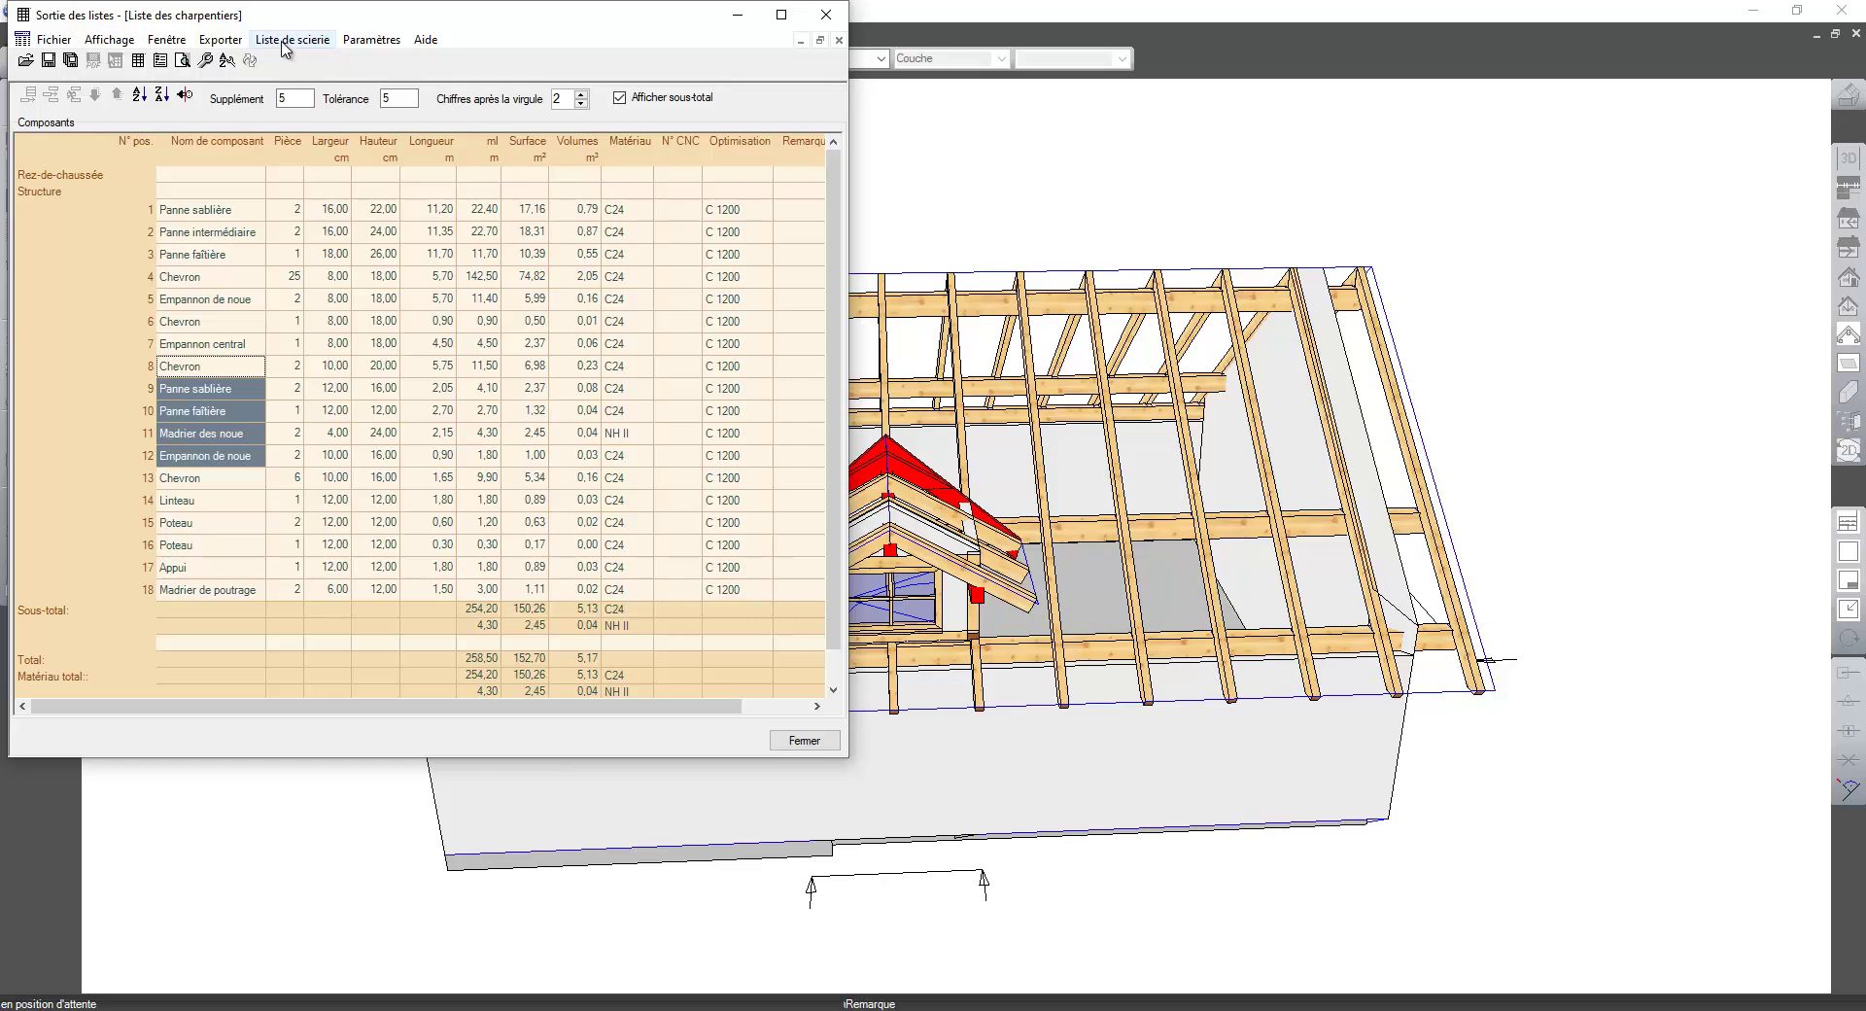
- Export the carpenters' list to MS-Excel and close the list output, accepting the saw-list numbers and parameter changes
click(220, 40)
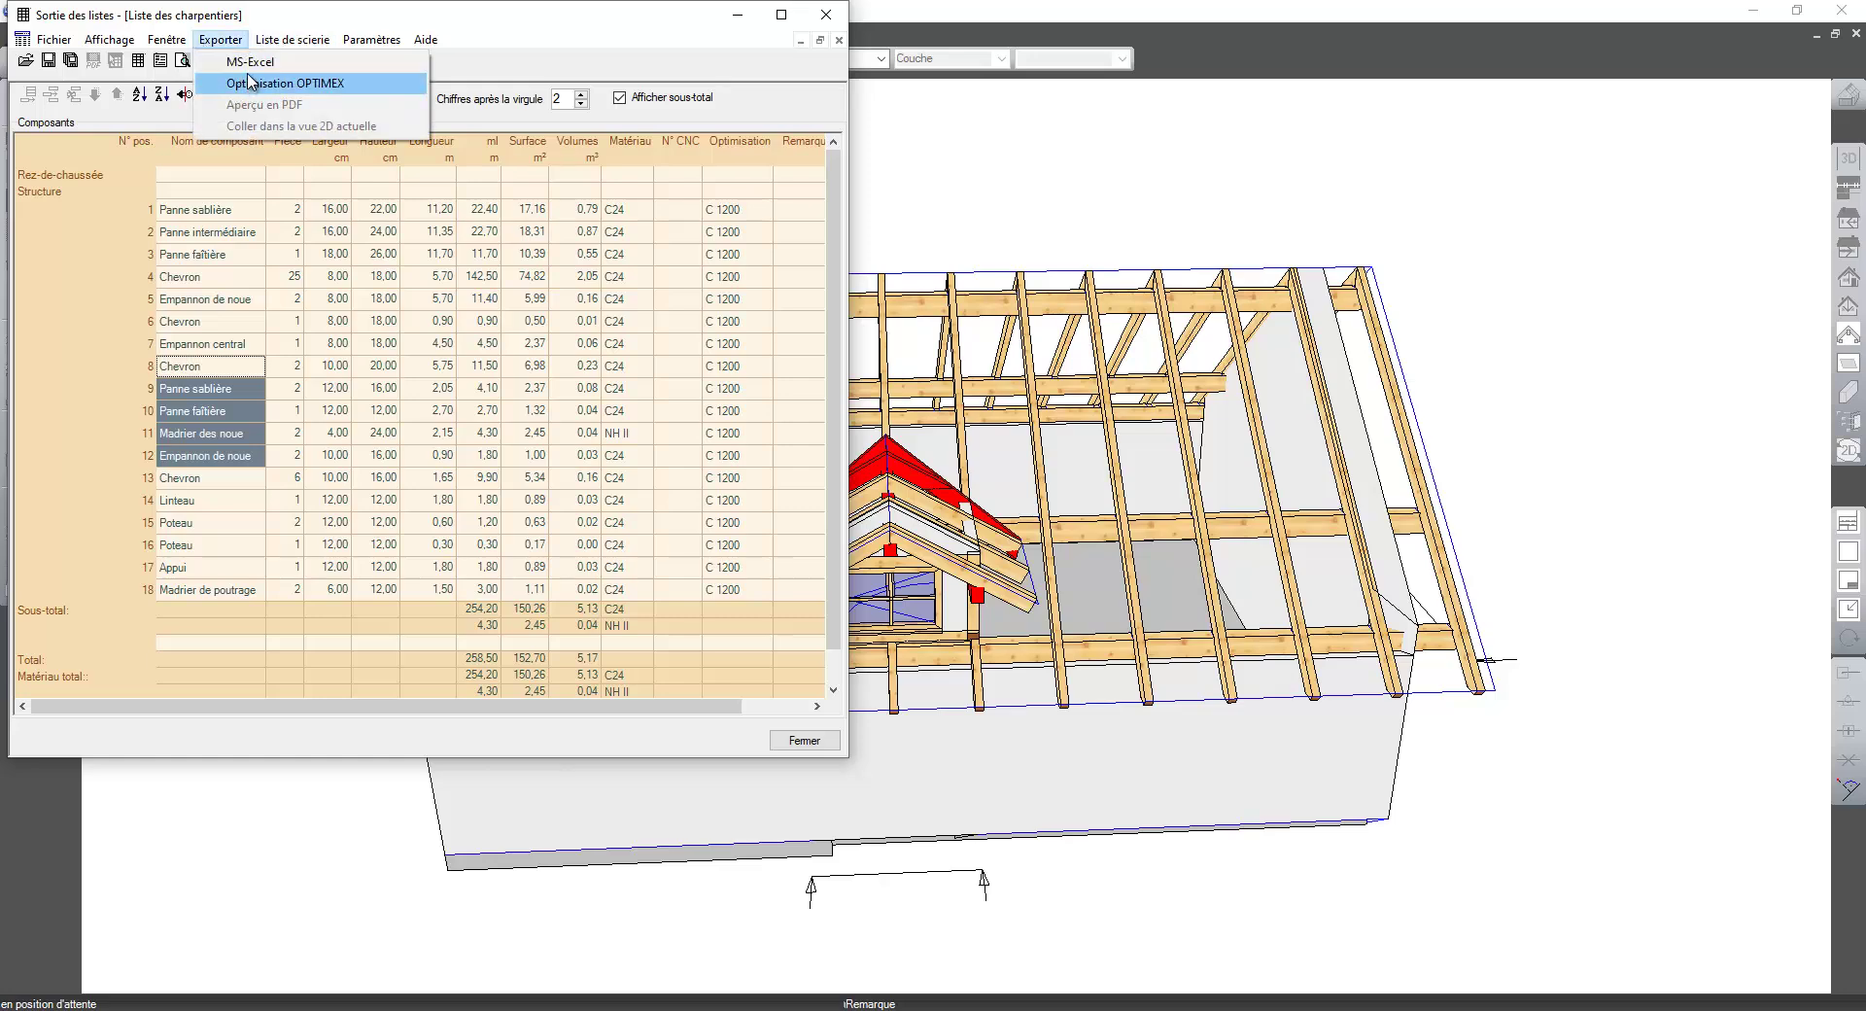
click(268, 85)
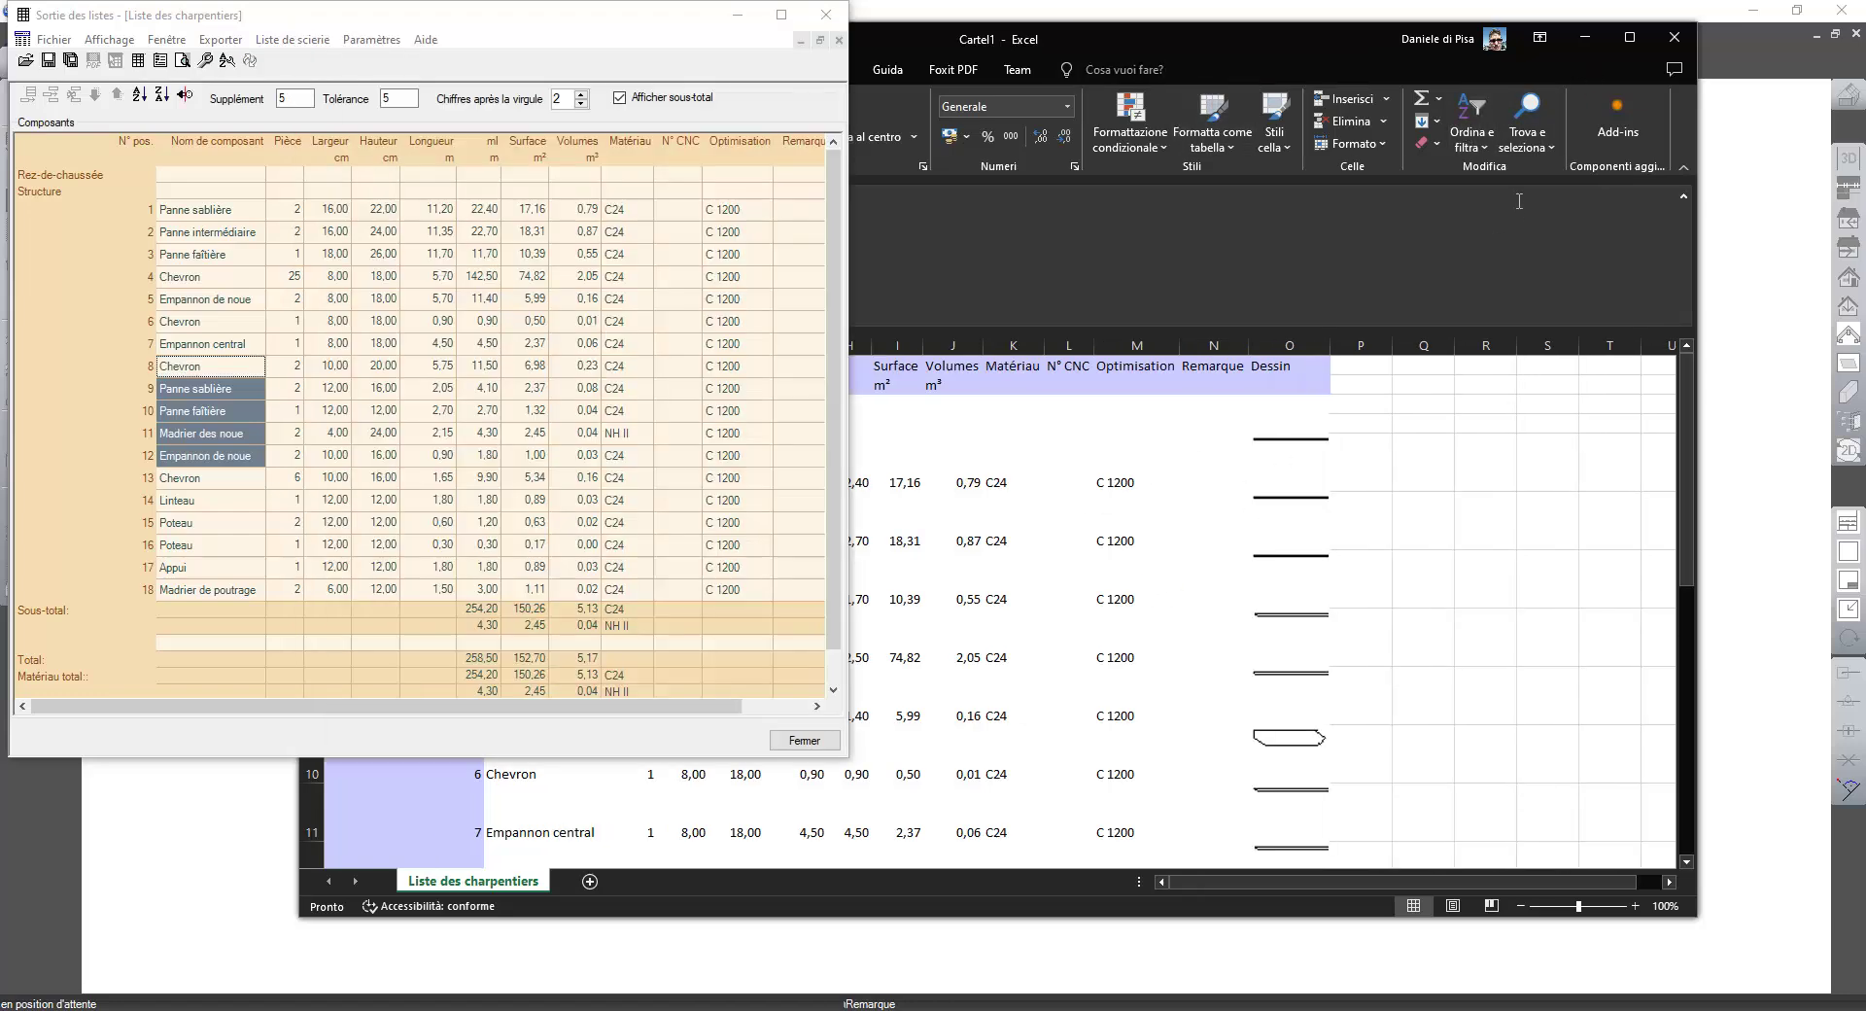
click(826, 14)
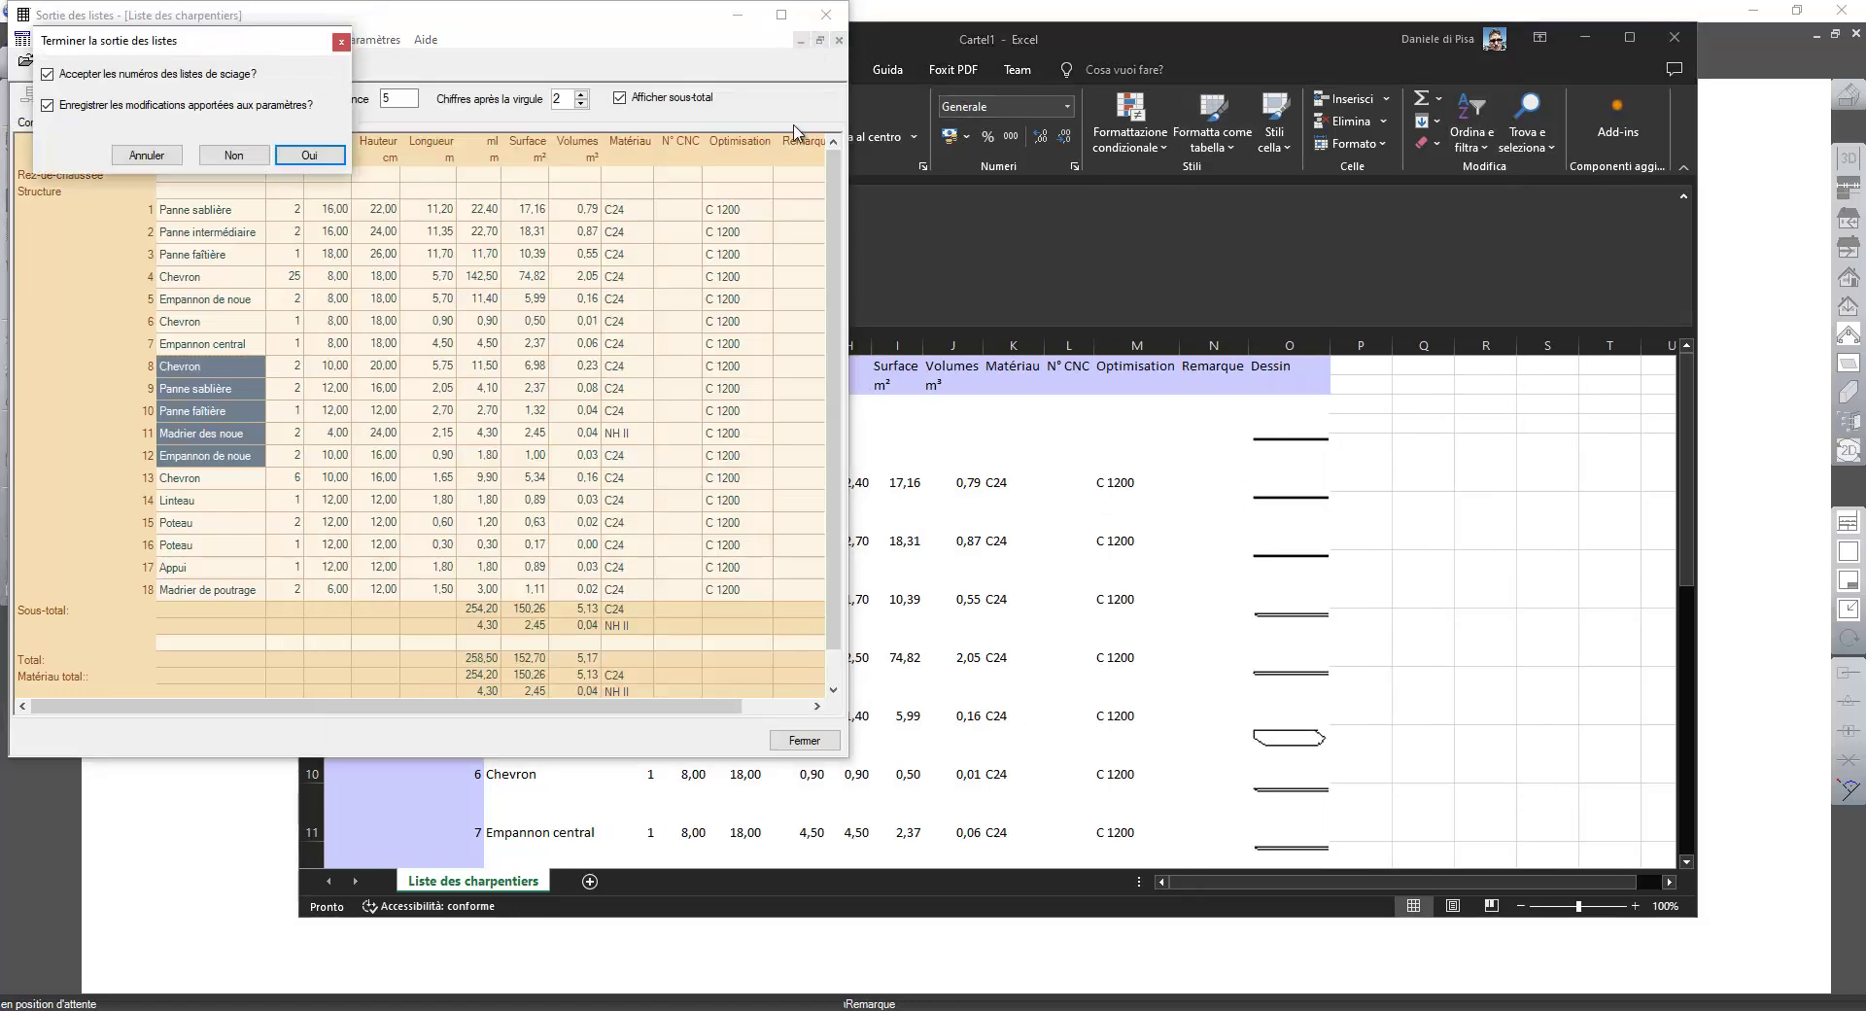
click(293, 158)
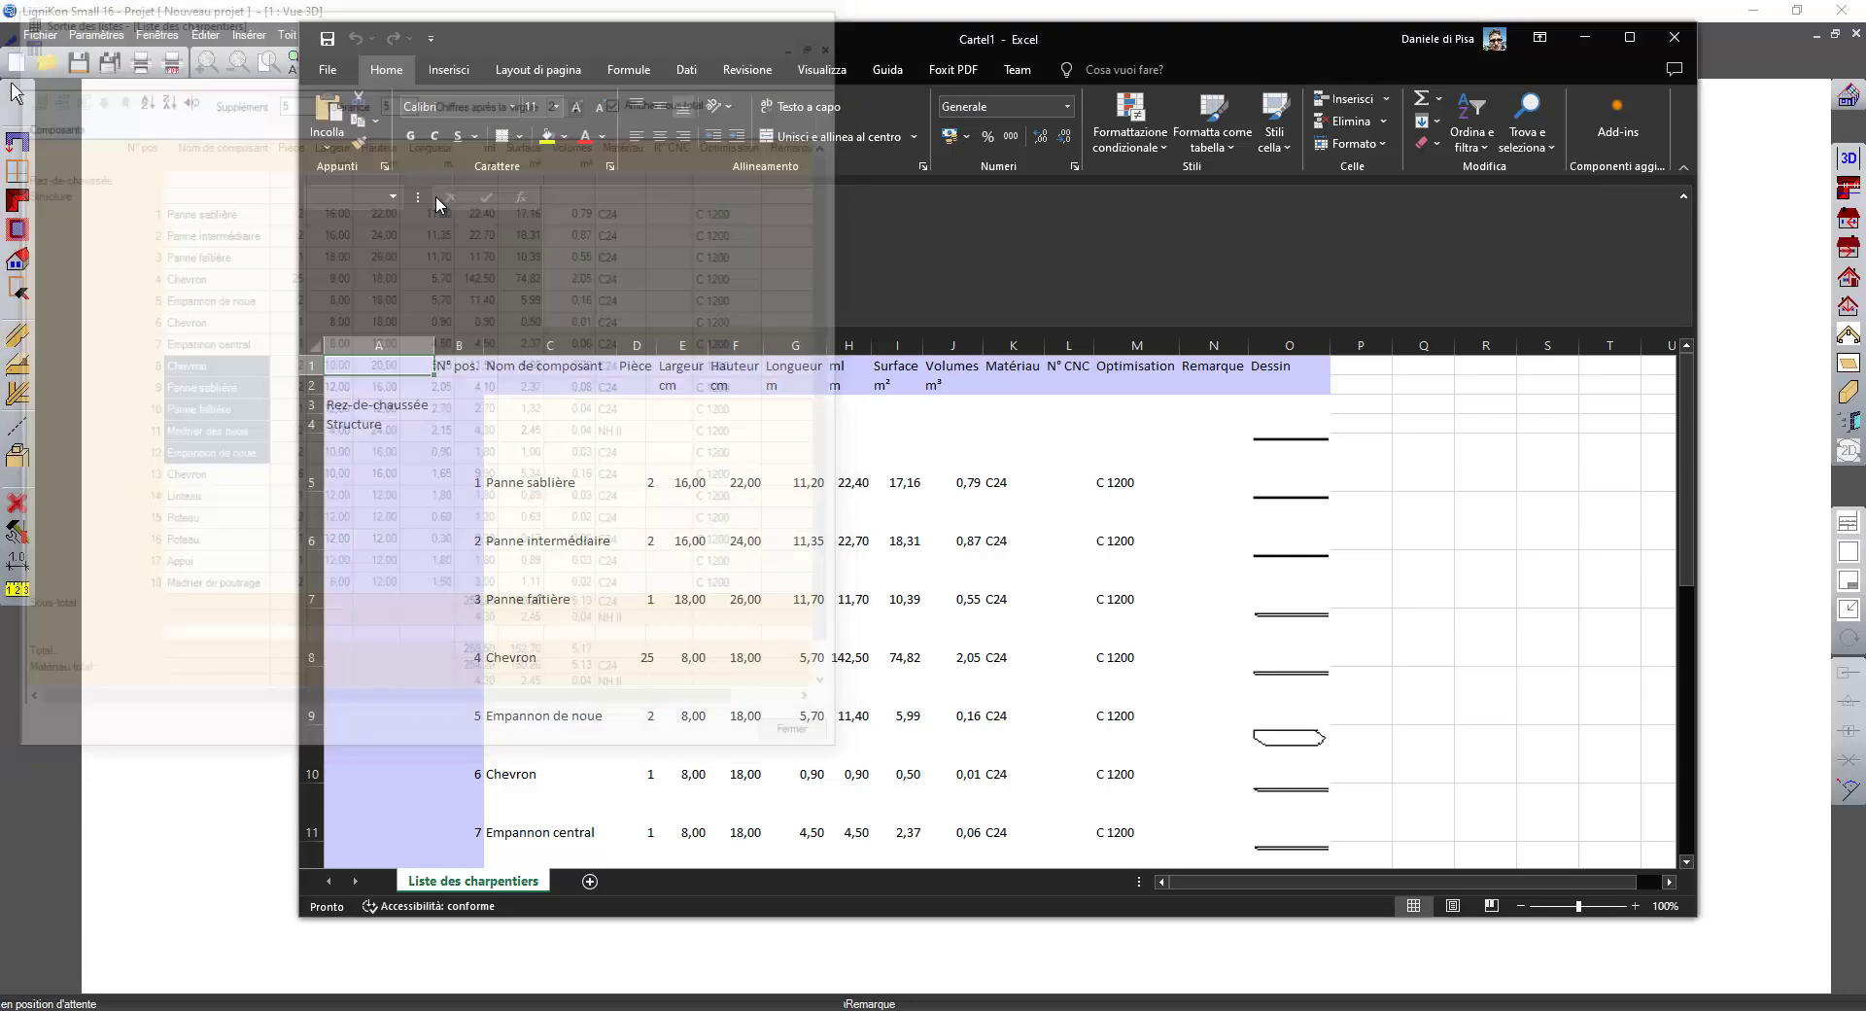
- Examine the exported Excel list and the formulas behind the first purlin's surface, volume and linear-metre cells I5, J5 and H5
click(717, 502)
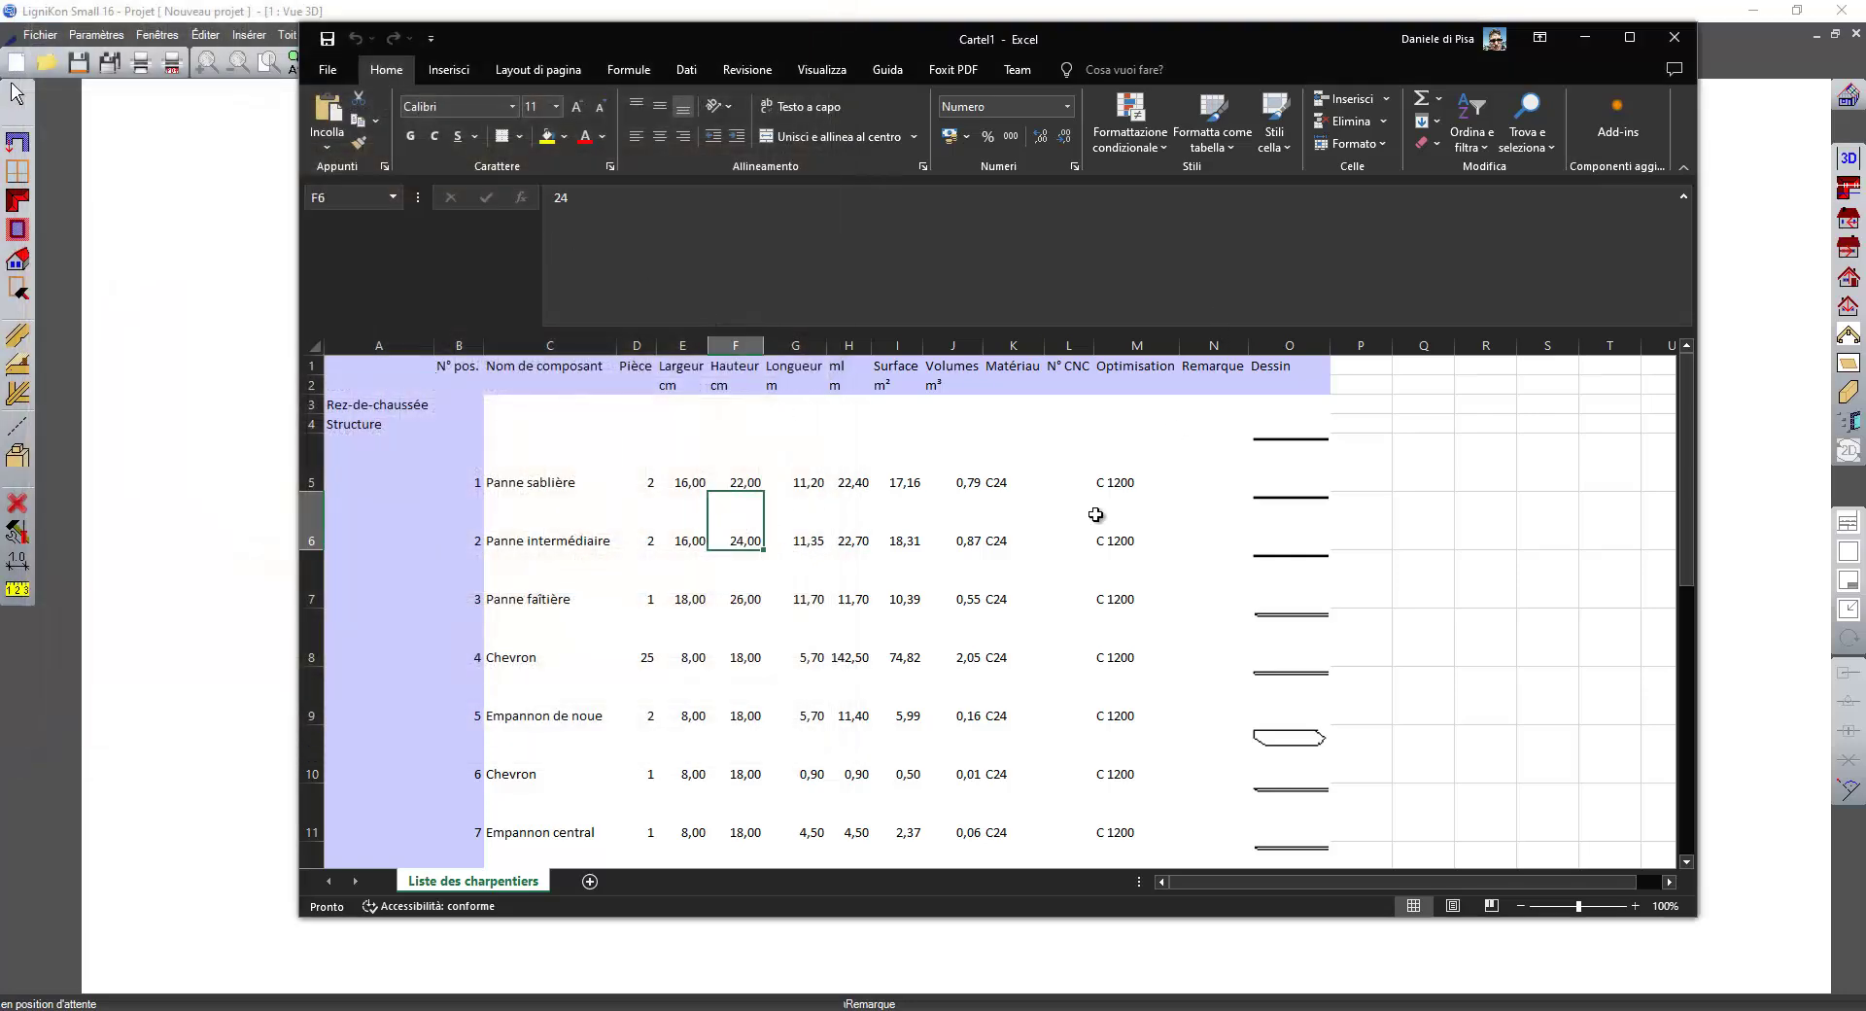
scroll(1070, 607, down, 5)
scroll(1058, 638, up, 5)
click(896, 479)
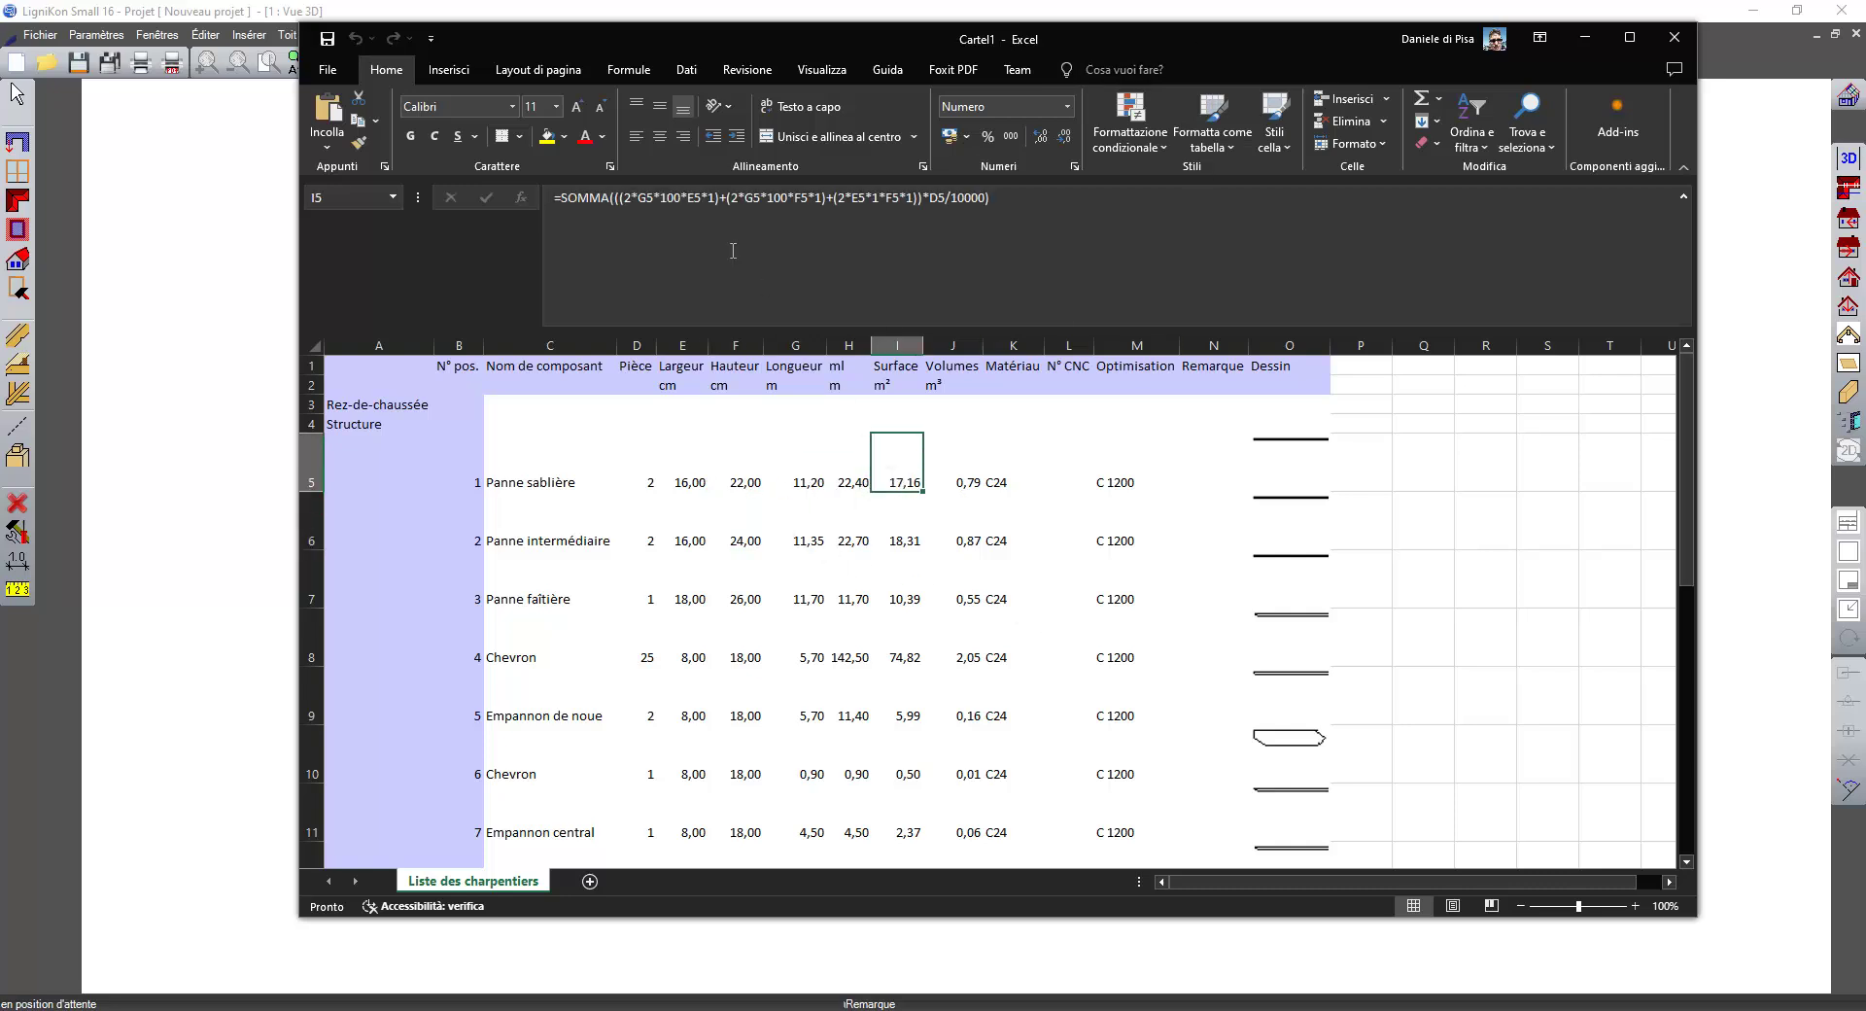
click(559, 197)
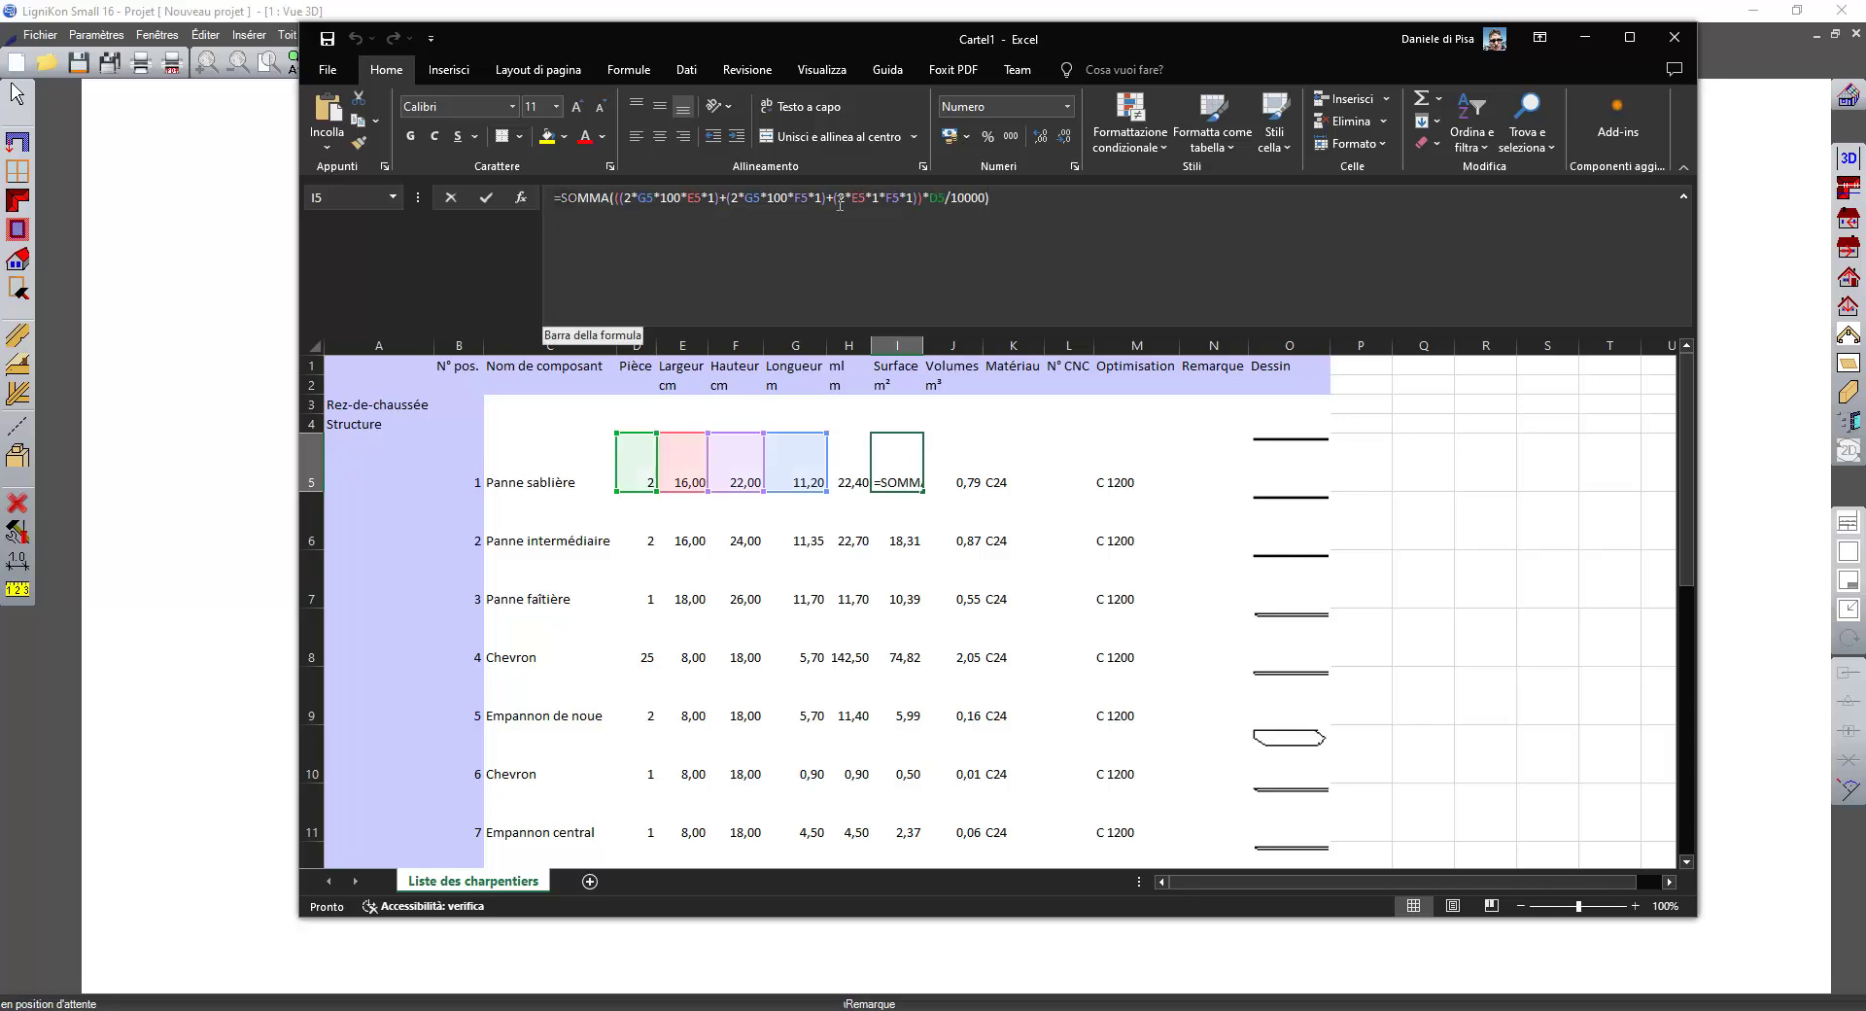
click(899, 476)
click(957, 486)
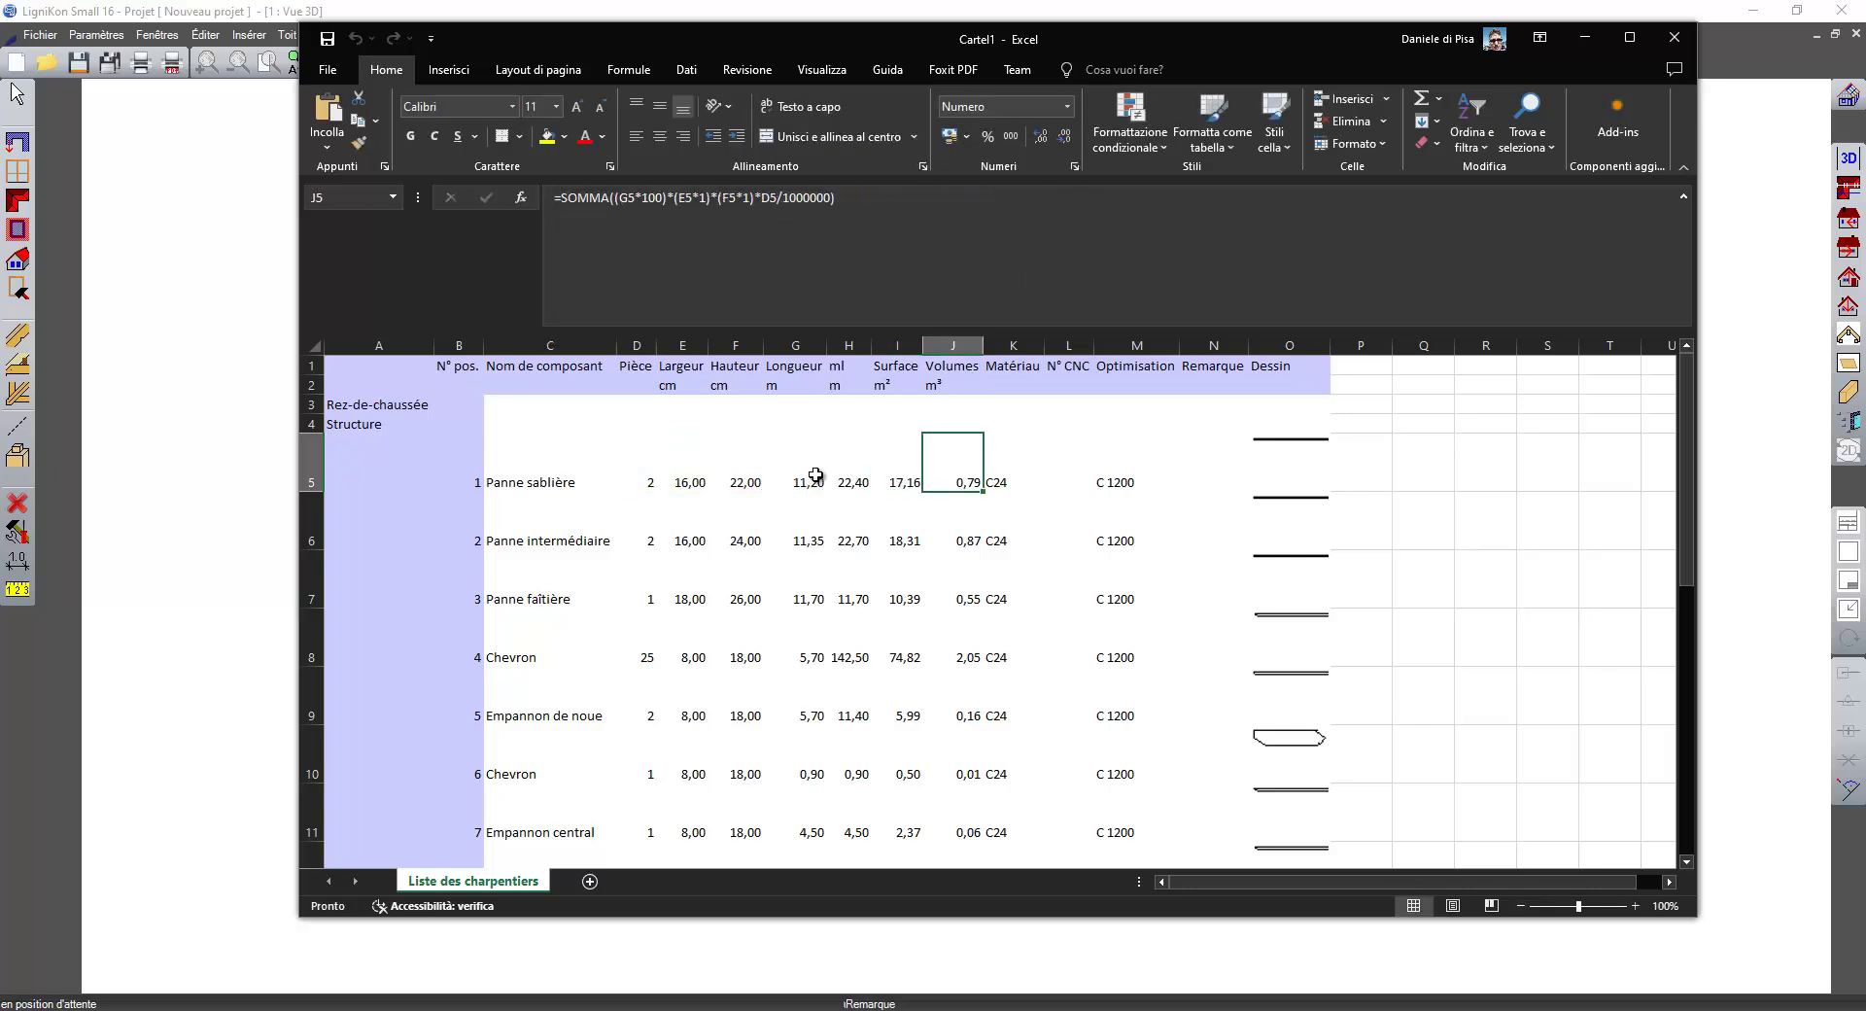
click(841, 482)
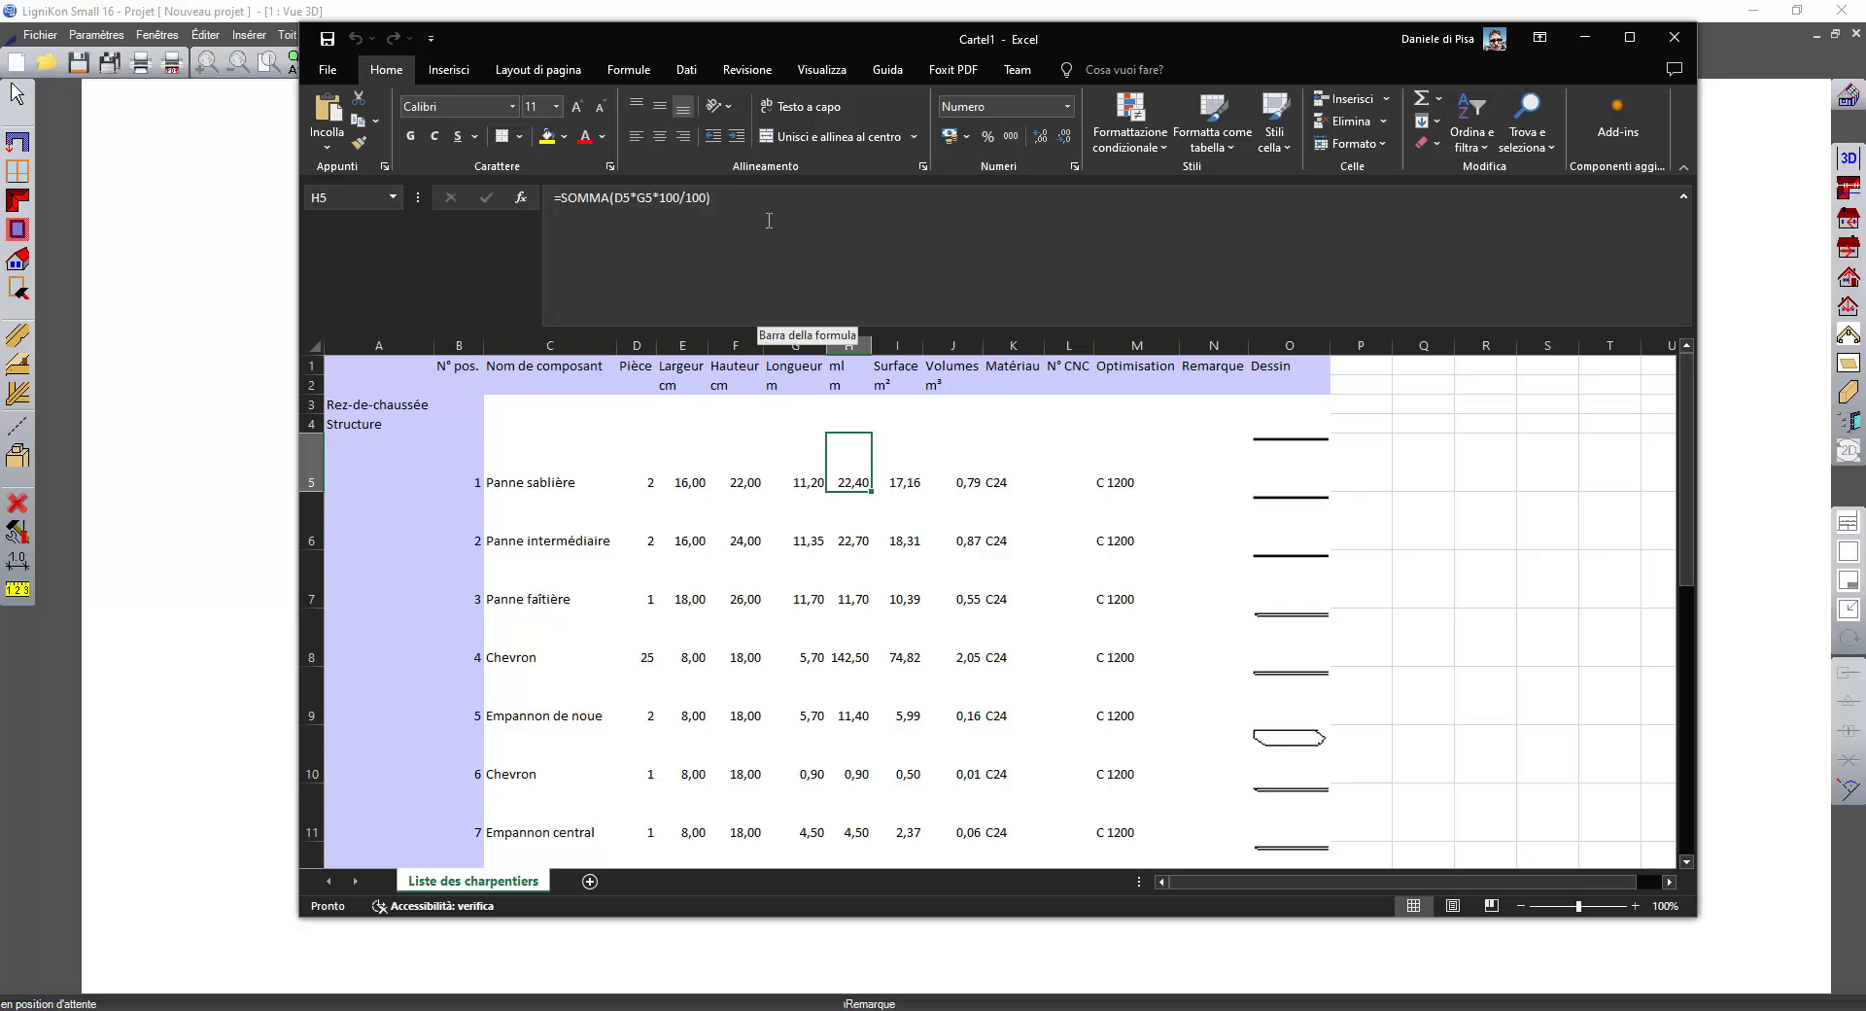
- Test the list formulas by setting the Panne sablière quantity in D5 to 1 and 10, and restore it to 2
click(646, 481)
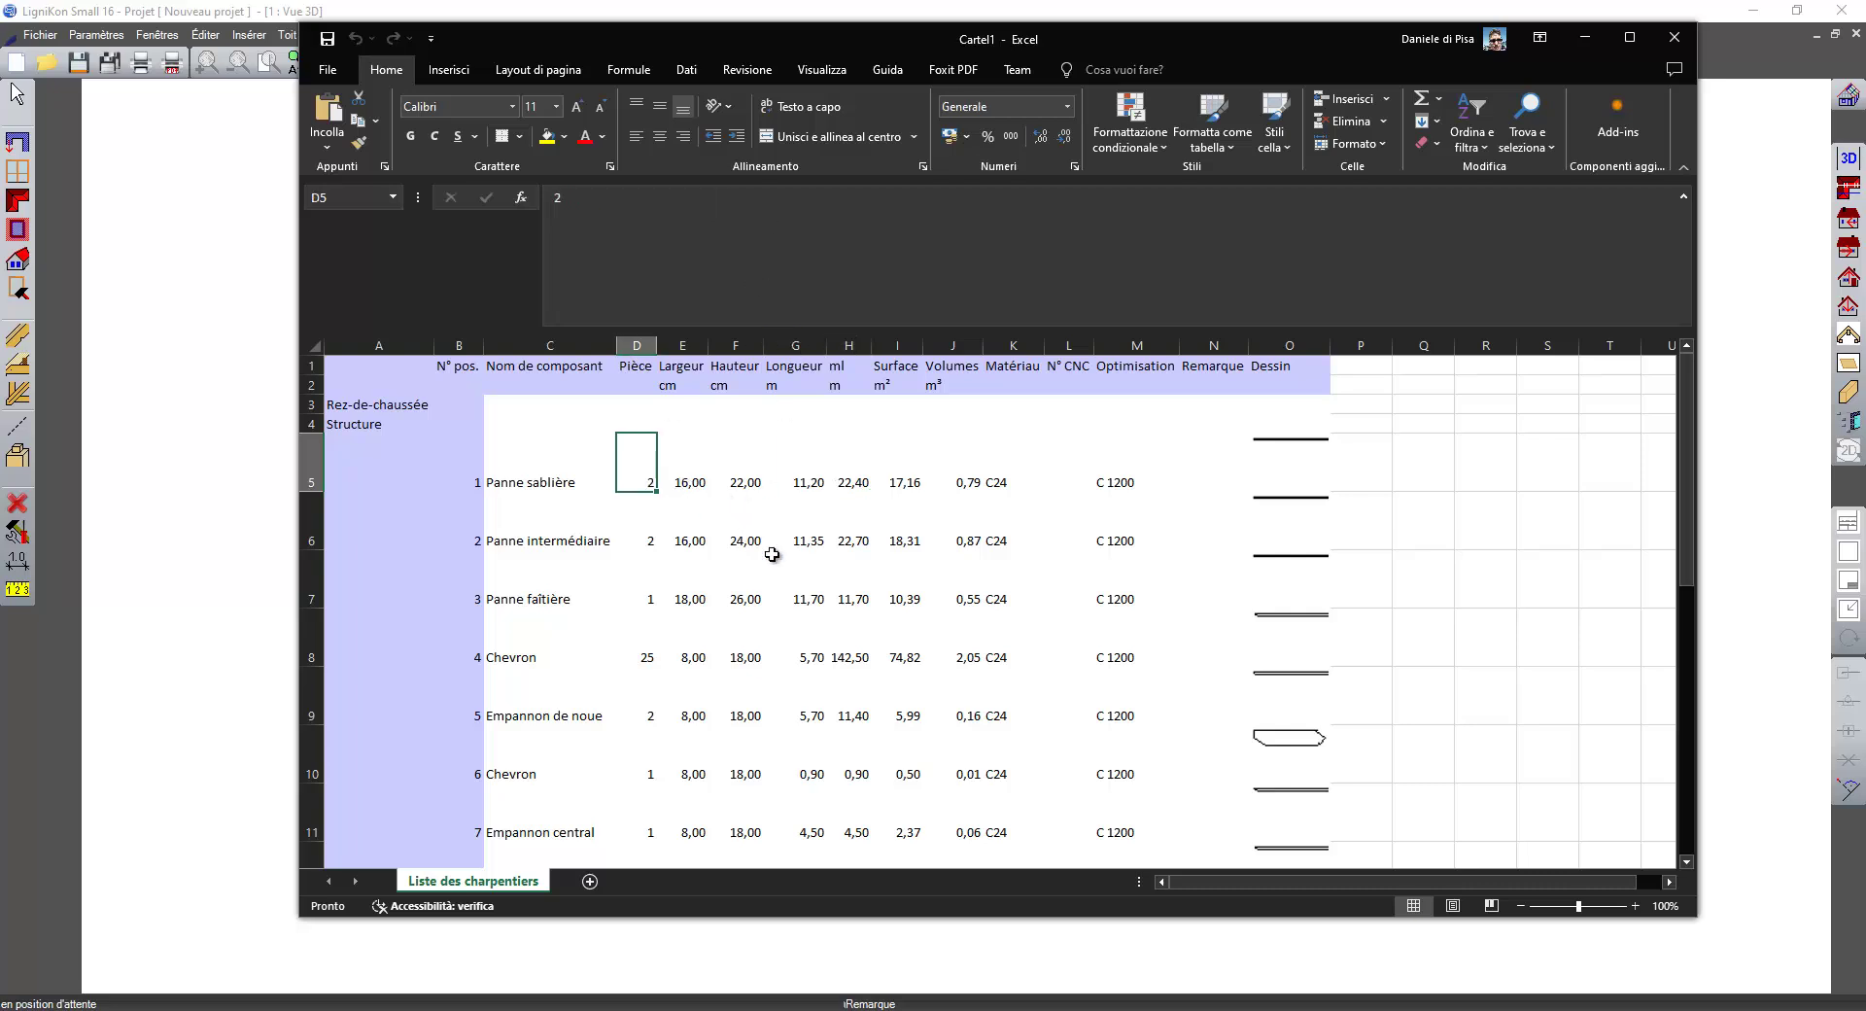
text(1)
key(Return)
key(Up)
text(10)
key(Return)
key(Up)
text(2)
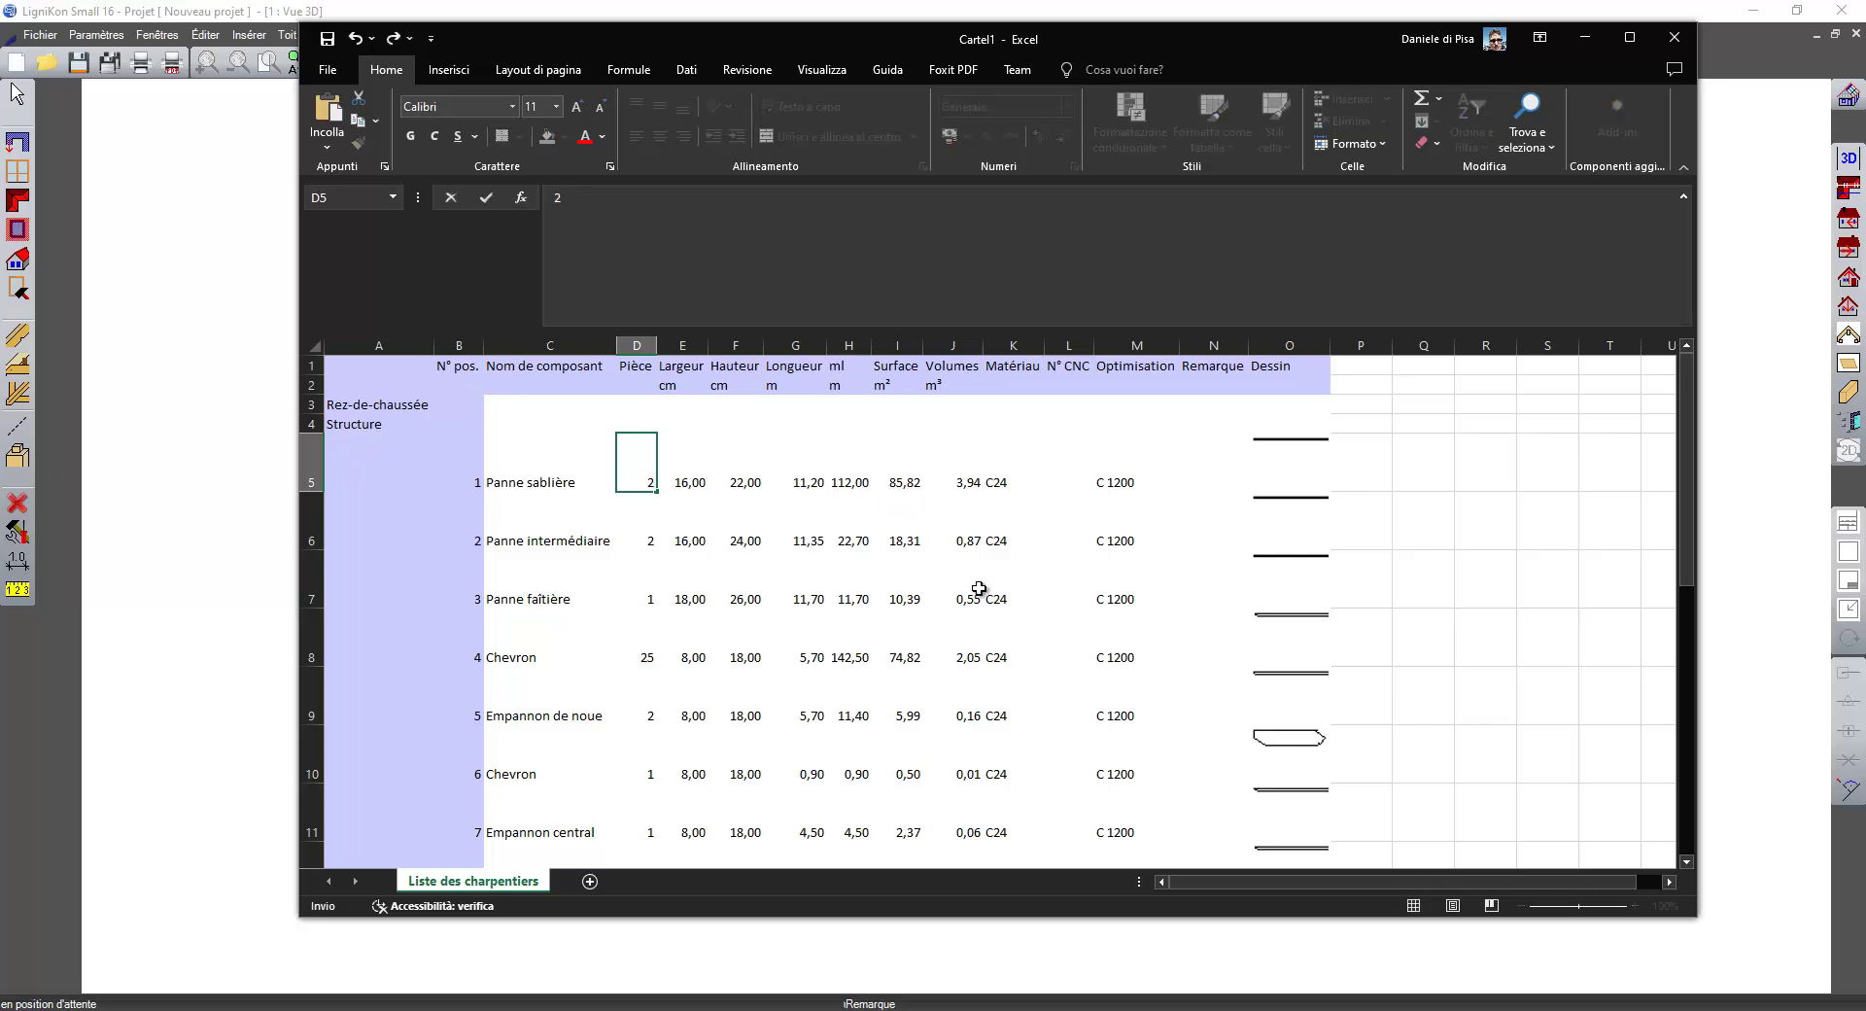
key(ctrl+Return)
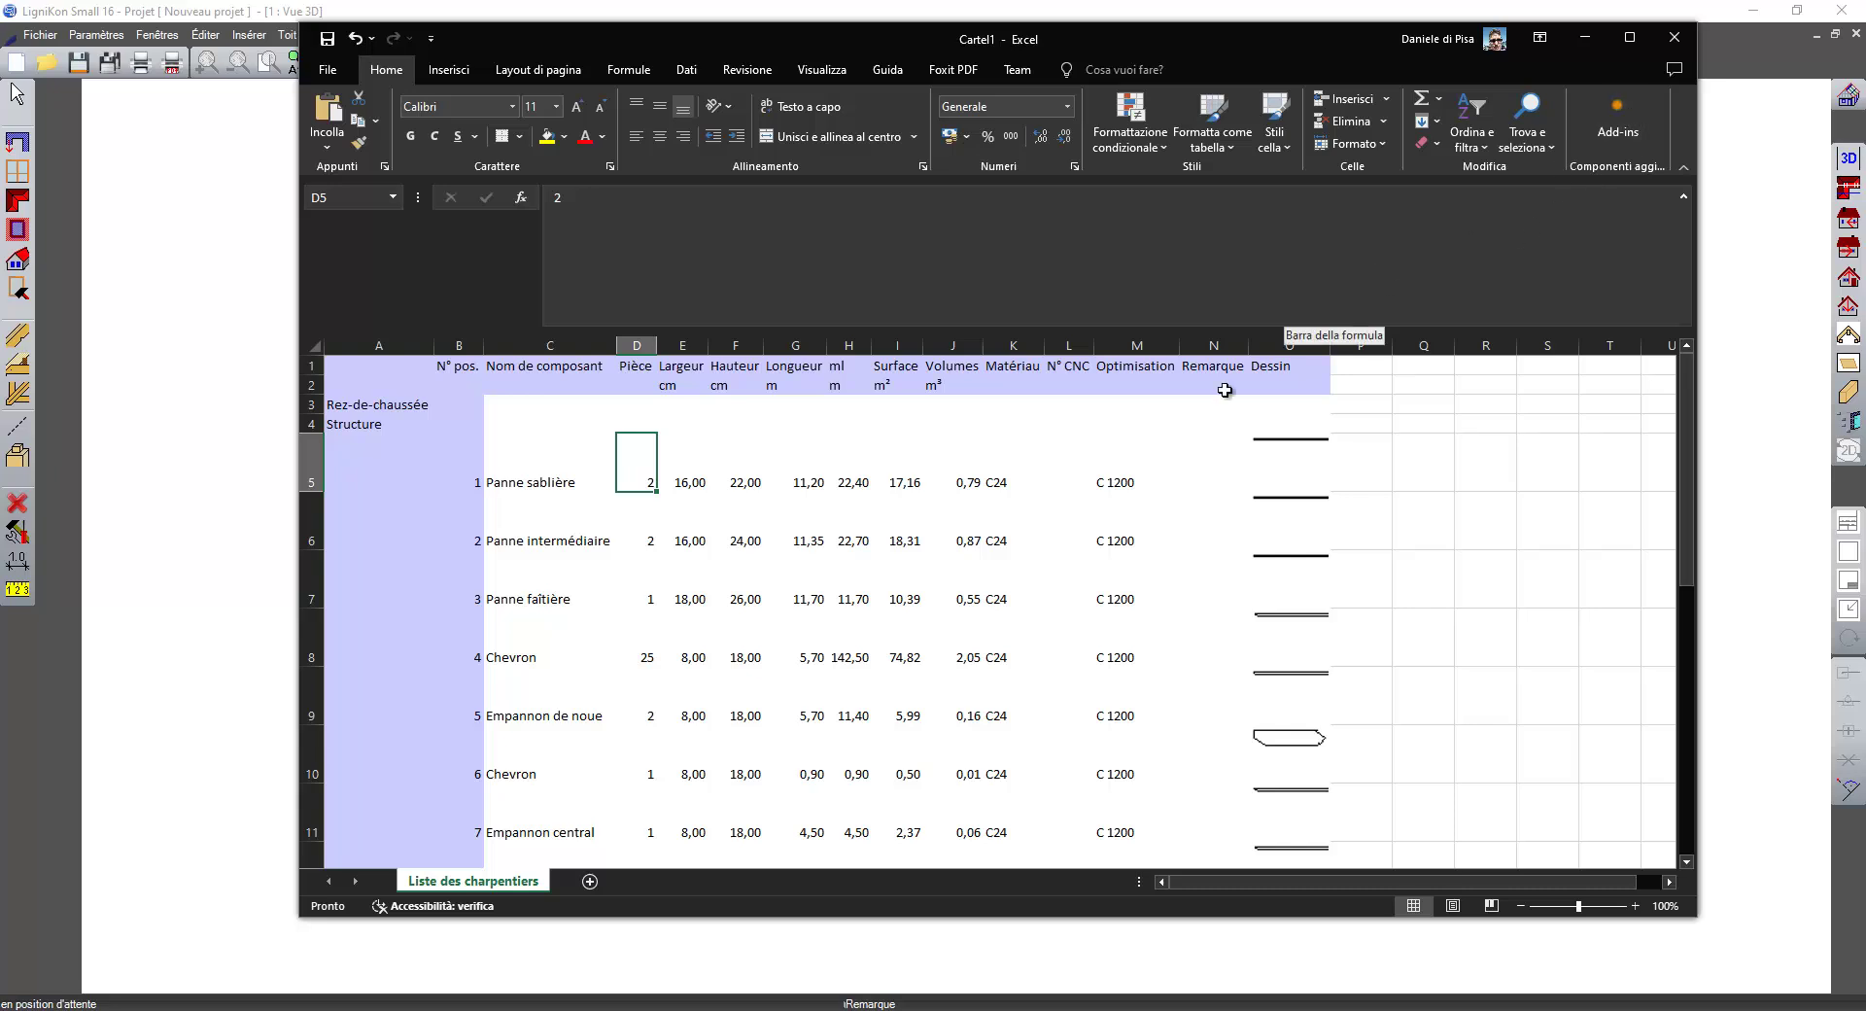
- Close the exported Excel workbook and return to the 3D roof model in LigniKon
click(1674, 37)
click(1071, 587)
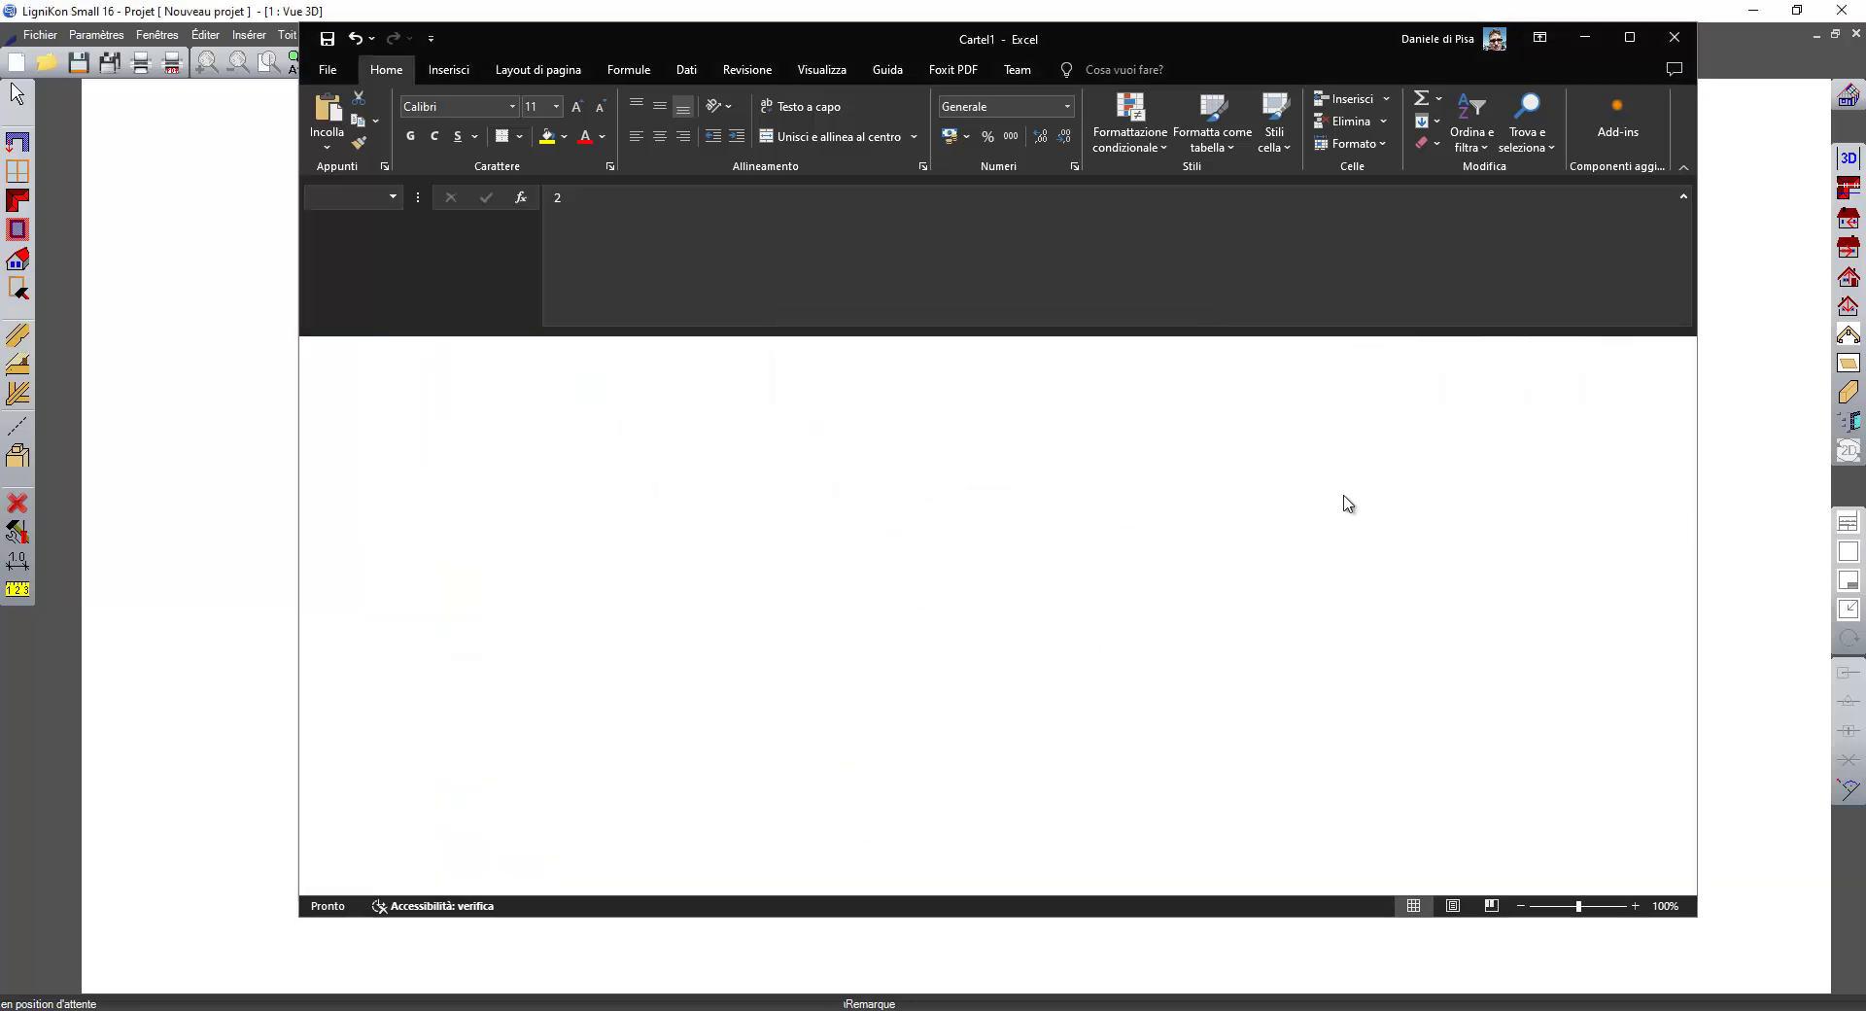
middle_drag(897, 525, 937, 639)
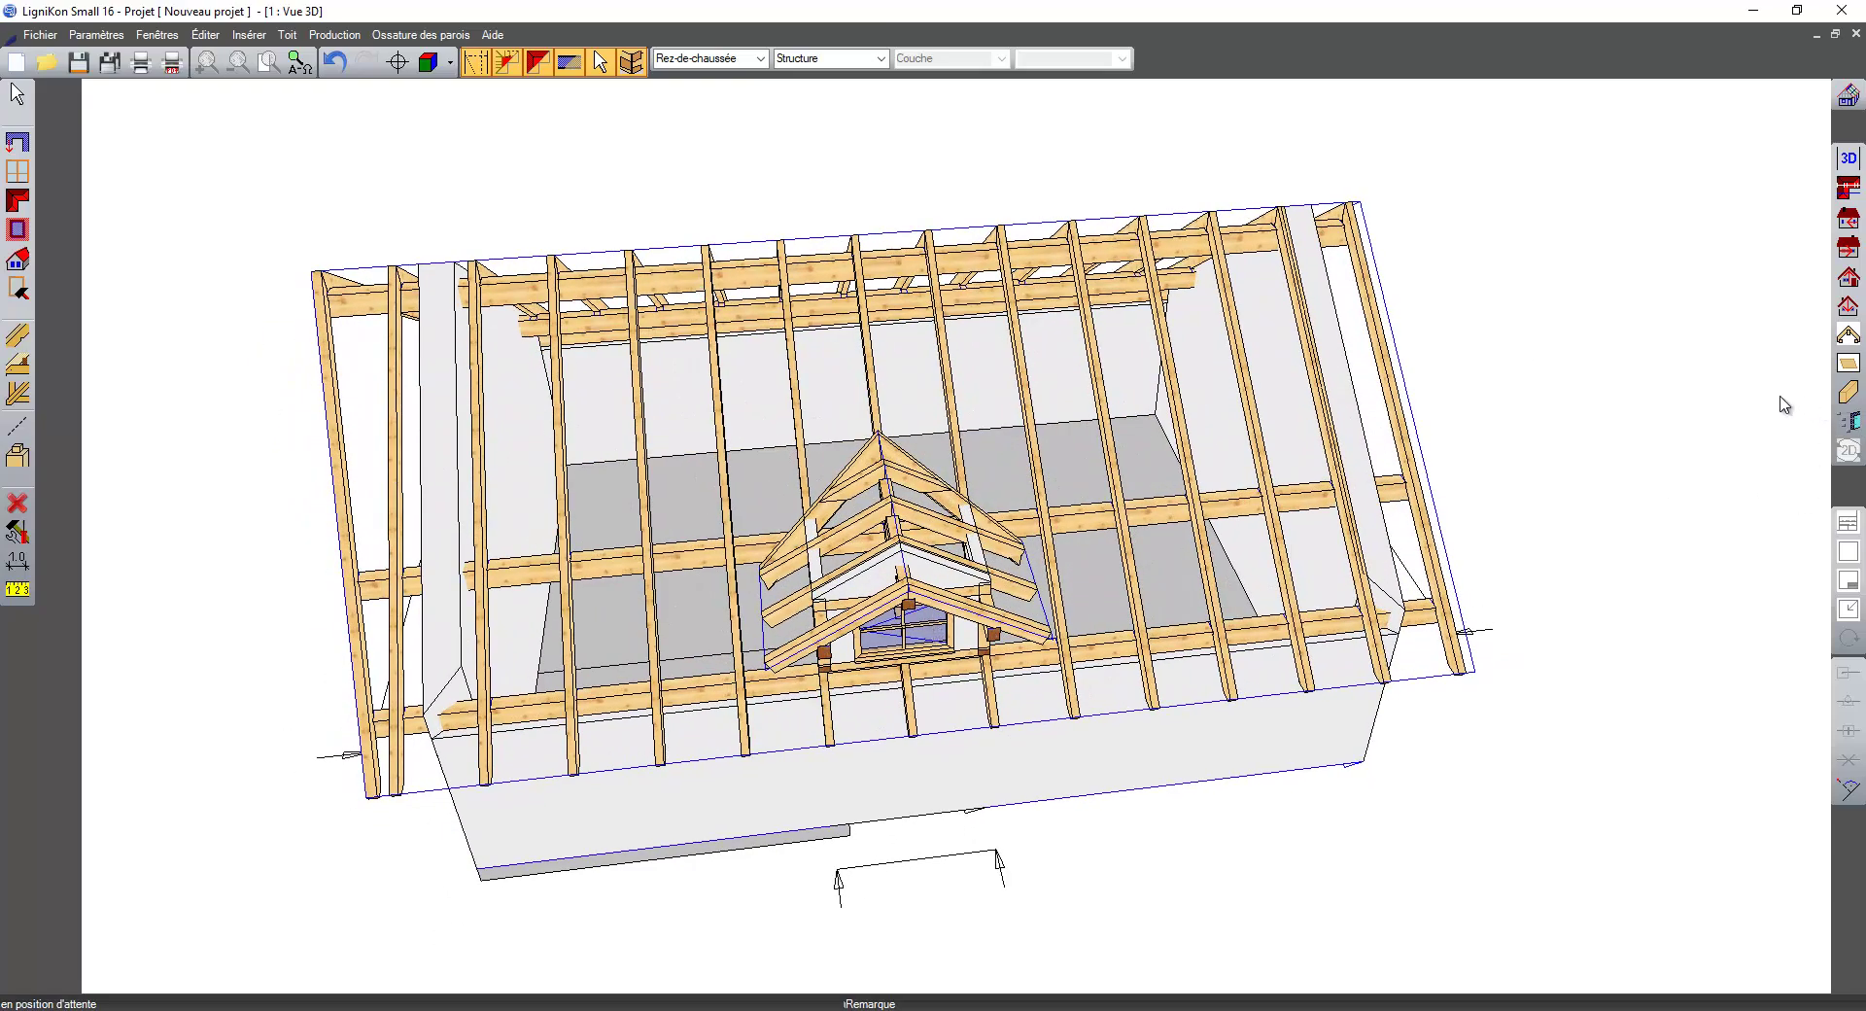
middle_drag(1522, 441, 1394, 467)
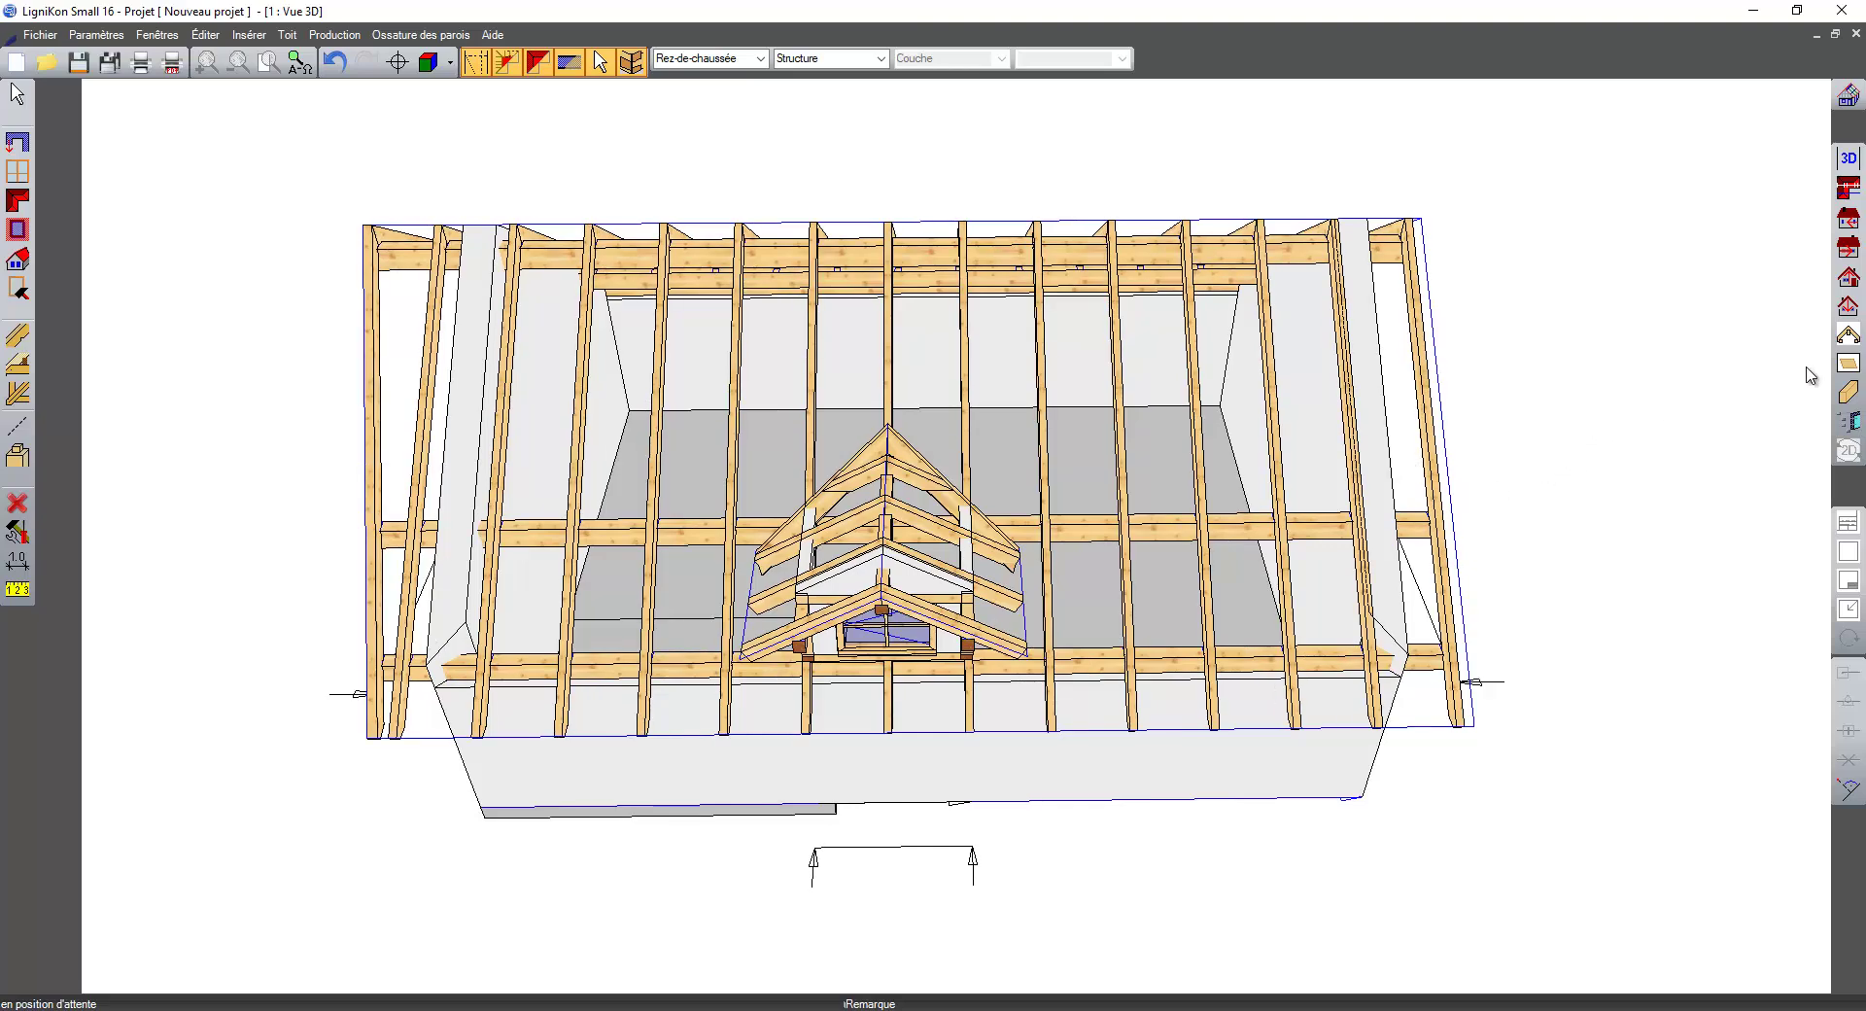
- Generate the dimensioned roof profile drawing of the two-slope main roof
click(1847, 333)
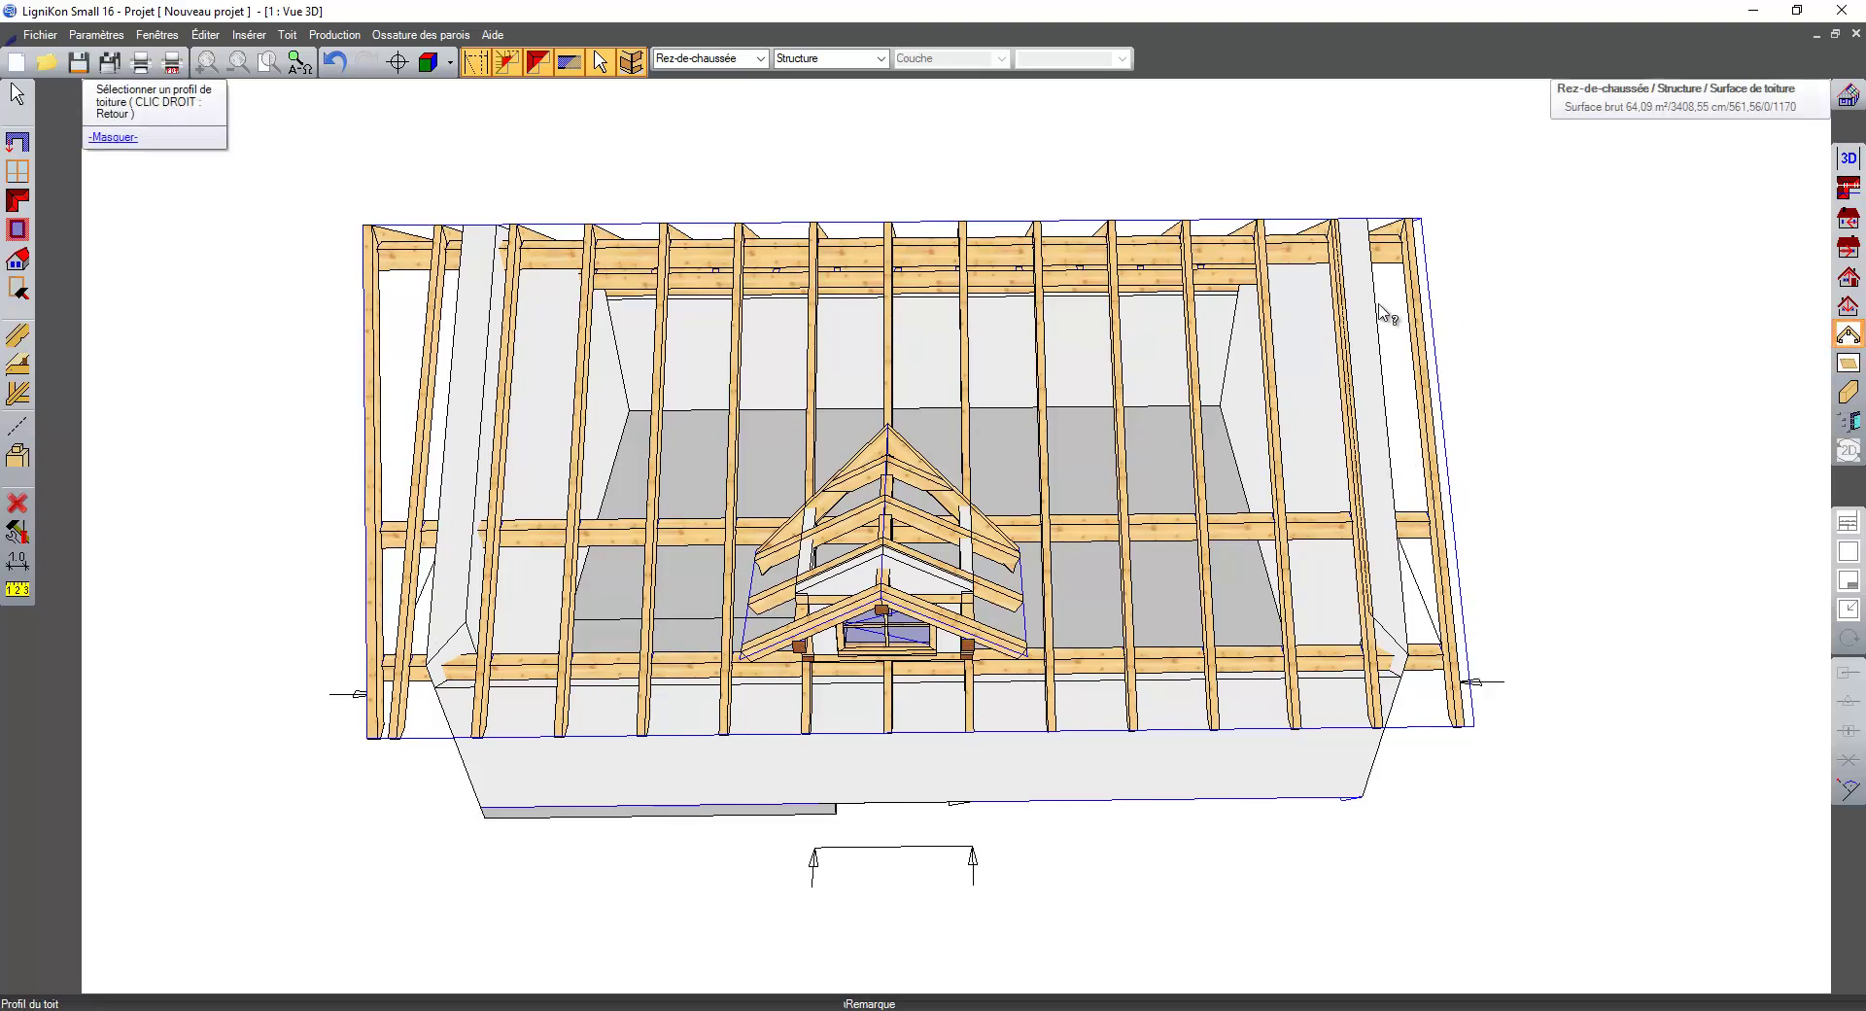
click(483, 369)
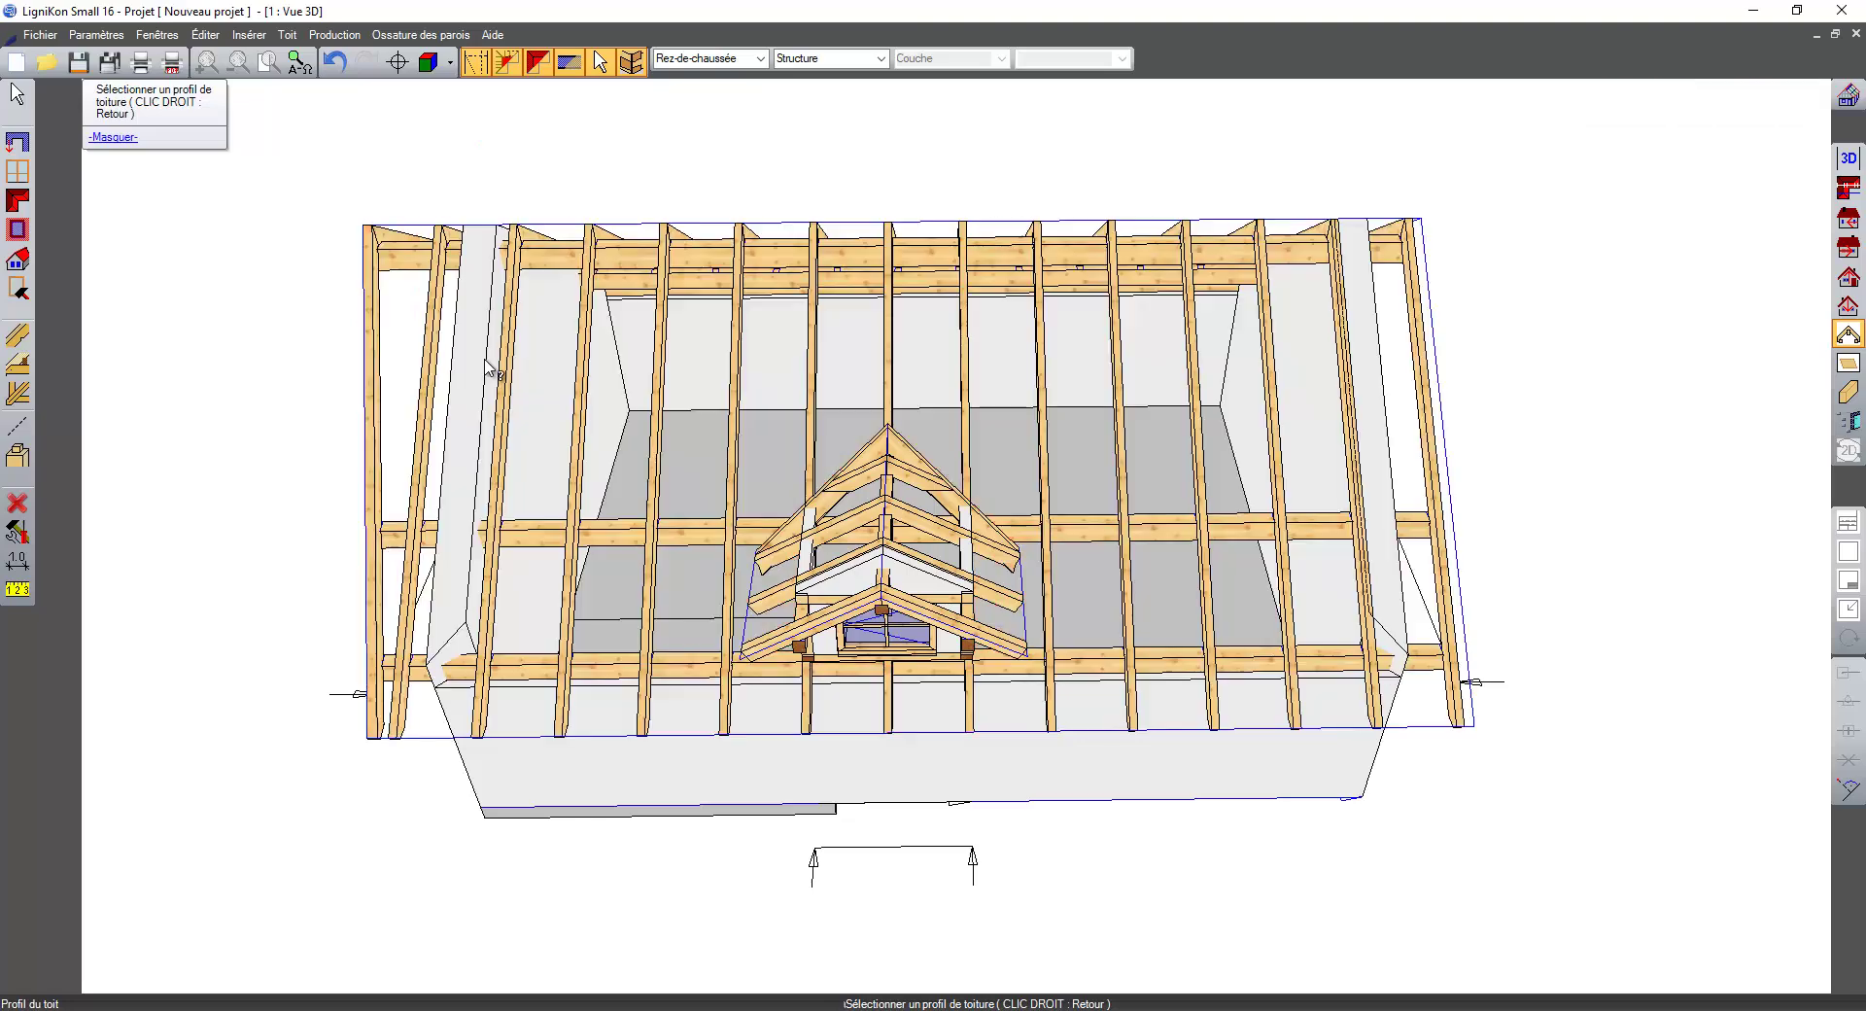
click(606, 576)
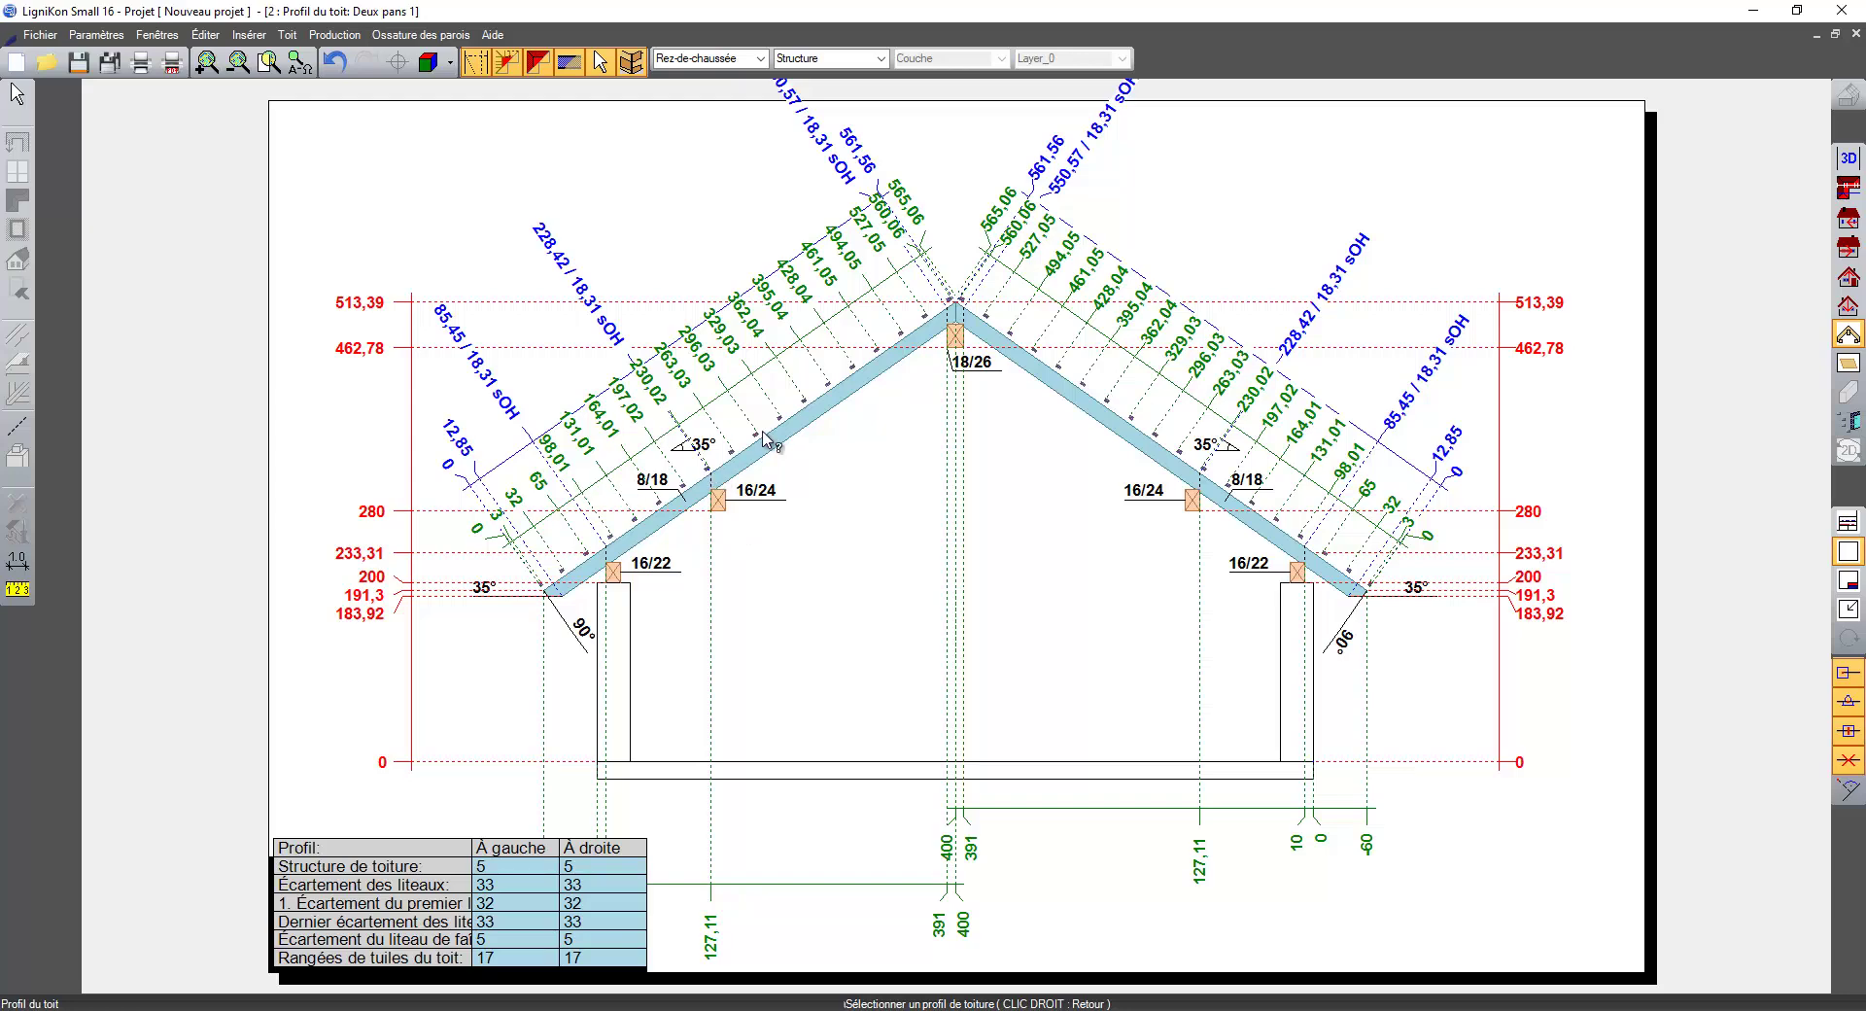
- Return to the 3D view, hide the roof surfaces and generate a landscape component drawing of the slanted left gable rafter as plan 3
click(155, 35)
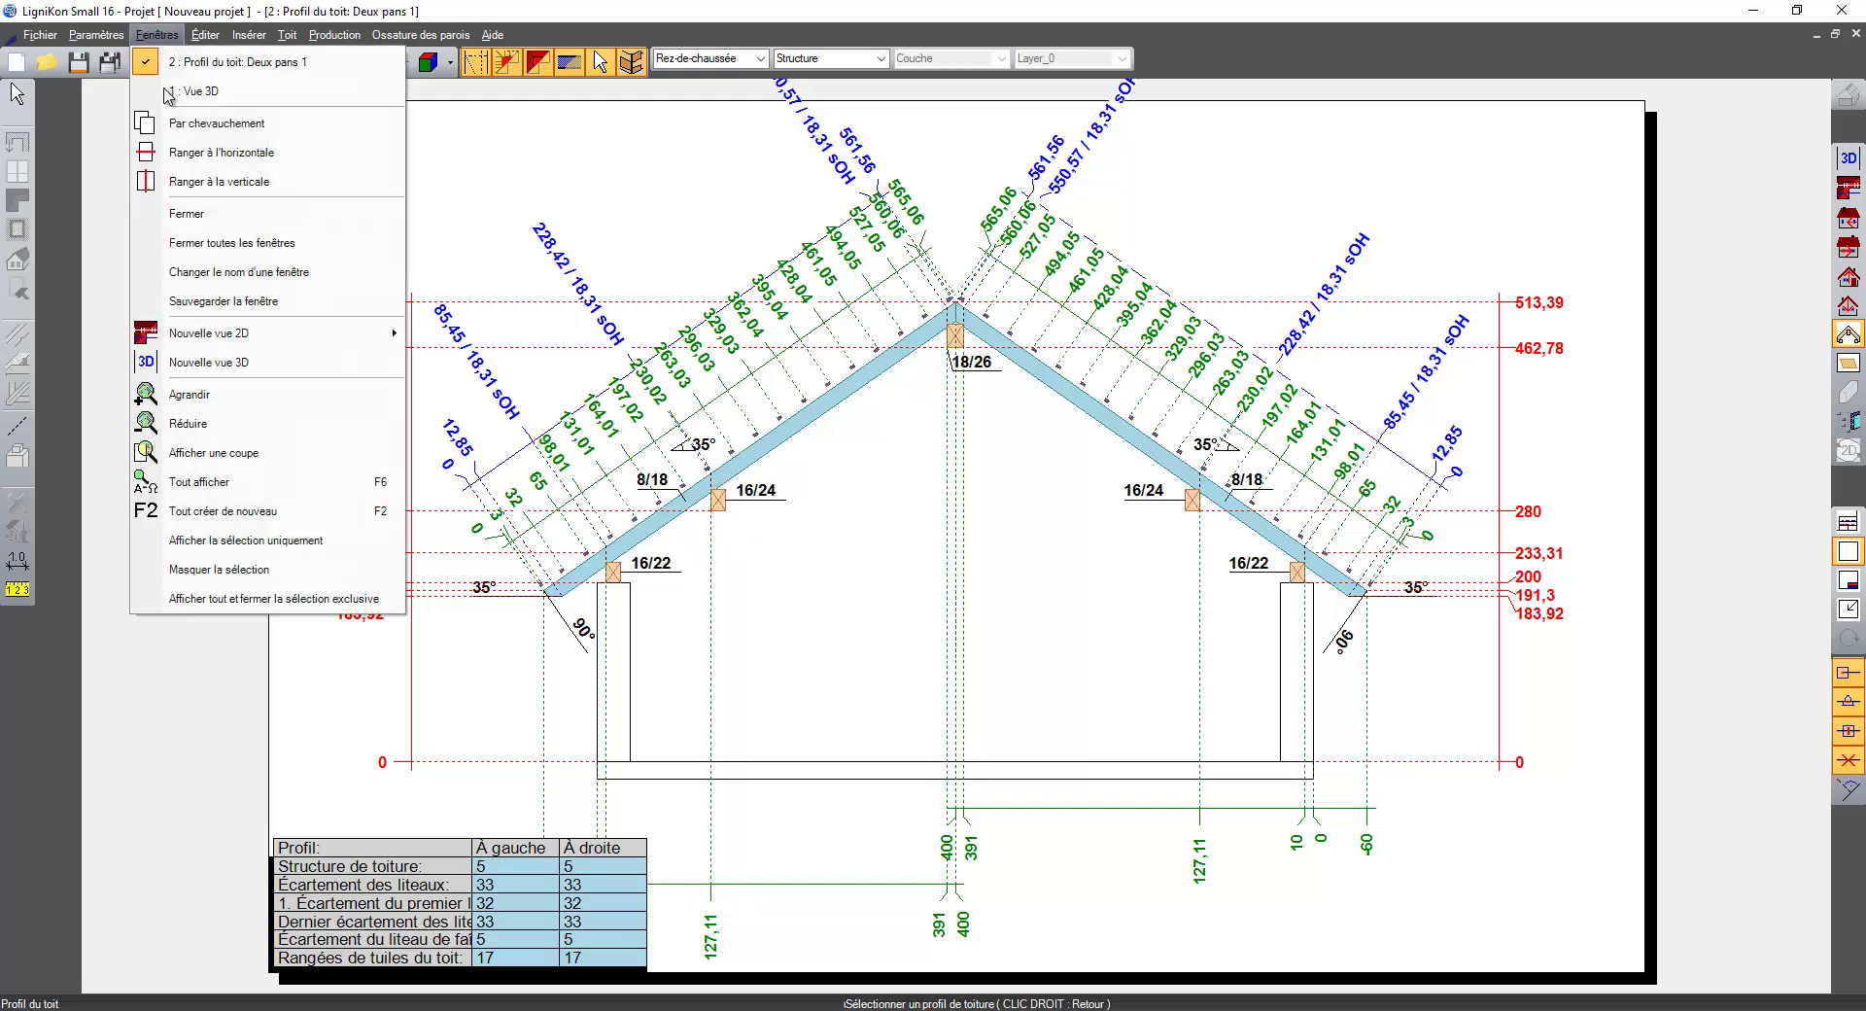
click(179, 99)
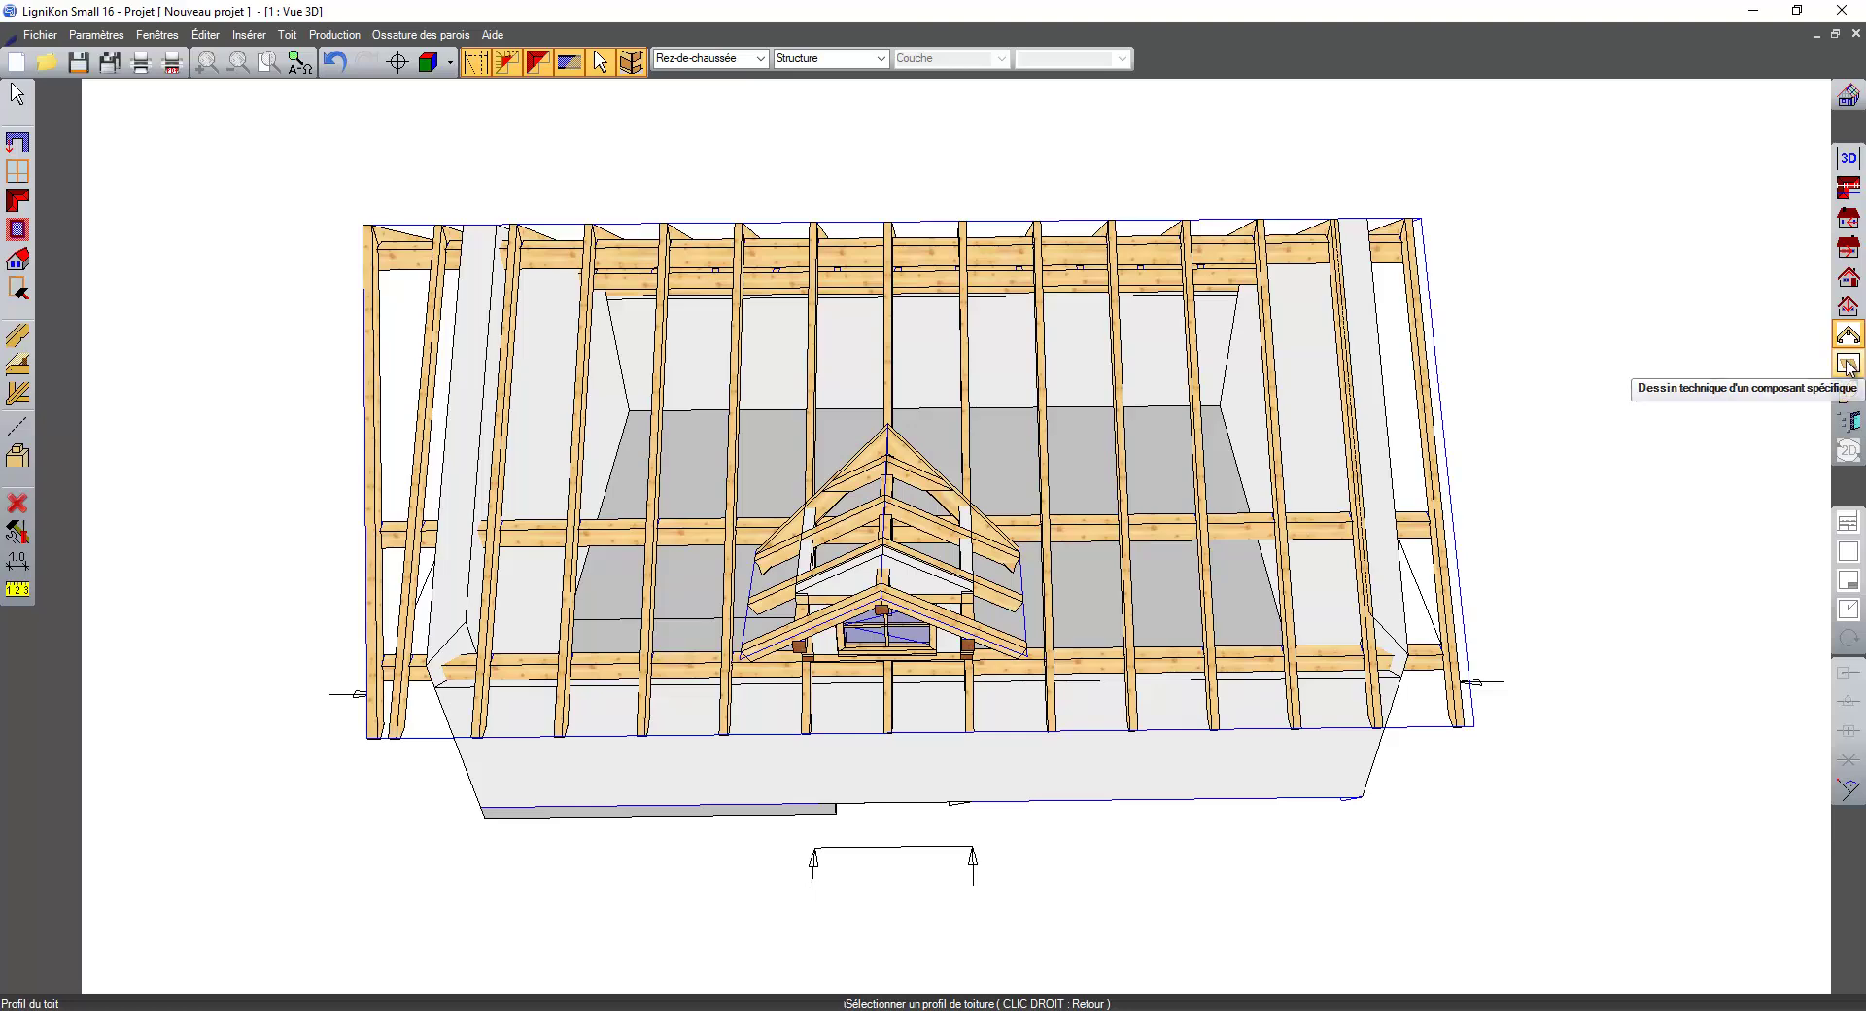
click(1847, 364)
middle_drag(745, 377, 703, 518)
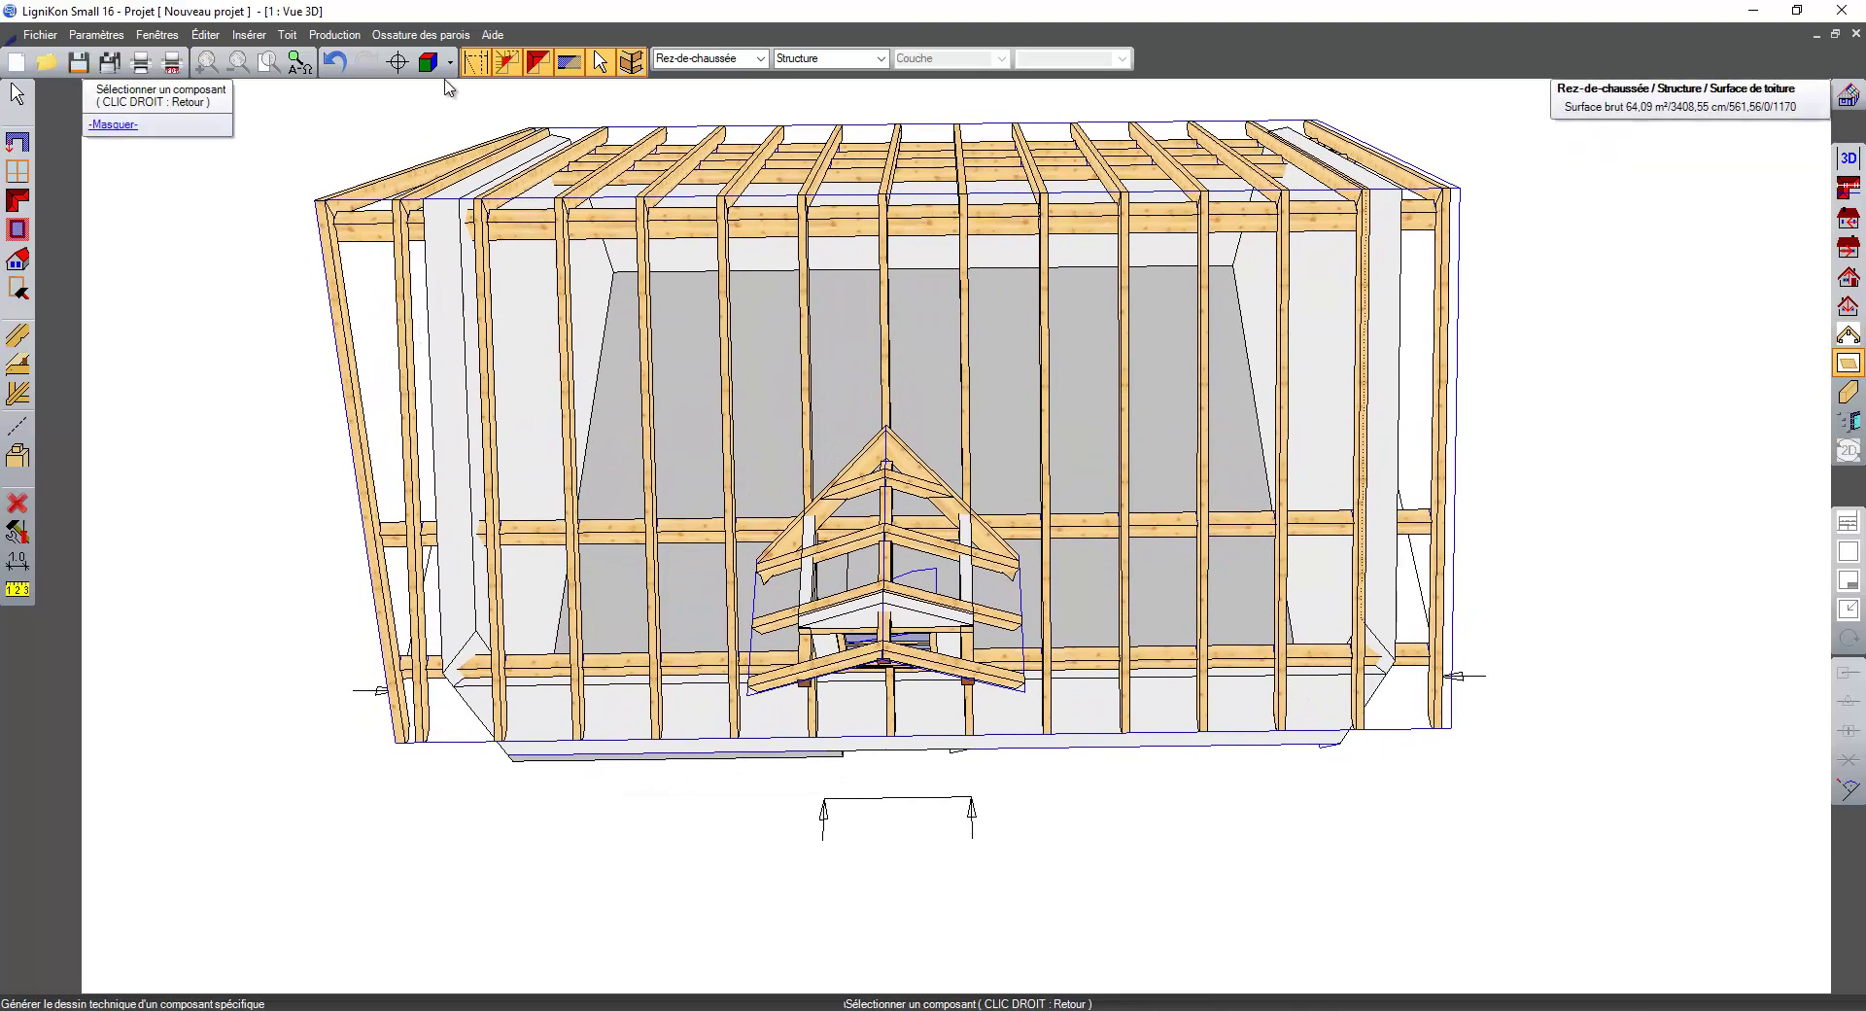
click(536, 66)
click(334, 261)
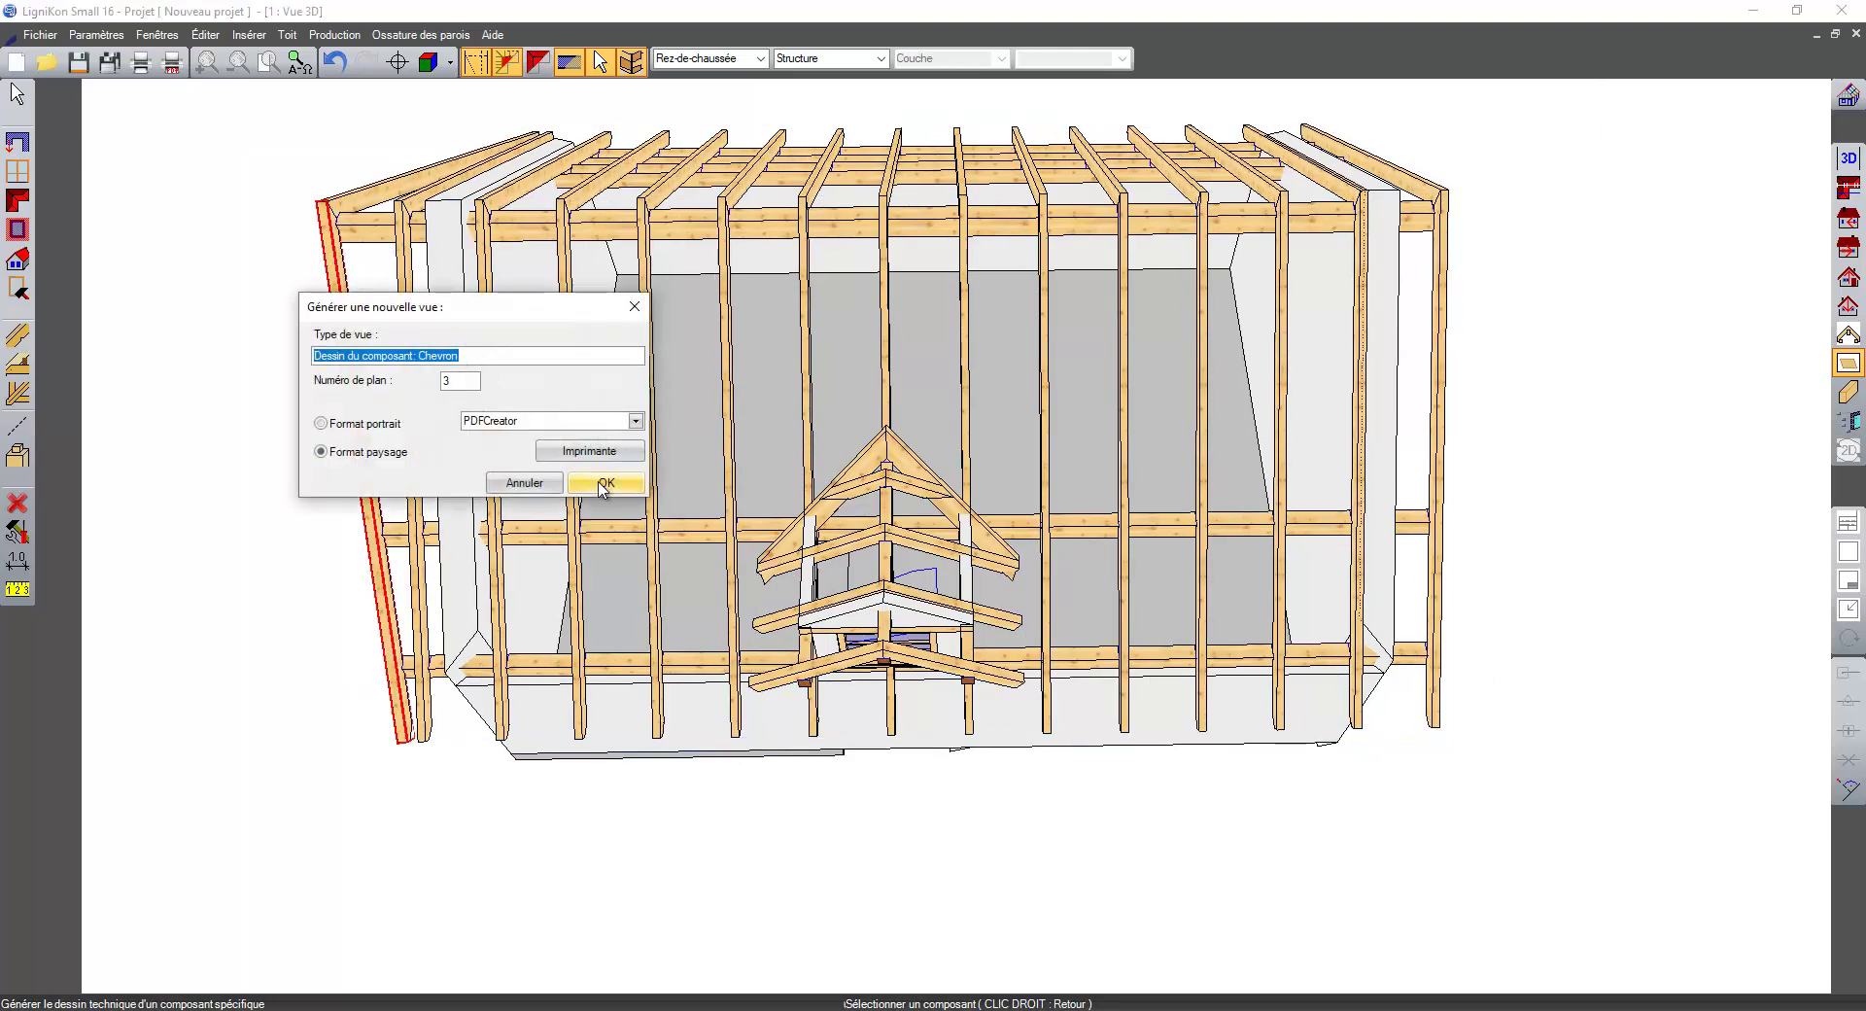
click(603, 484)
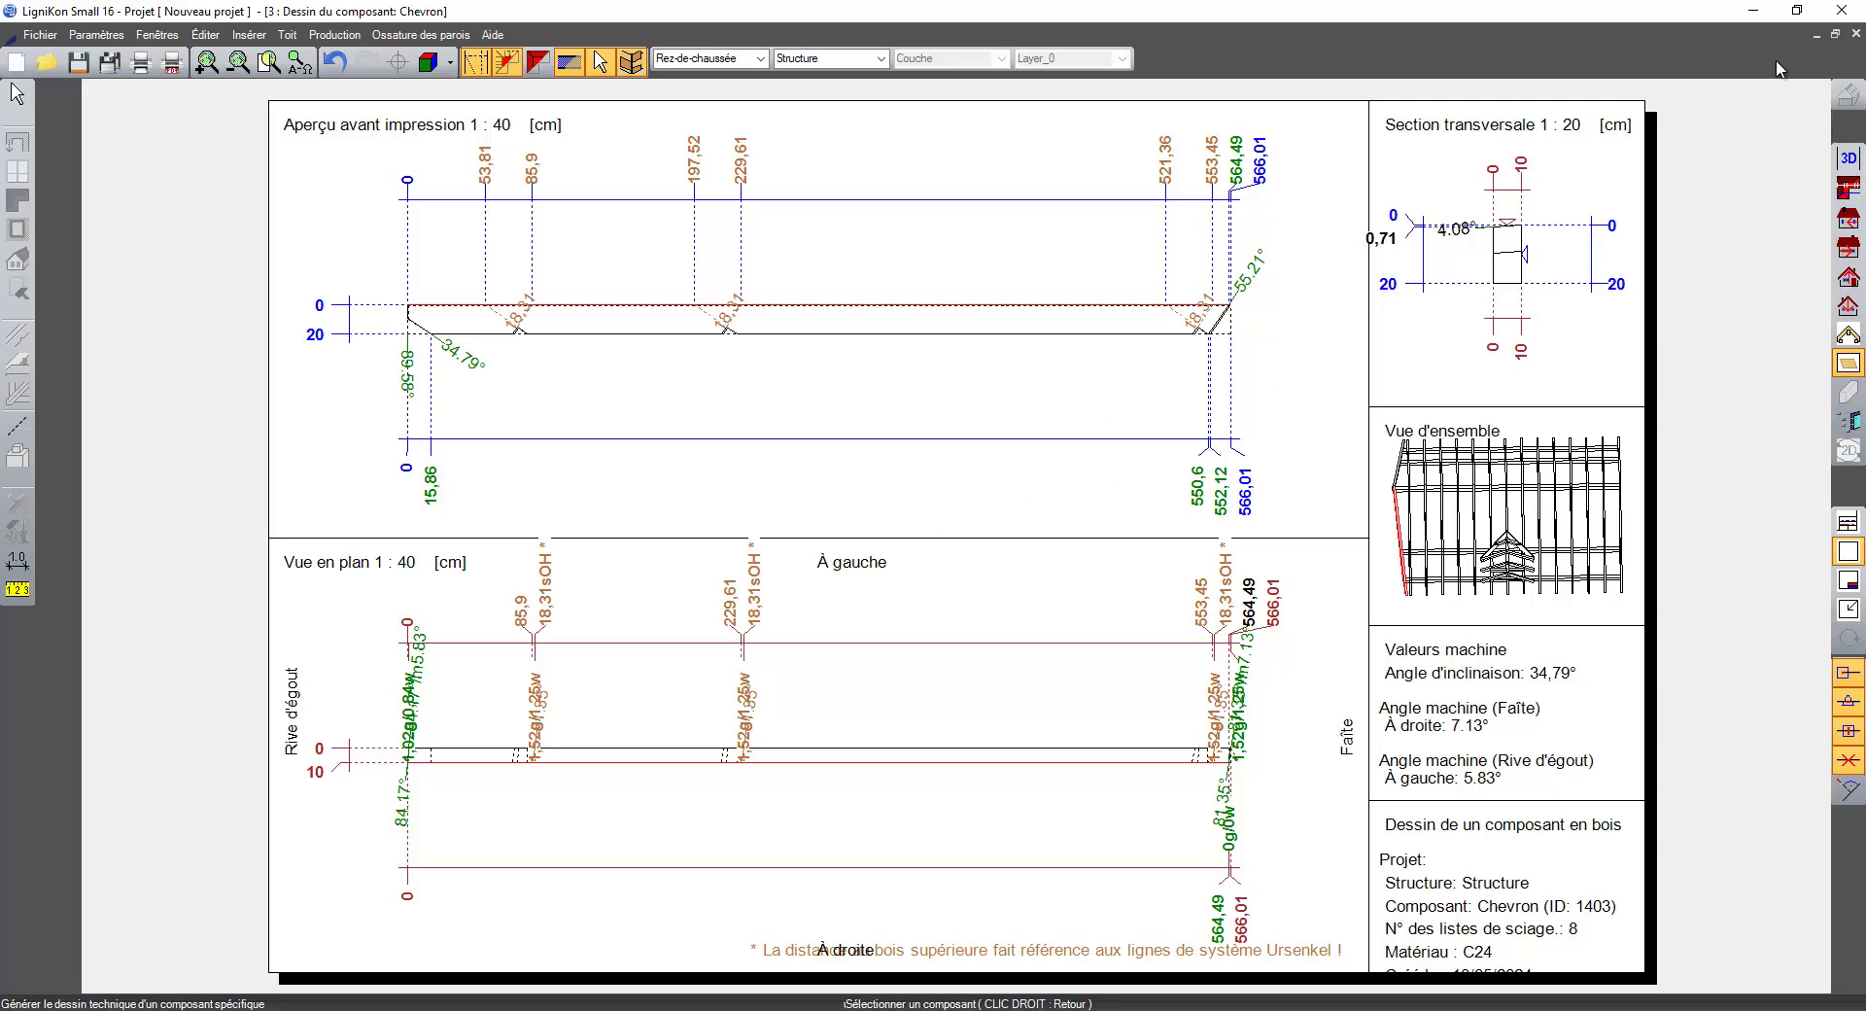
- Return to the 3D view and label the timbers with their cutting-list position numbers and CNC position numbers
click(167, 35)
click(190, 121)
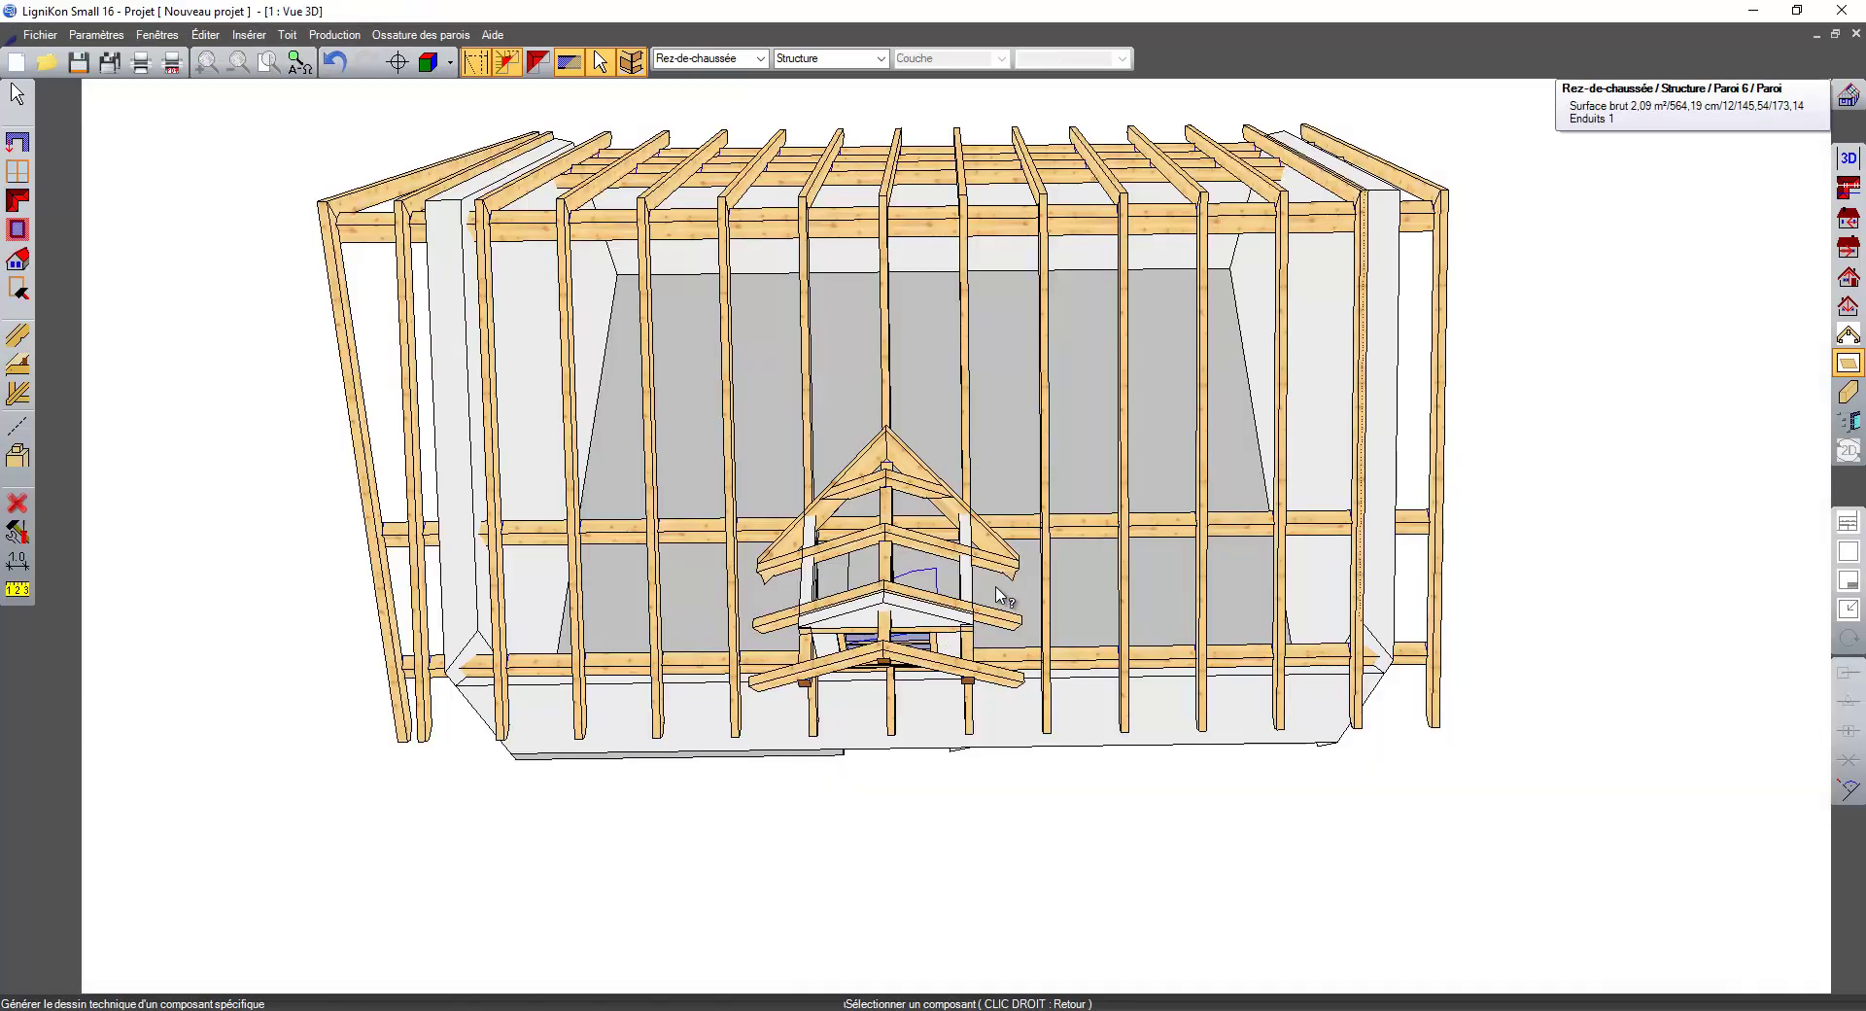
middle_drag(1036, 575, 1133, 311)
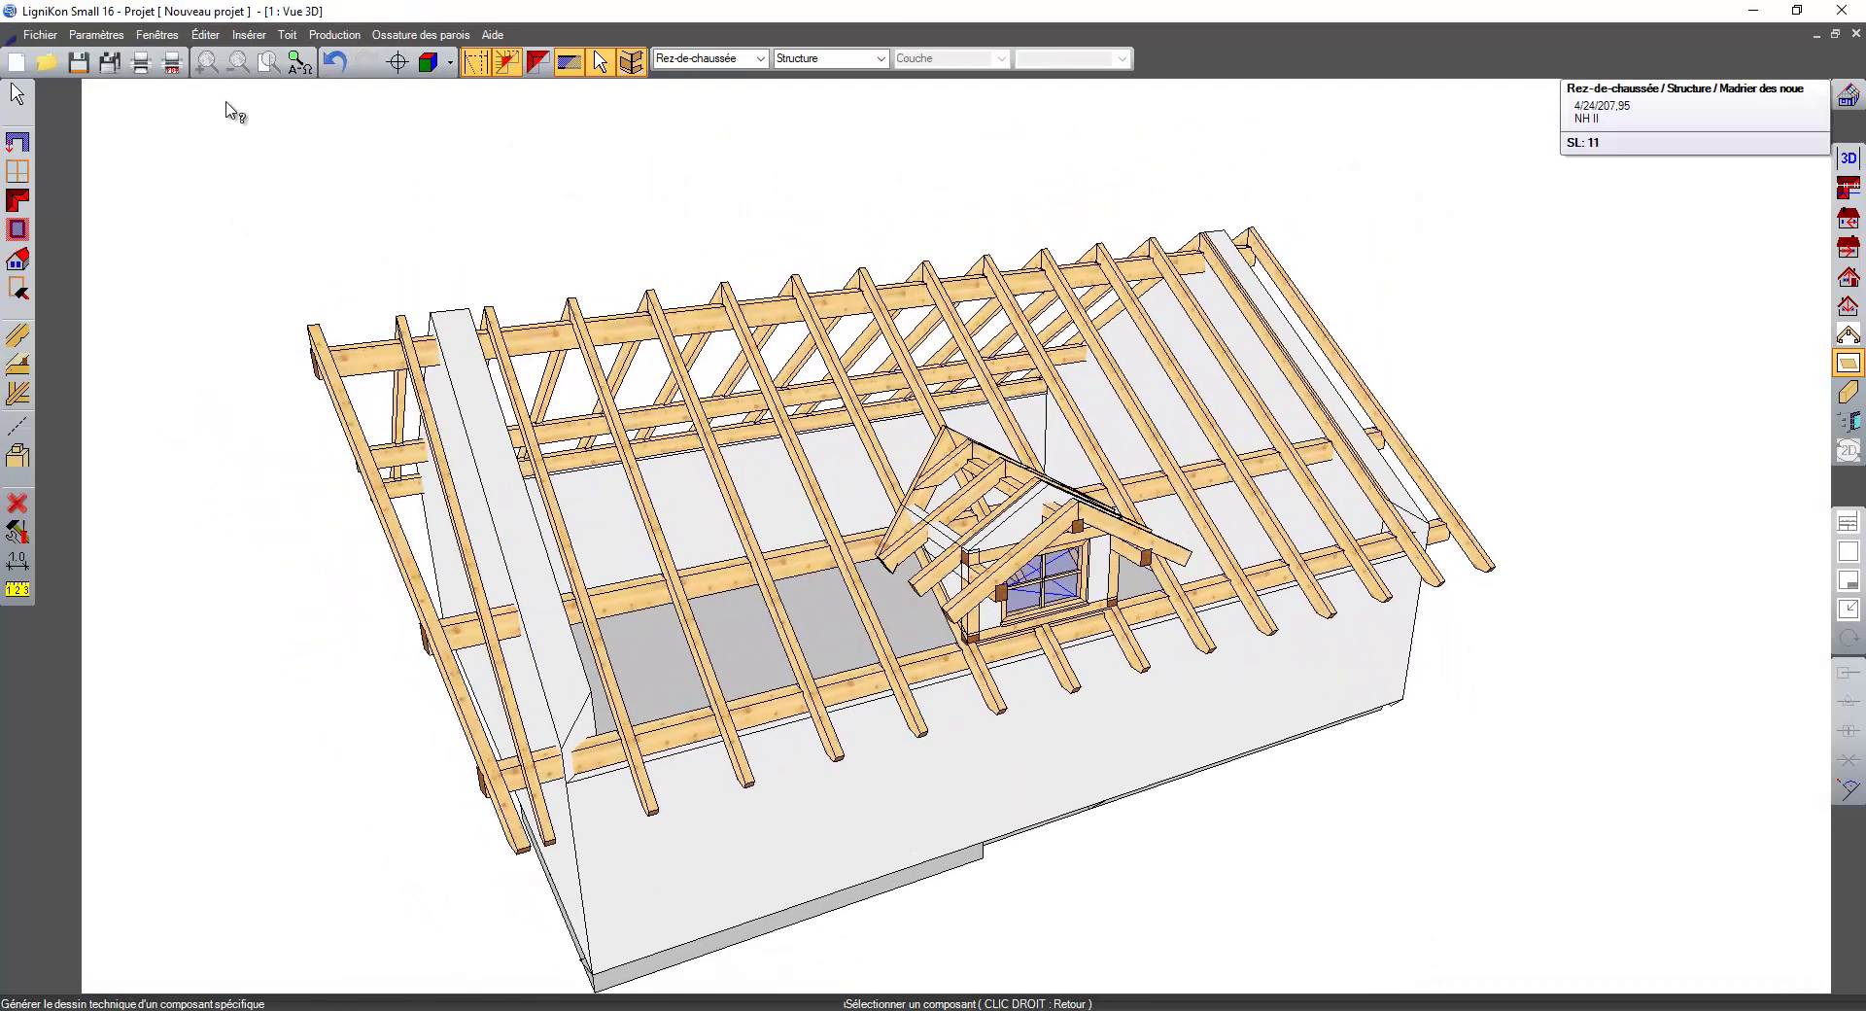
click(155, 37)
click(156, 37)
click(156, 37)
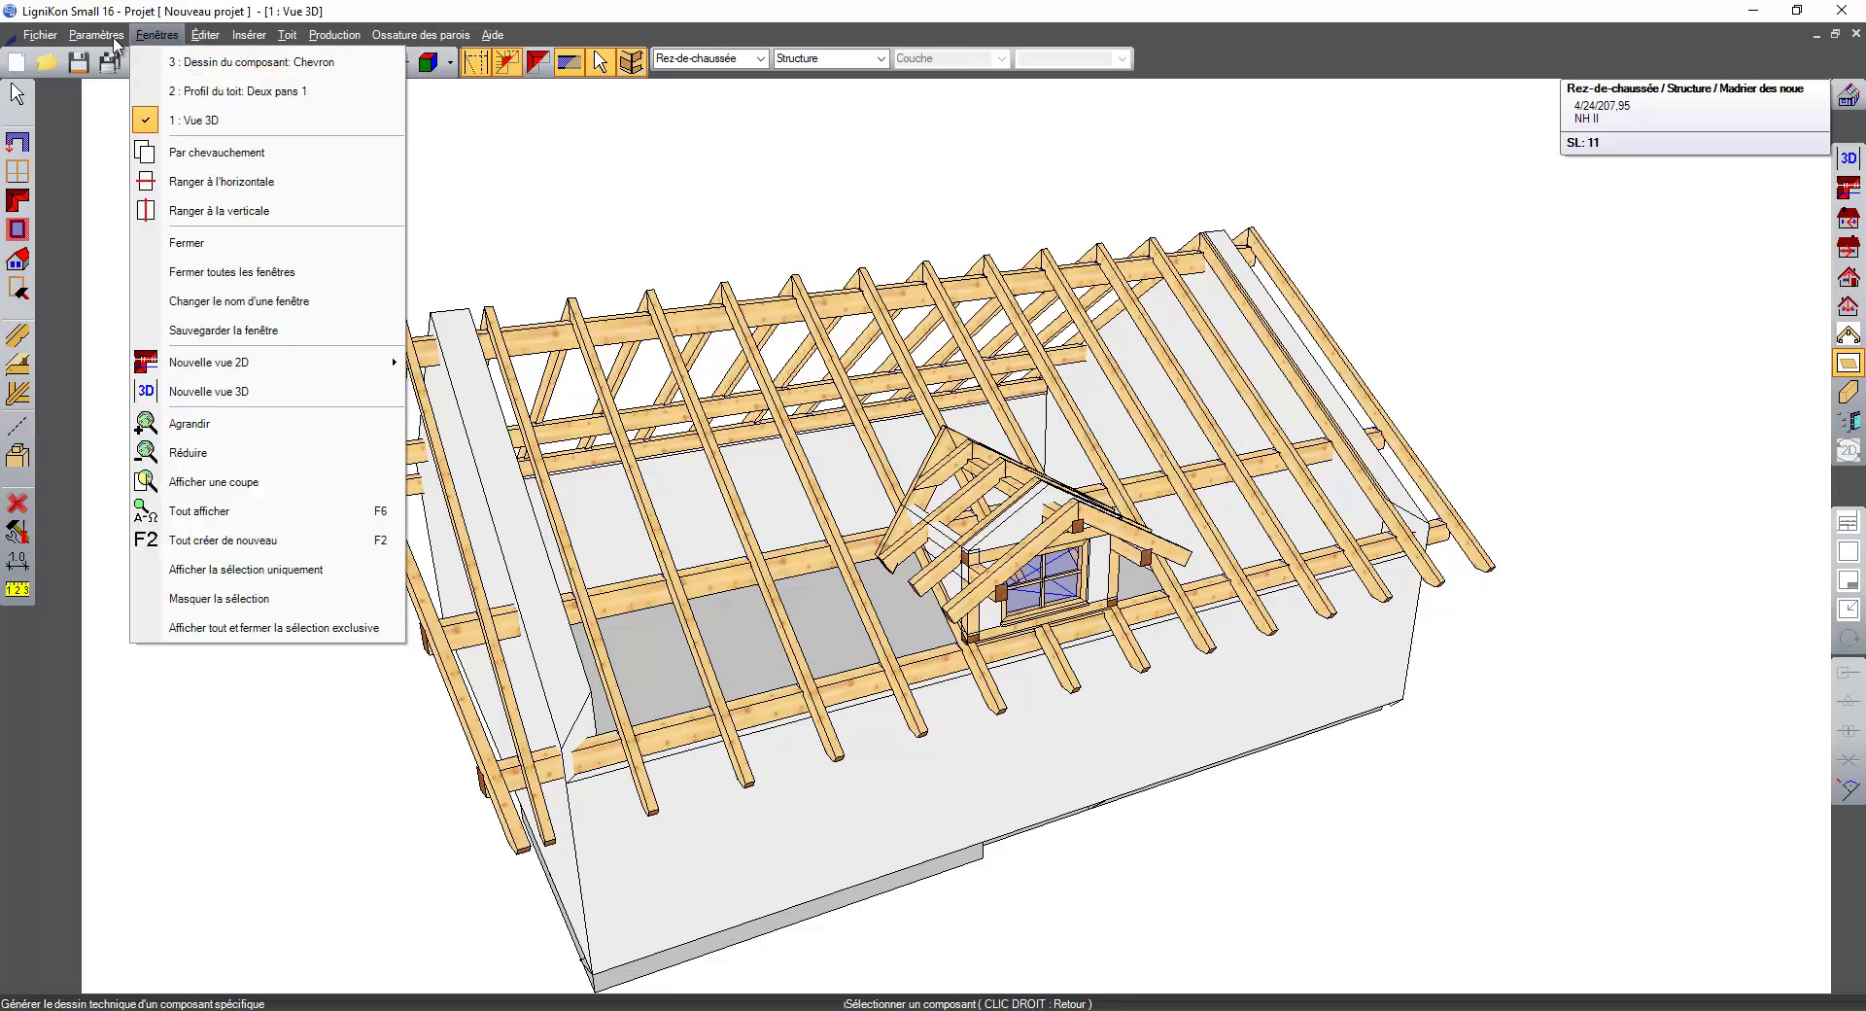
mouse_move(96, 35)
mouse_move(194, 207)
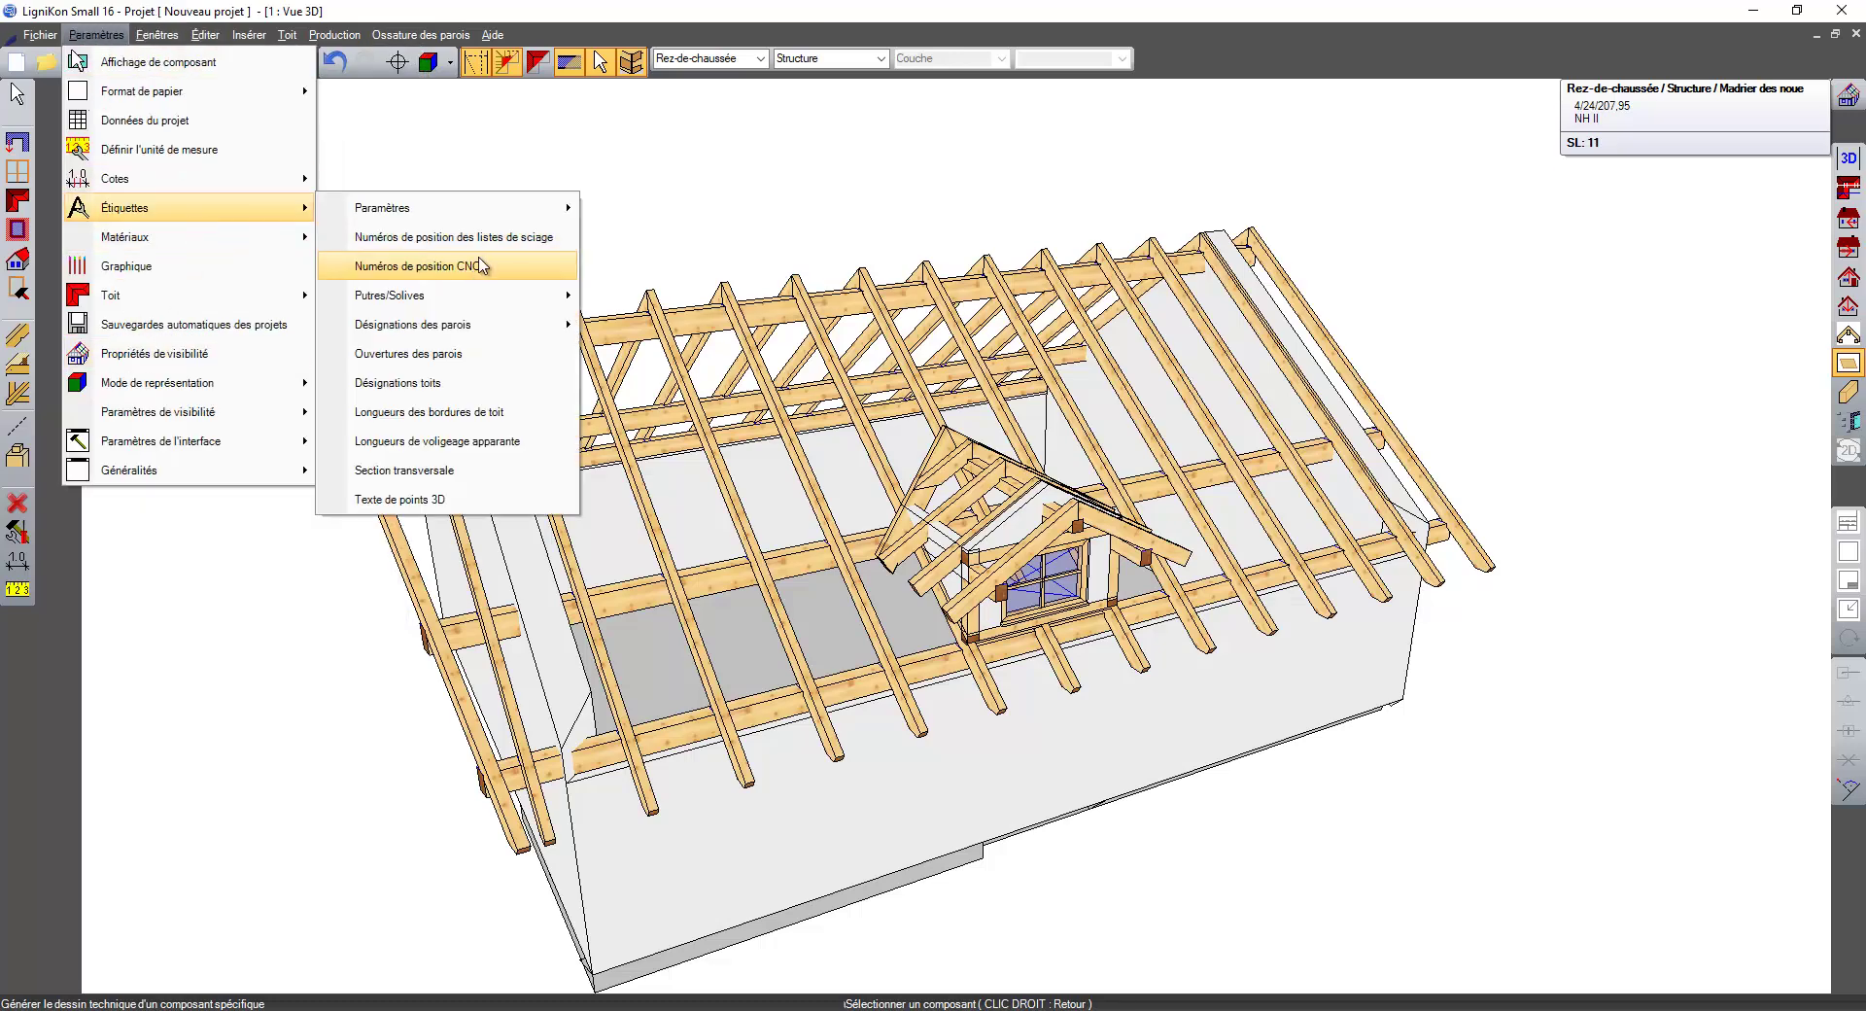
click(466, 237)
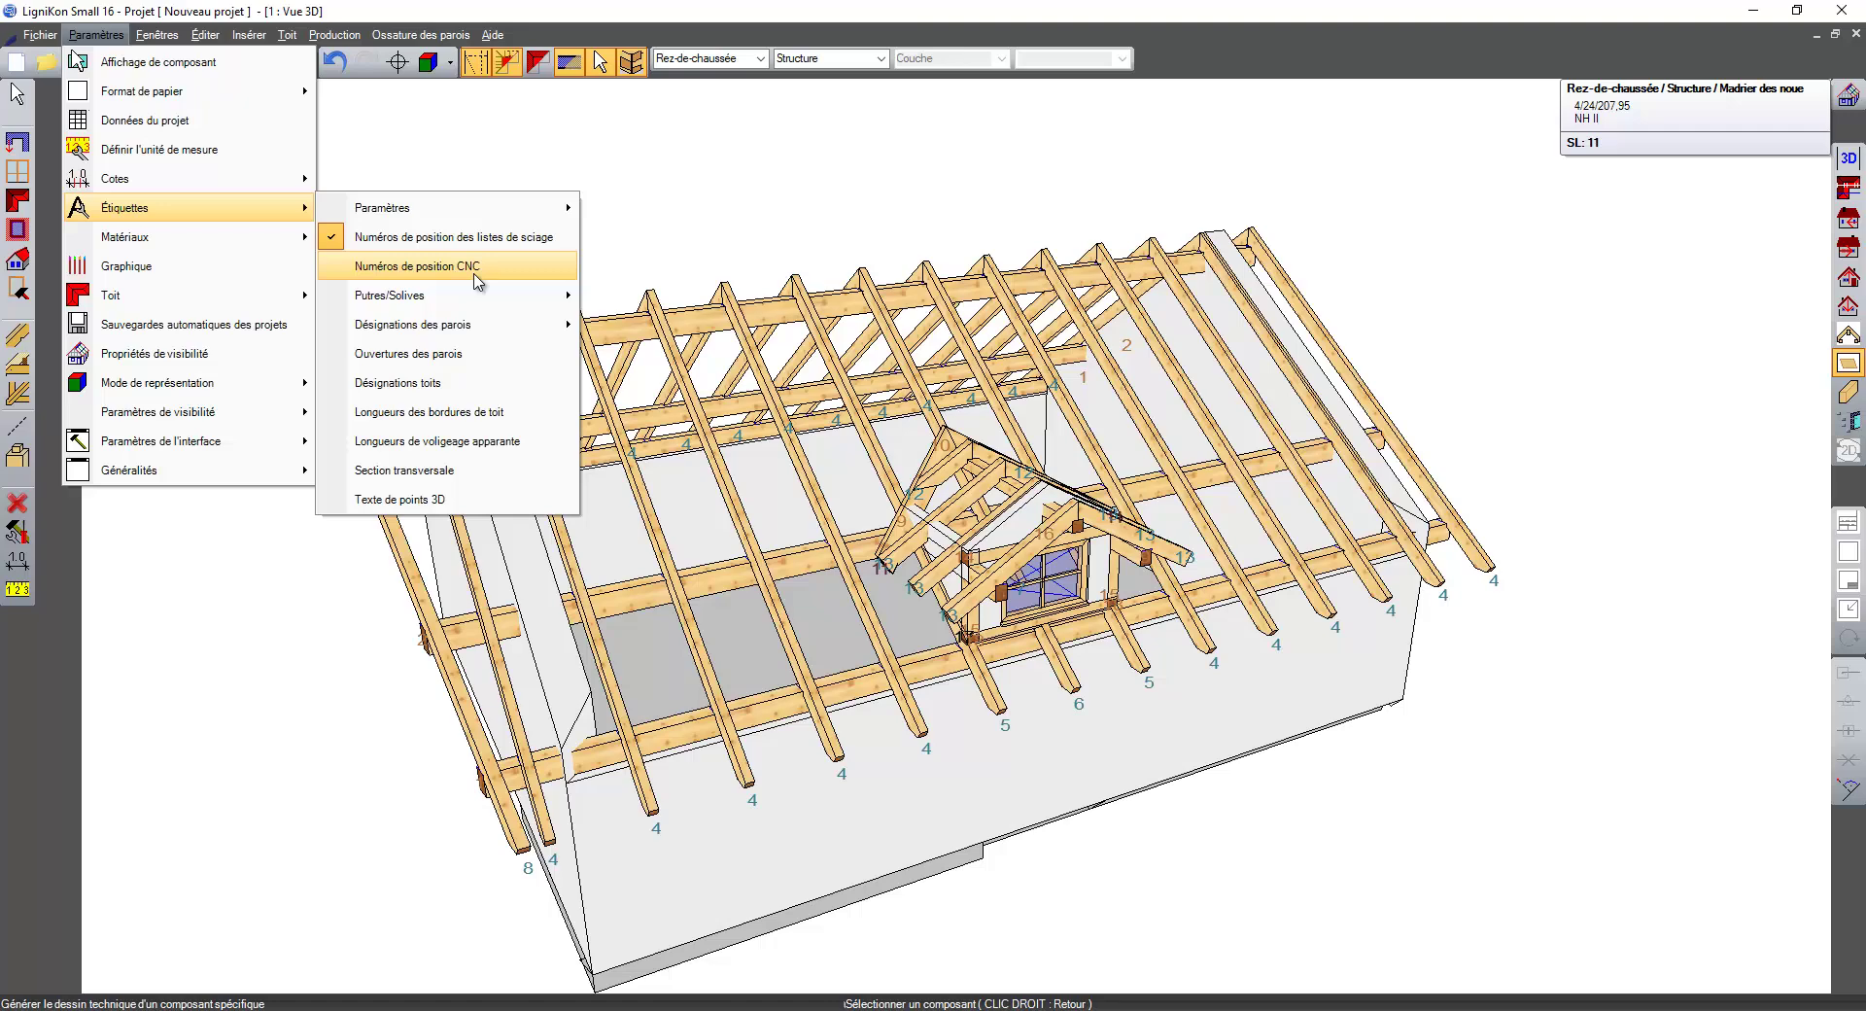
click(477, 266)
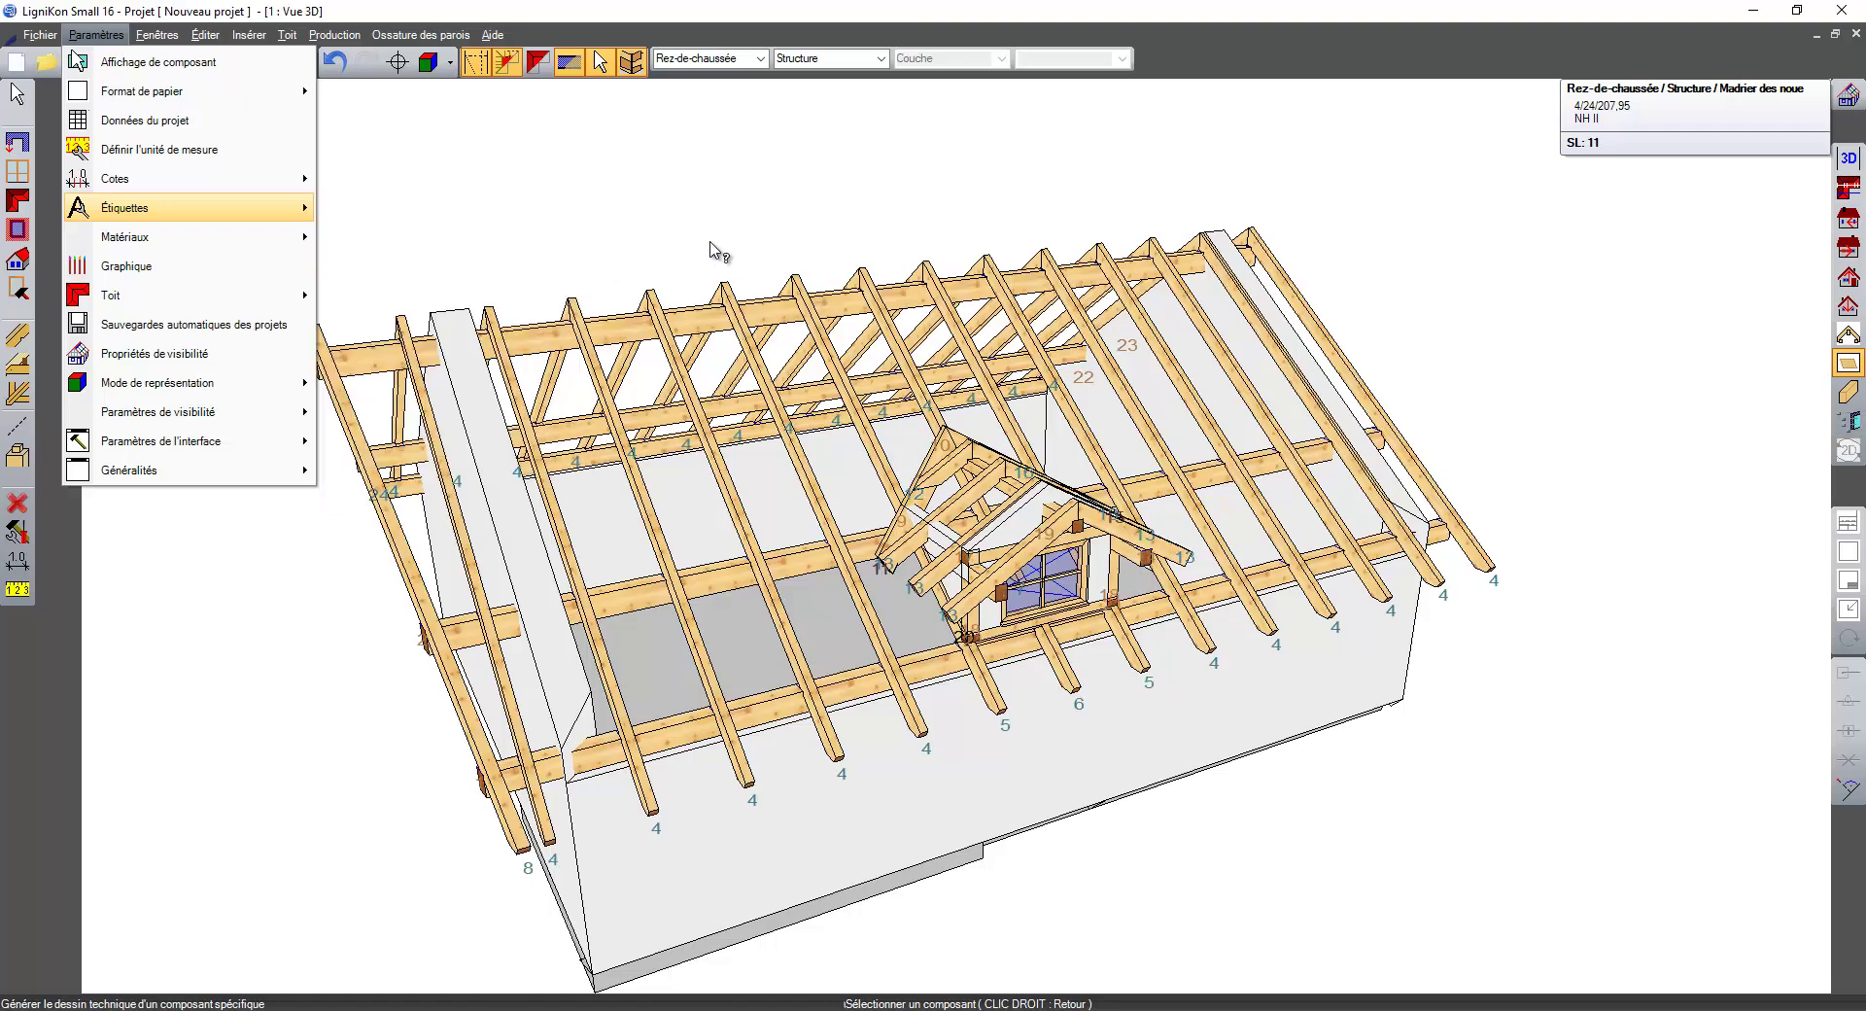
- Generate a landscape 2D plan view at scale 1:75 as plan number 4
middle_drag(715, 245, 709, 427)
scroll(875, 597, up, 1)
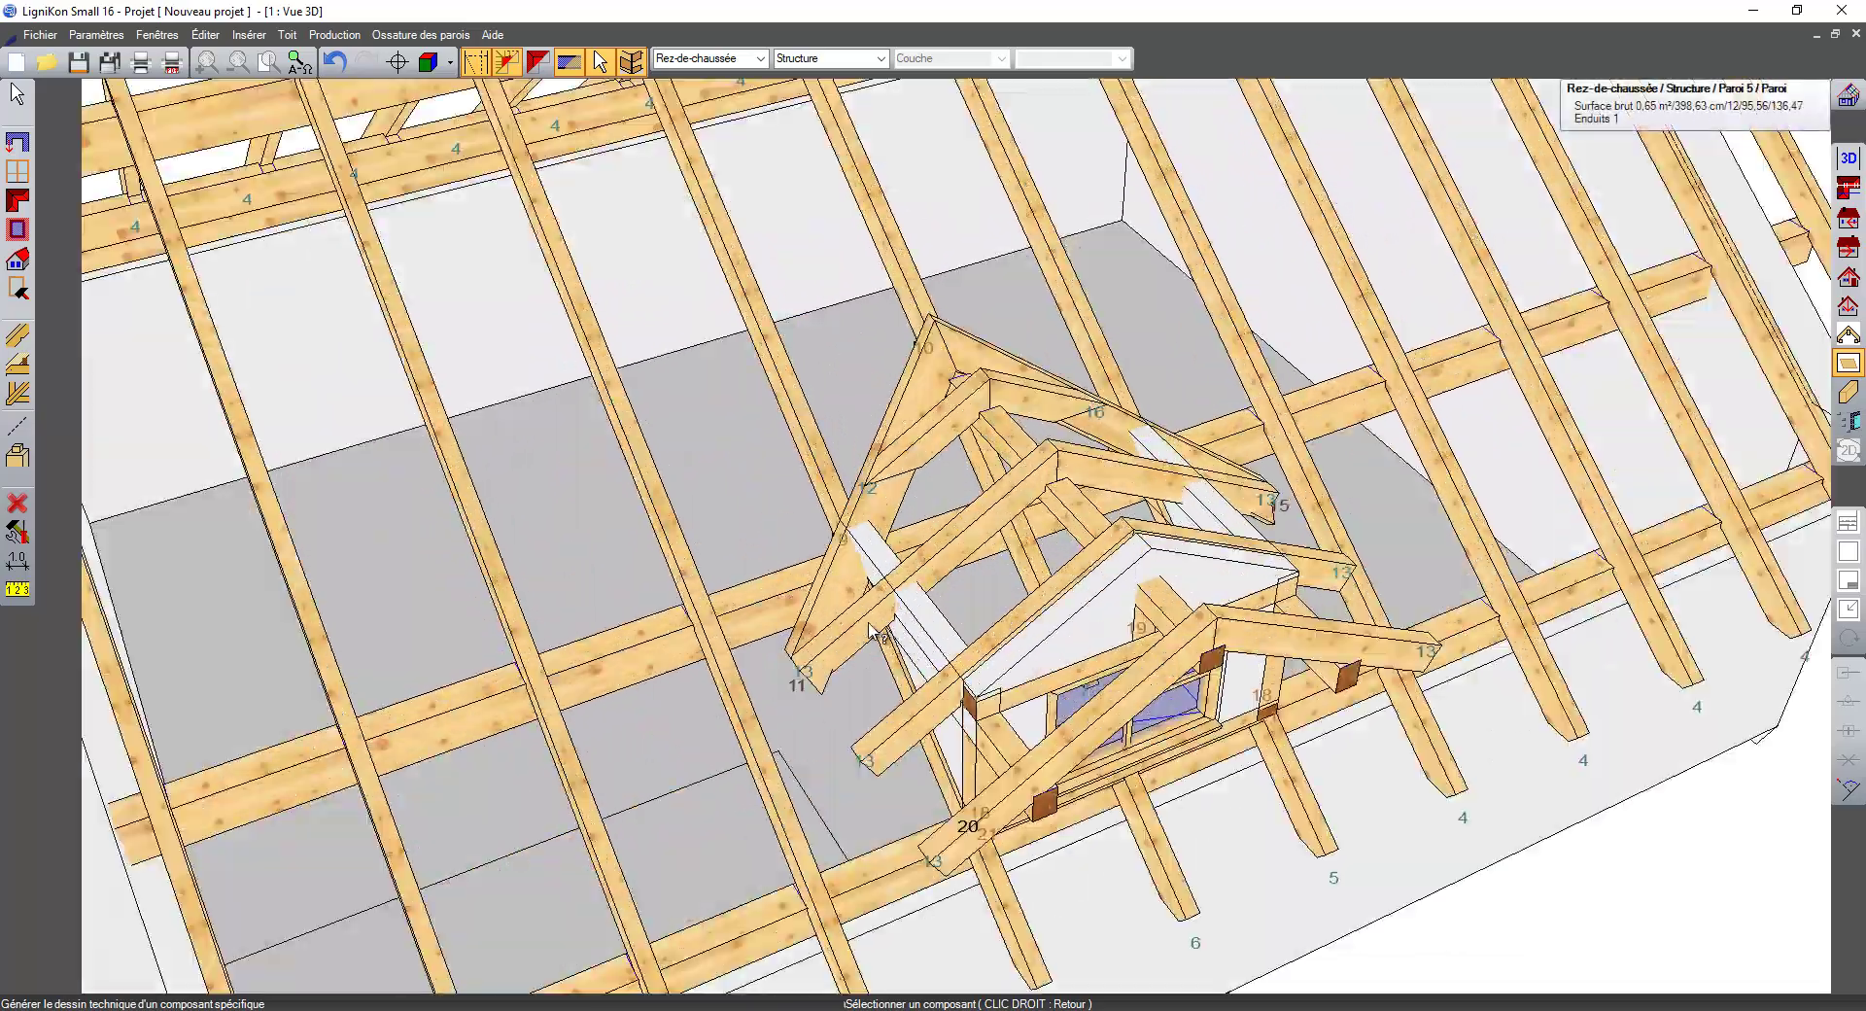
scroll(870, 596, up, 3)
middle_drag(844, 566, 1392, 380)
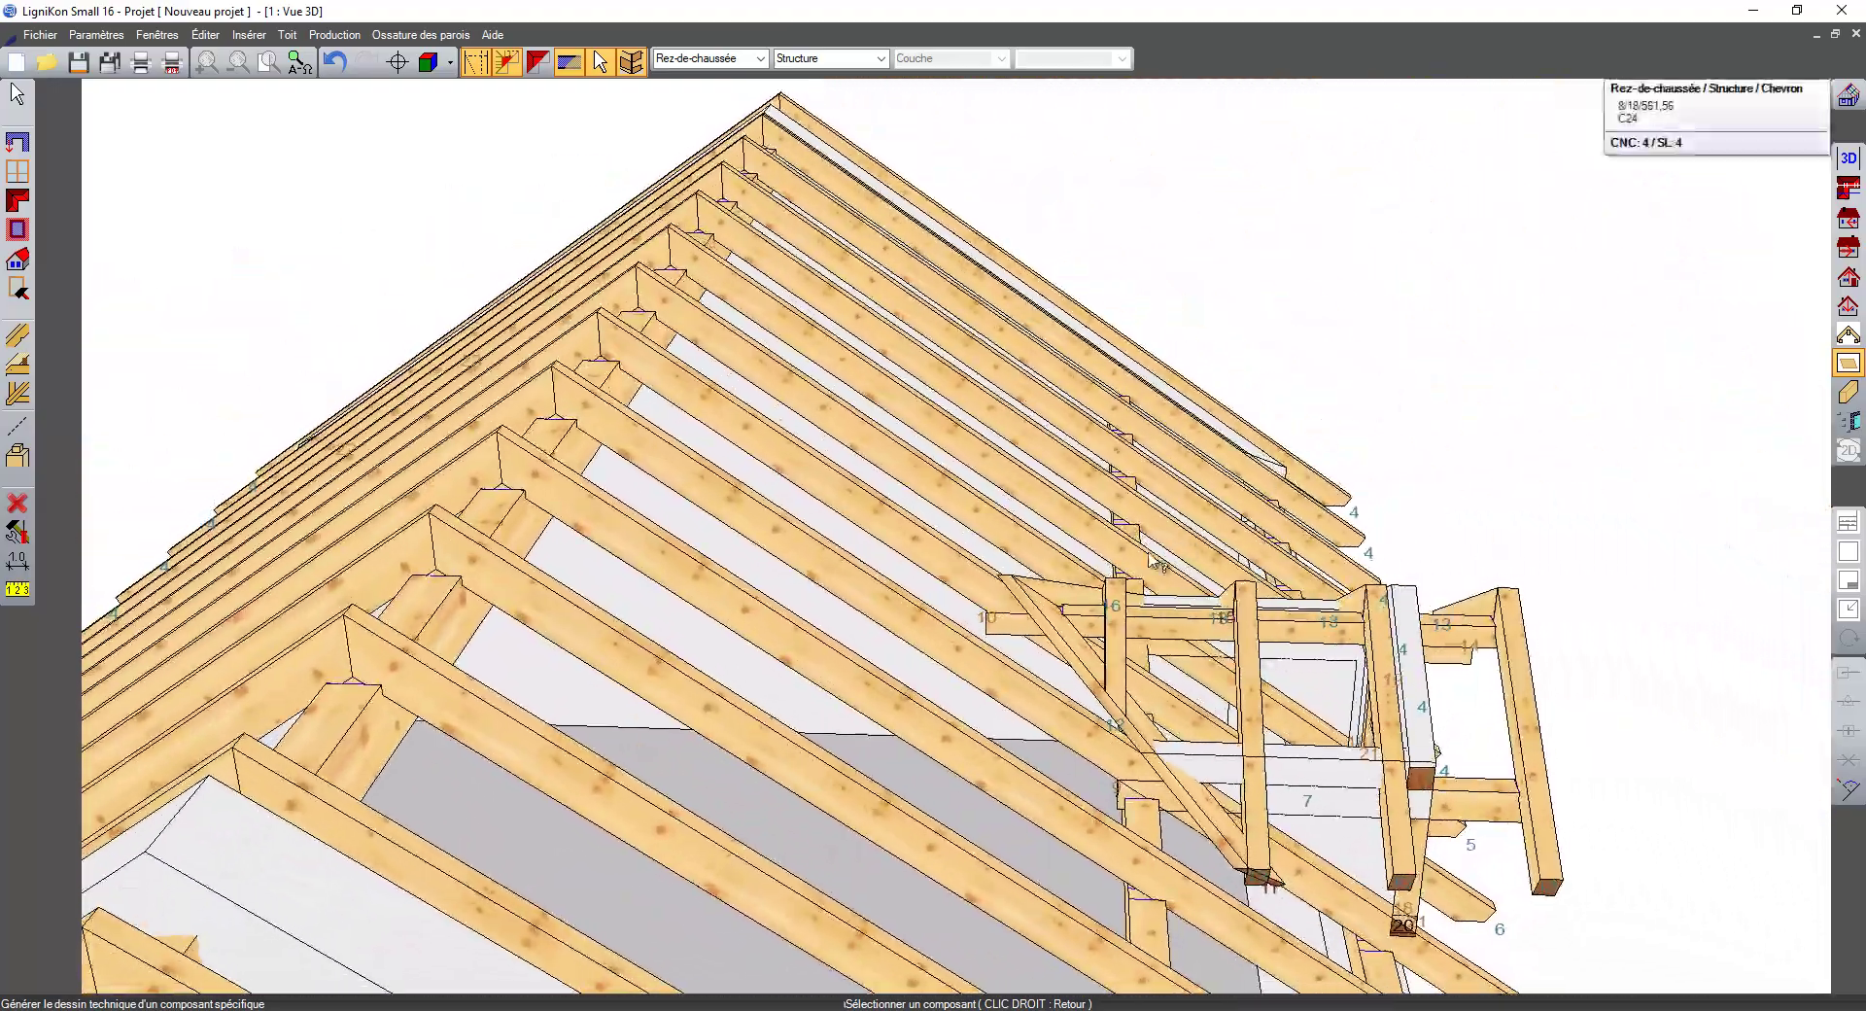
middle_drag(1006, 633, 1078, 509)
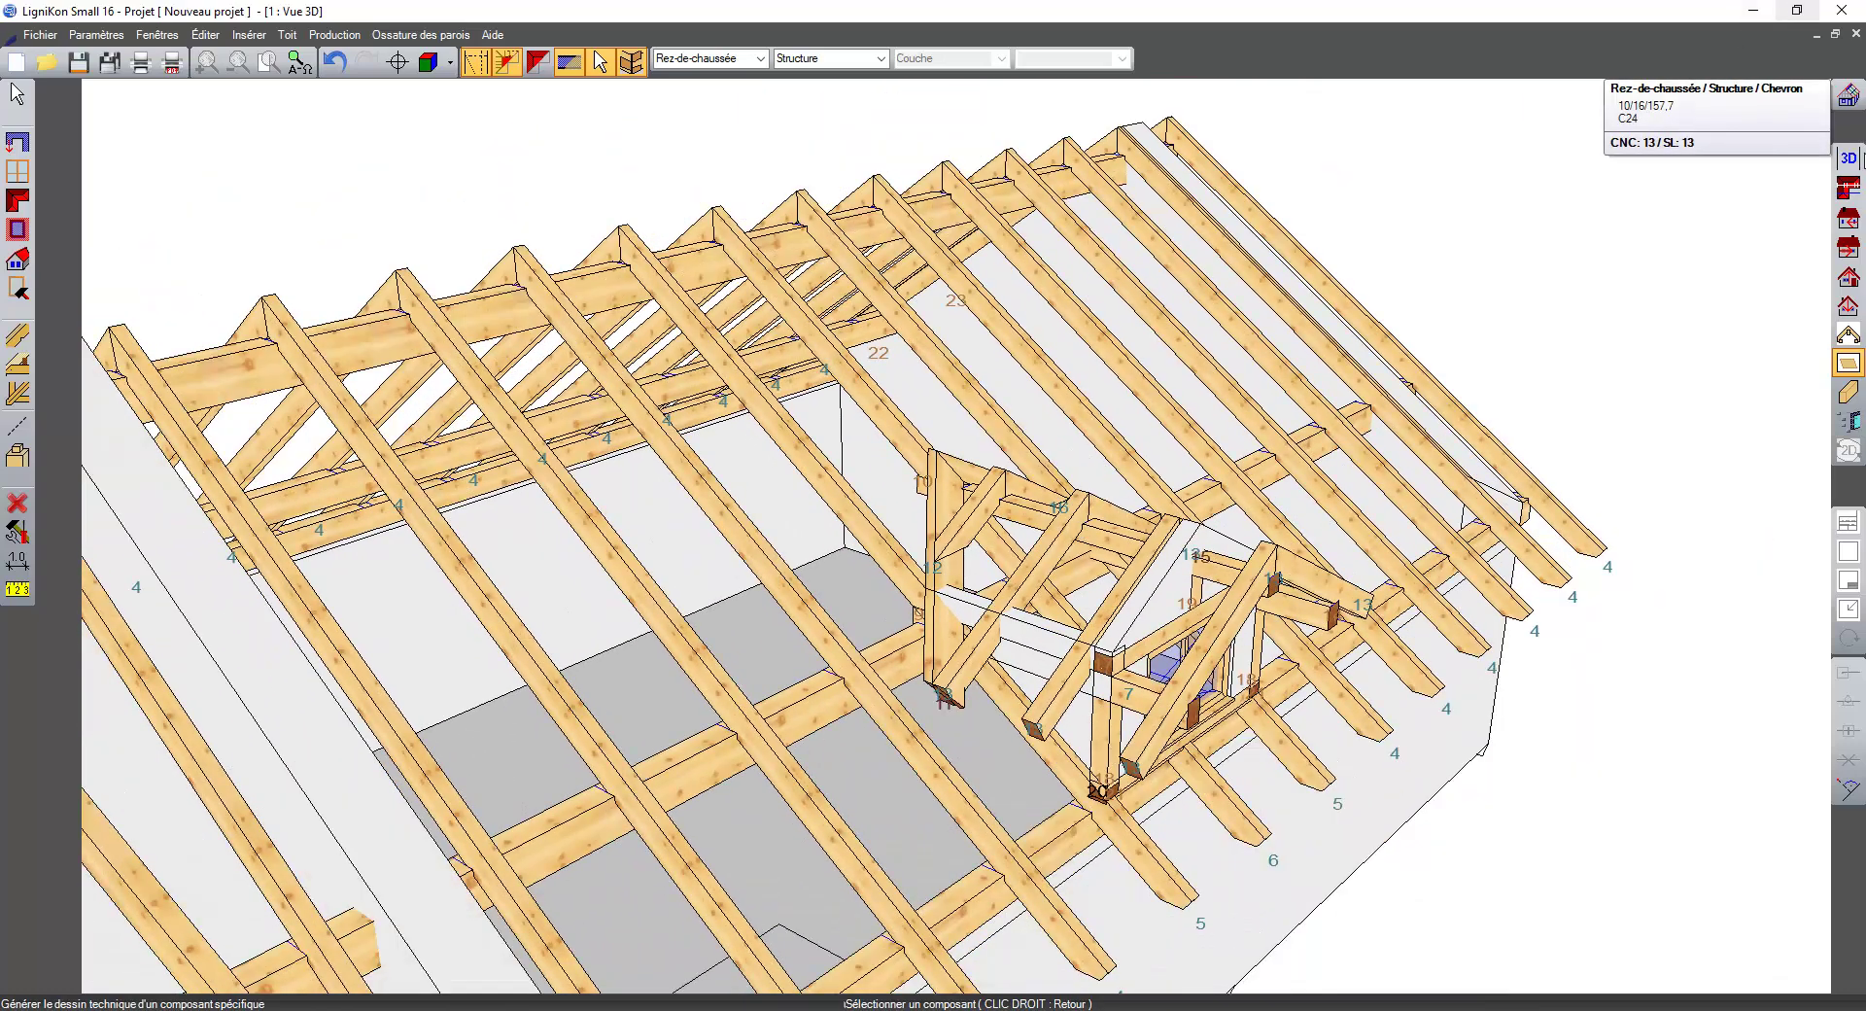
click(1847, 188)
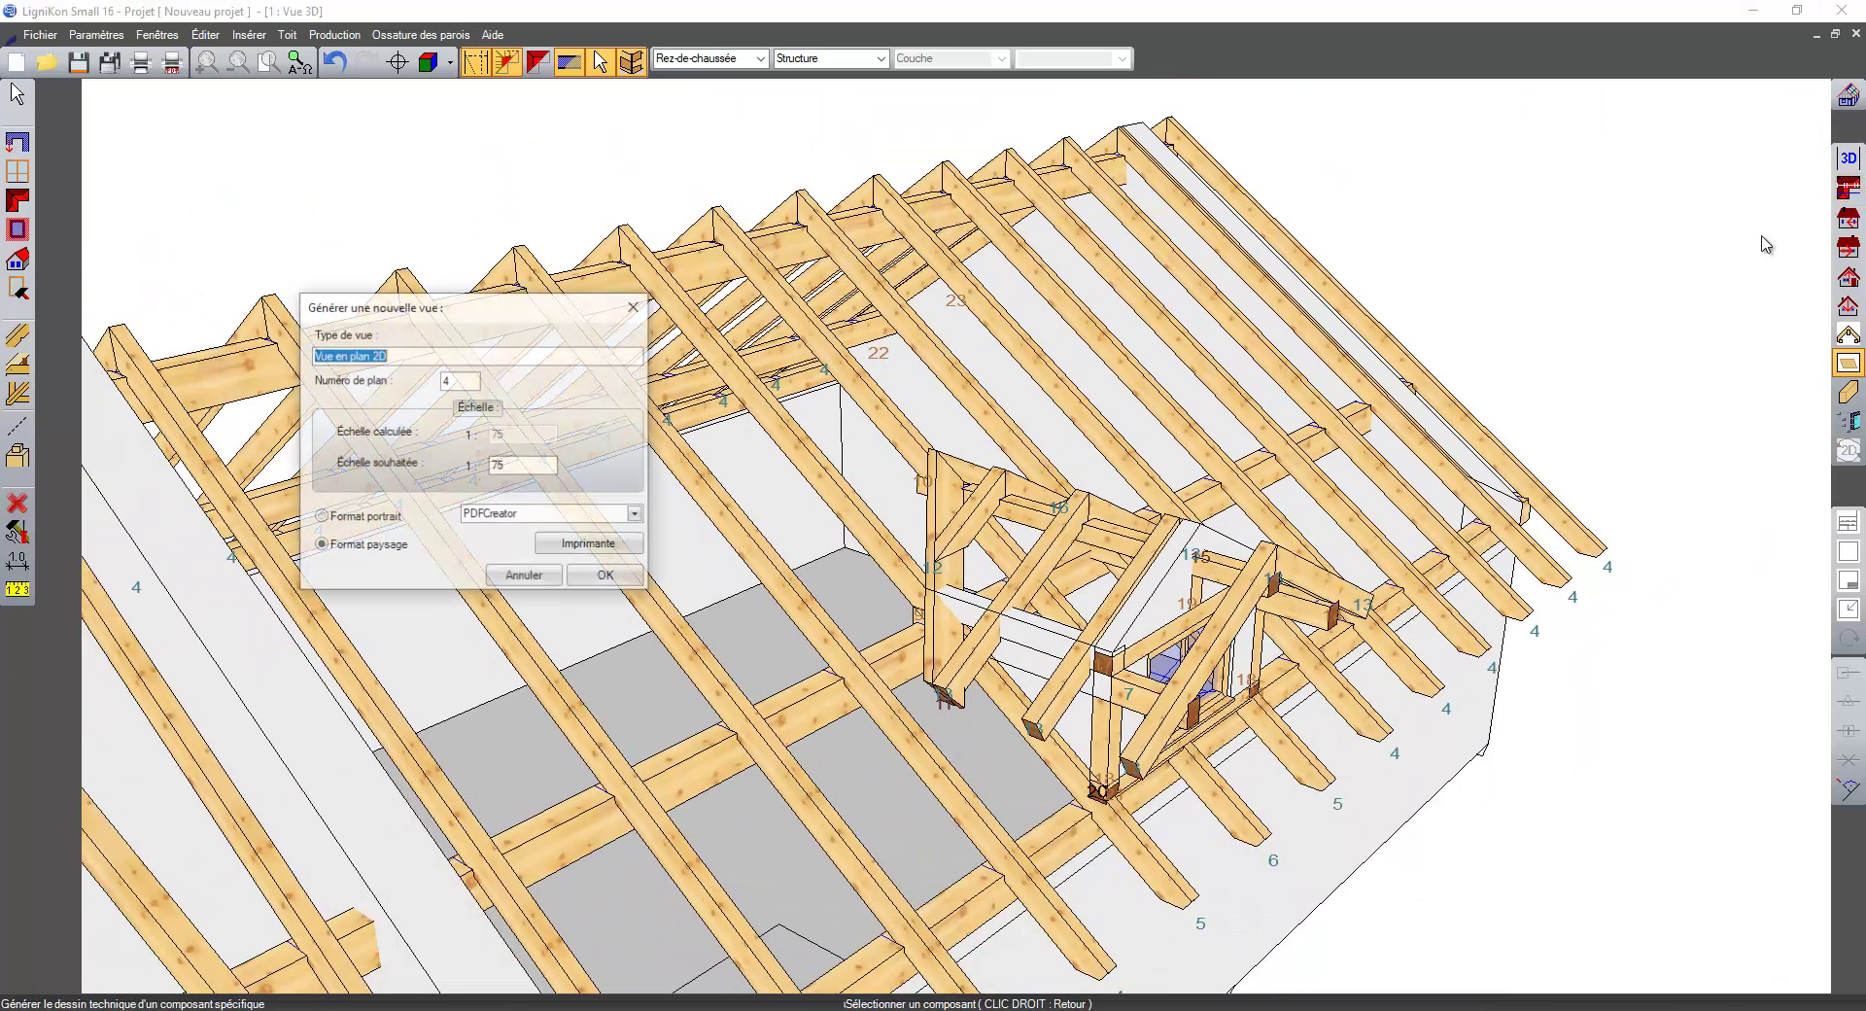
click(606, 575)
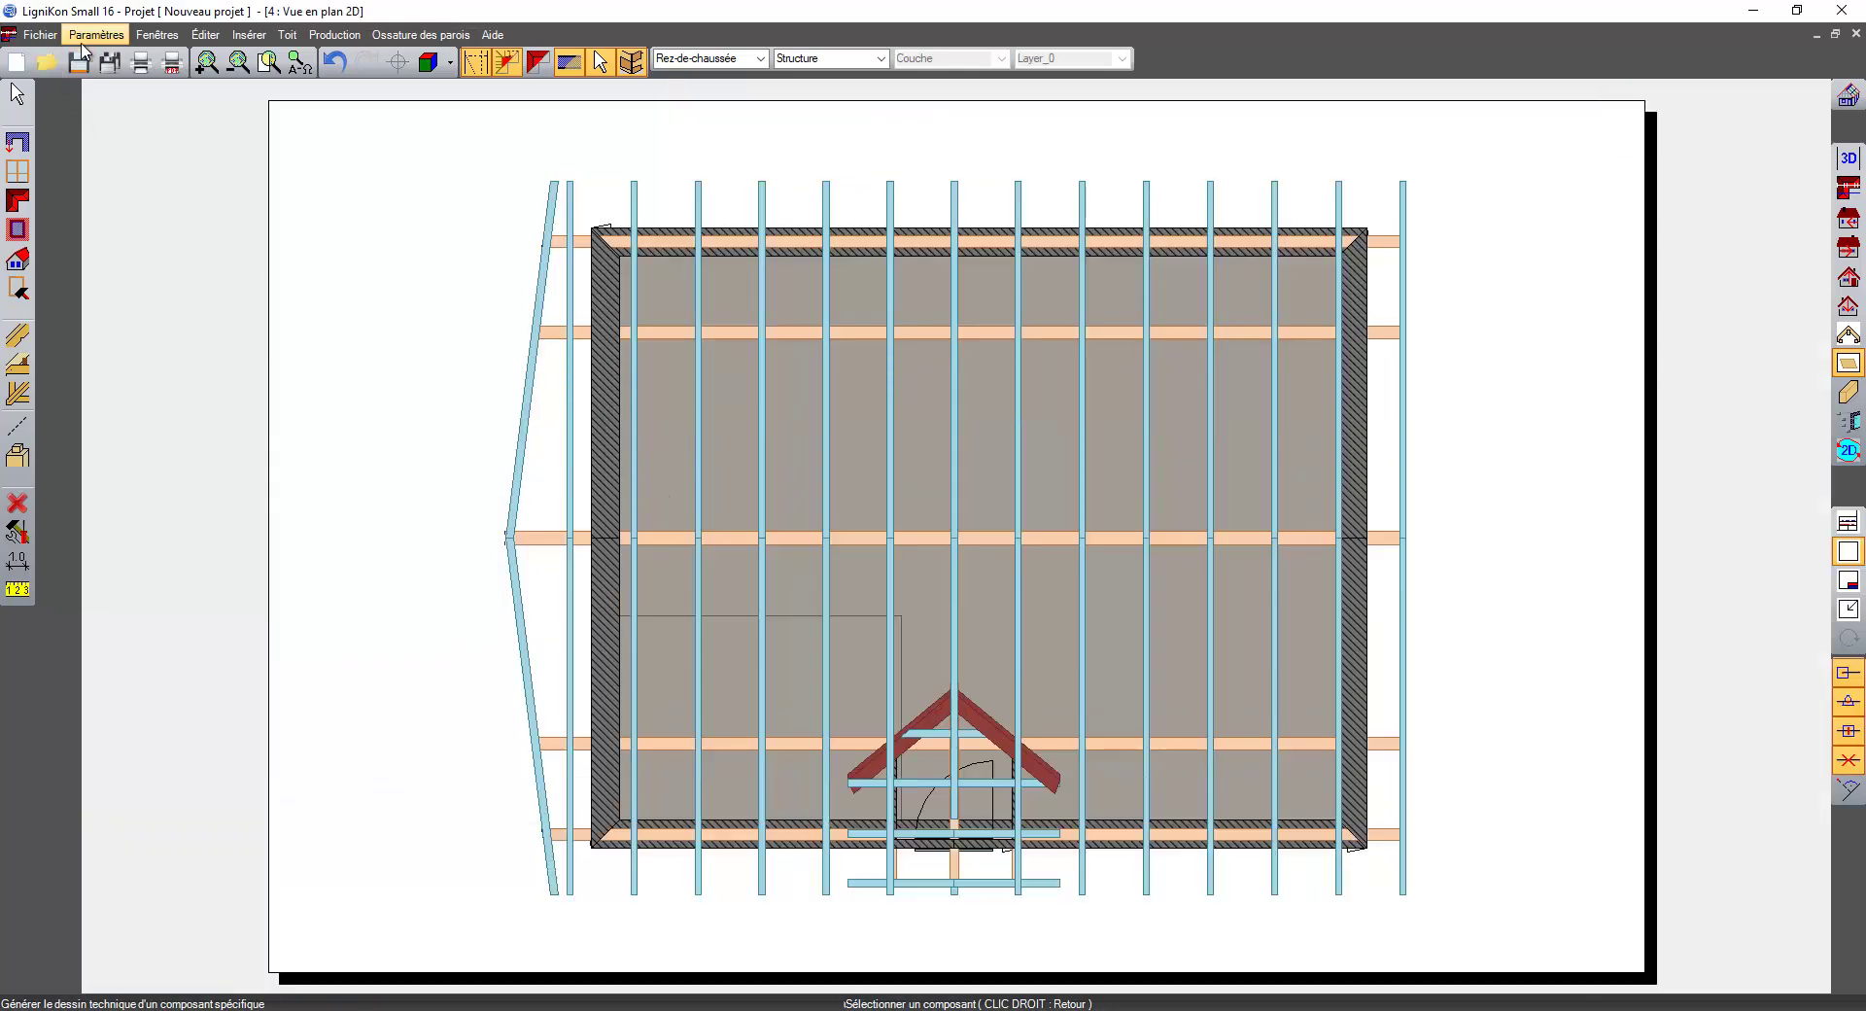
- Display the CNC position numbers of the timbers in the 2D plan view
click(171, 40)
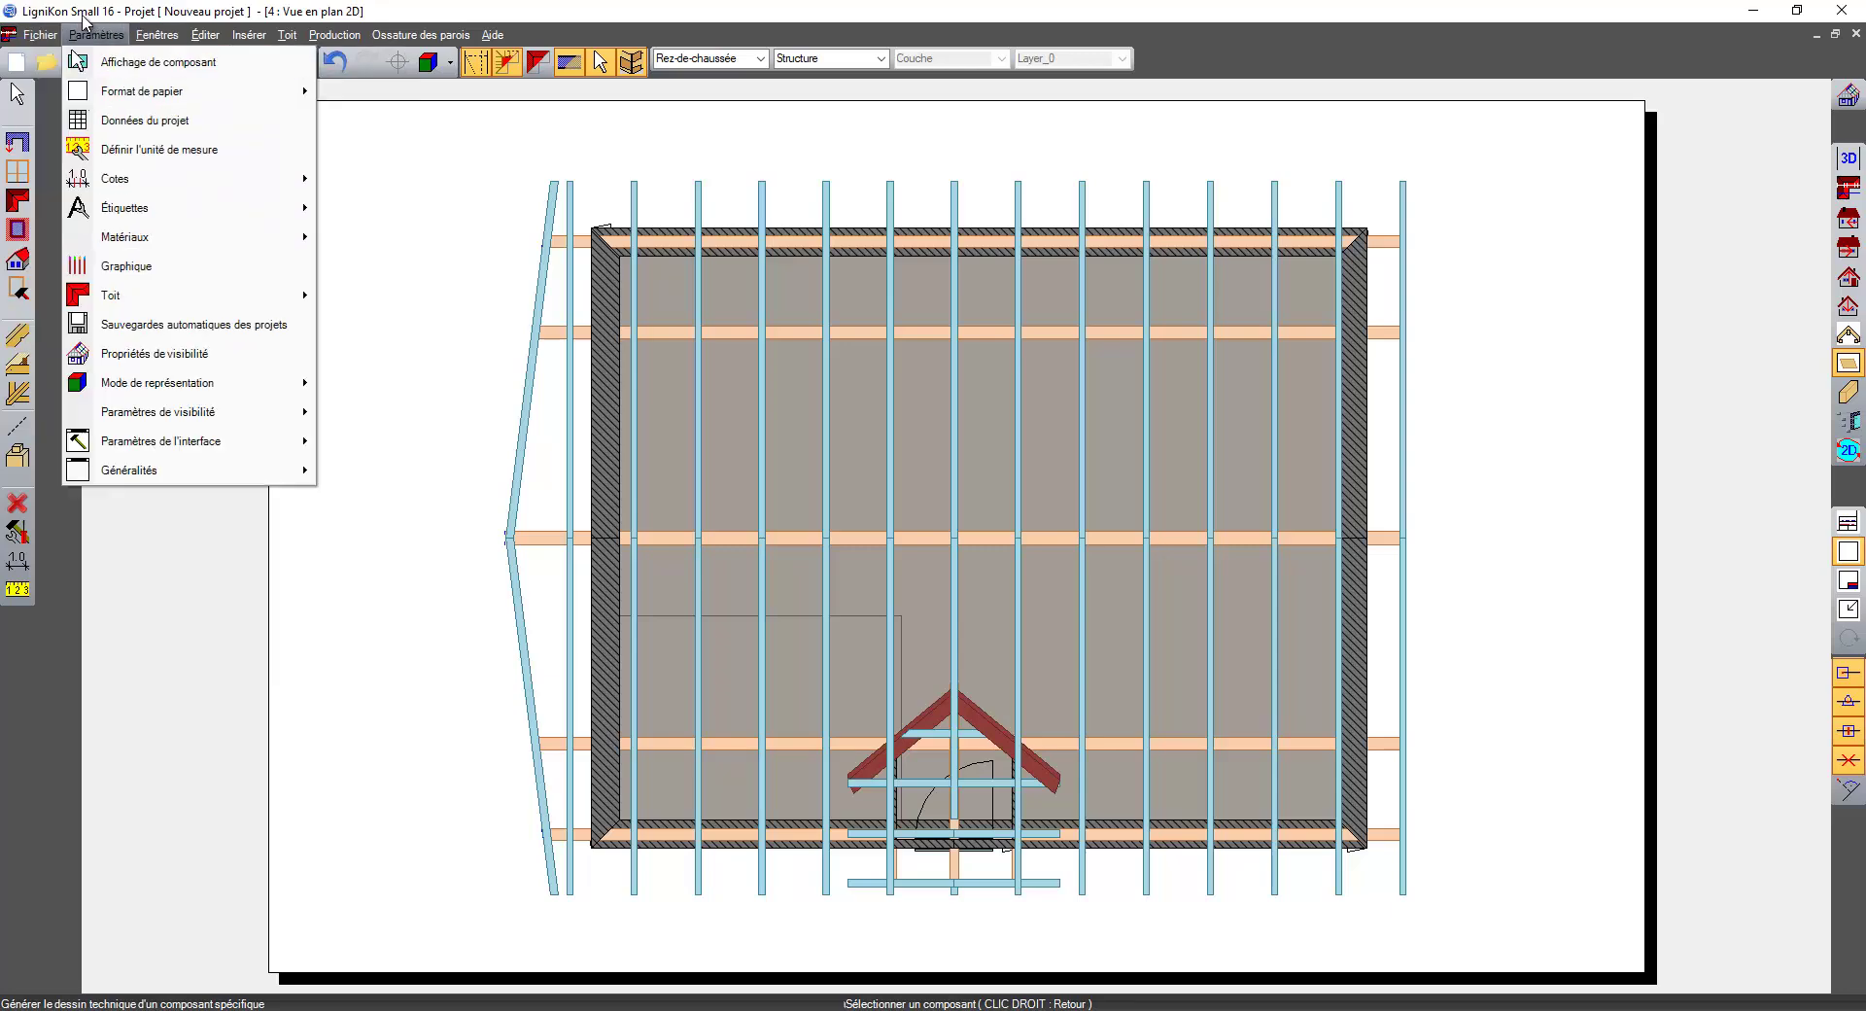
mouse_move(163, 204)
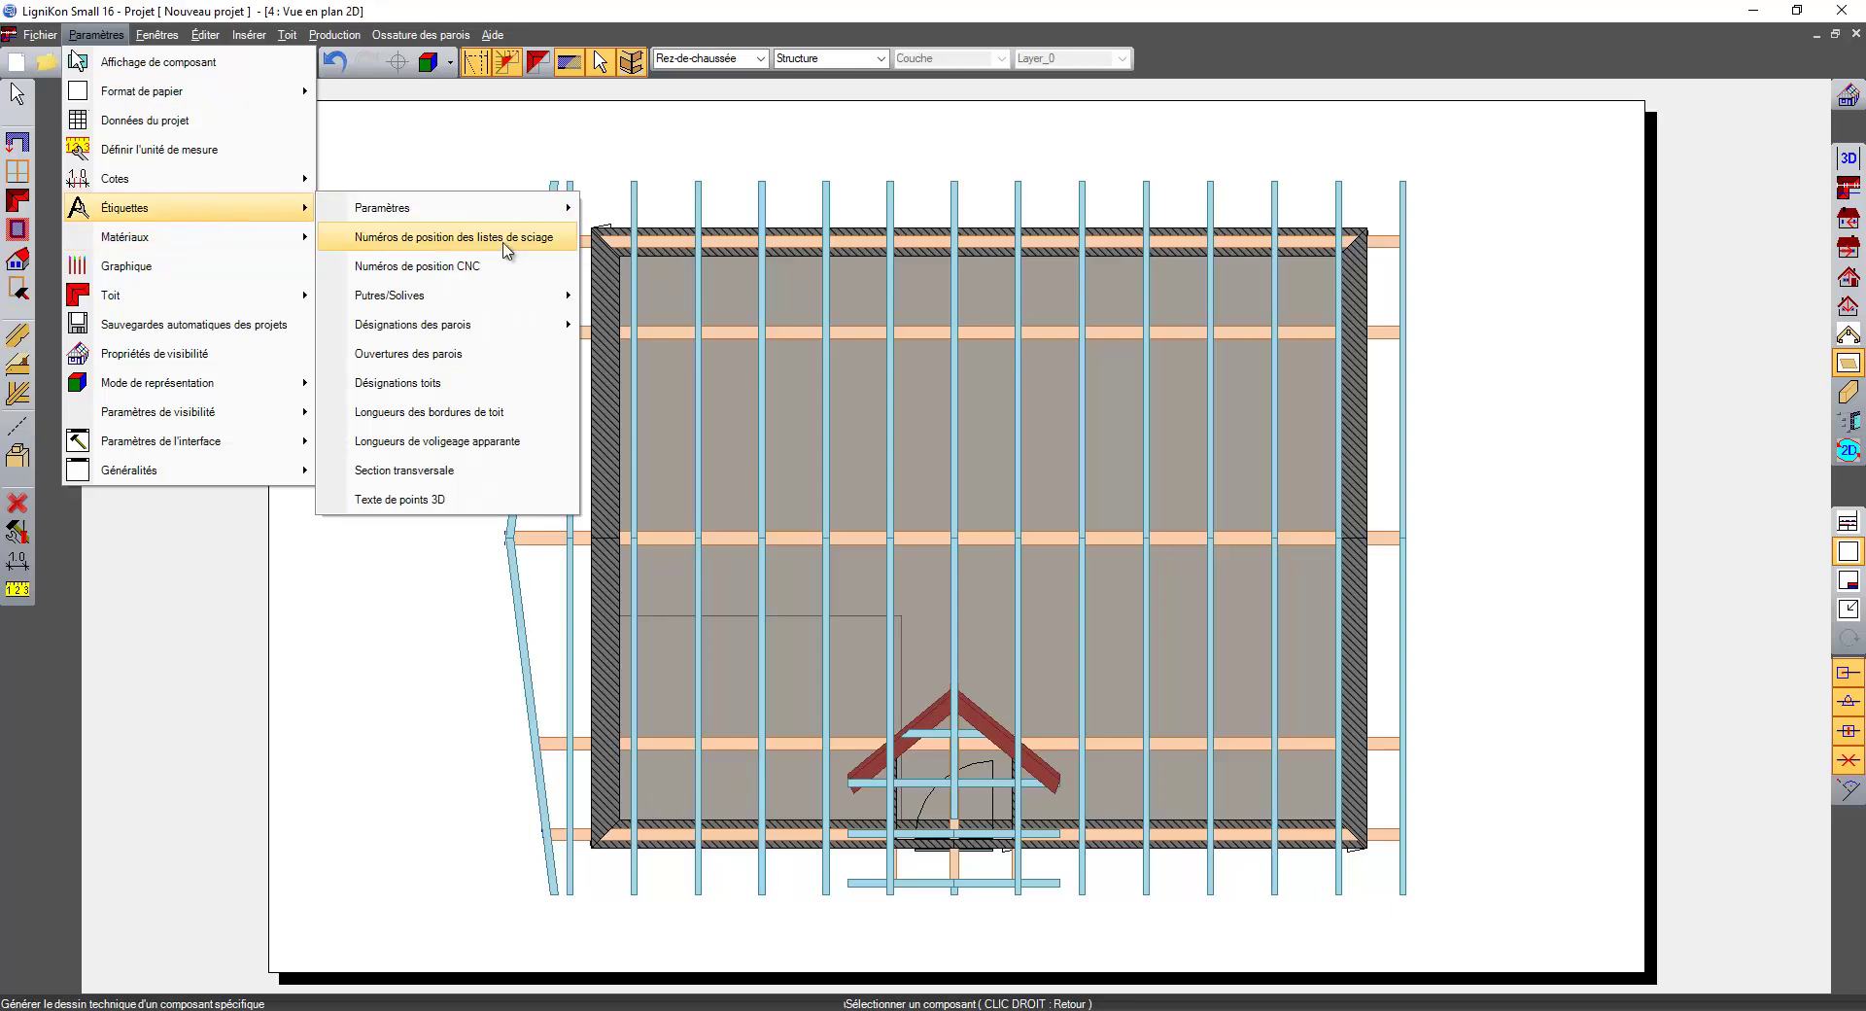
click(480, 265)
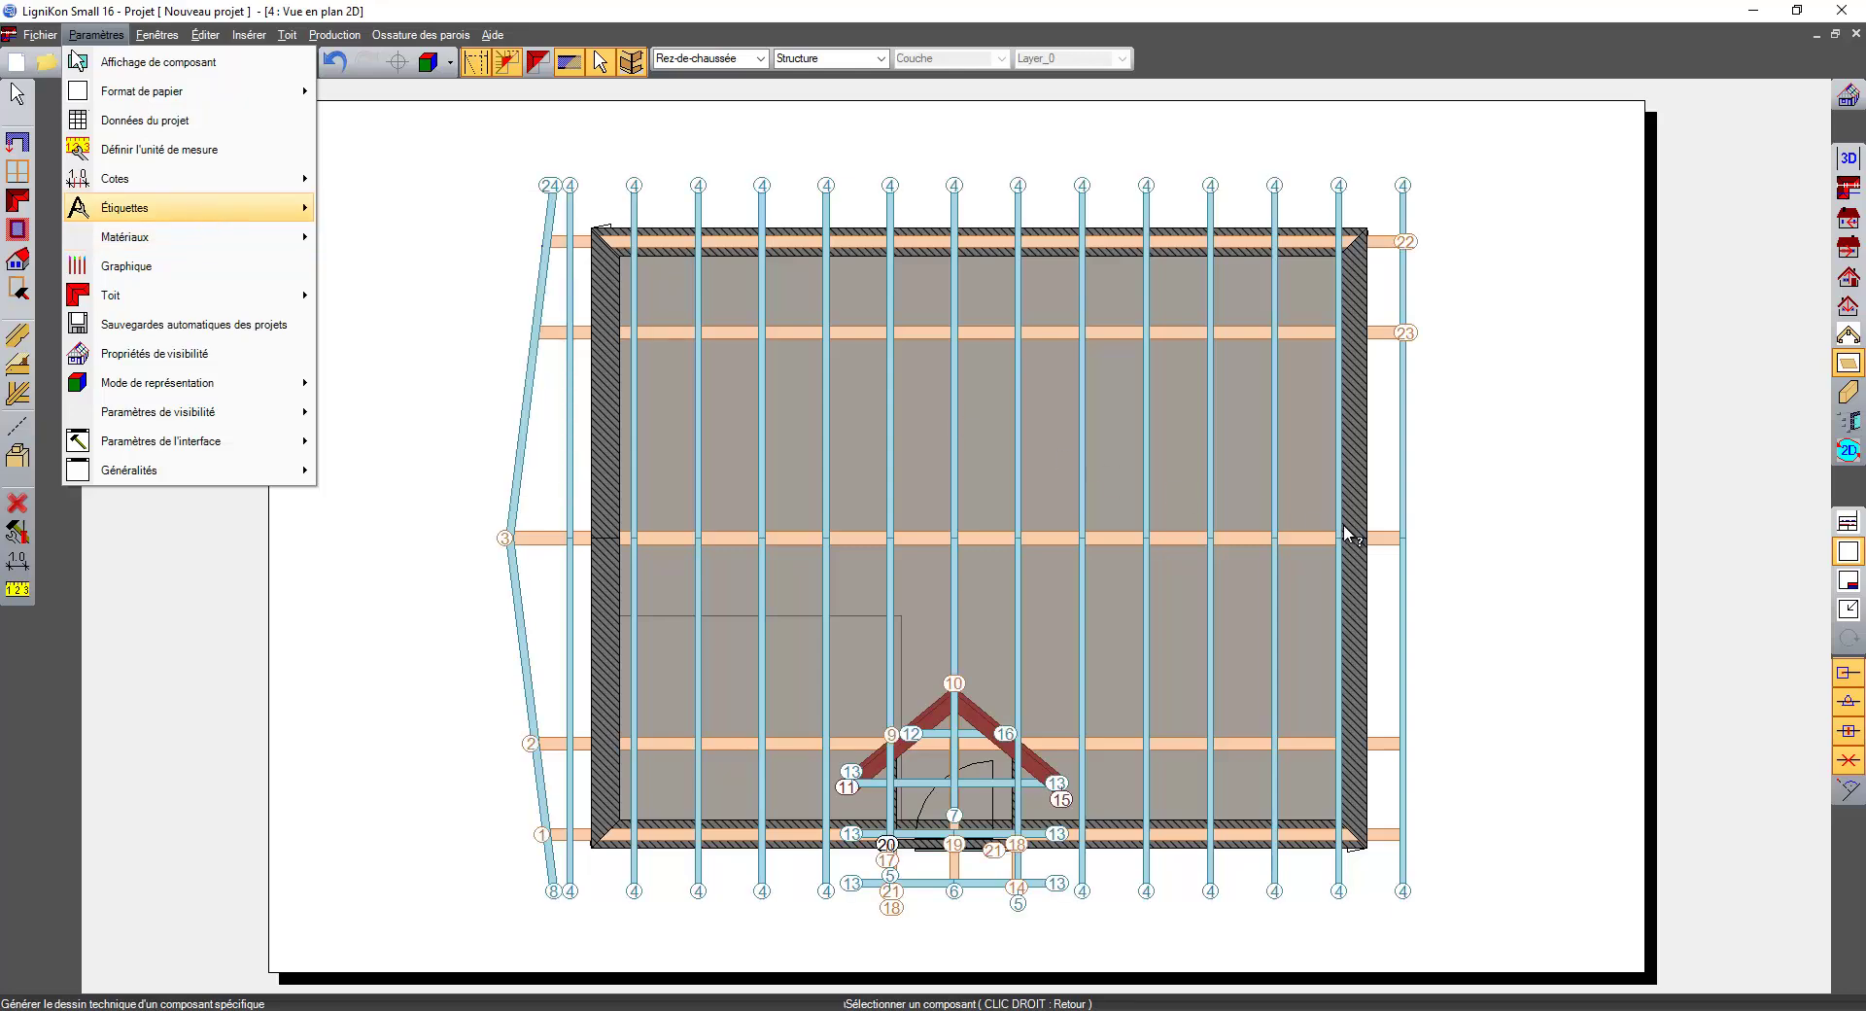
- Hide the walls in the plan view and display the roof surface outlines around the timbers
click(536, 69)
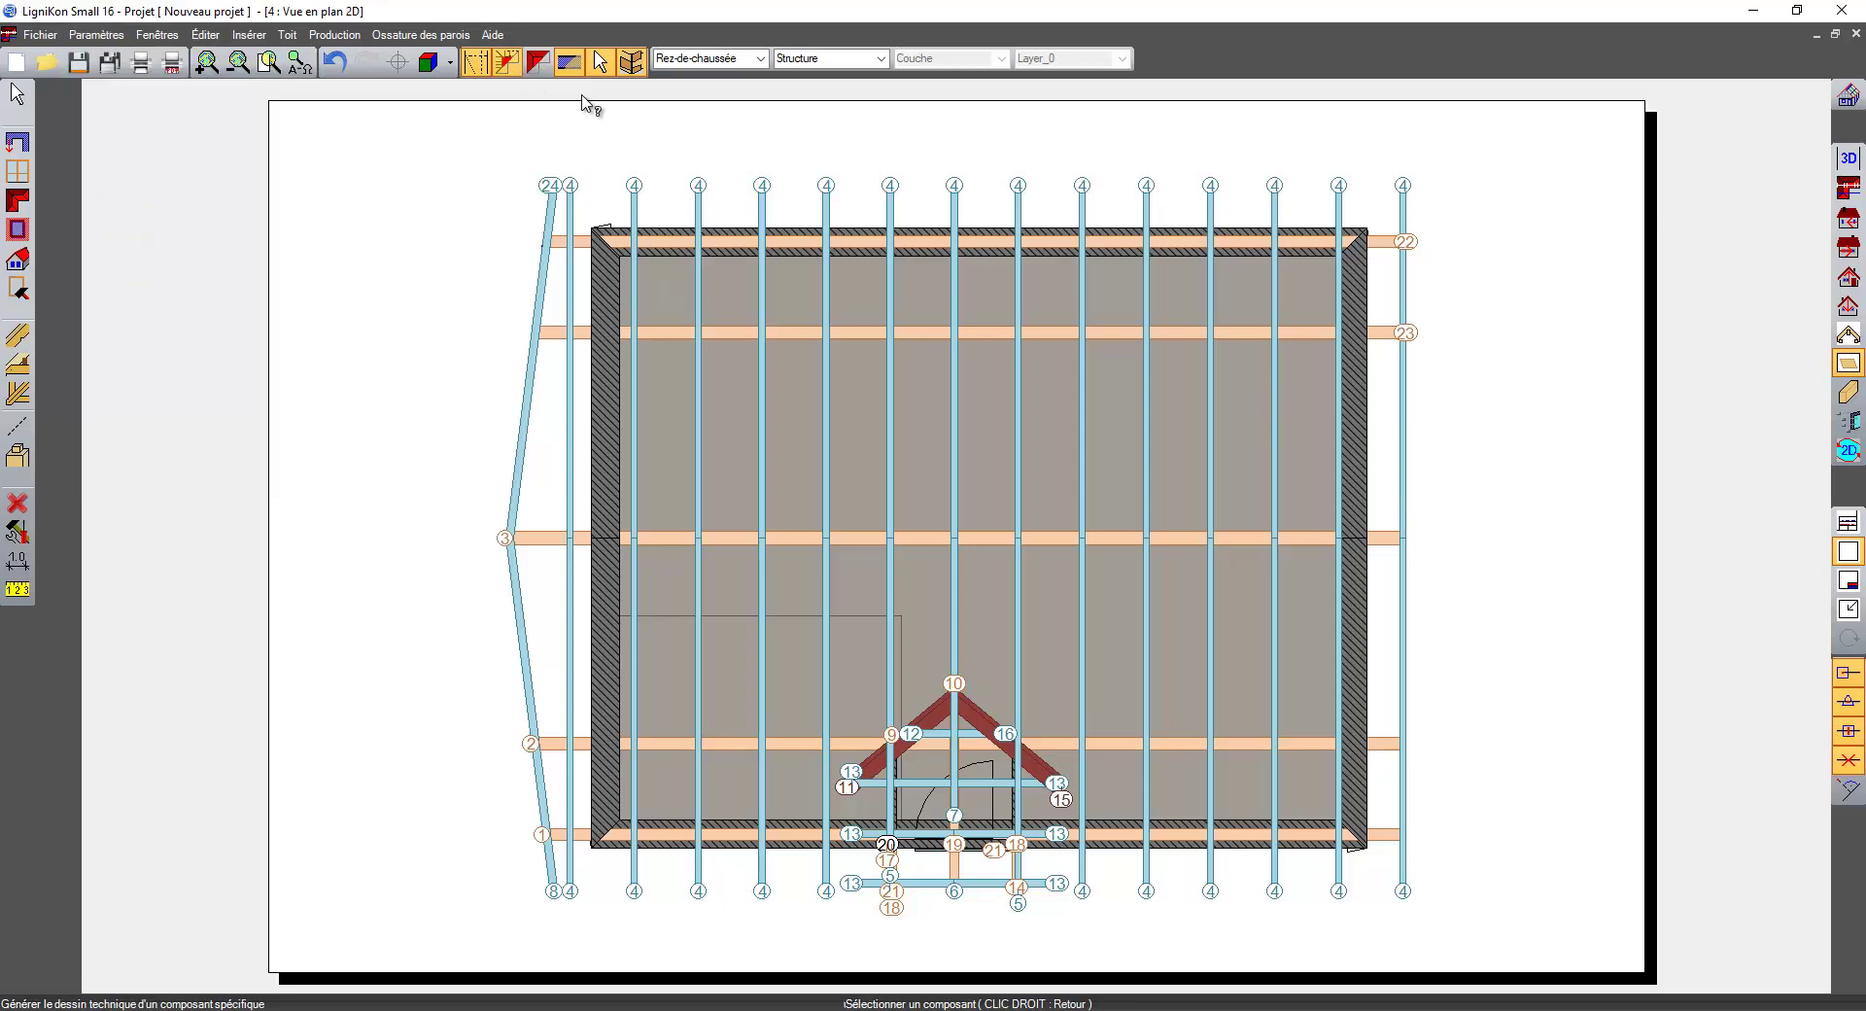
click(568, 70)
scroll(508, 573, up, 2)
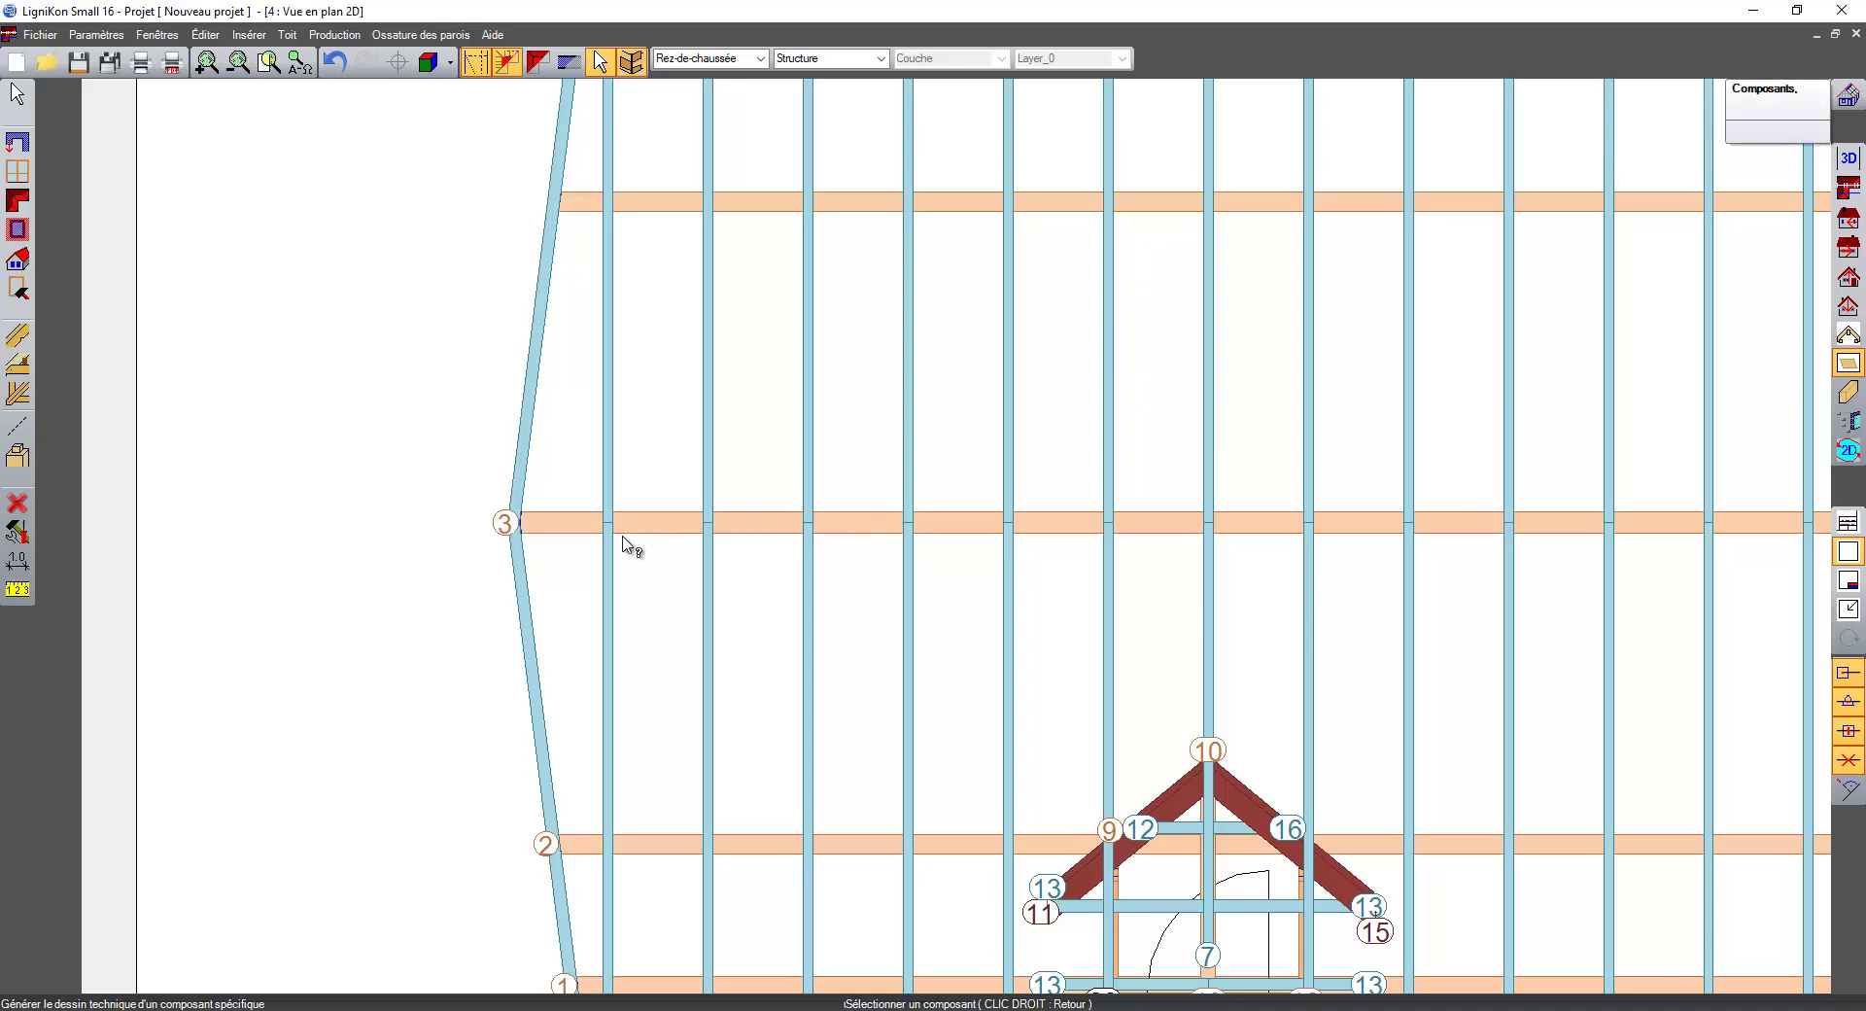
scroll(627, 537, down, 2)
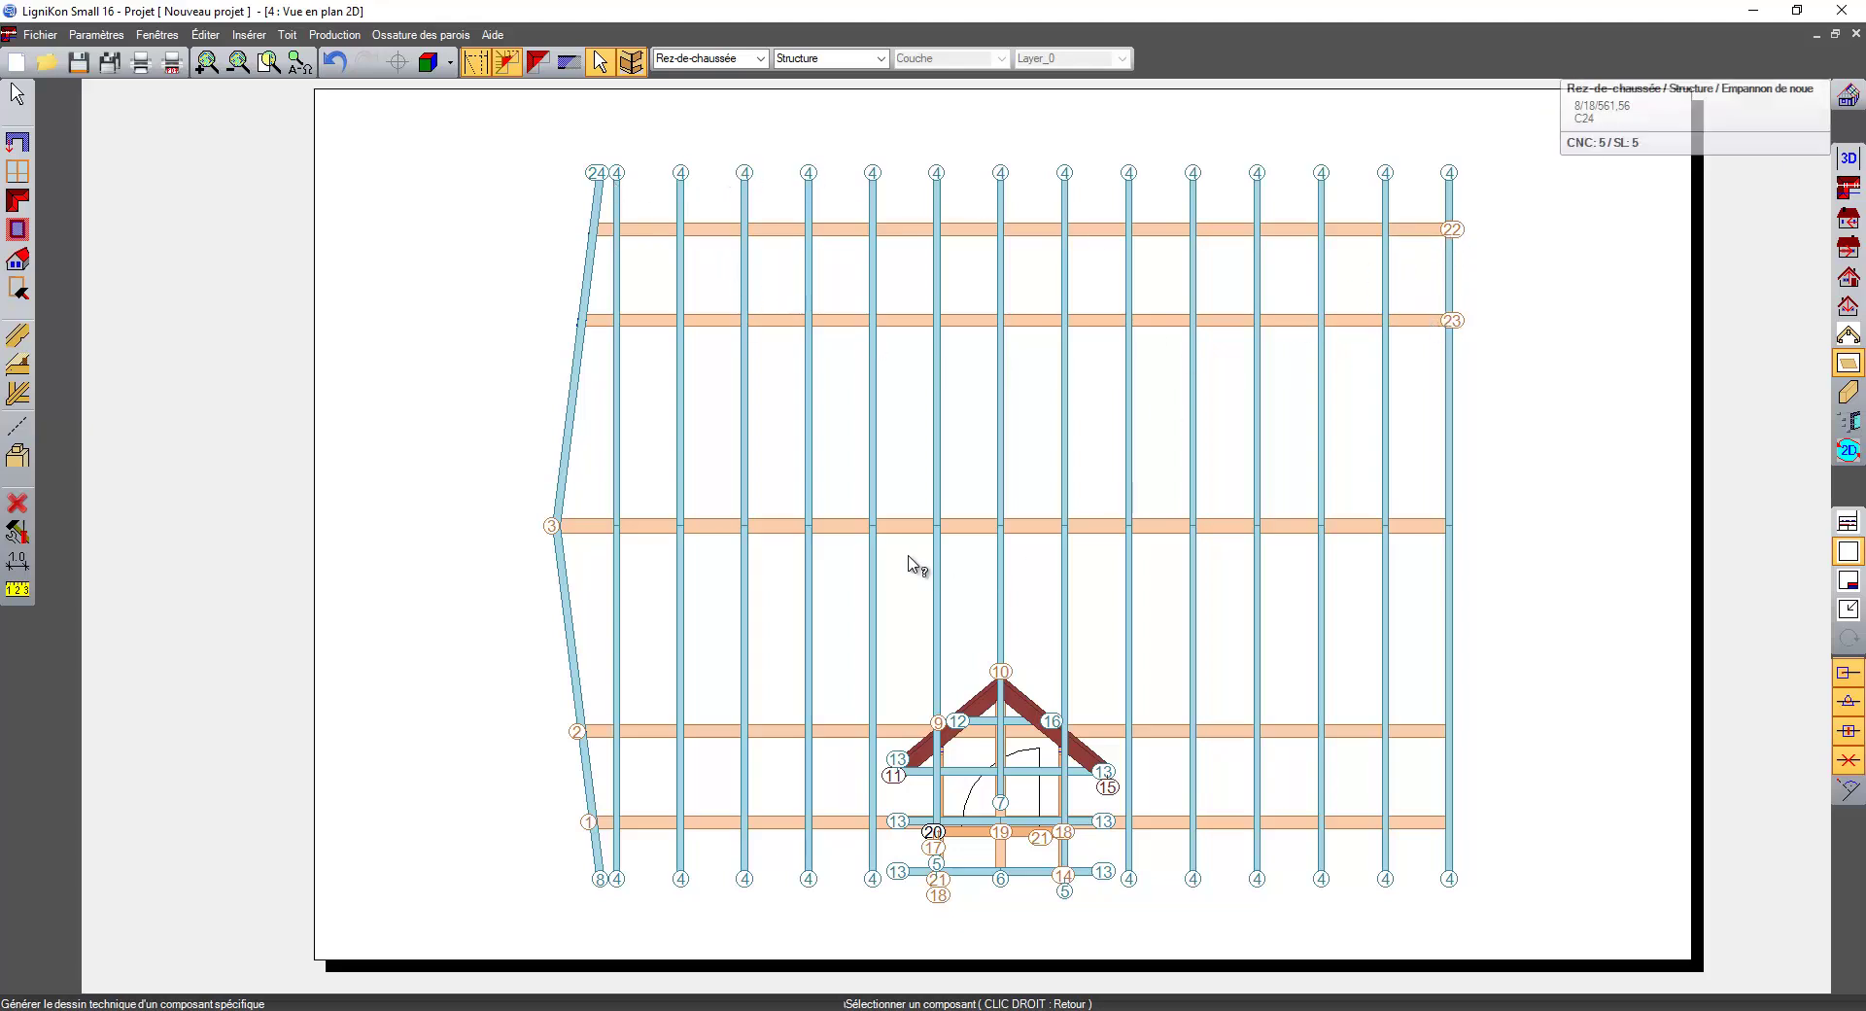
click(537, 63)
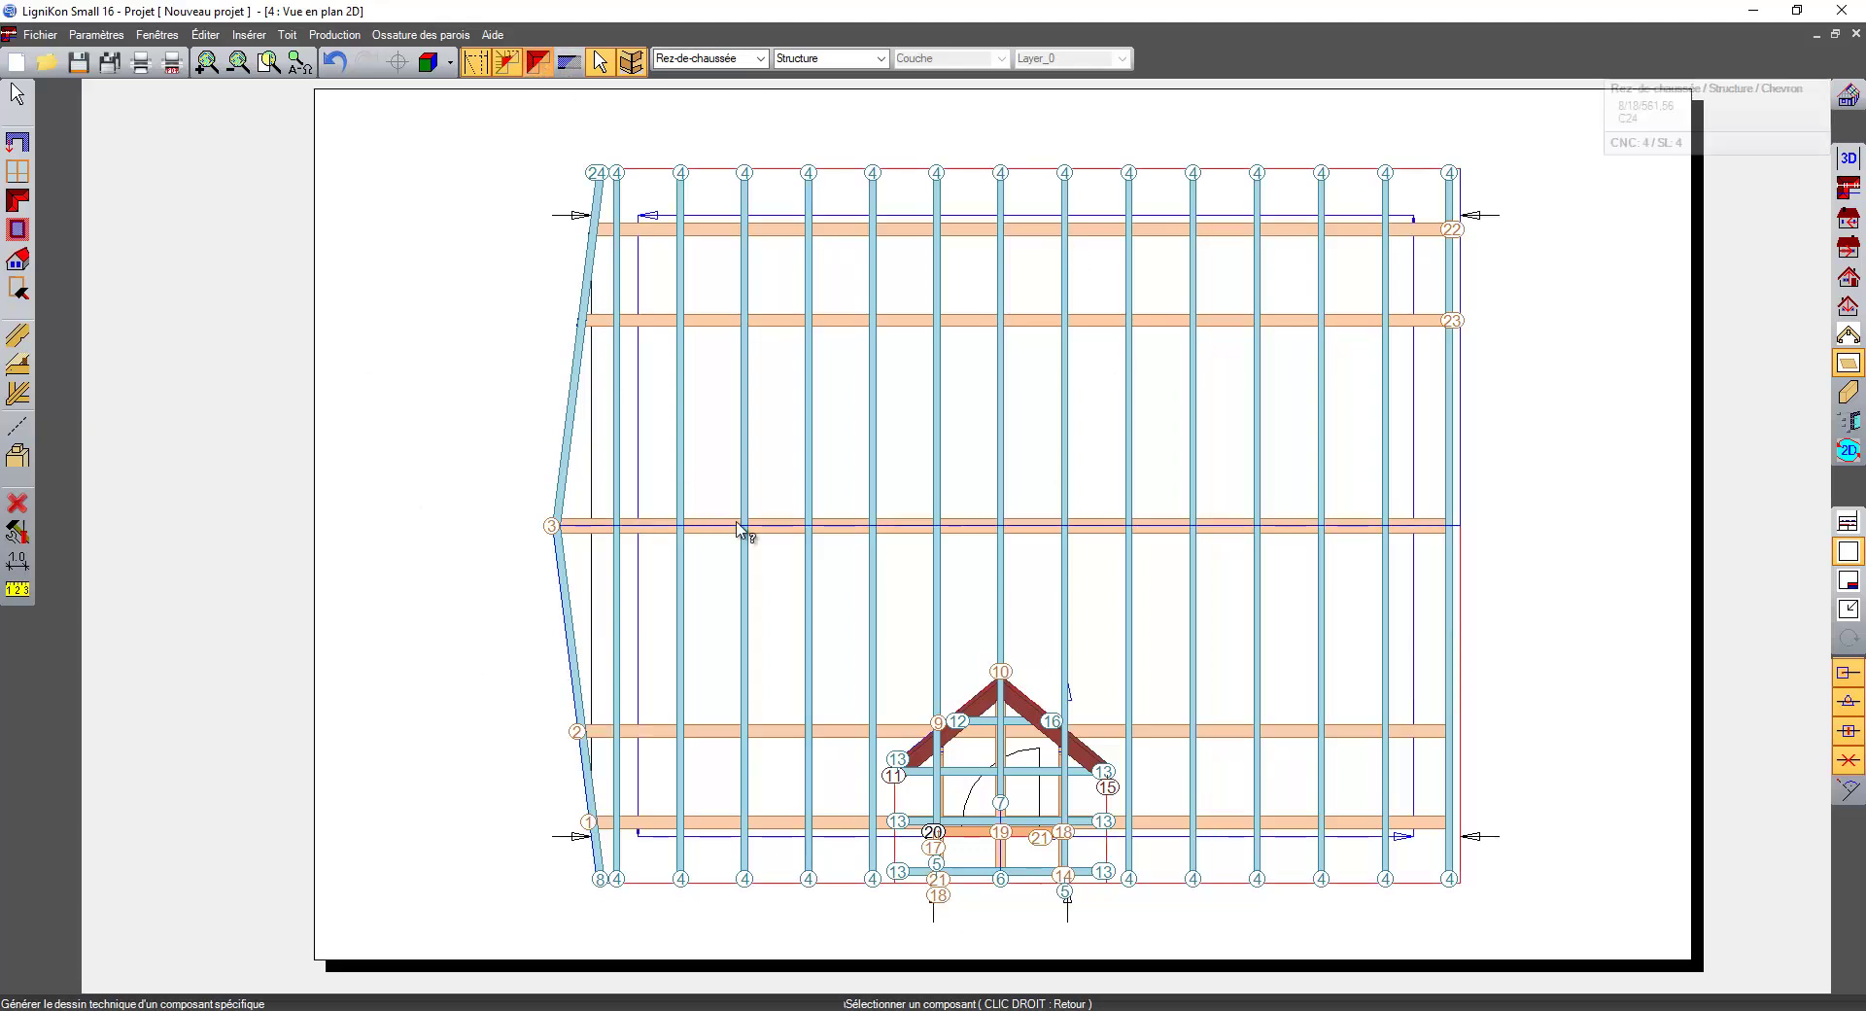
- Place a free dimension line along the lower eaves with intermediate points at two rafters, and undo it
middle_drag(739, 526, 627, 444)
click(17, 560)
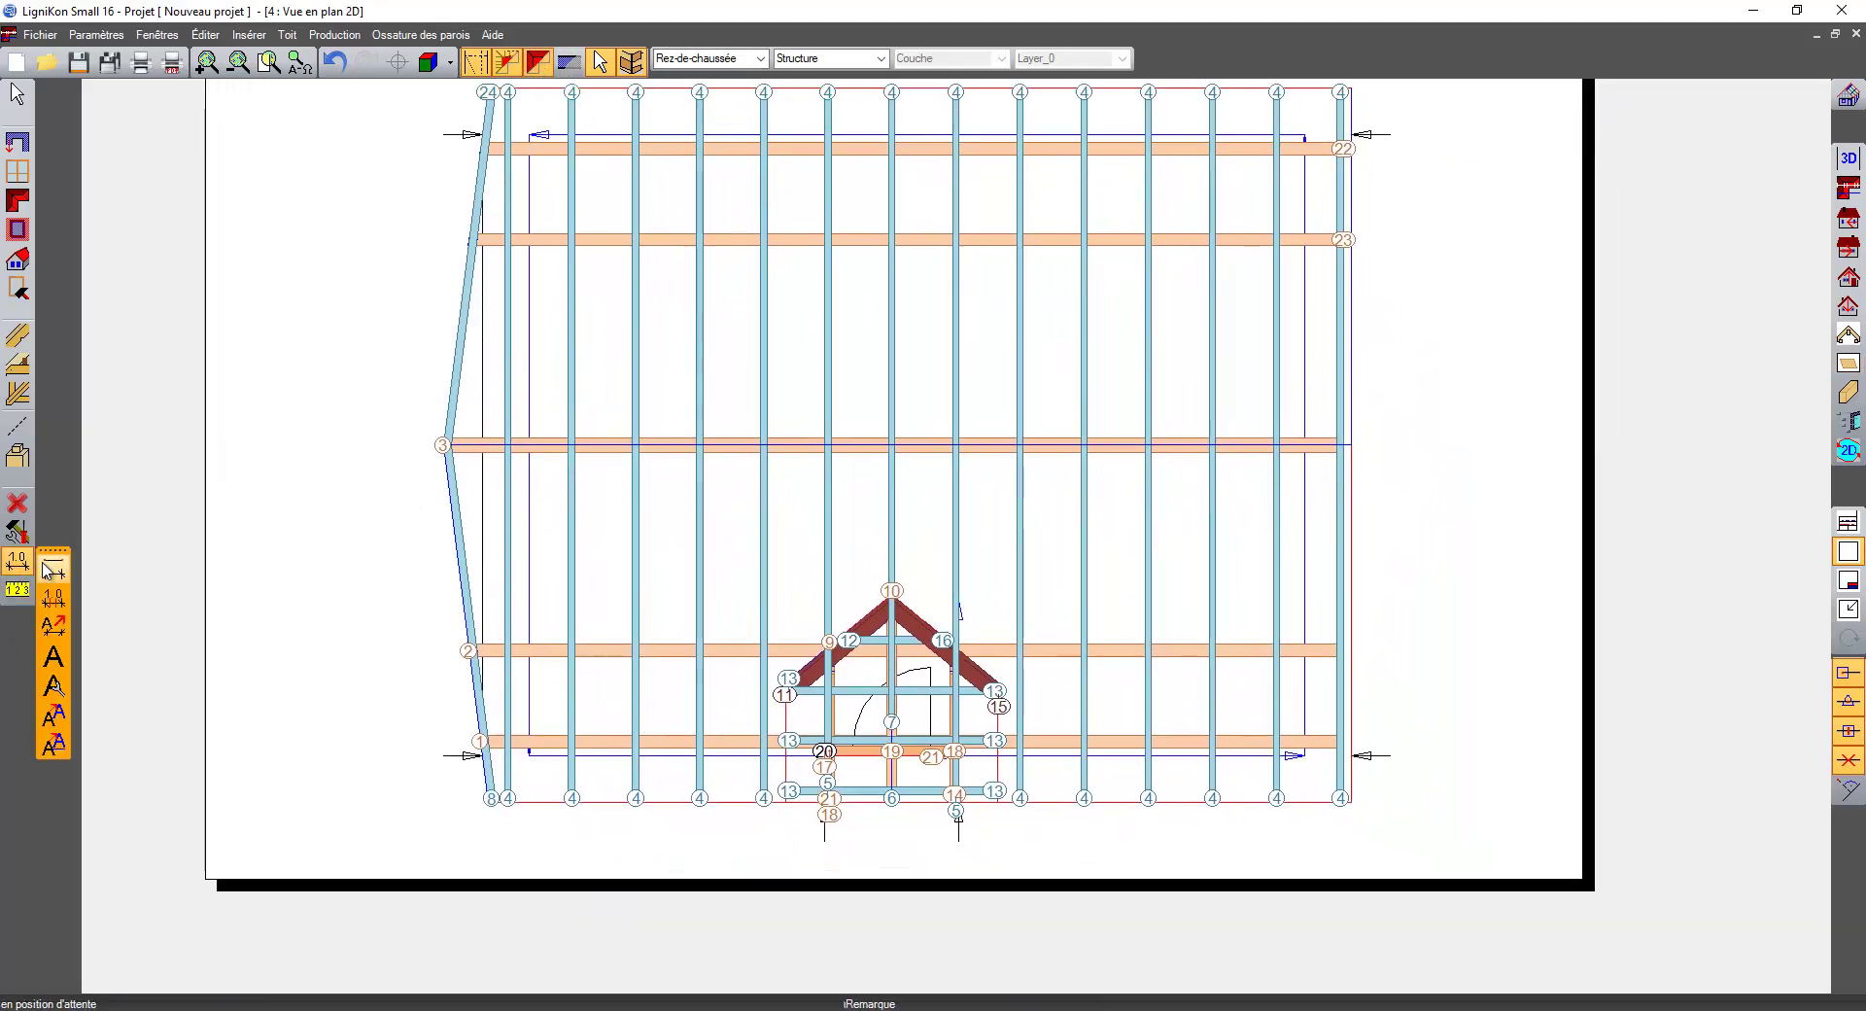
click(54, 569)
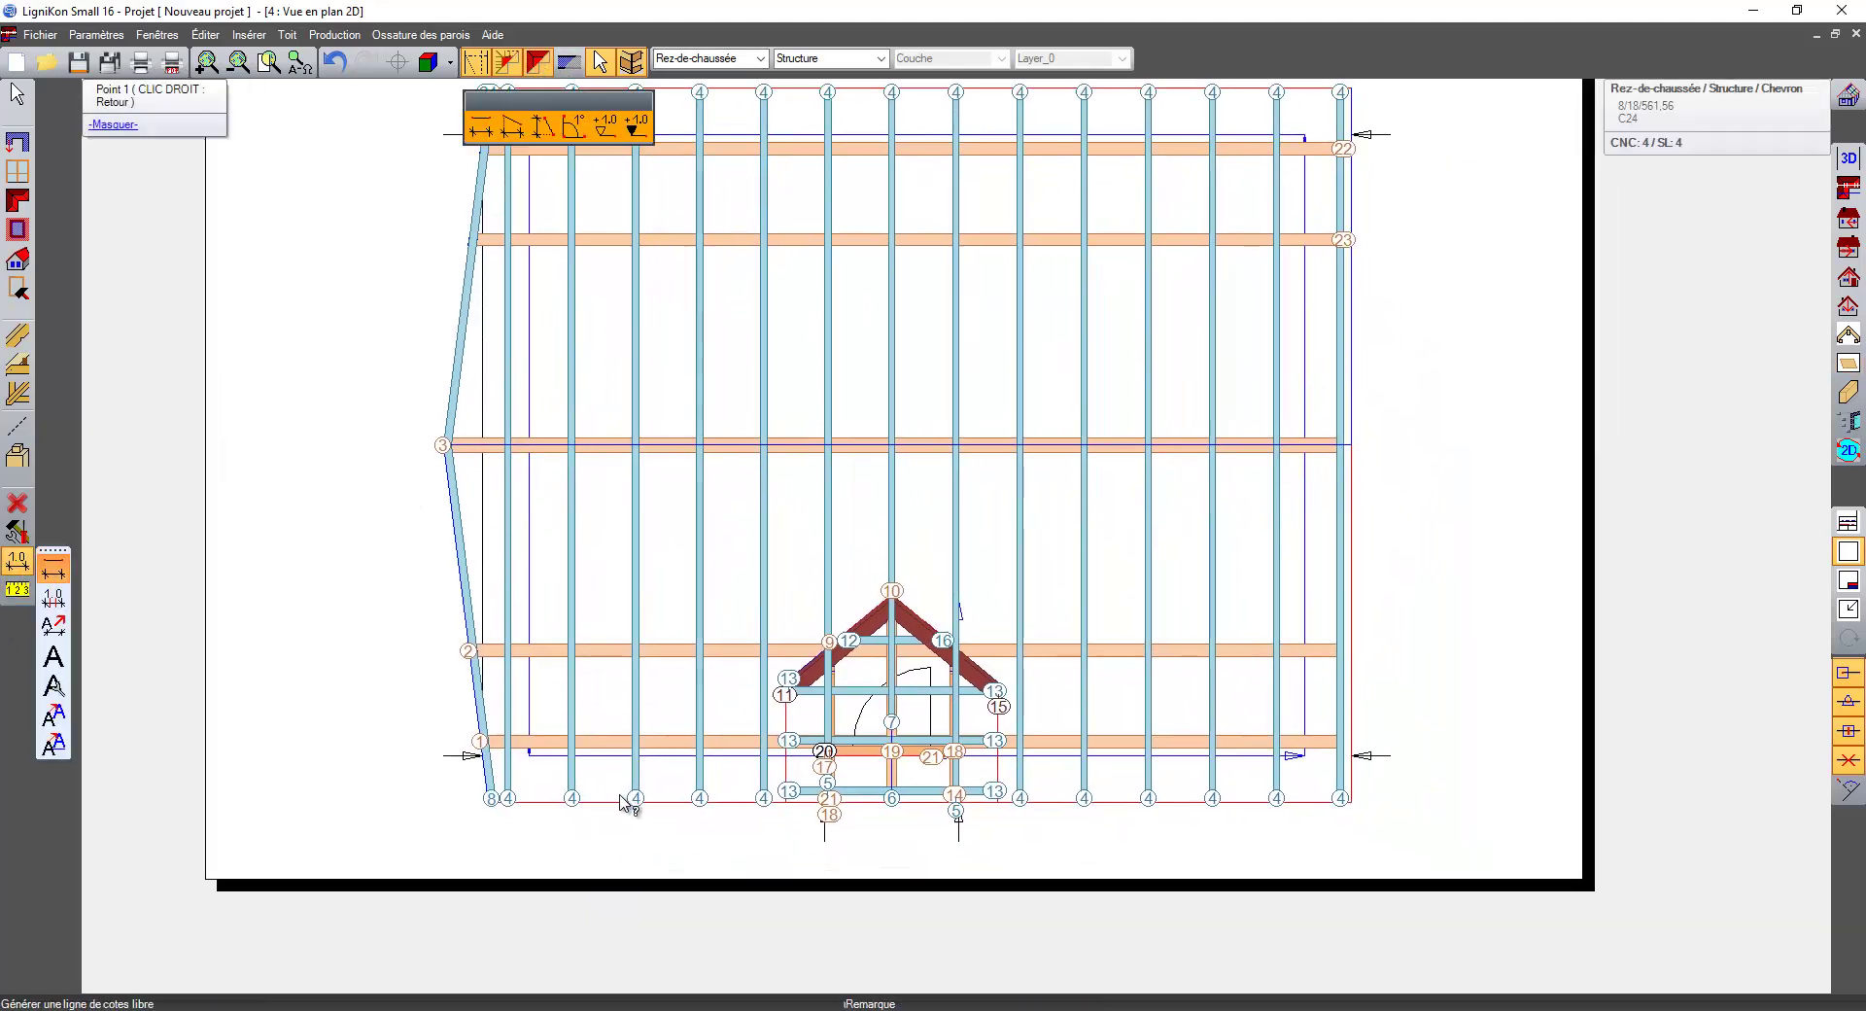
click(493, 802)
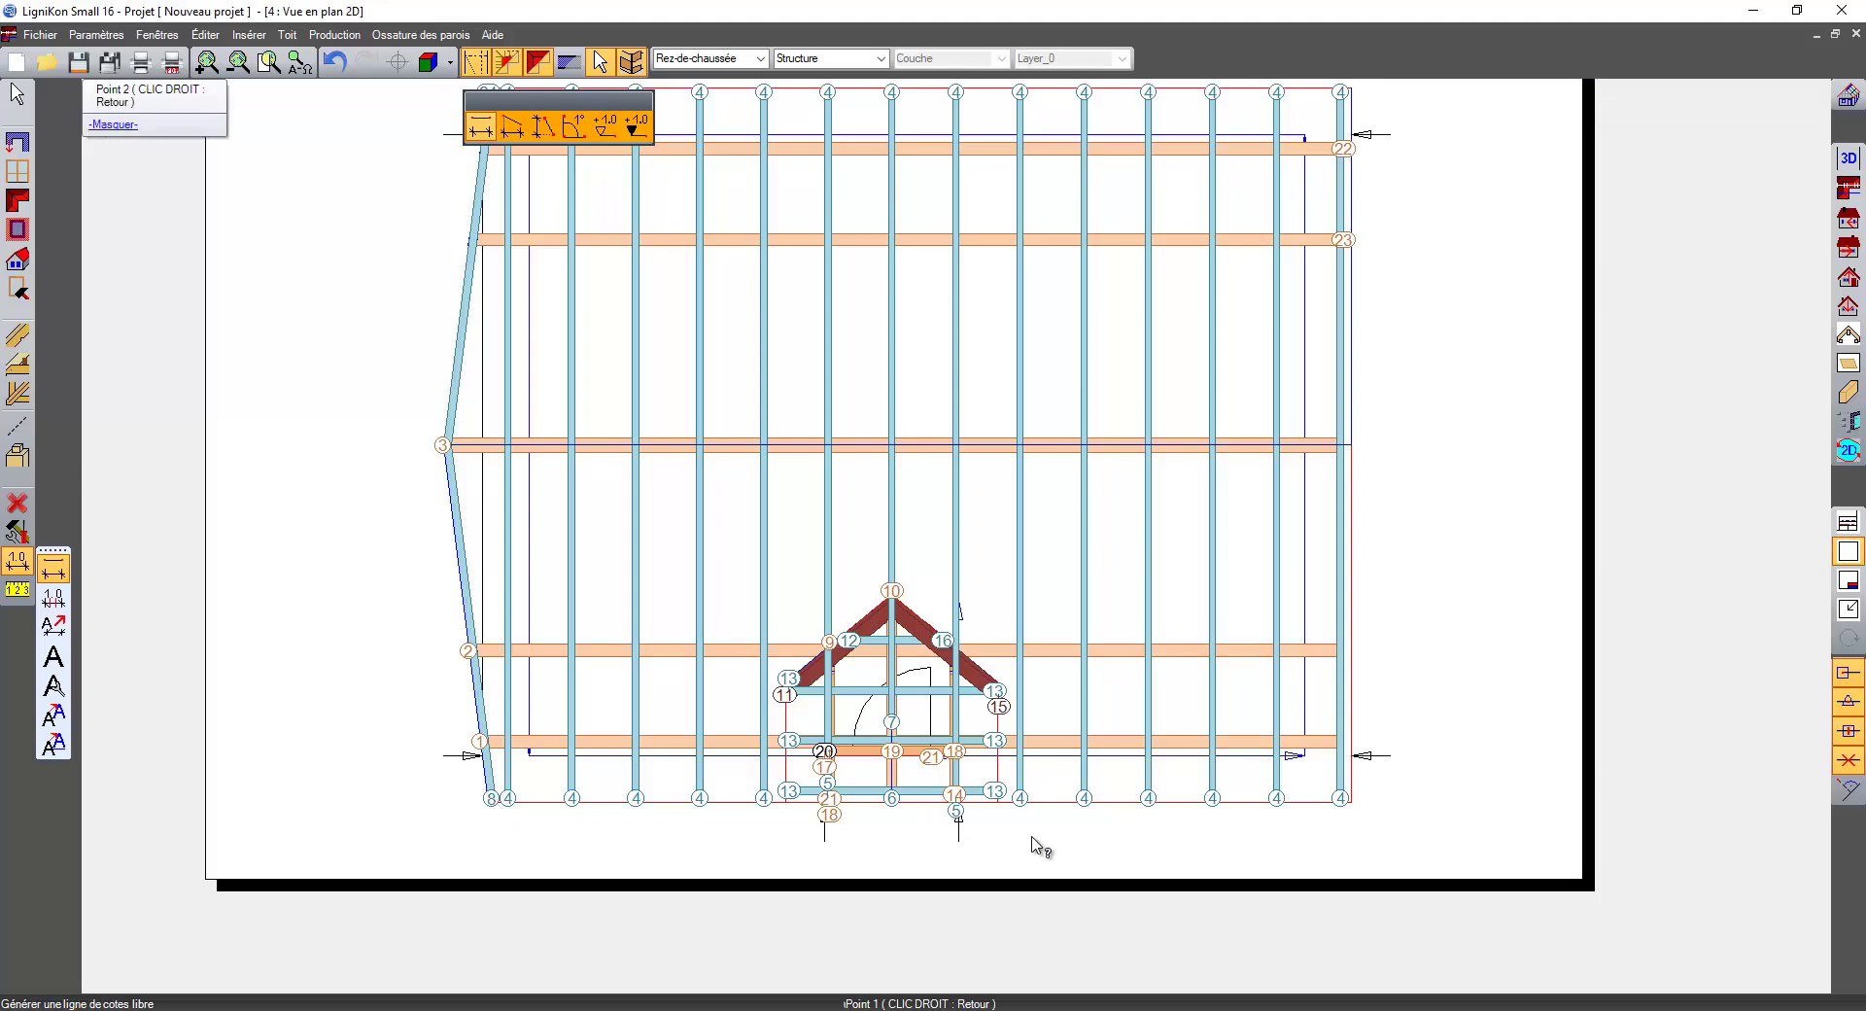
click(1352, 803)
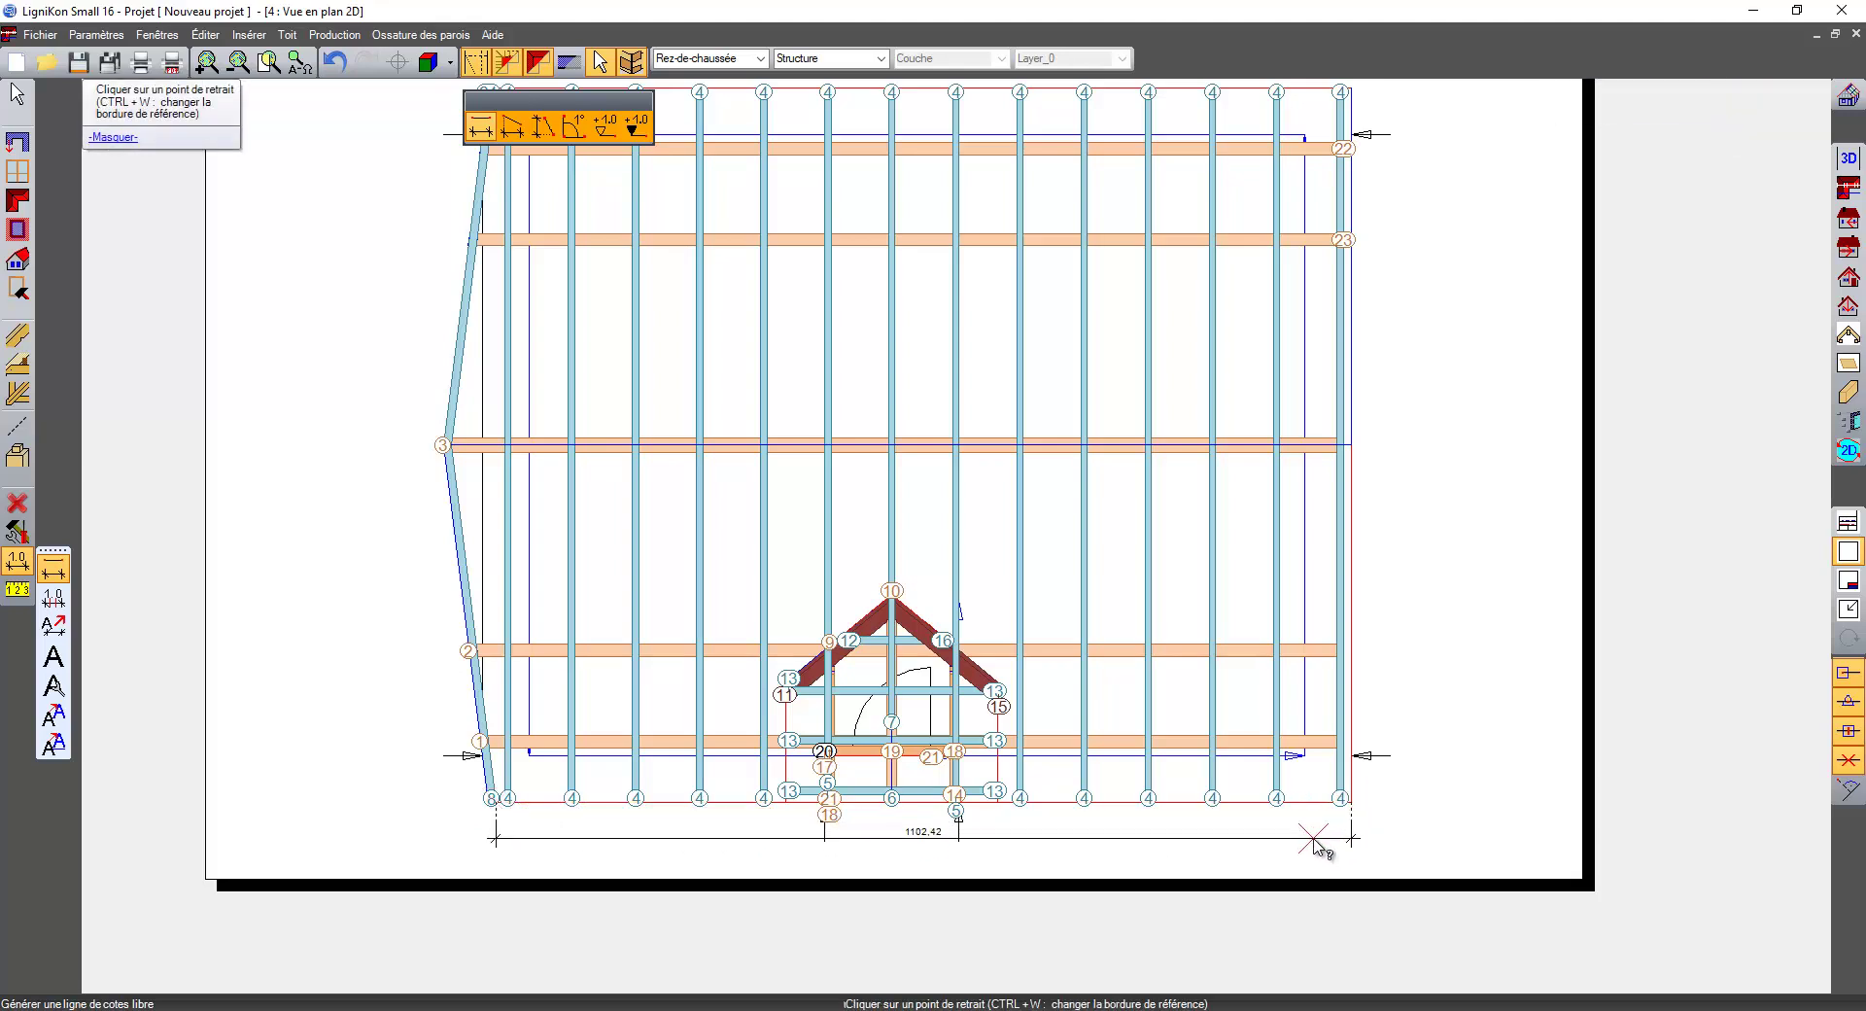
click(1307, 842)
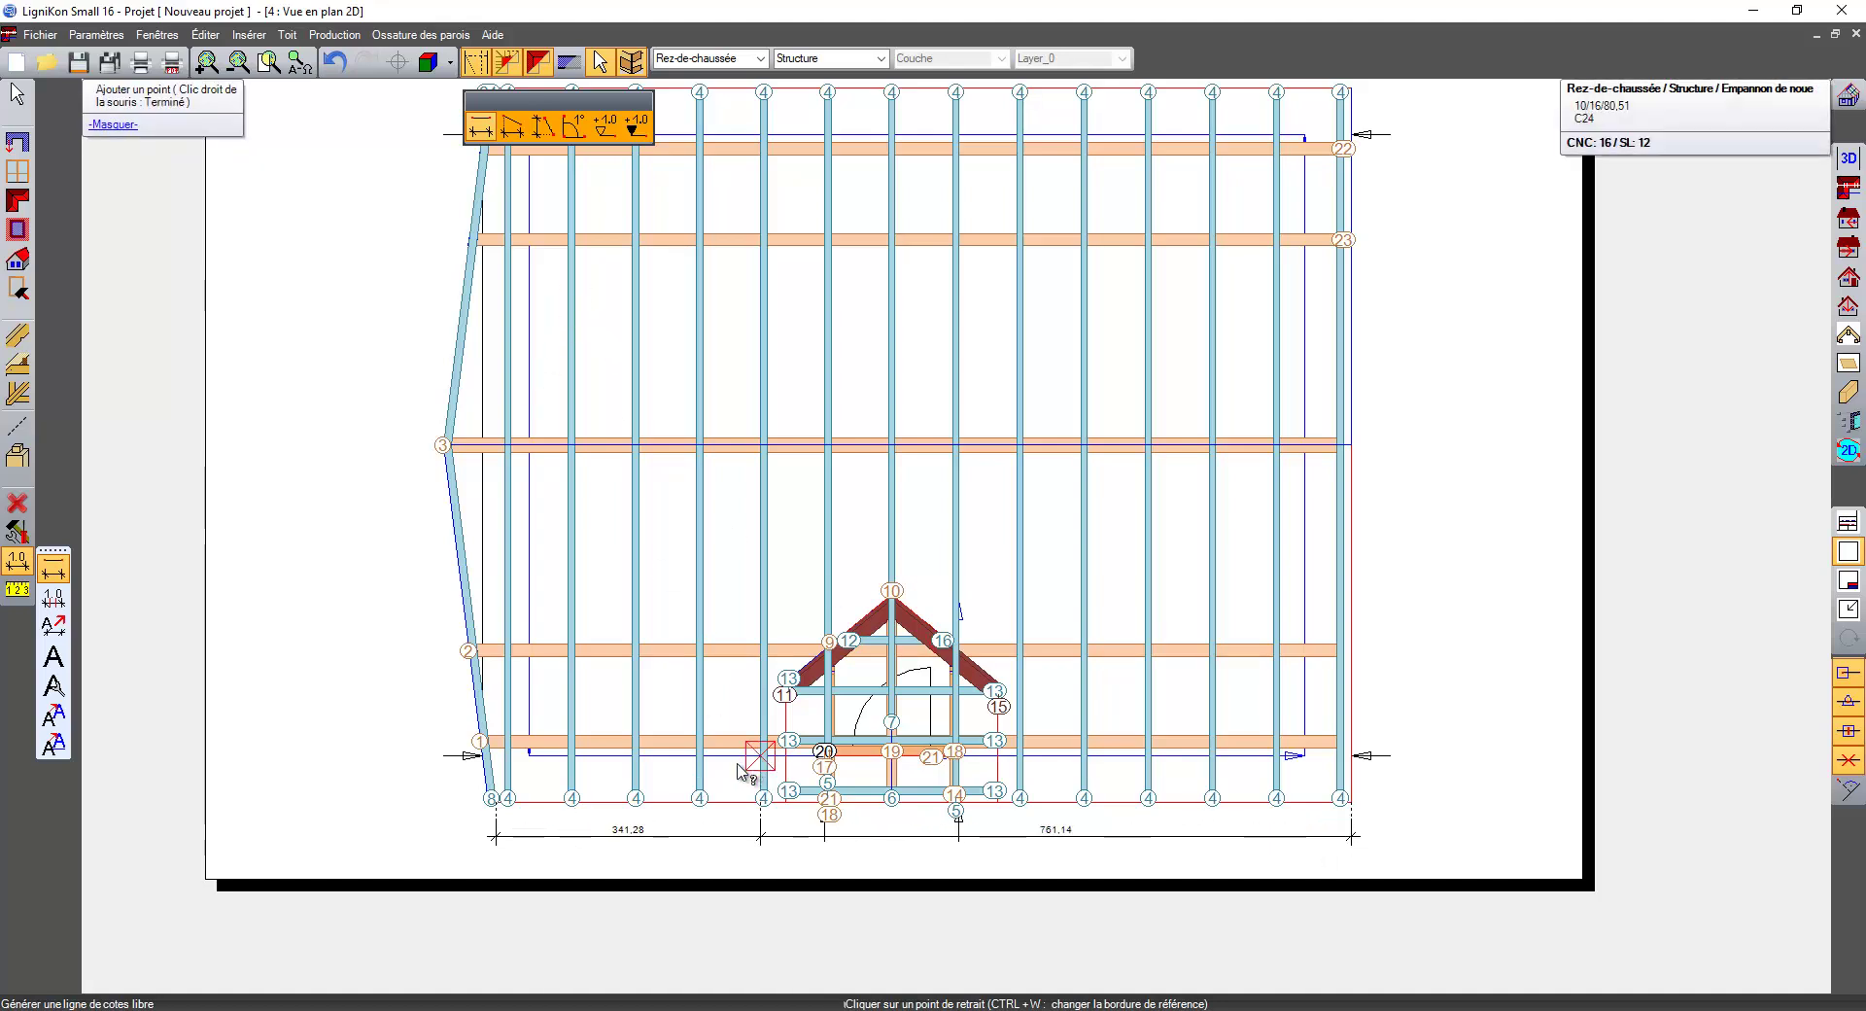
click(703, 770)
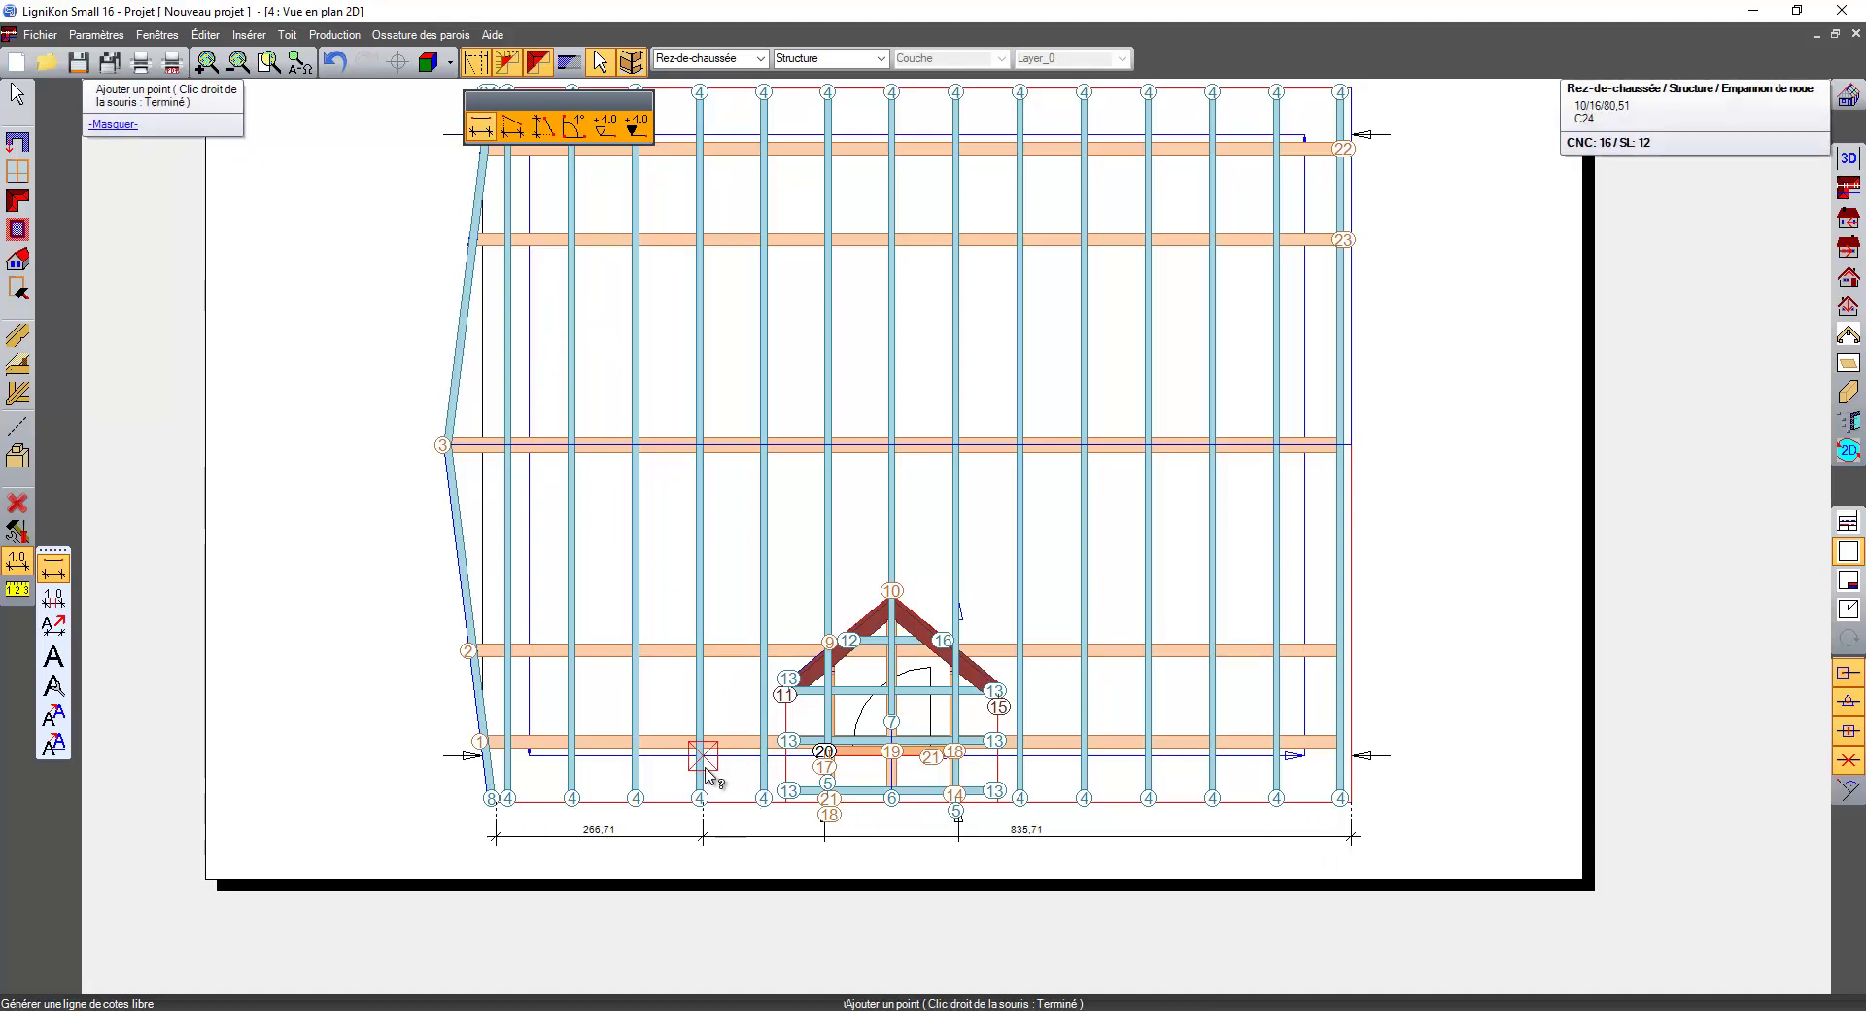
right_click(680, 714)
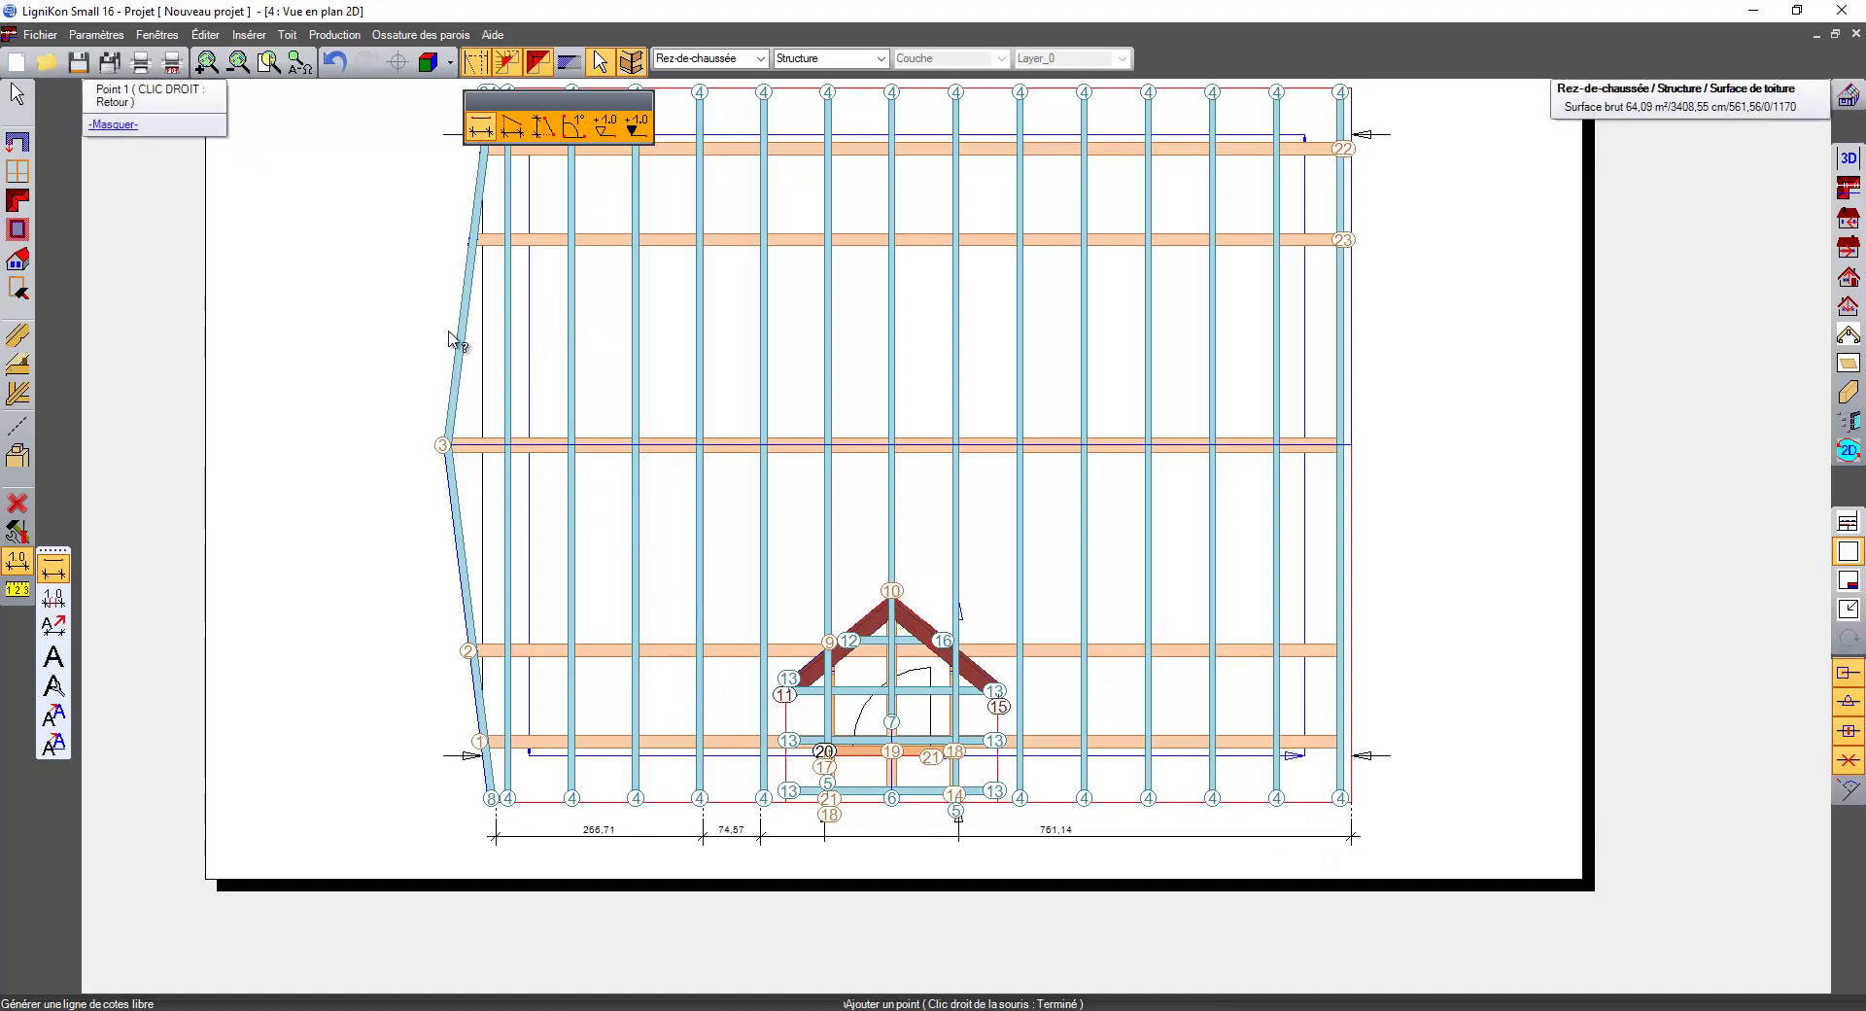
click(335, 64)
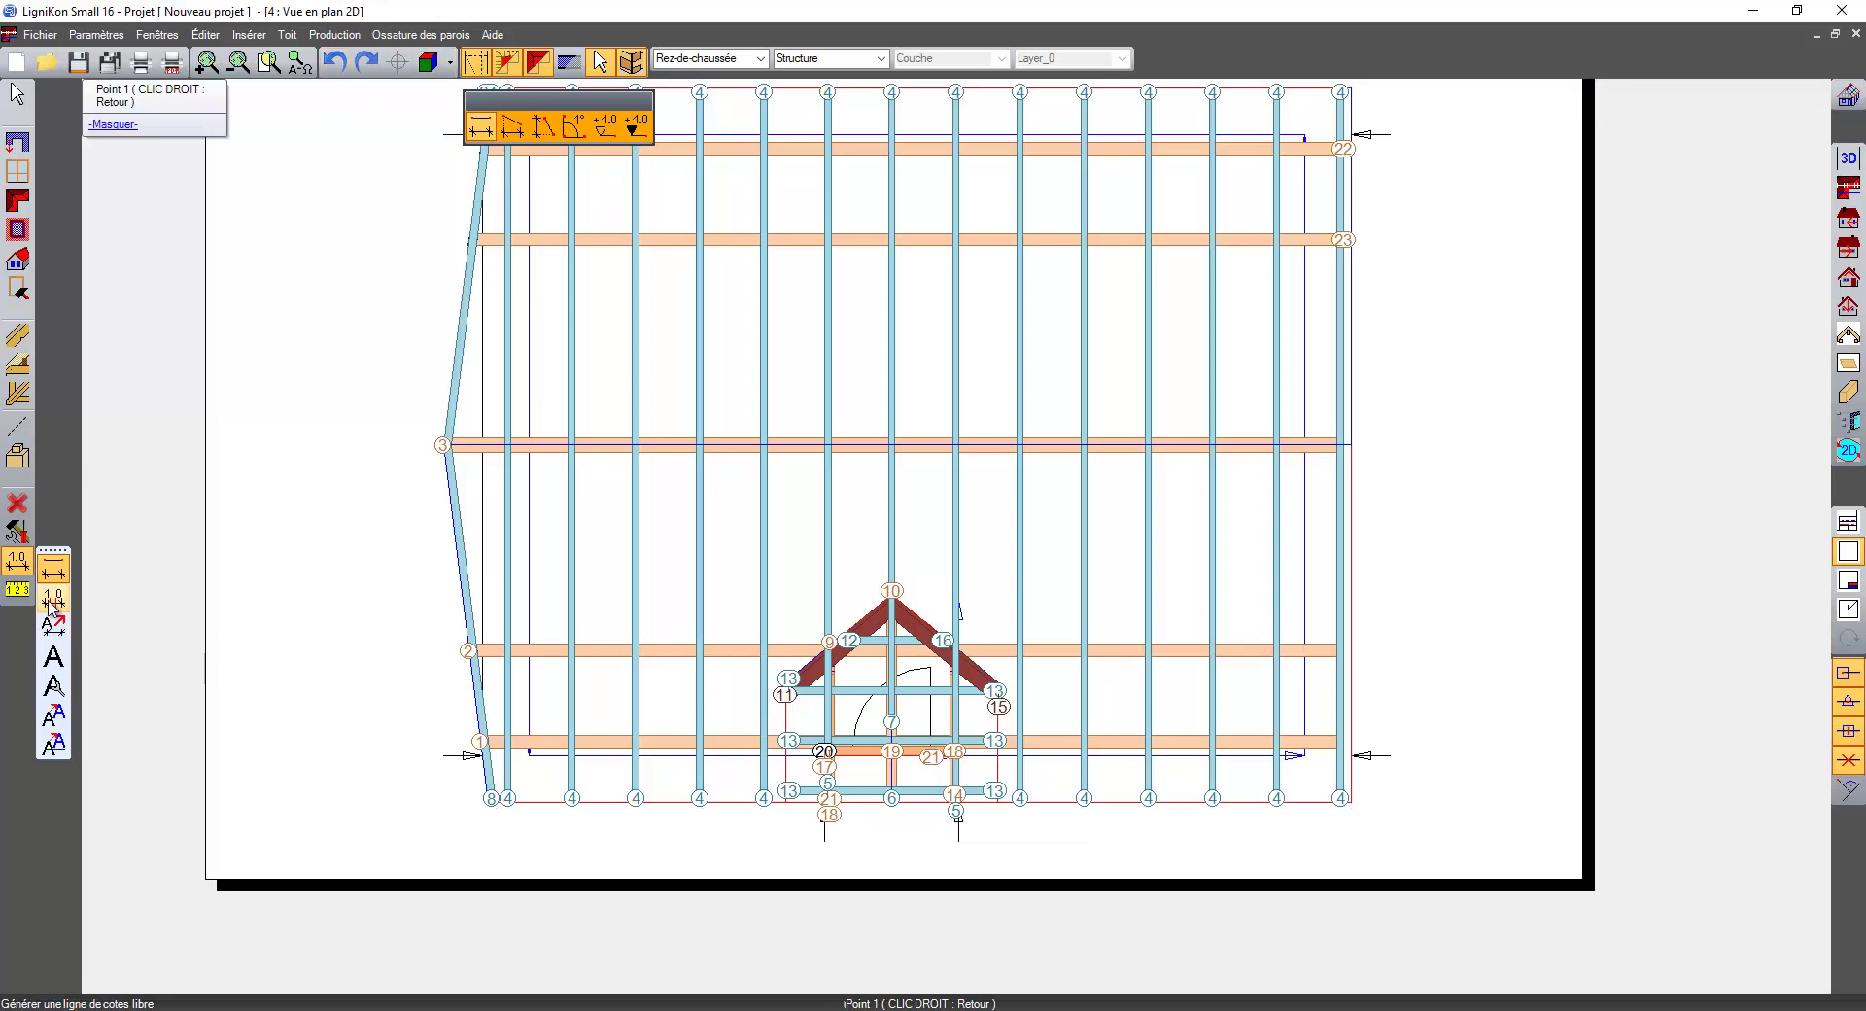
- Add an automatic two-point chain dimension across all rafters along the lower eaves, from rafter 8 to the last rafter 4
click(51, 601)
scroll(533, 905, up, 1)
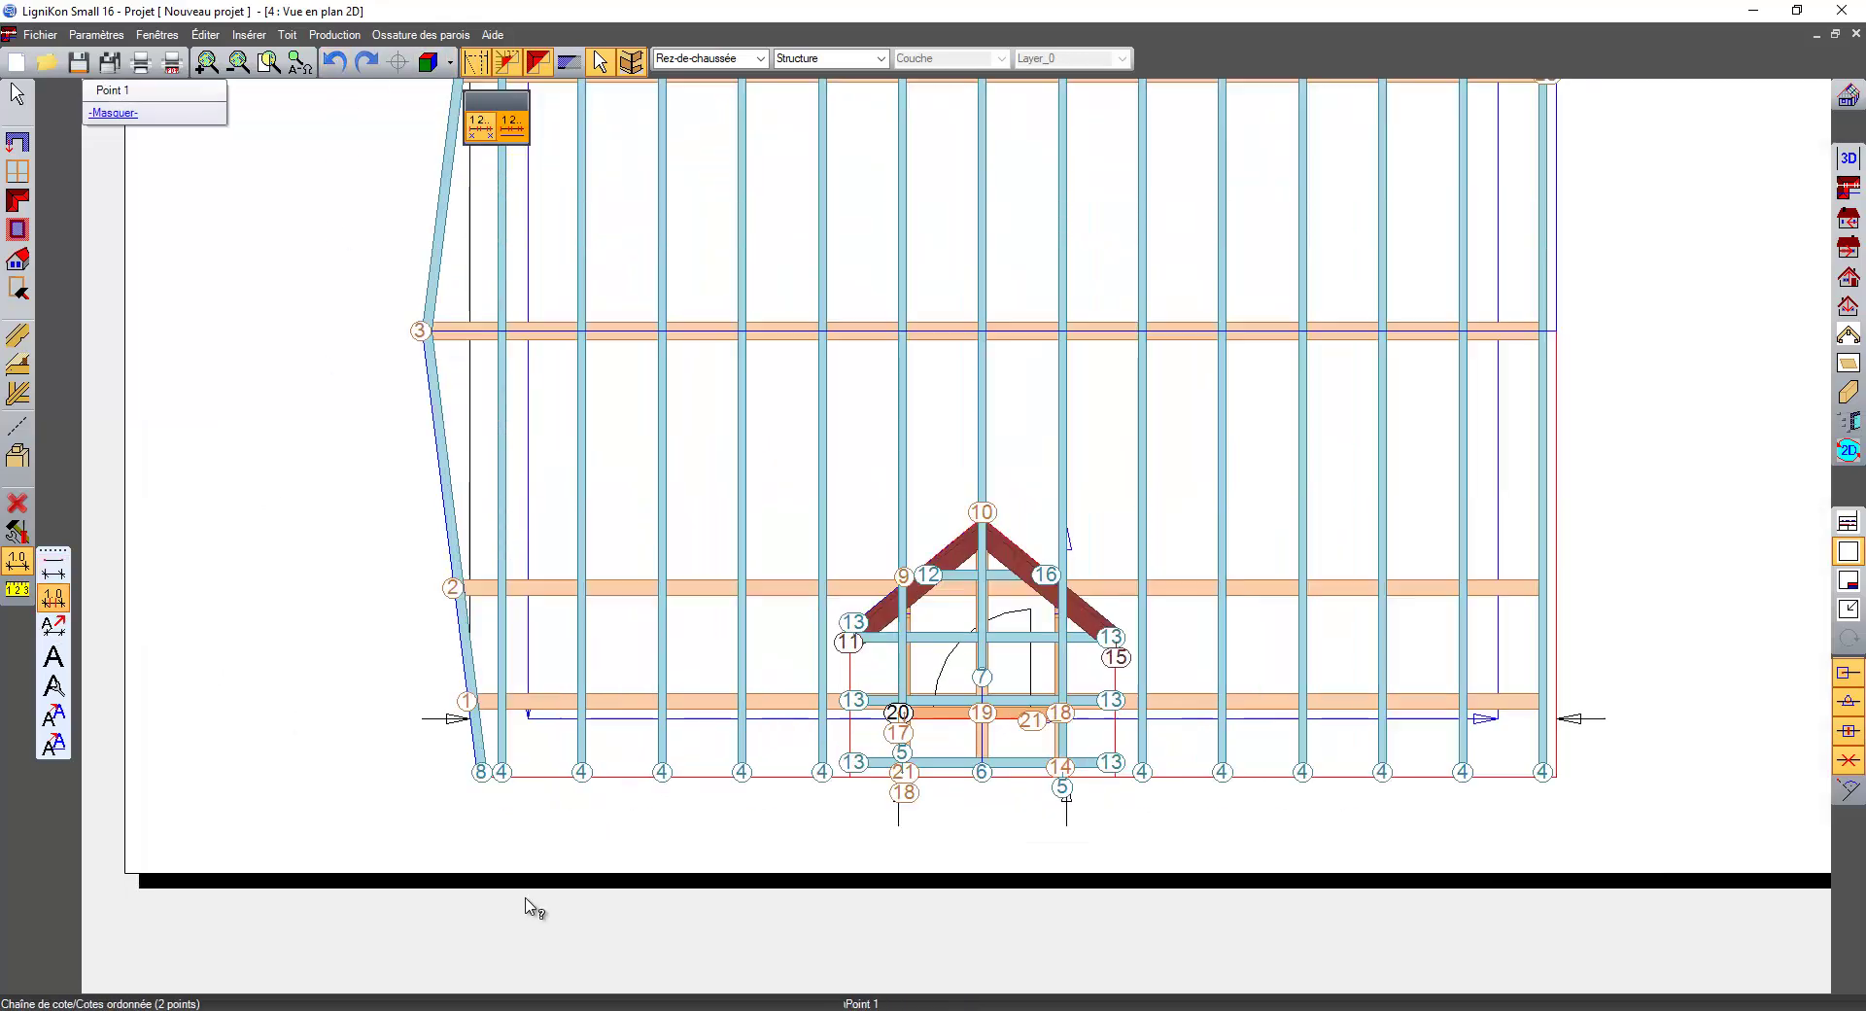
click(480, 782)
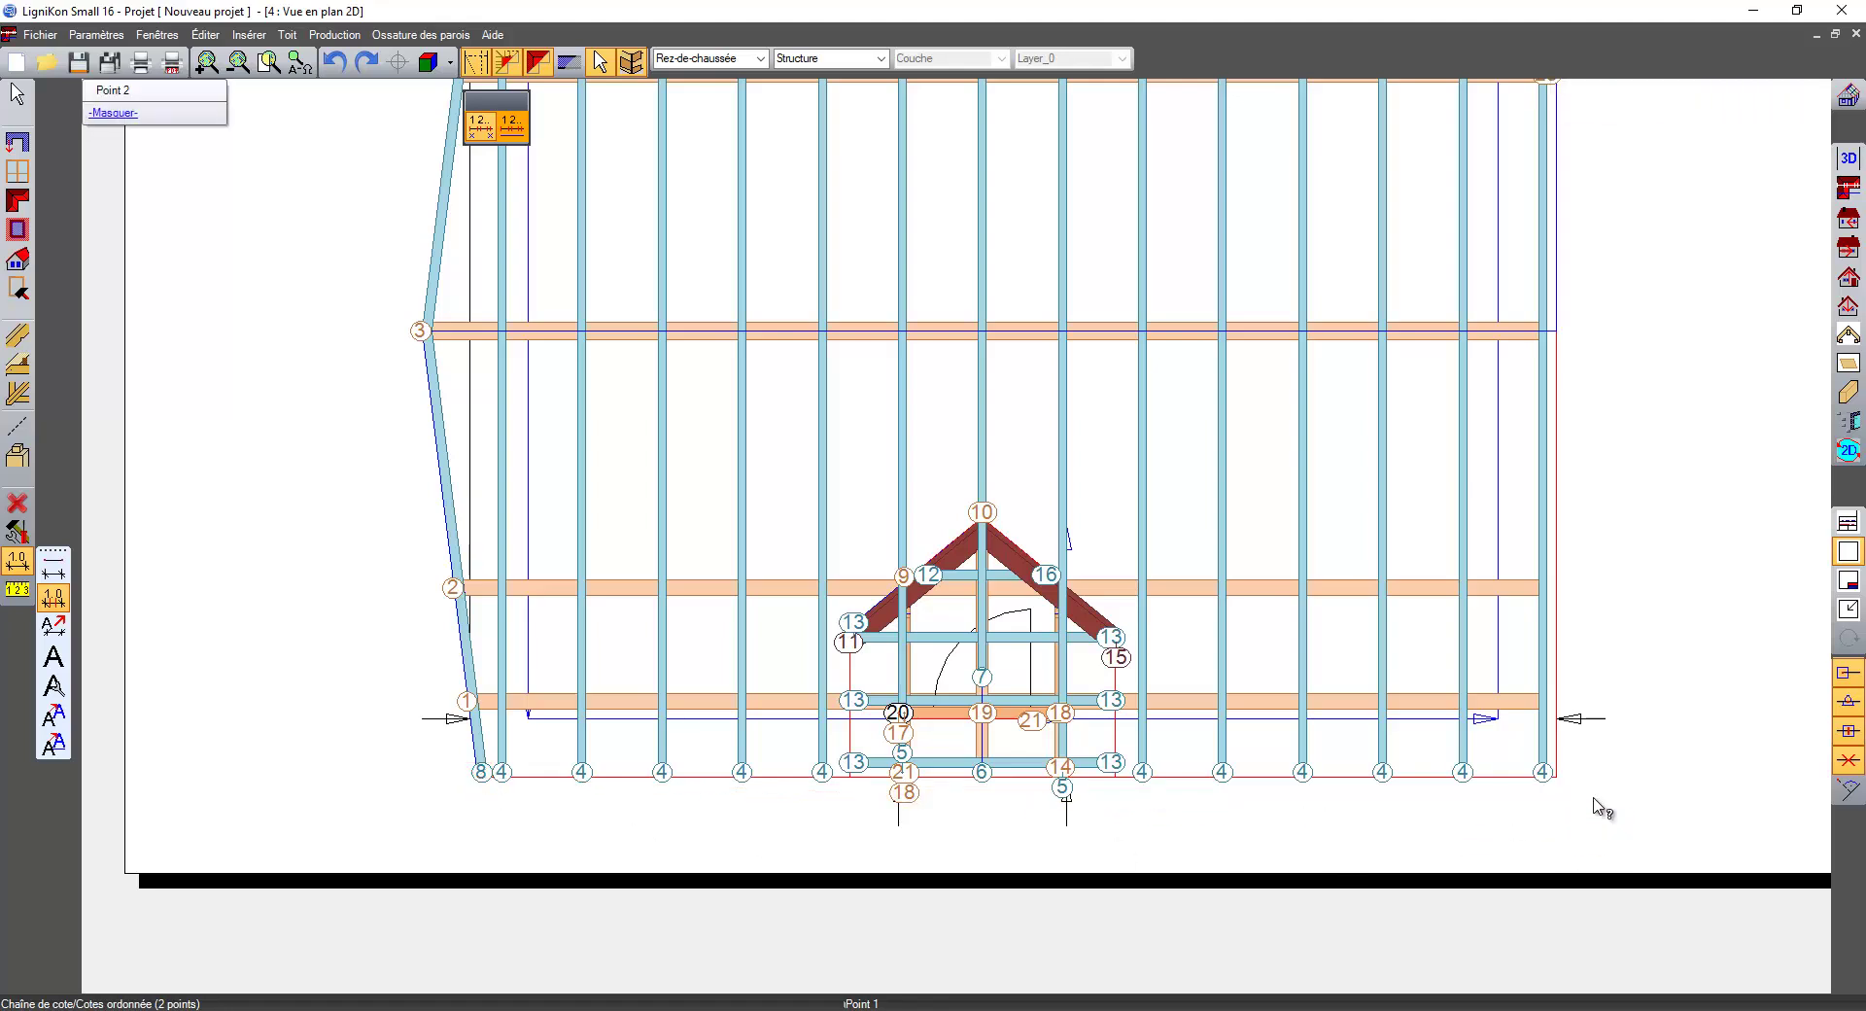
click(1545, 774)
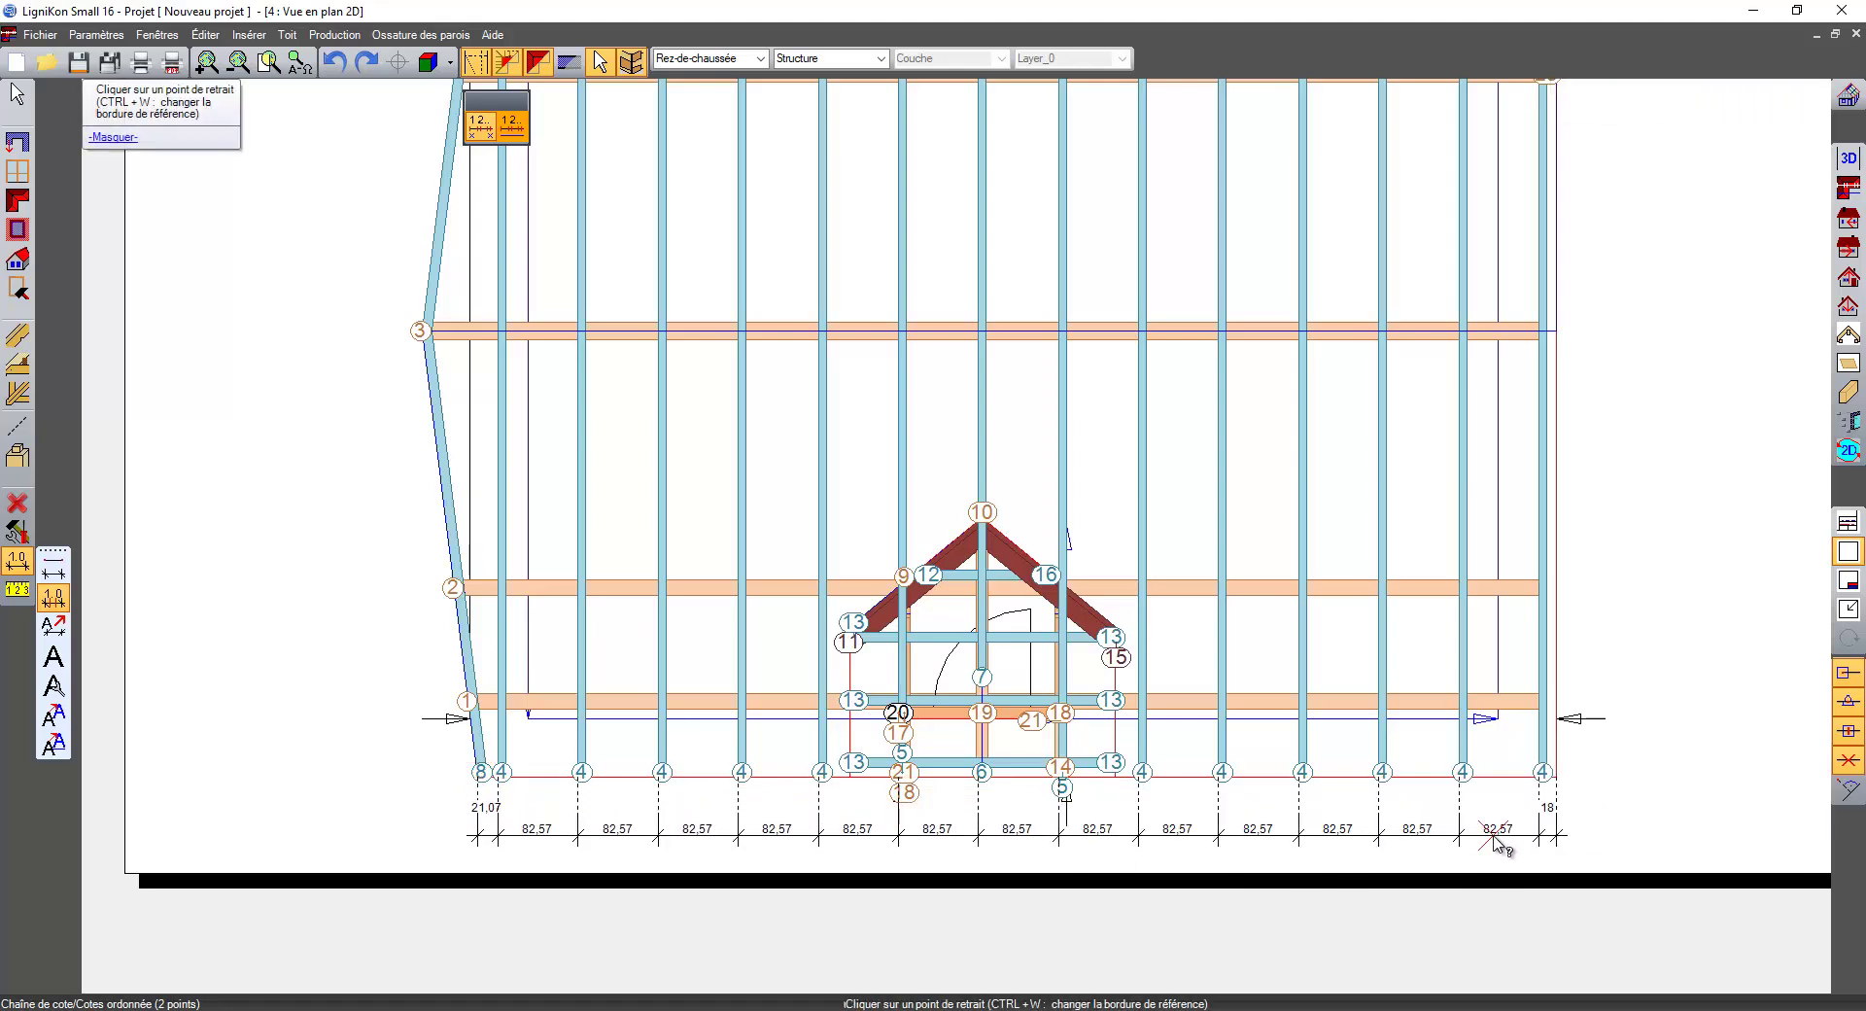
- Add an ordinate dimension (Cotation ordonnée) across all rafters from rafter 8 to the opposite eaves corner, placing its line just above the dormer
double_click(55, 598)
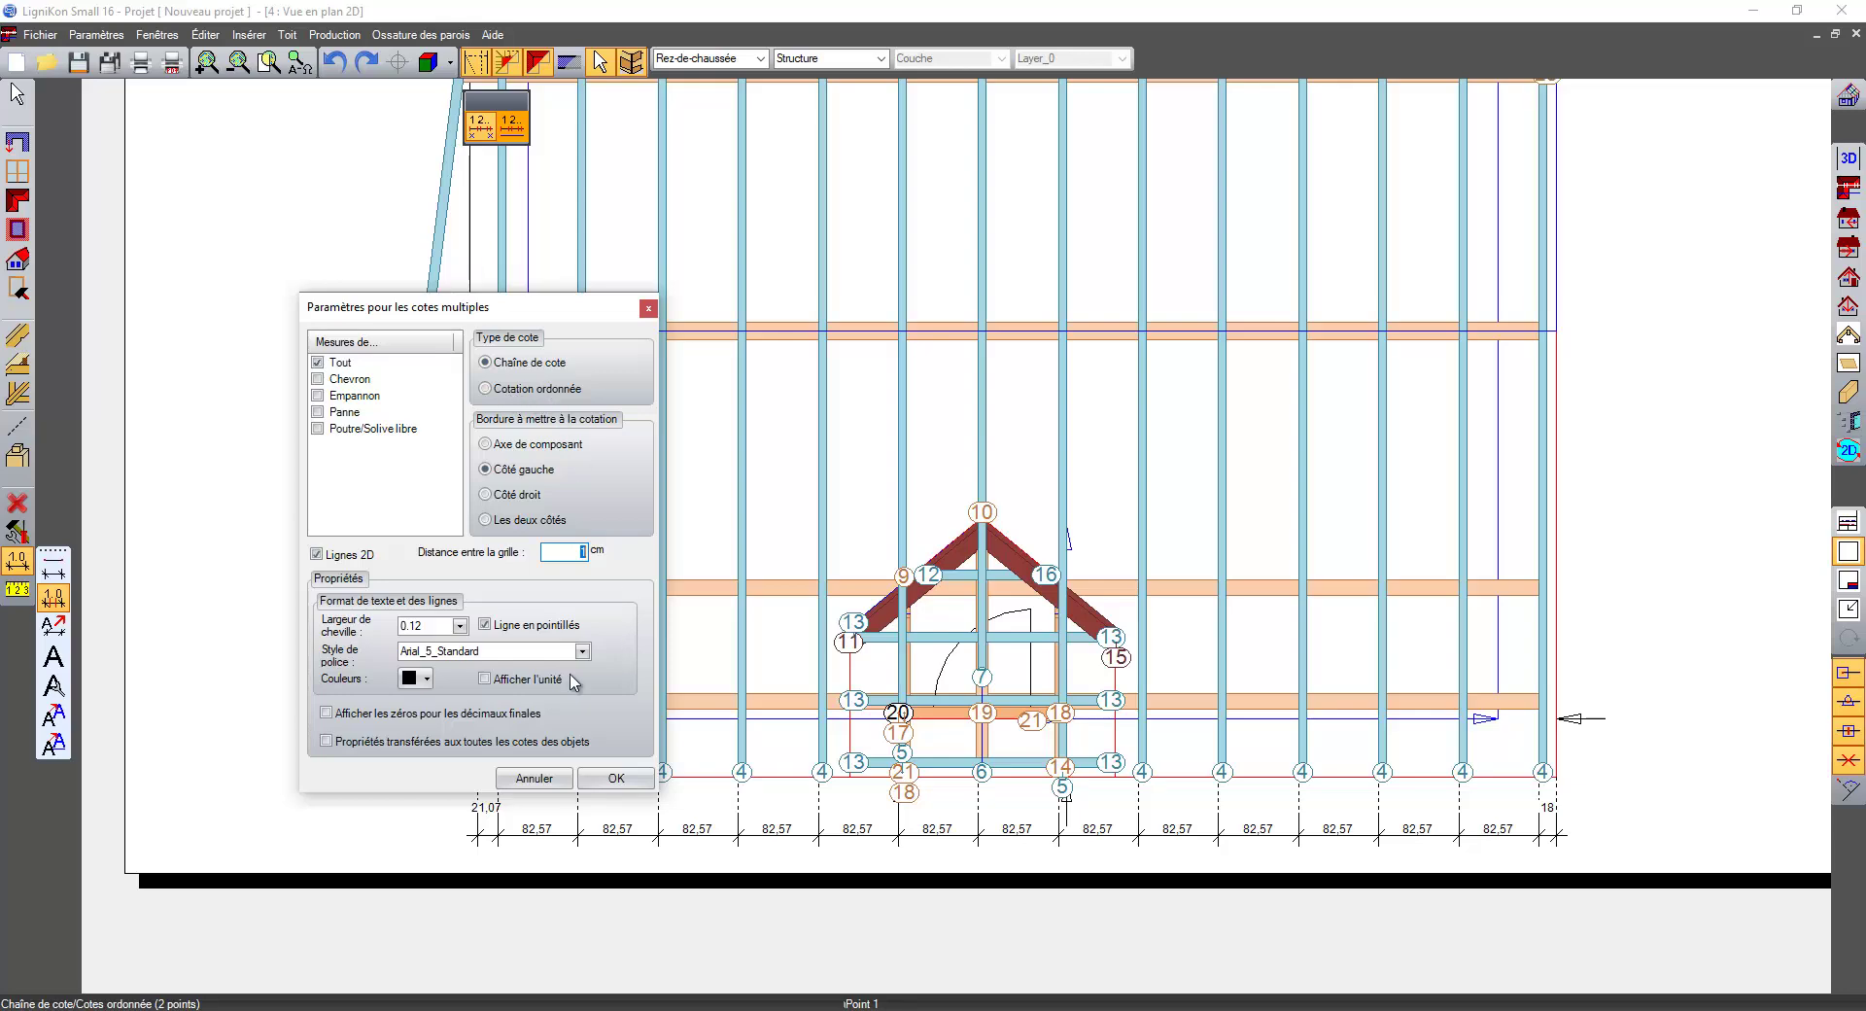
click(537, 775)
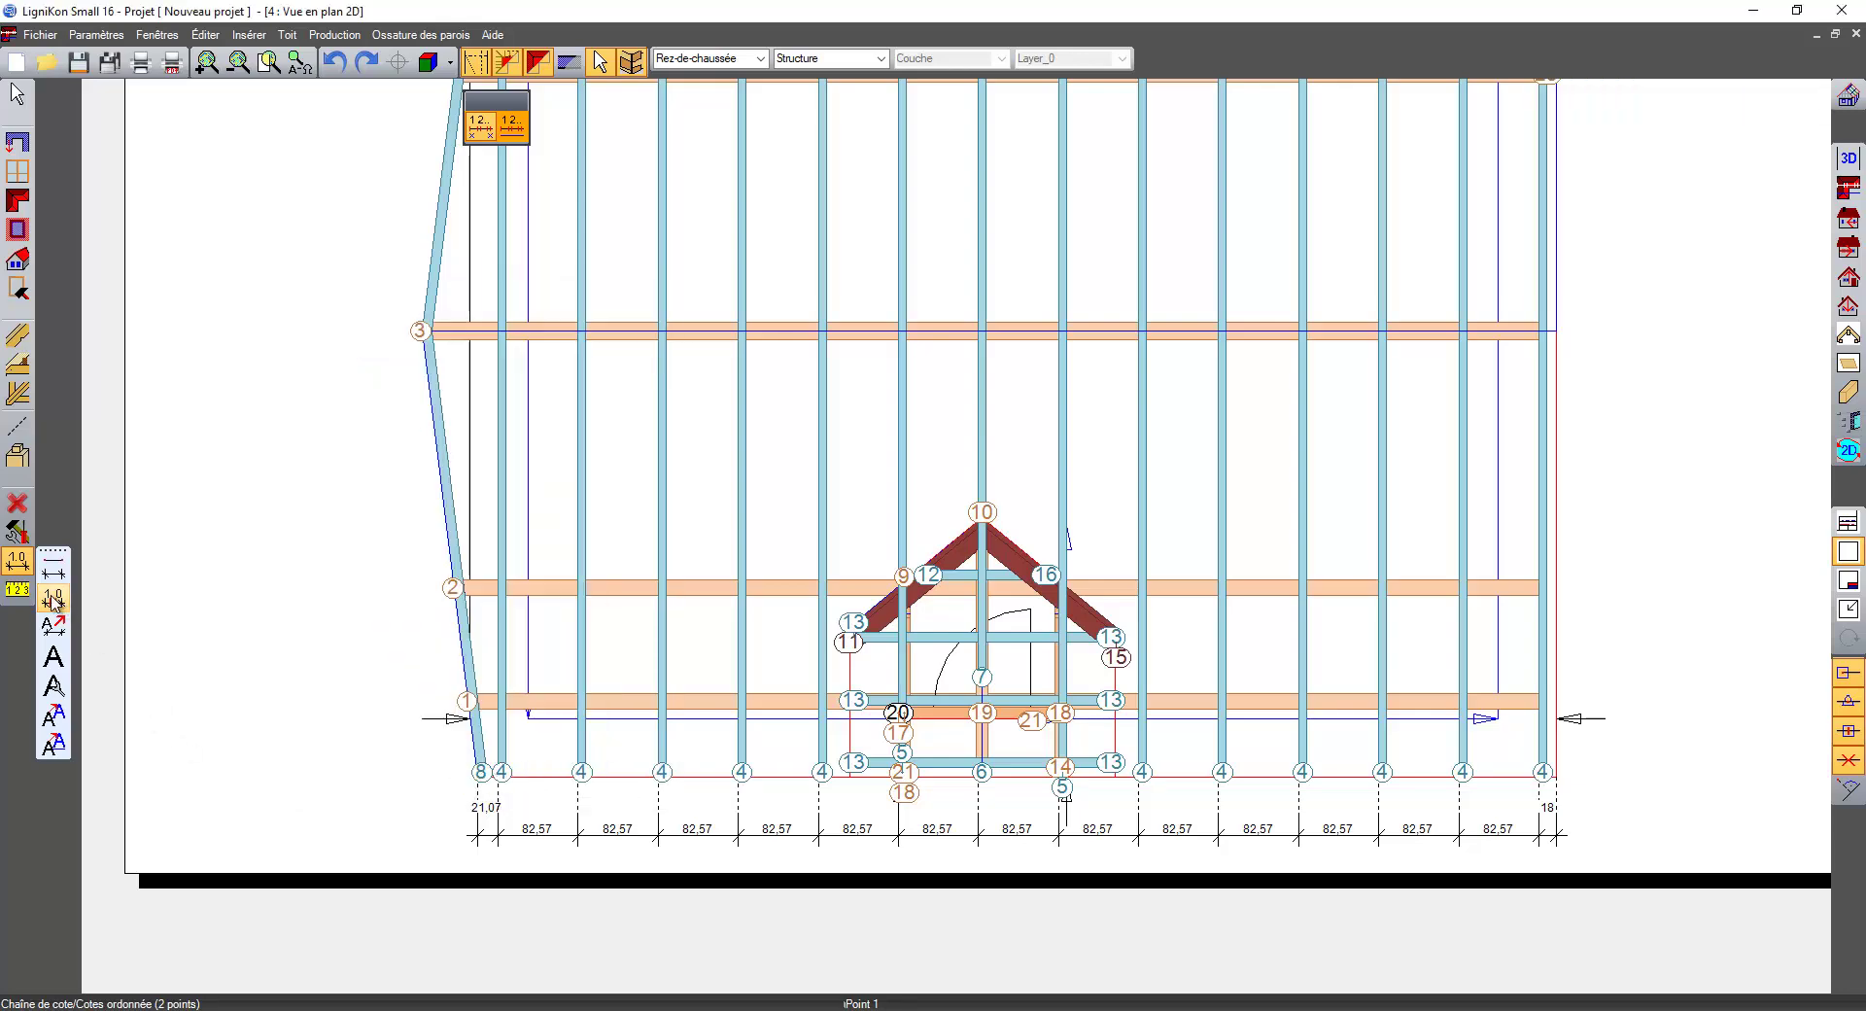
double_click(54, 599)
click(537, 388)
click(617, 777)
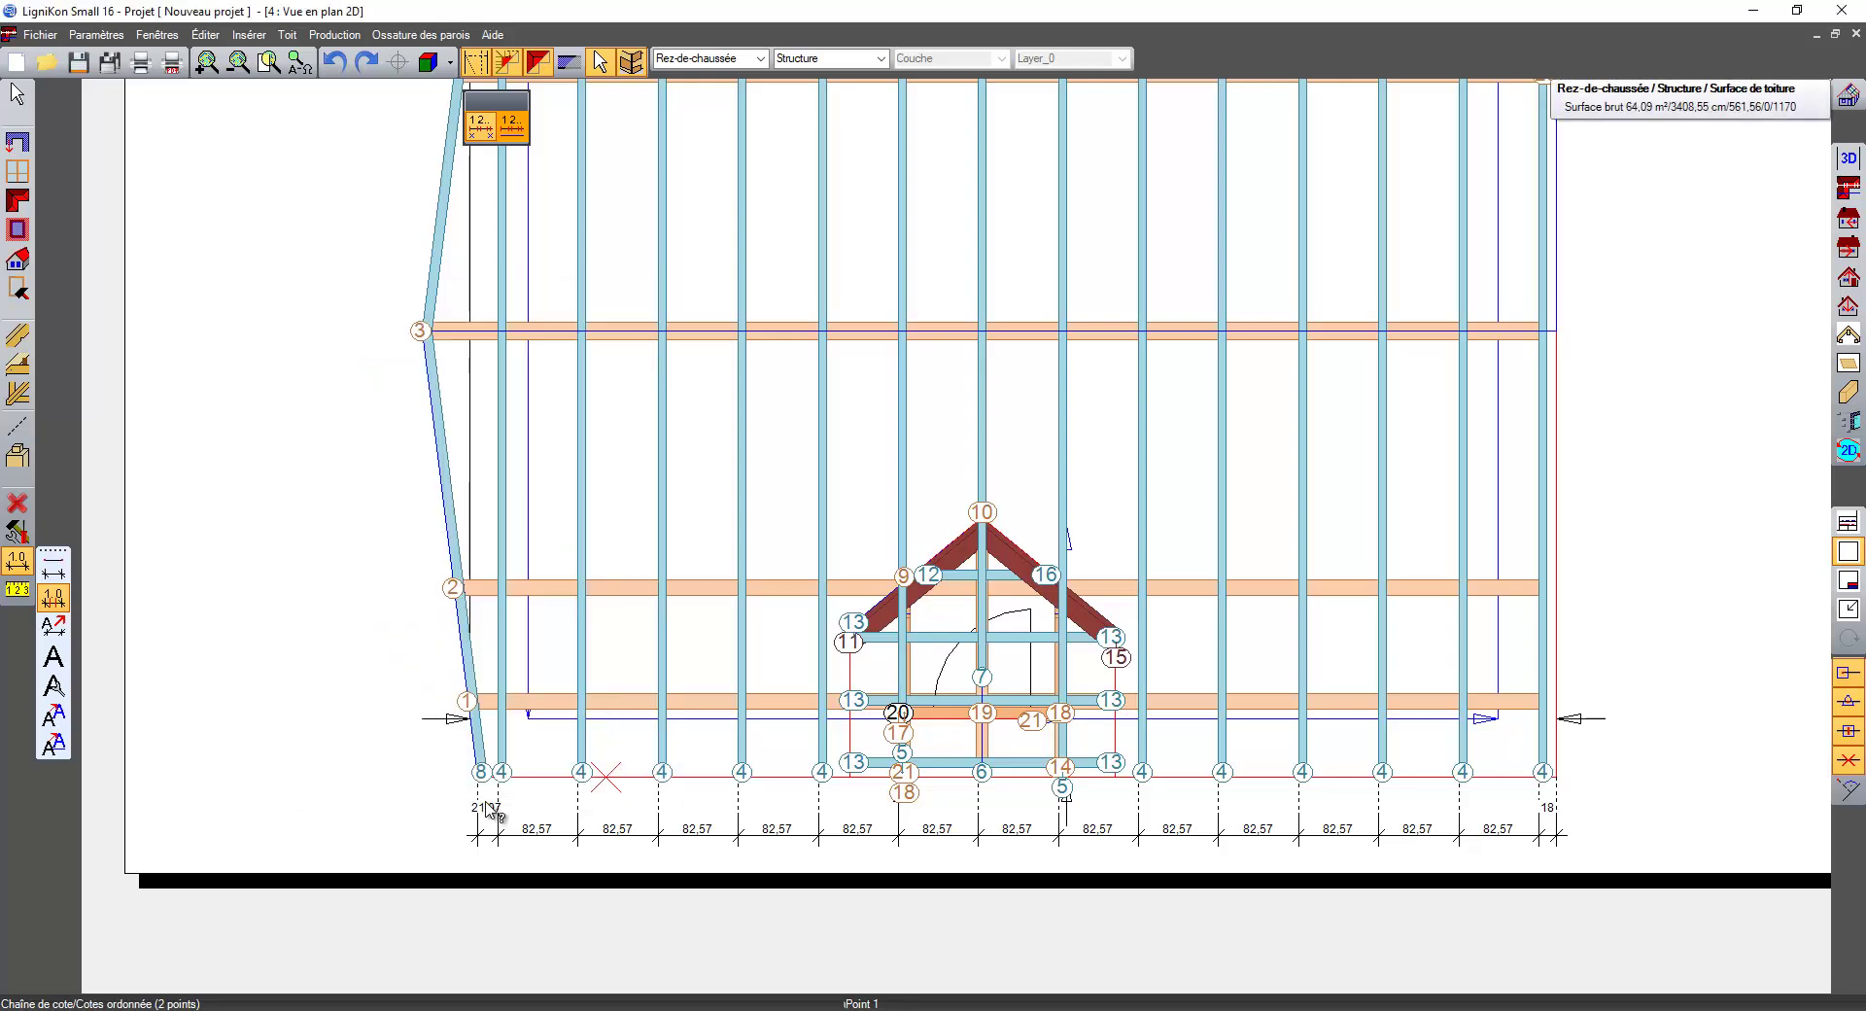
click(481, 777)
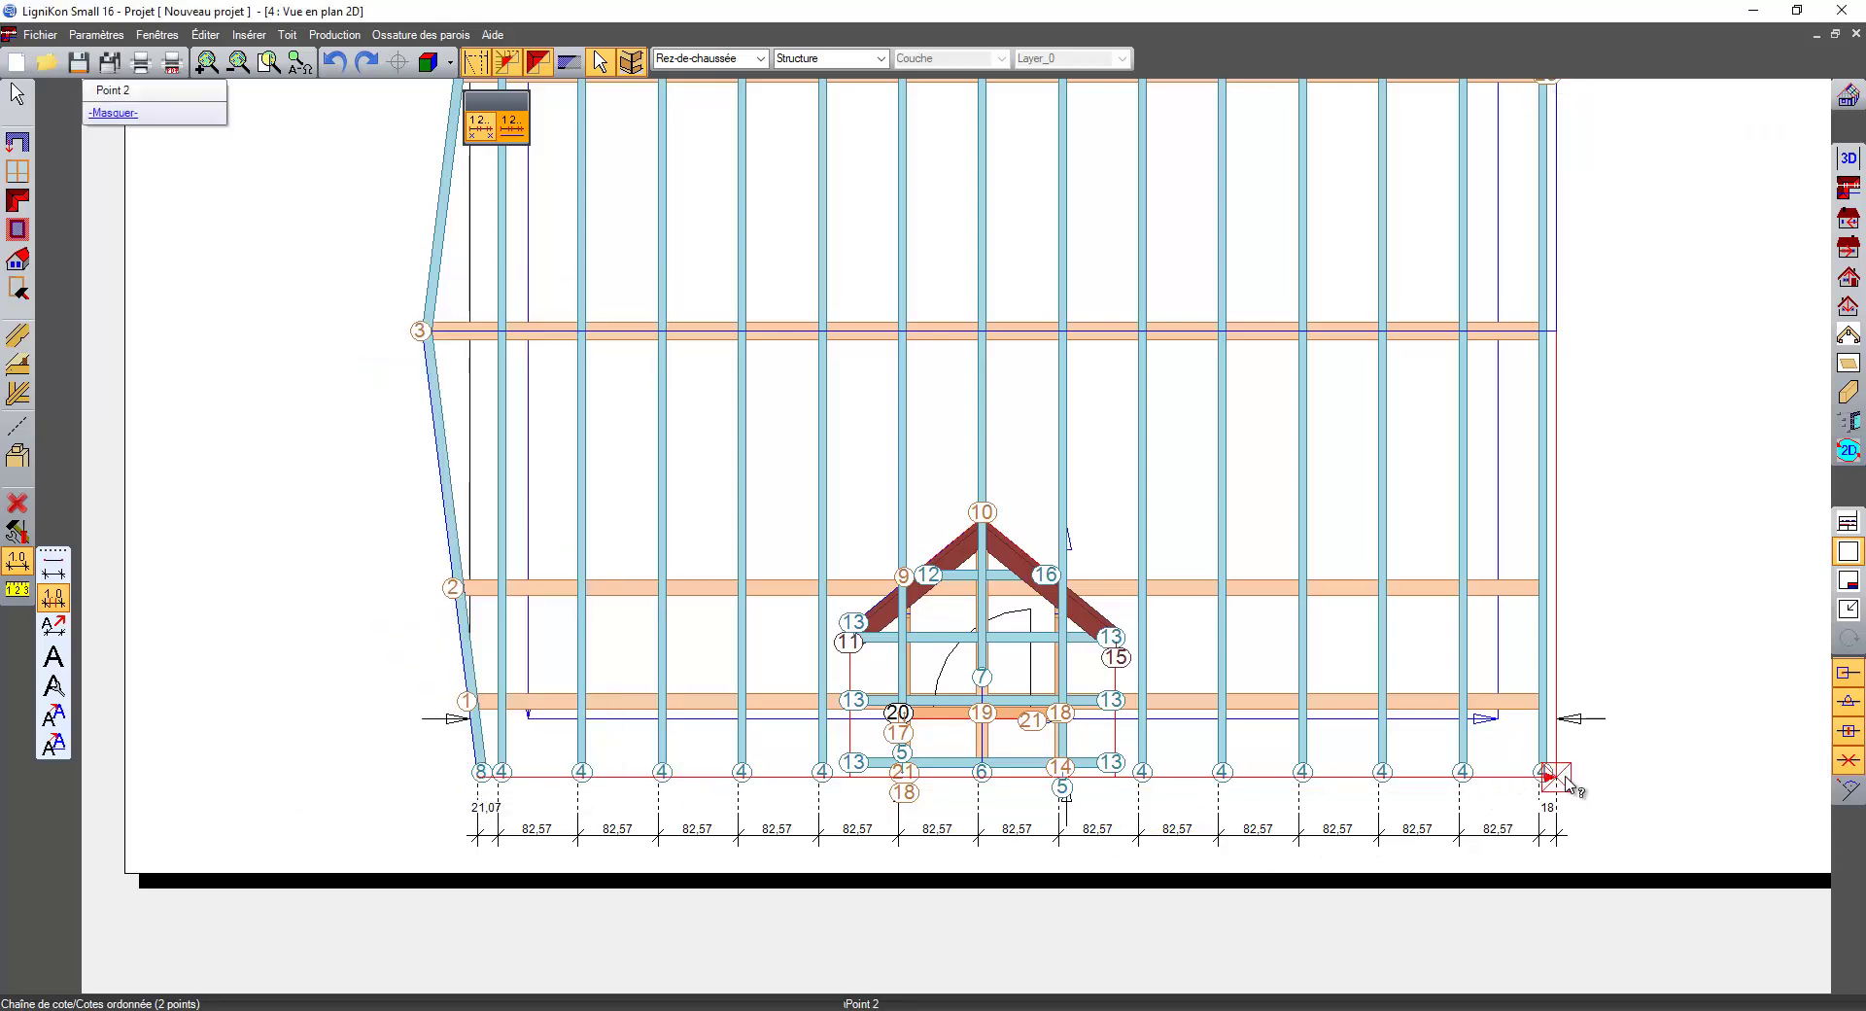
click(1360, 485)
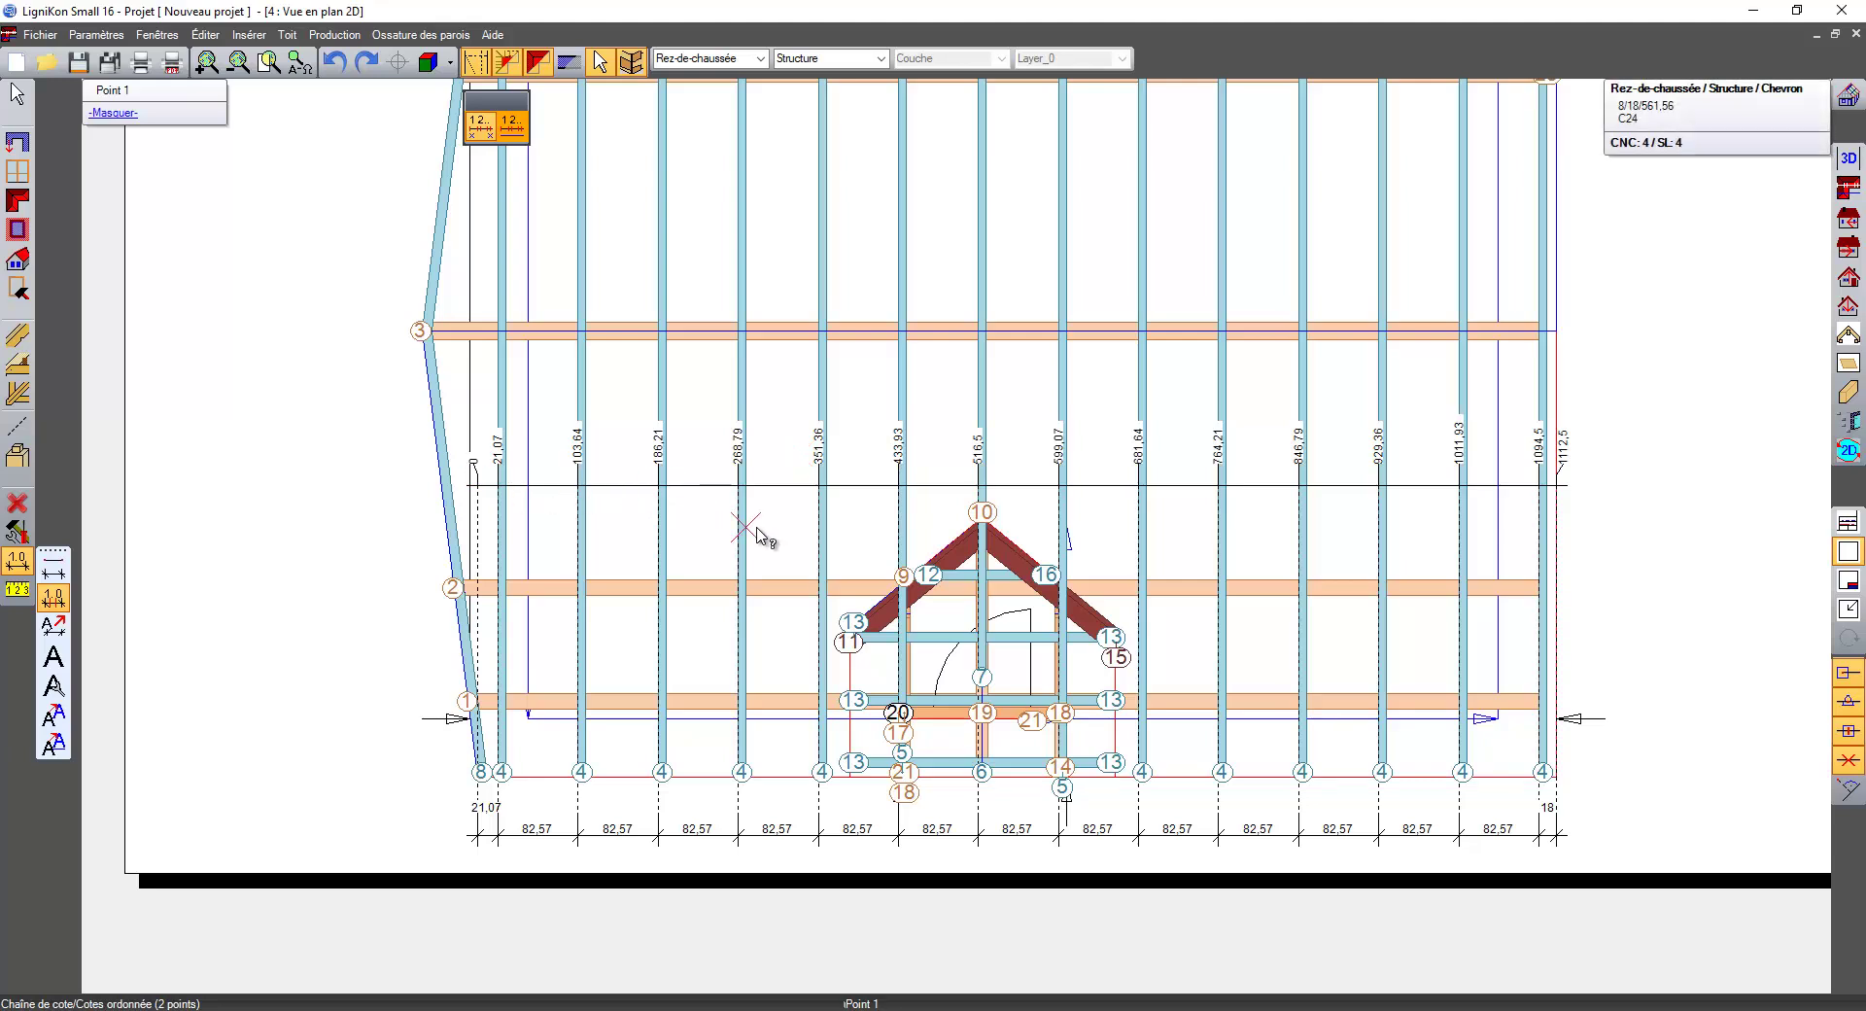
key(Escape)
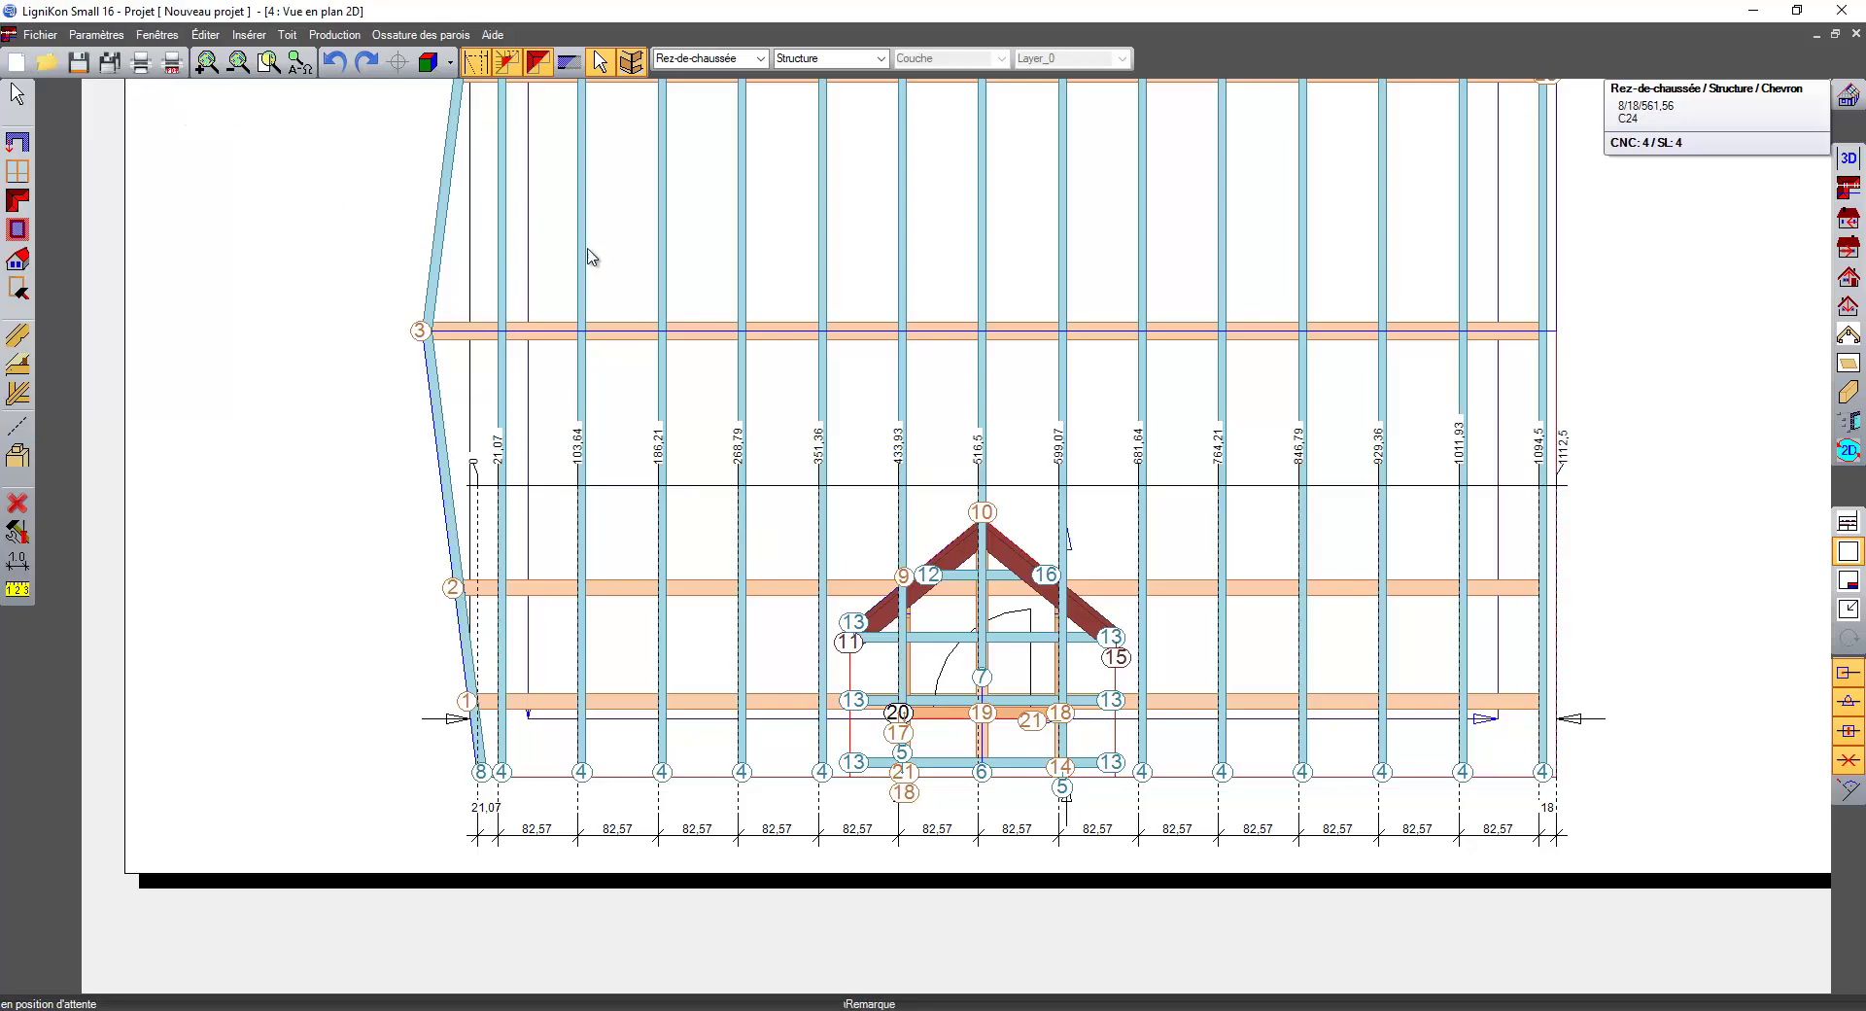
- Switch from the 2D plan to the 3D view of the roof timbers
click(96, 34)
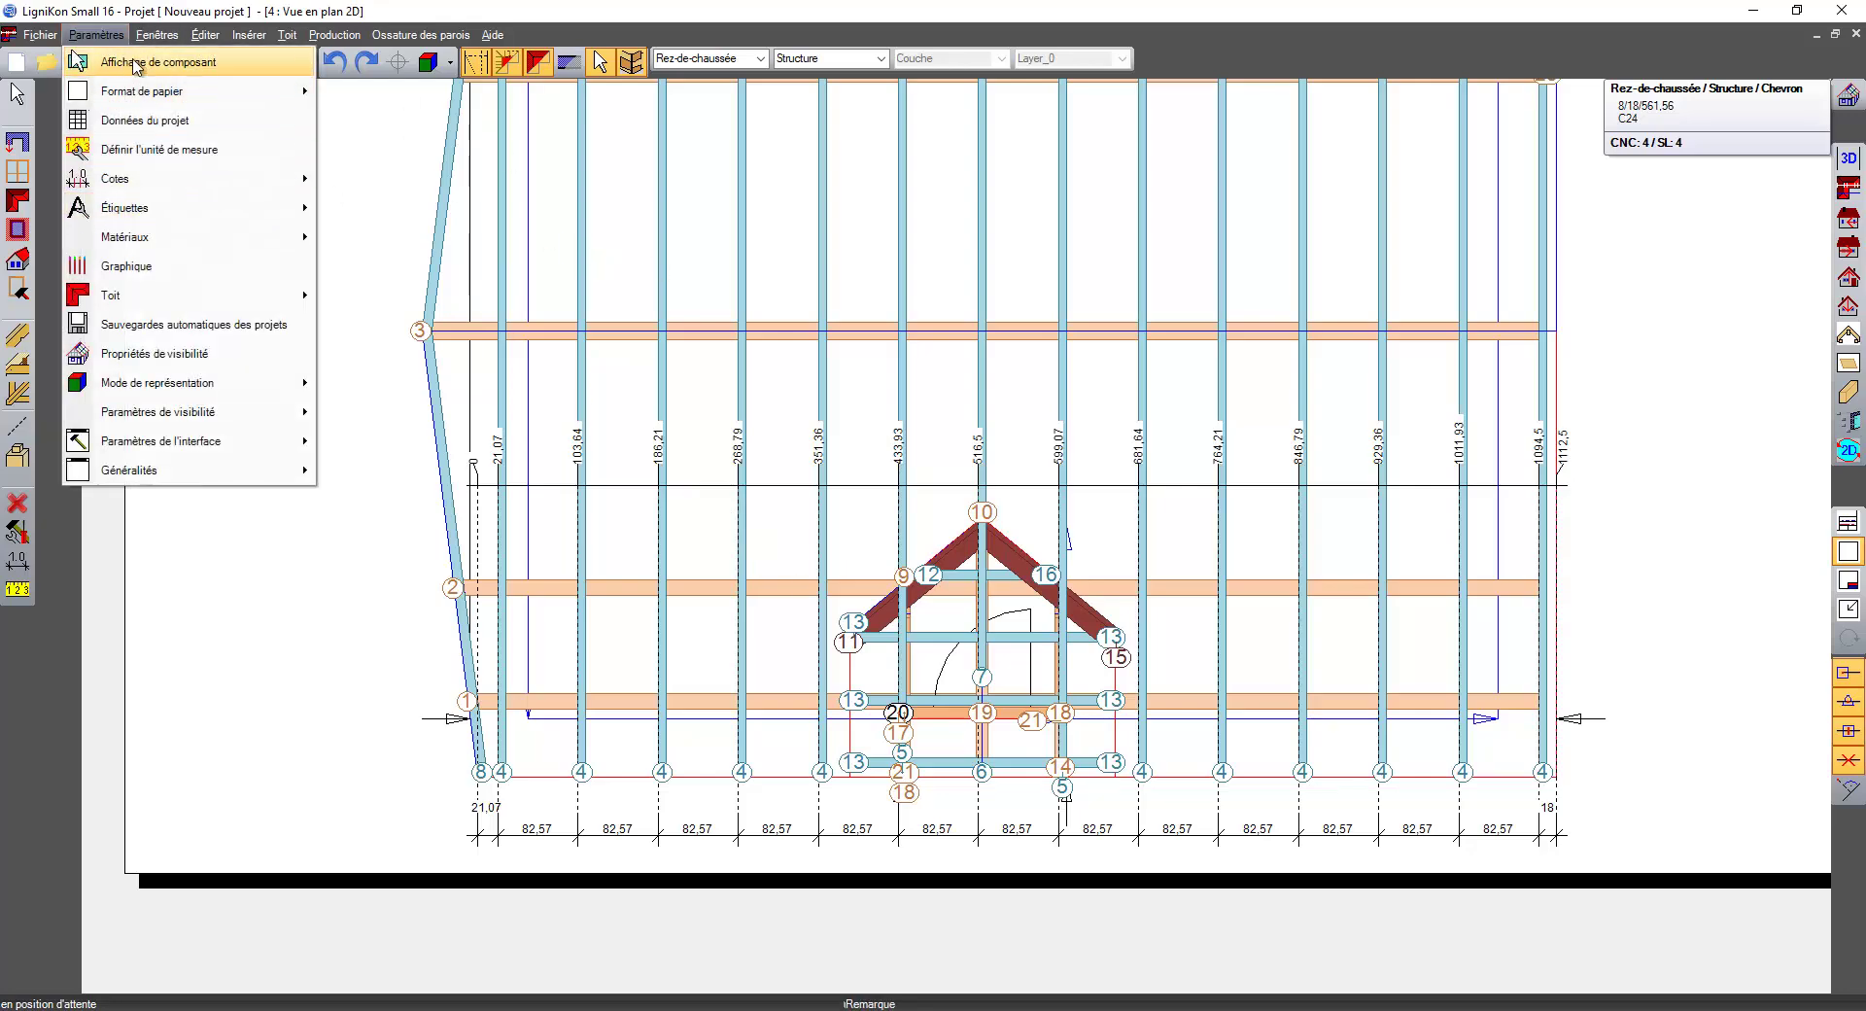
mouse_move(156, 34)
click(190, 148)
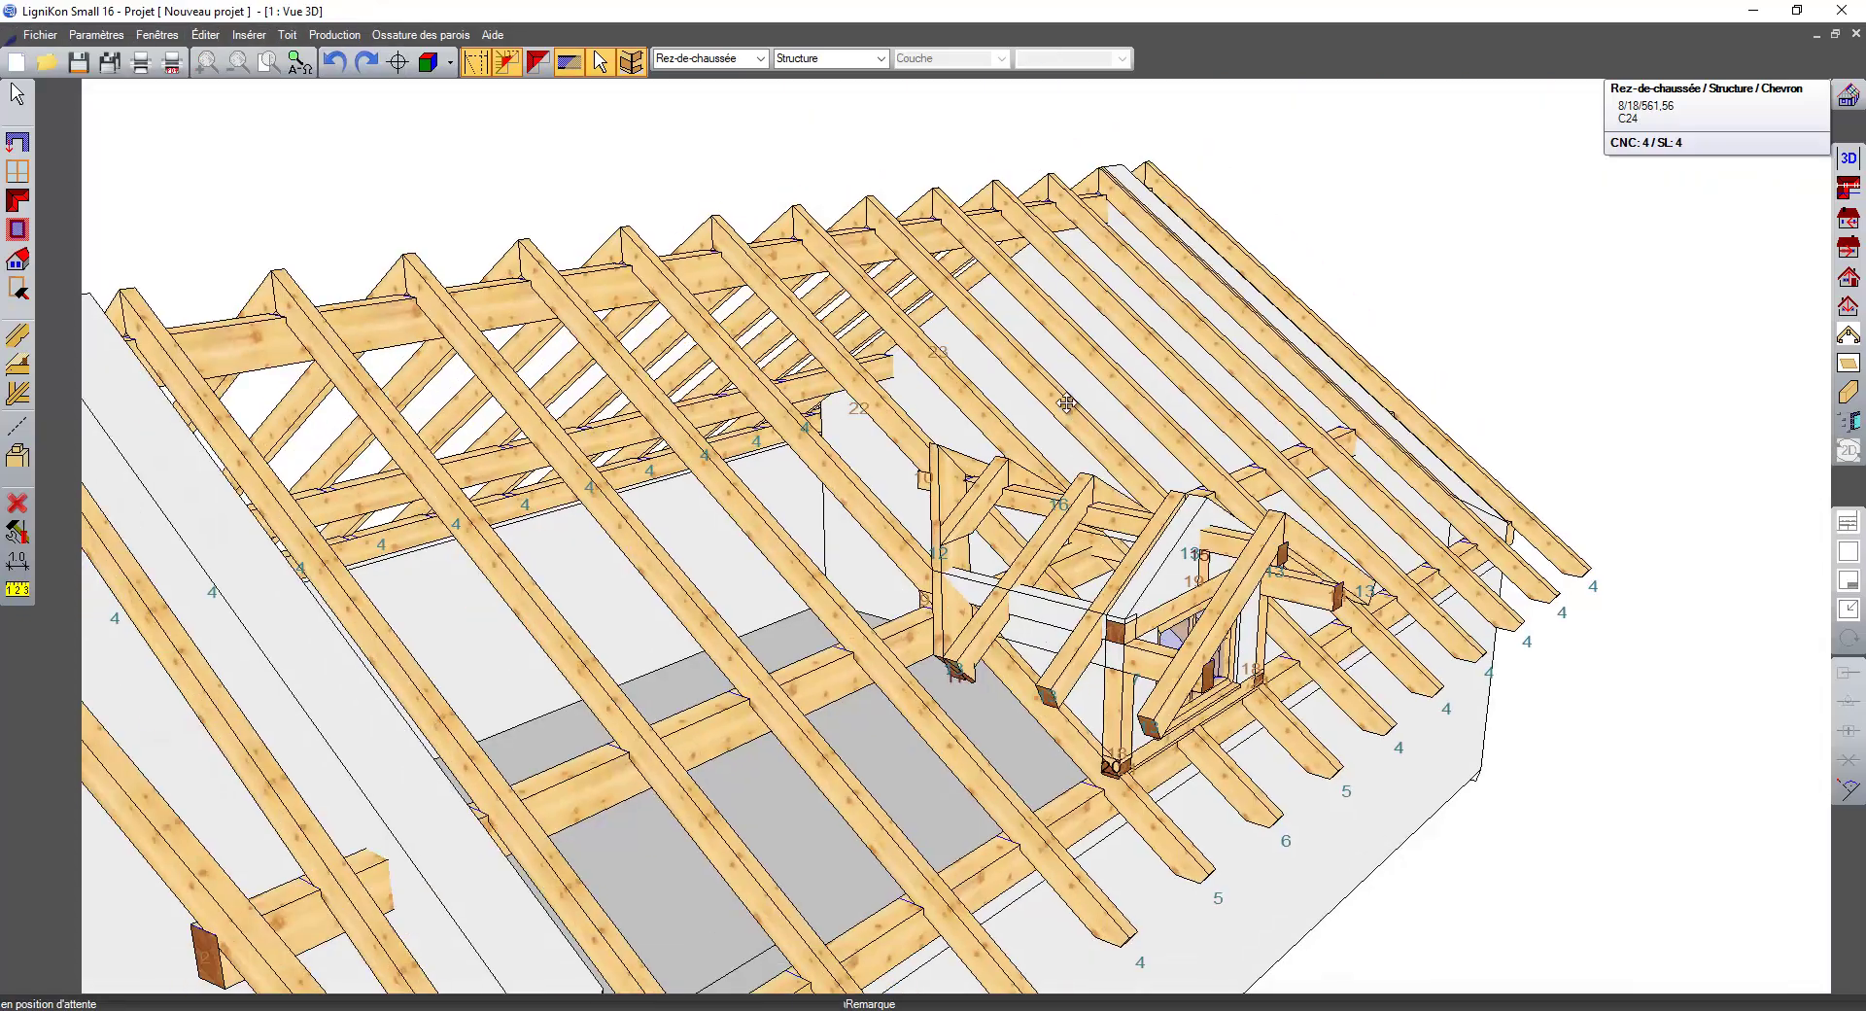